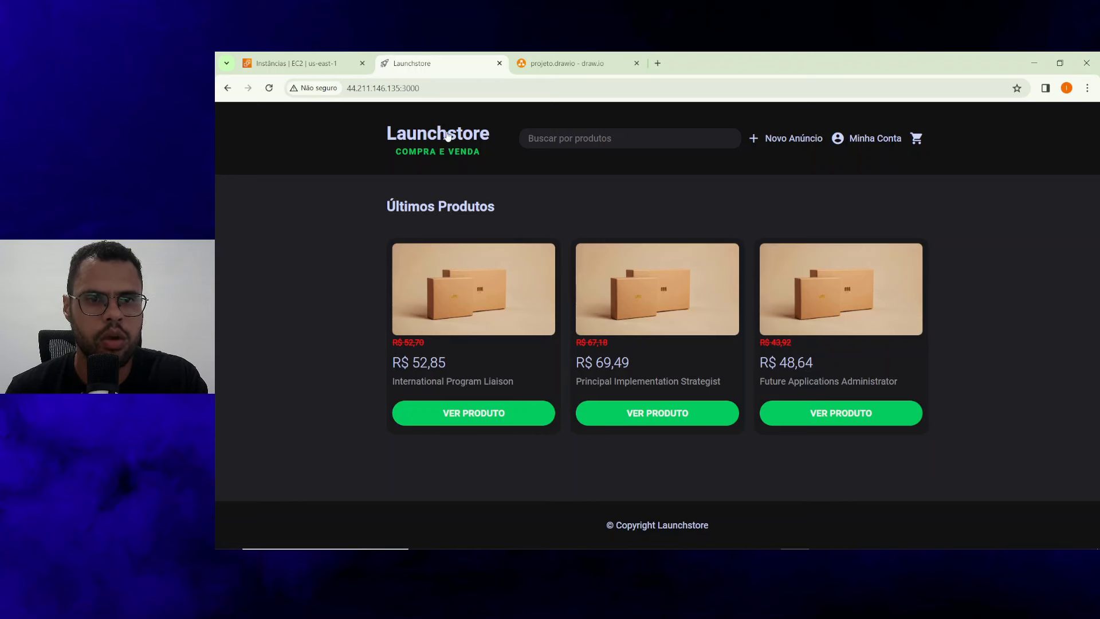
View the product page of Principal Implementation Strategist in Launchstore and return to the latest products listing.
{"action": "left_click", "coordinate": [680, 424]}
{"action": "scroll", "coordinate": [802, 424], "scroll_direction": "down", "scroll_amount": 2}
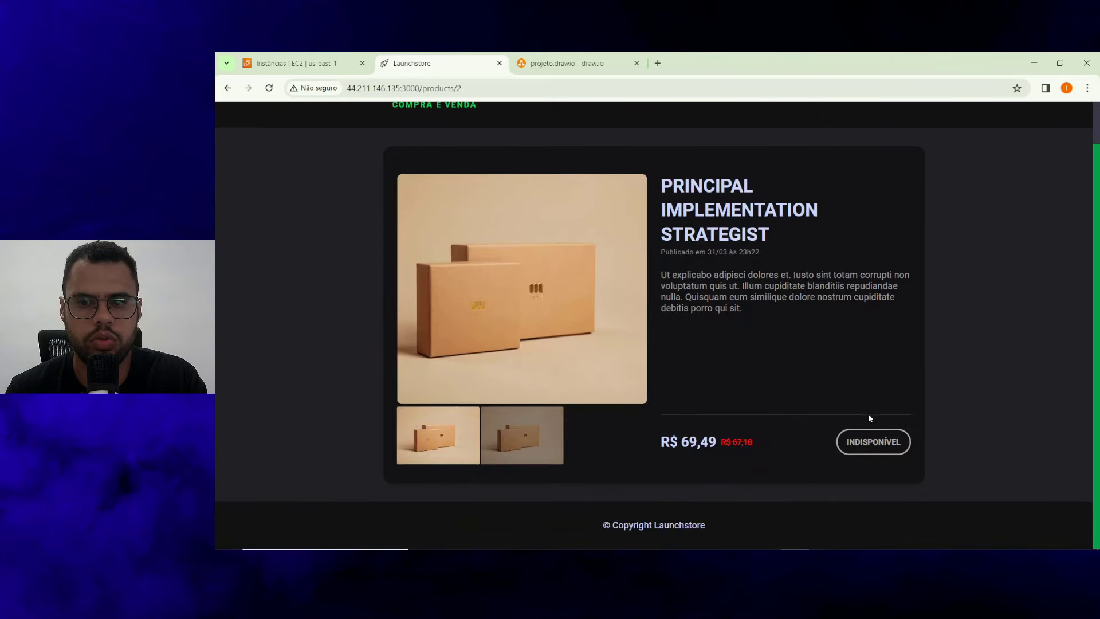
{"action": "scroll", "coordinate": [852, 381], "scroll_direction": "up", "scroll_amount": 2}
{"action": "left_click", "coordinate": [229, 89]}
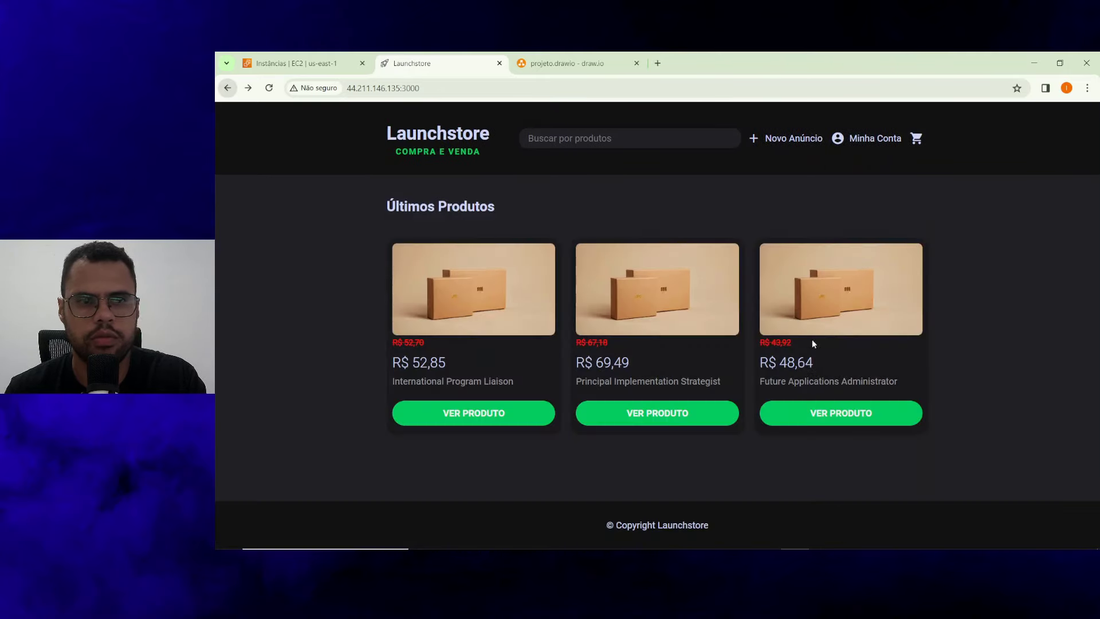
Open the Future Applications Administrator product and add it to the shopping cart.
{"action": "left_click", "coordinate": [899, 413]}
{"action": "scroll", "coordinate": [898, 415], "scroll_direction": "down", "scroll_amount": 3}
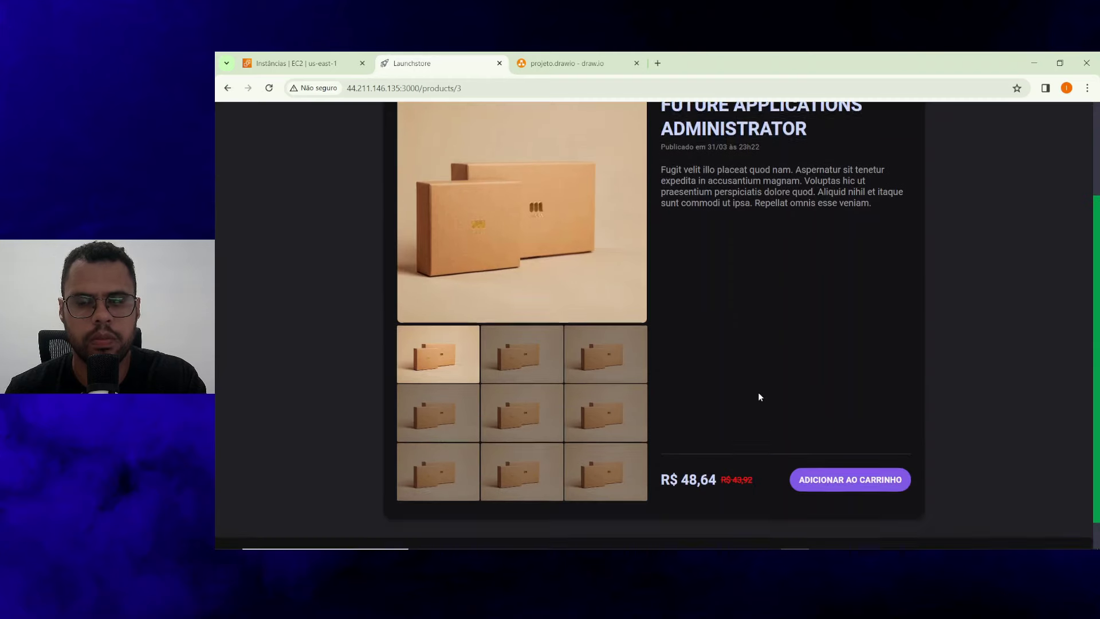
{"action": "left_click", "coordinate": [875, 450]}
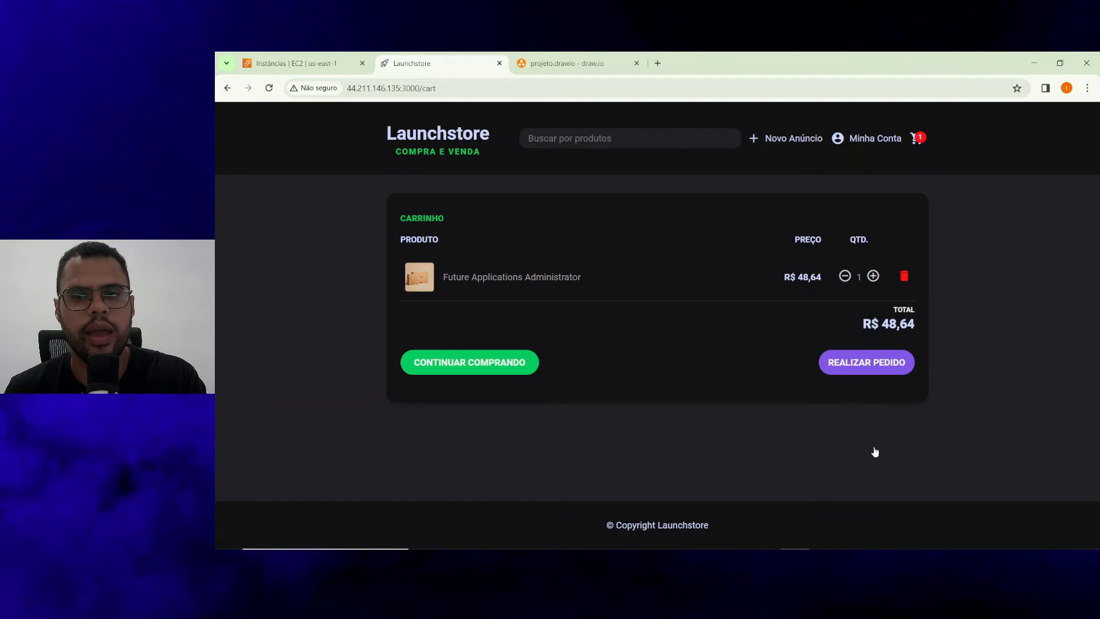
Switch to the draw.io architecture diagram and examine the AWS EC2 instances and the AWS ELB above them.
{"action": "key", "text": "ctrl+Tab"}
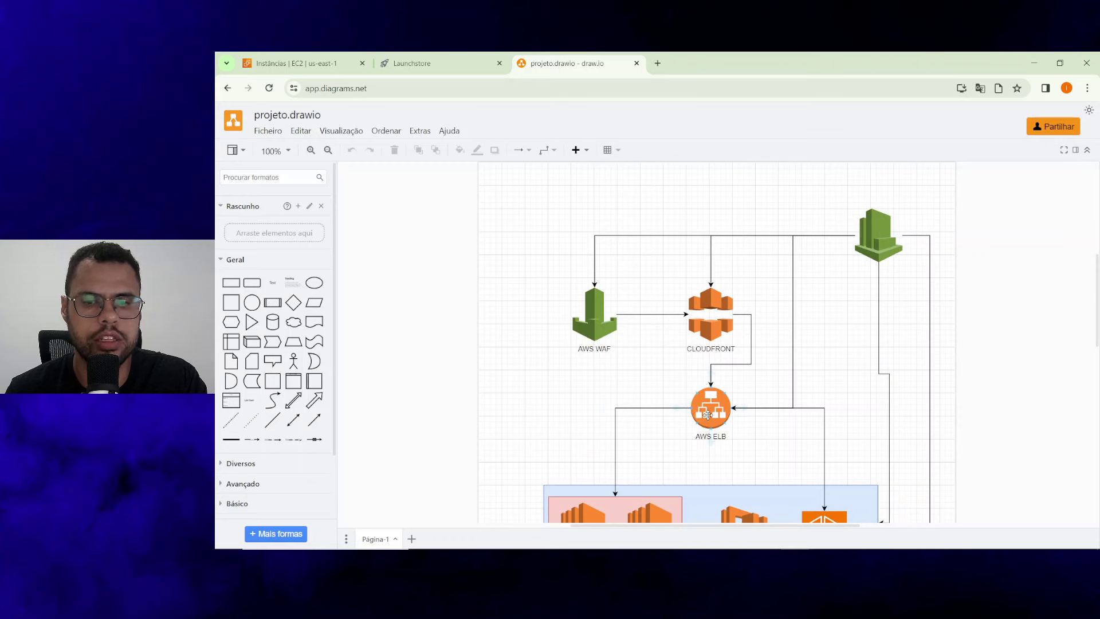
{"action": "scroll", "coordinate": [689, 494], "scroll_direction": "down", "scroll_amount": 3}
{"action": "left_click", "coordinate": [650, 356]}
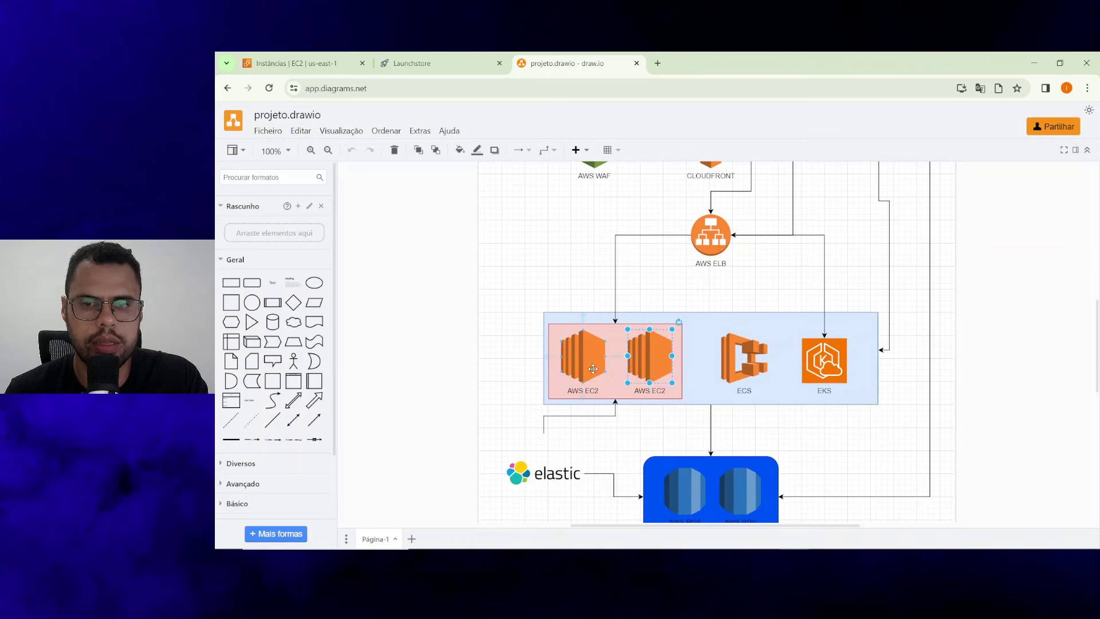
{"action": "scroll", "coordinate": [687, 321], "scroll_direction": "up", "scroll_amount": 1}
{"action": "left_click", "coordinate": [710, 296]}
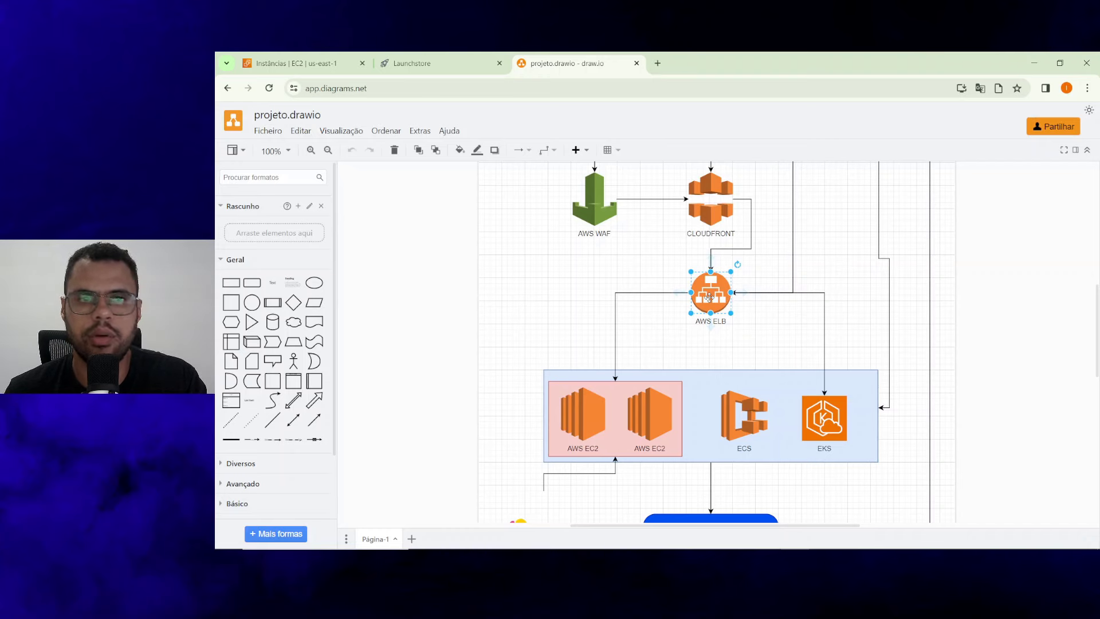
Switch to the AWS console and start creating a new target group under EC2 load balancing.
{"action": "left_click", "coordinate": [335, 58]}
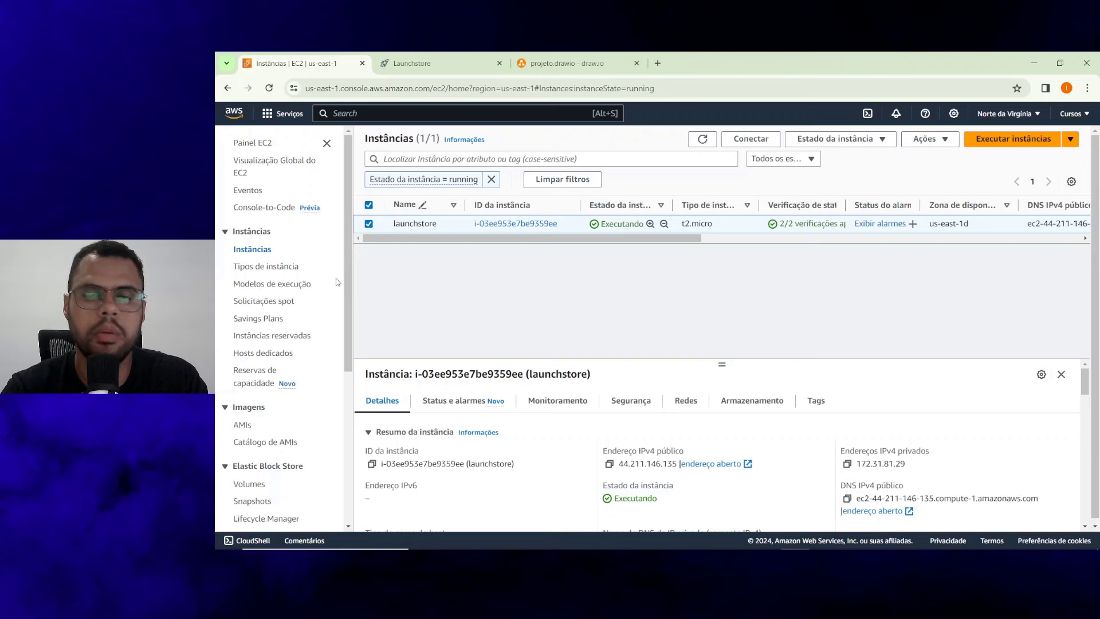
{"action": "scroll", "coordinate": [337, 282], "scroll_direction": "down", "scroll_amount": 5}
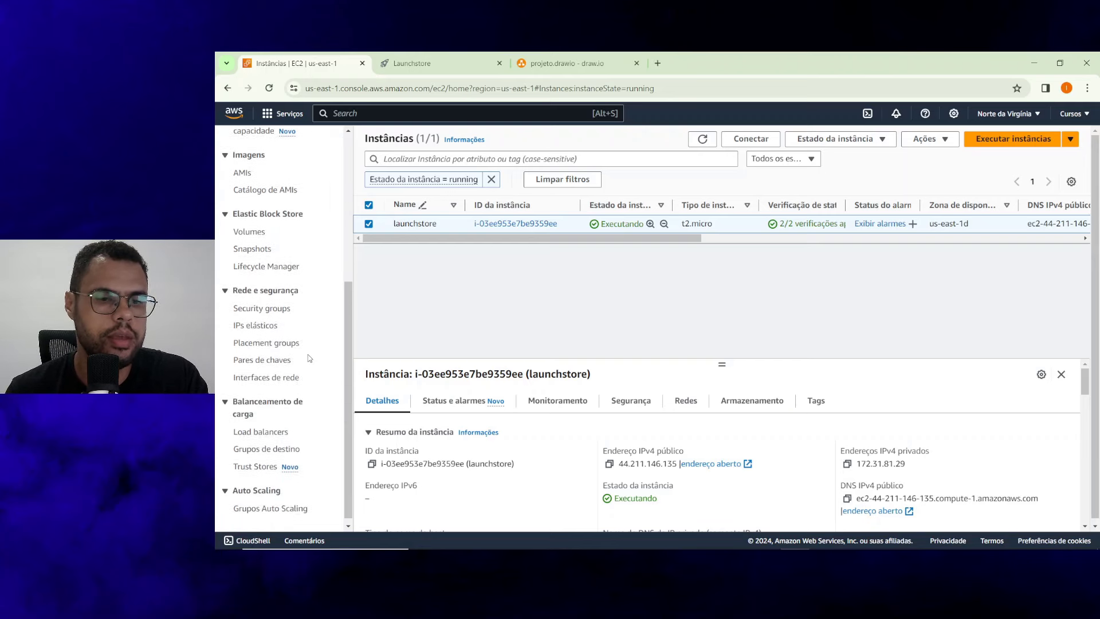
{"action": "left_click", "coordinate": [246, 444]}
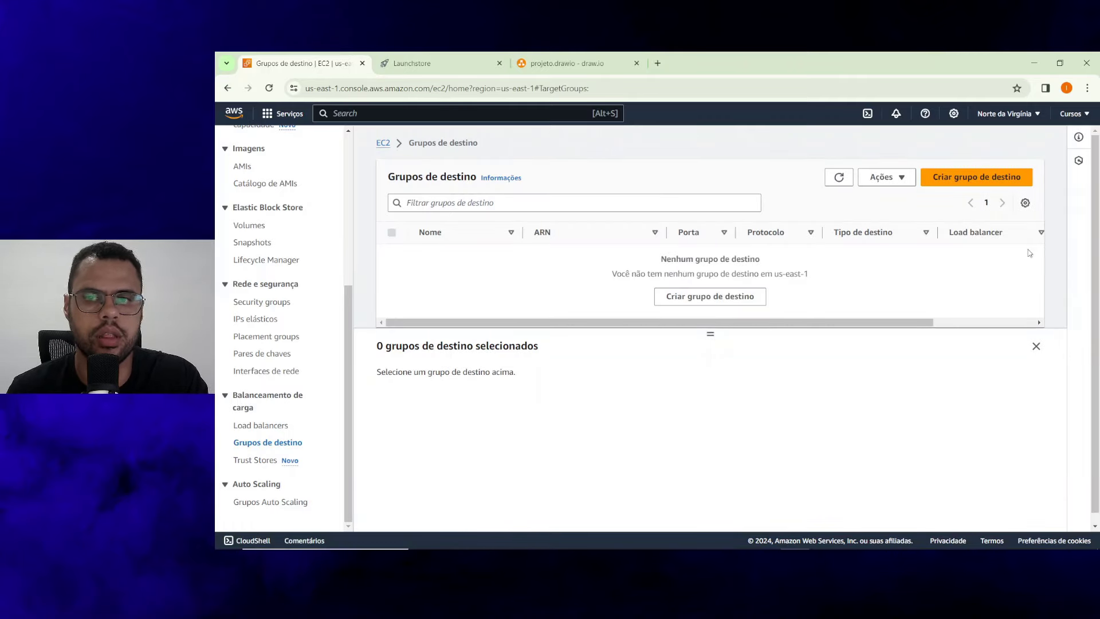
{"action": "left_click", "coordinate": [990, 173]}
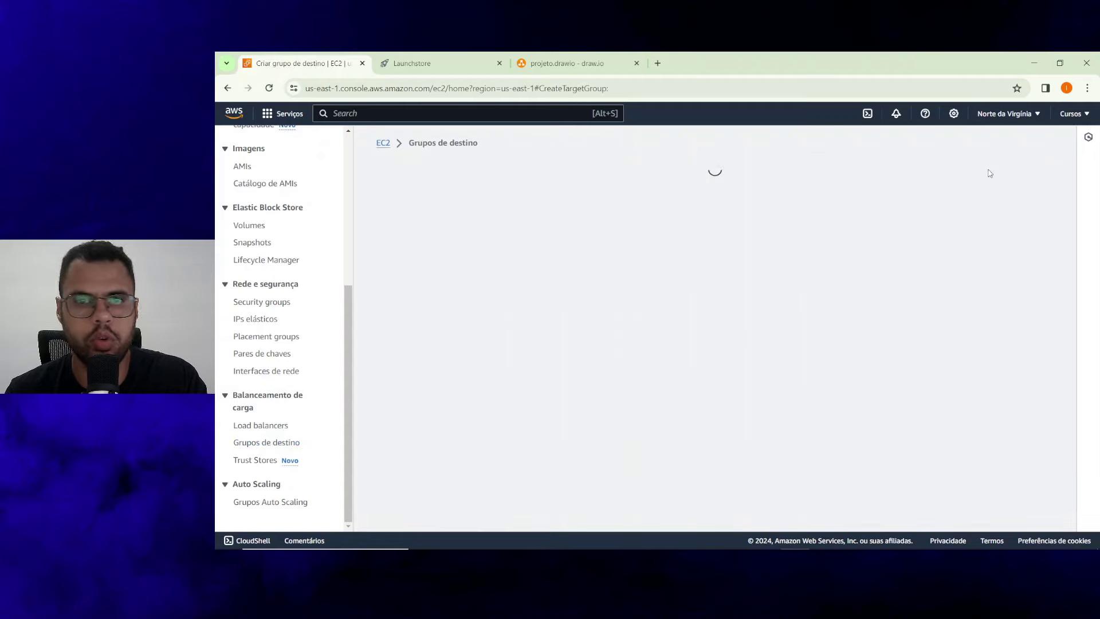
Switch to the draw.io diagram and examine the possible load balancer targets: both EC2 instances, EKS and ECS.
{"action": "left_click", "coordinate": [597, 57]}
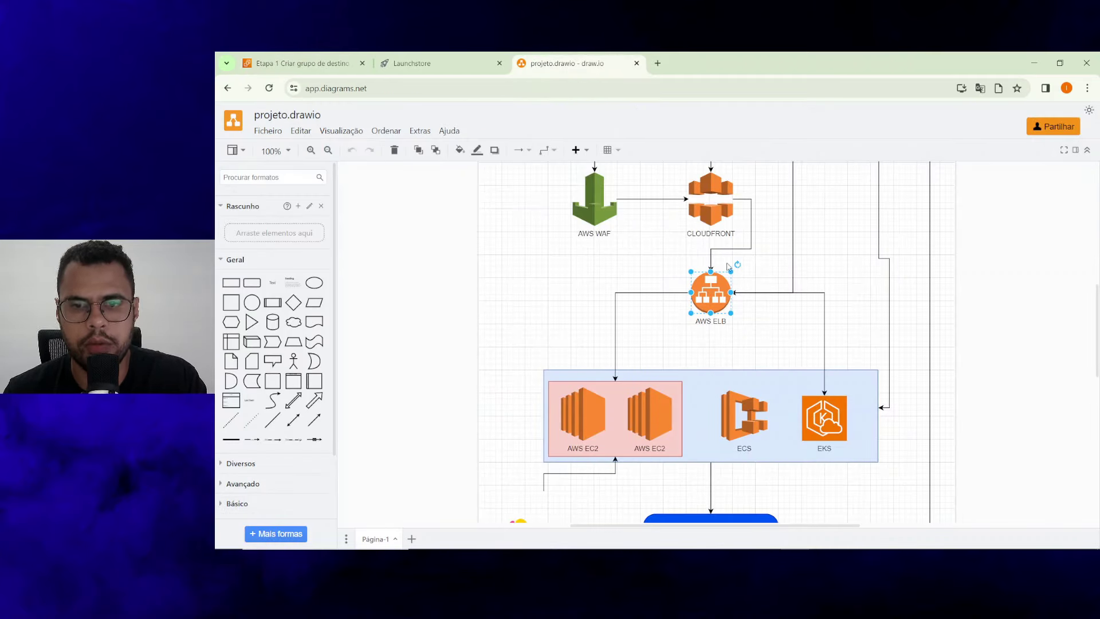
{"action": "left_click", "coordinate": [731, 355]}
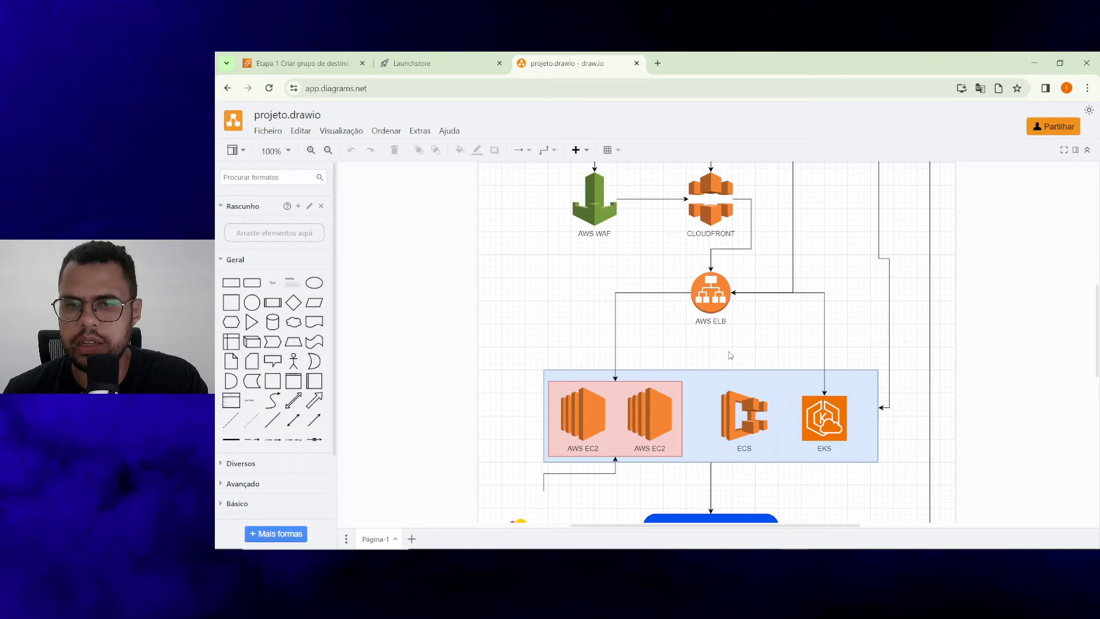
{"action": "left_click", "coordinate": [578, 419]}
{"action": "left_click", "coordinate": [639, 412]}
{"action": "left_click", "coordinate": [829, 424]}
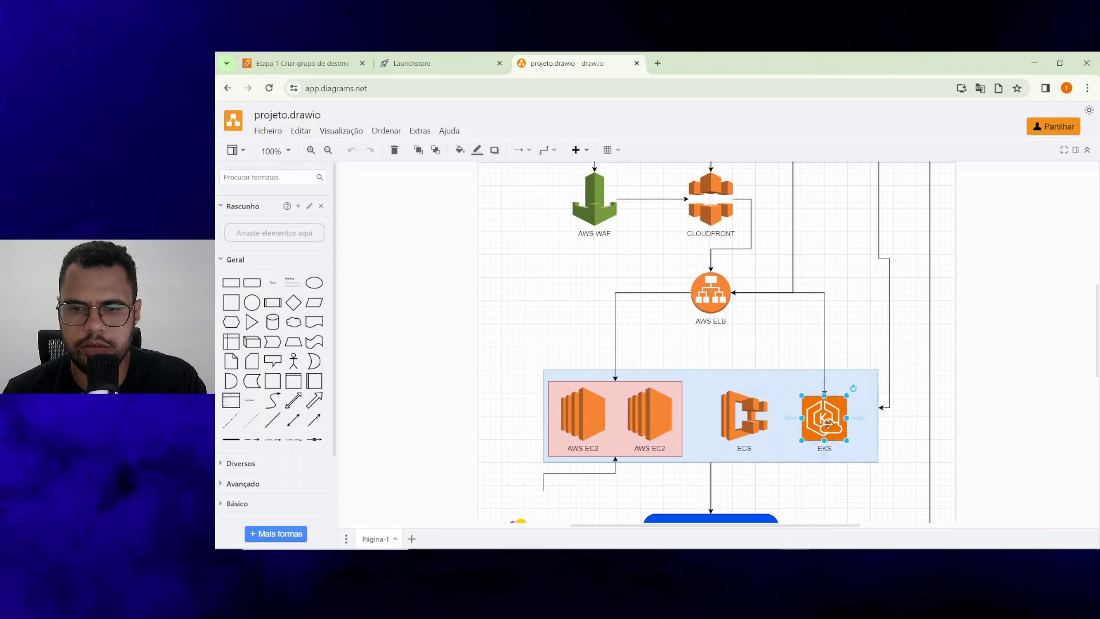
{"action": "left_click", "coordinate": [739, 430]}
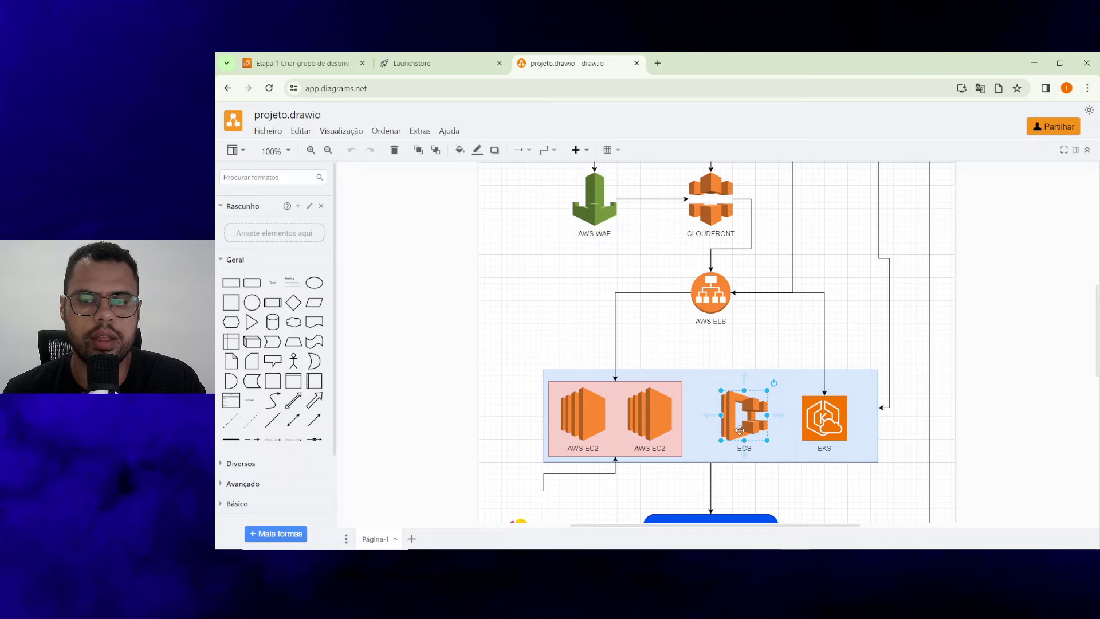
Return to the AWS console and review the target types offered for the new target group.
{"action": "left_click", "coordinate": [303, 63]}
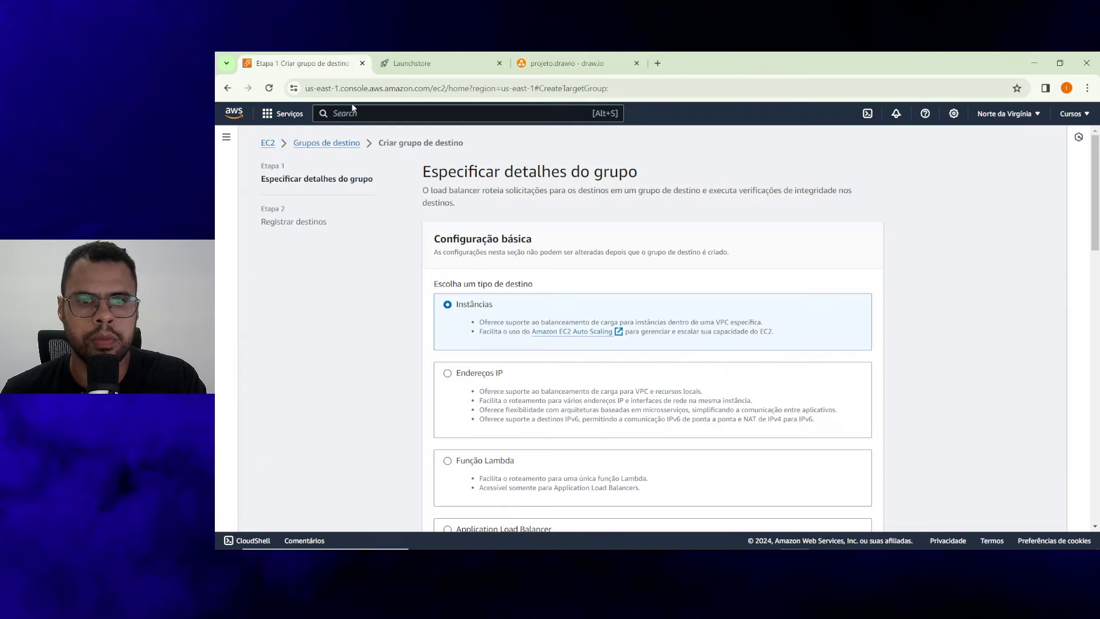
{"action": "scroll", "coordinate": [630, 273], "scroll_direction": "down", "scroll_amount": 1}
{"action": "scroll", "coordinate": [630, 273], "scroll_direction": "down", "scroll_amount": 1}
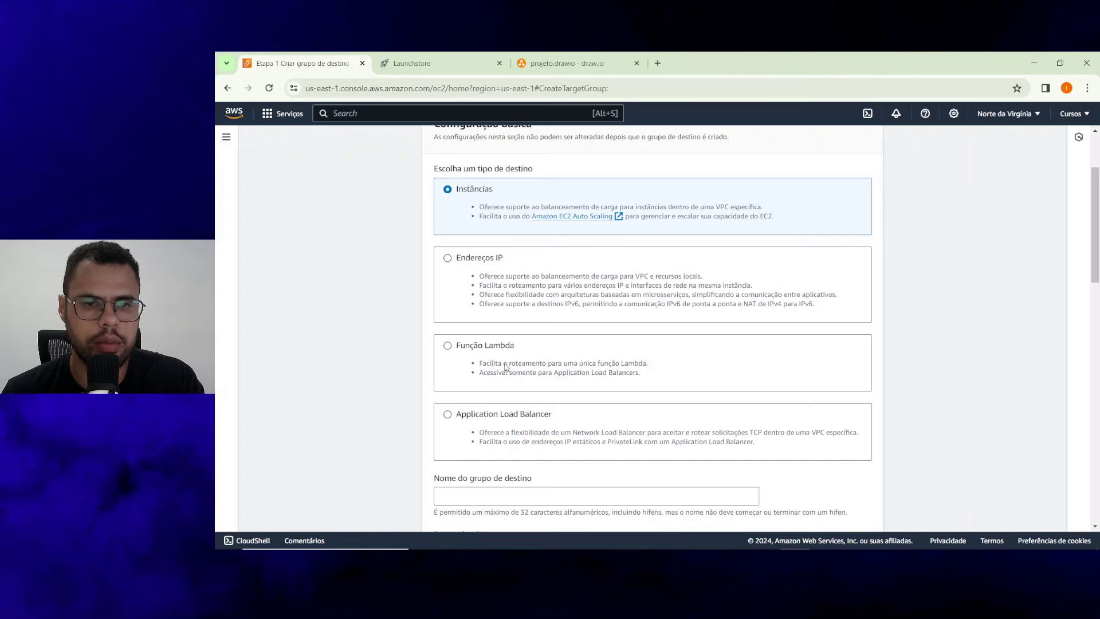
{"action": "scroll", "coordinate": [509, 369], "scroll_direction": "down", "scroll_amount": 2}
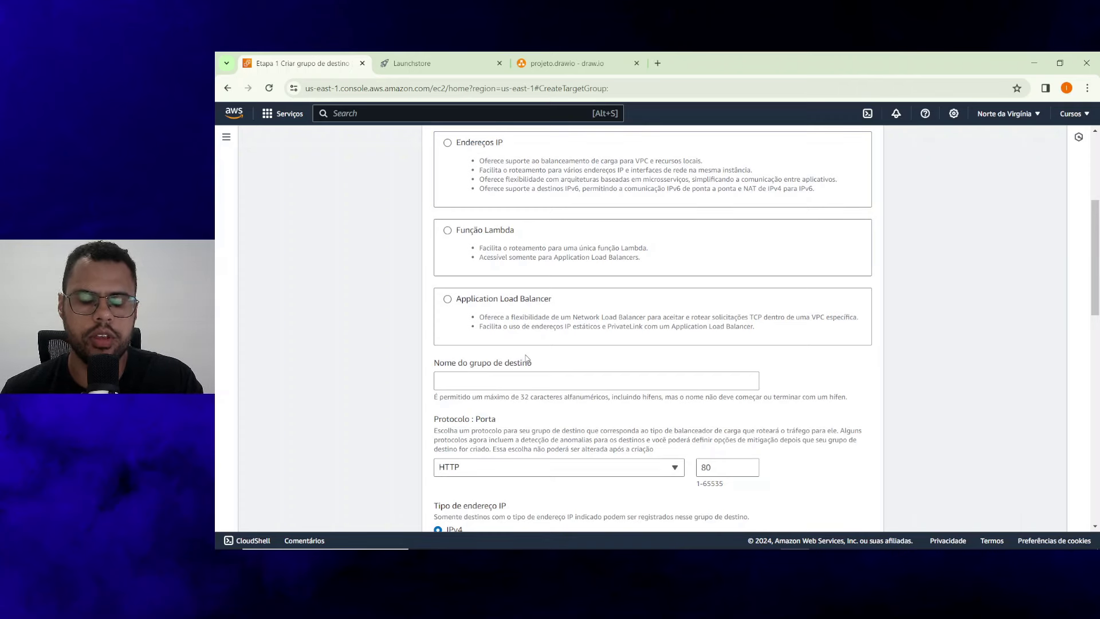
{"action": "scroll", "coordinate": [527, 358], "scroll_direction": "up", "scroll_amount": 4}
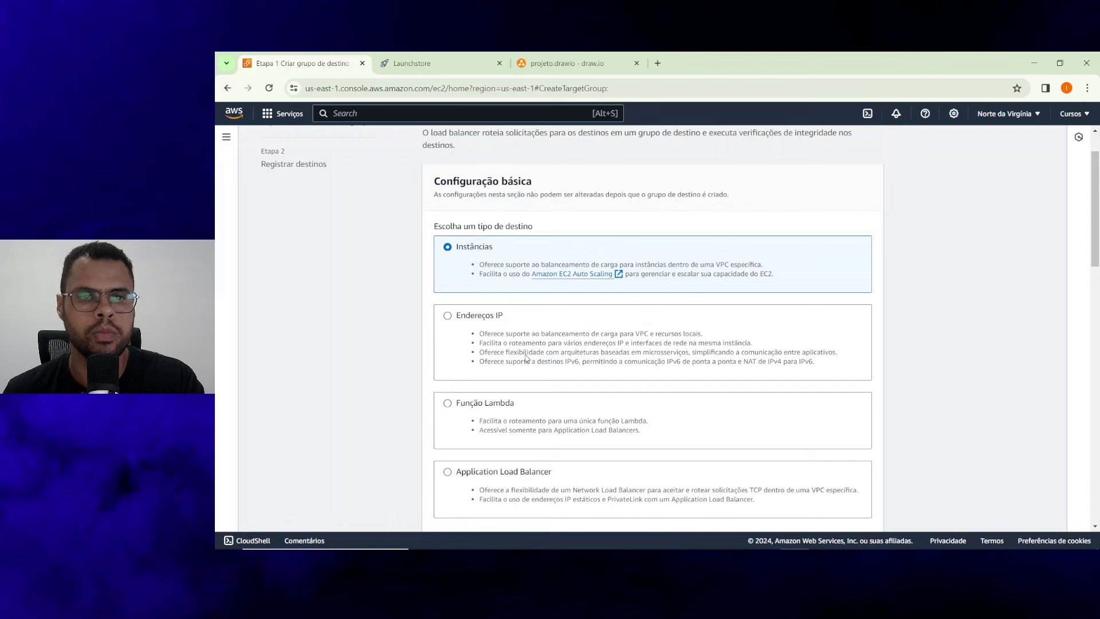
Reorder the browser tabs so the draw.io diagram sits beside the AWS console, and return to the target group form.
{"action": "left_click", "coordinate": [504, 60]}
{"action": "left_click_drag", "start_coordinate": [555, 55], "coordinate": [418, 60]}
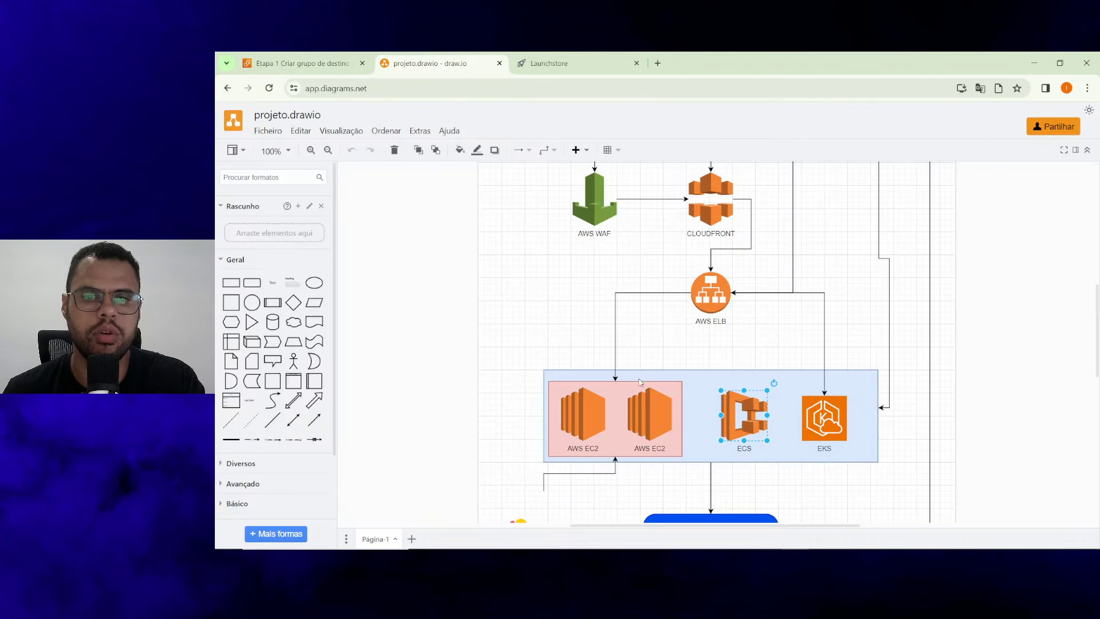
{"action": "left_click", "coordinate": [298, 64]}
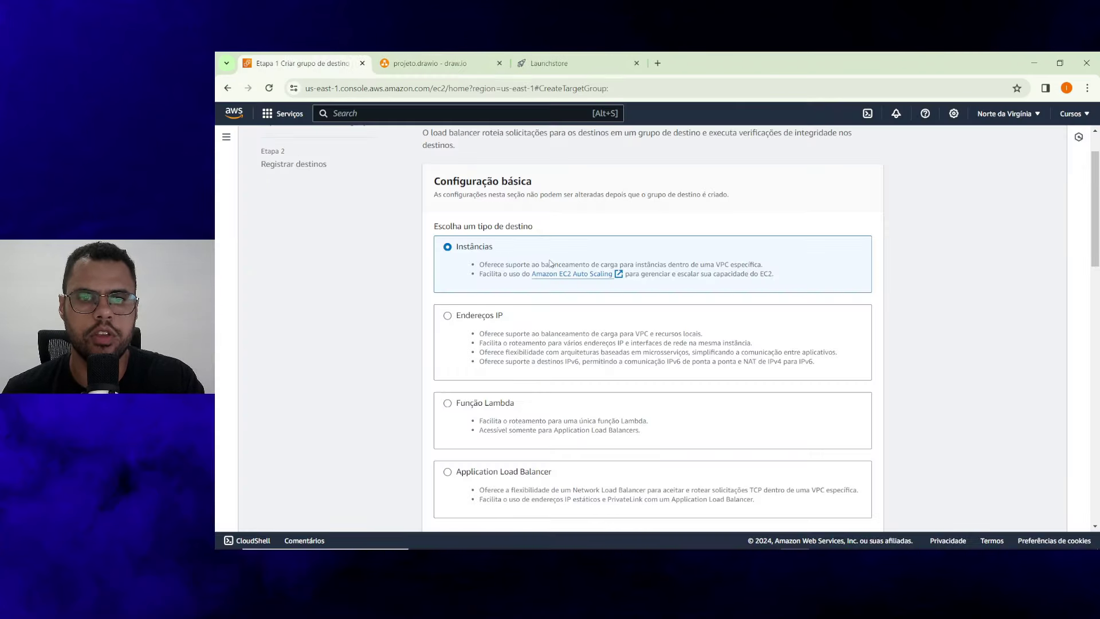
Name the target group launchstore, leaving Instances as the target type.
{"action": "scroll", "coordinate": [526, 266], "scroll_direction": "down", "scroll_amount": 2}
{"action": "scroll", "coordinate": [527, 266], "scroll_direction": "down", "scroll_amount": 4}
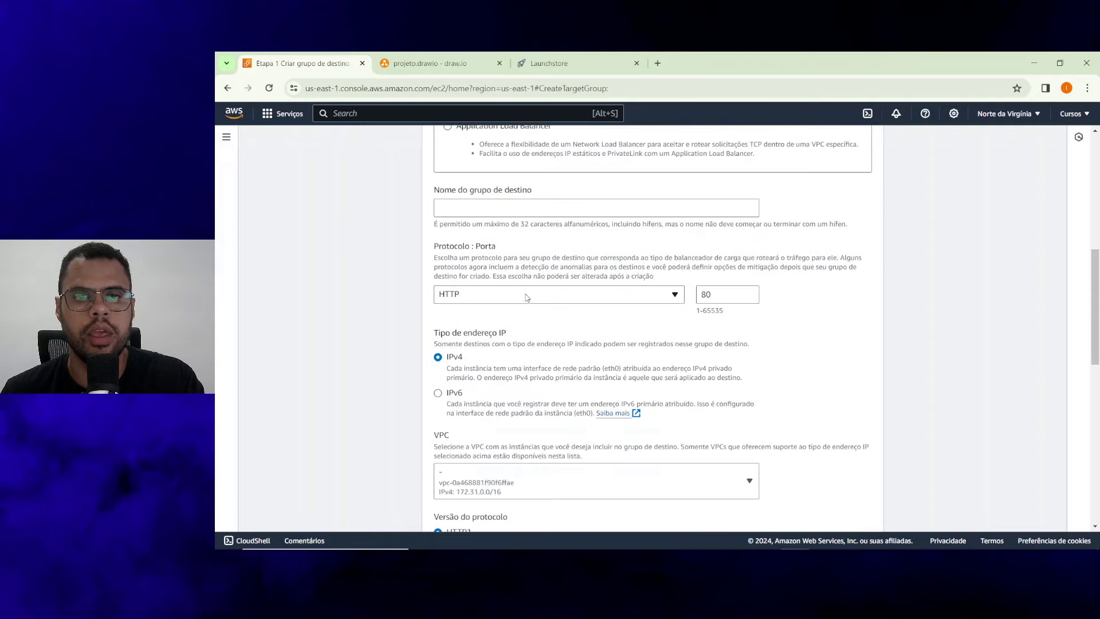
{"action": "left_click", "coordinate": [566, 210]}
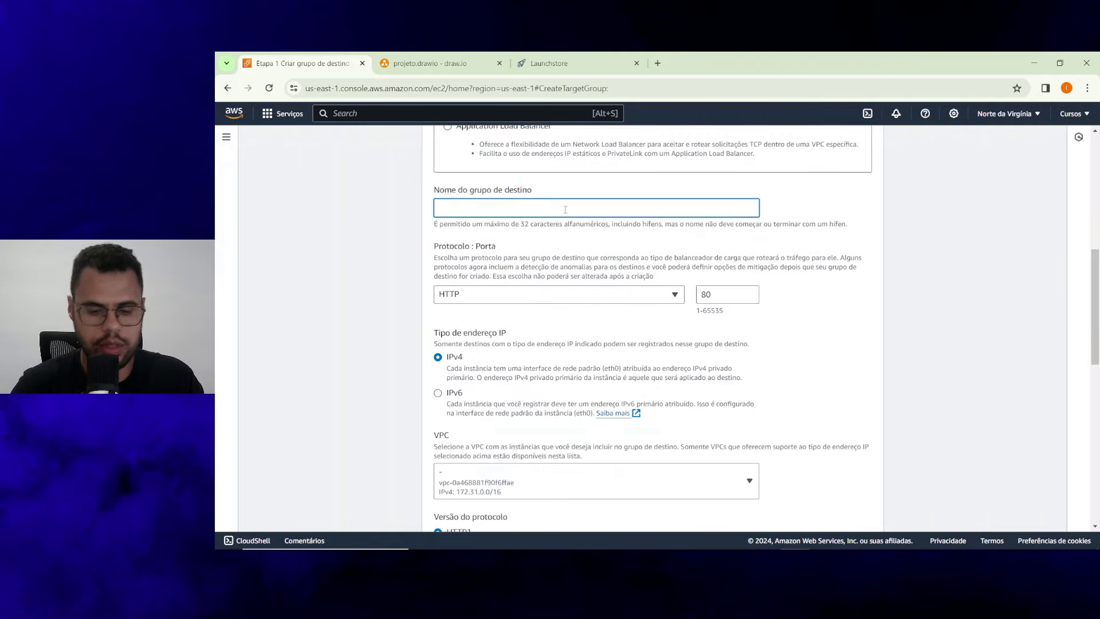
{"action": "type", "text": "lau"}
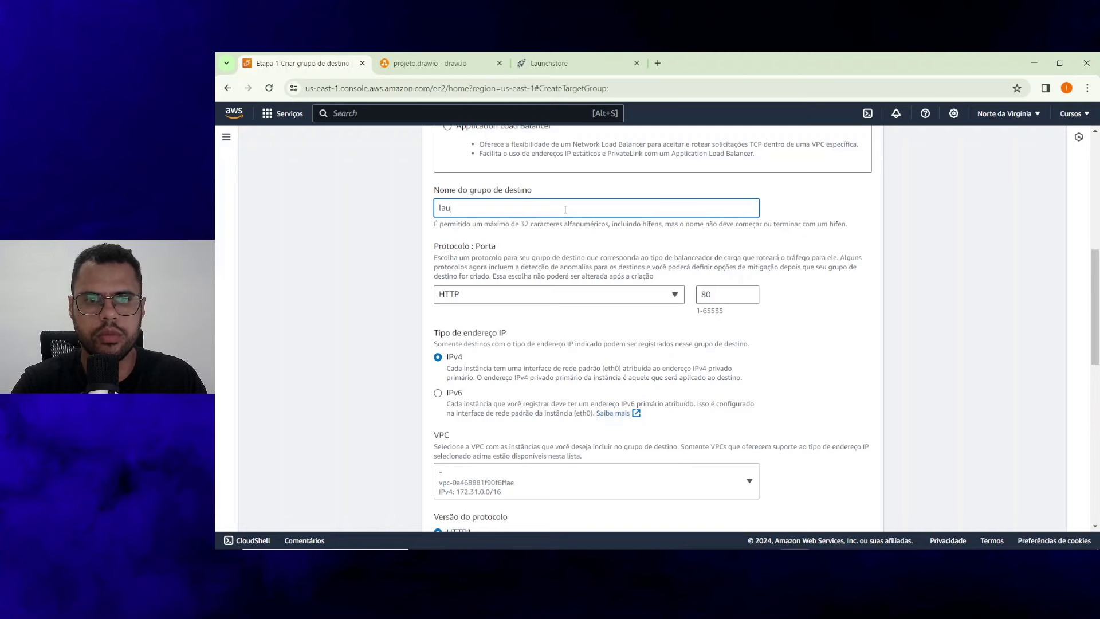
{"action": "type", "text": "nchstore"}
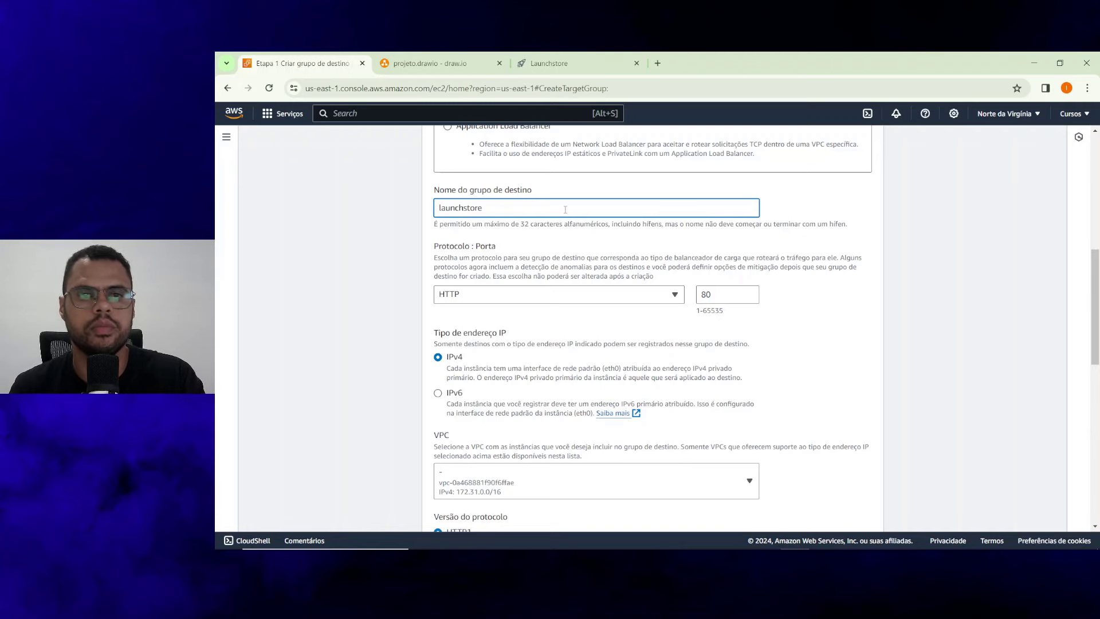
Check the HTTP protocol with port 80 and select the VPC with IPv4 range 172.31.0.0/16 for the target group.
{"action": "scroll", "coordinate": [565, 210], "scroll_direction": "down", "scroll_amount": 2}
{"action": "scroll", "coordinate": [591, 348], "scroll_direction": "up", "scroll_amount": 3}
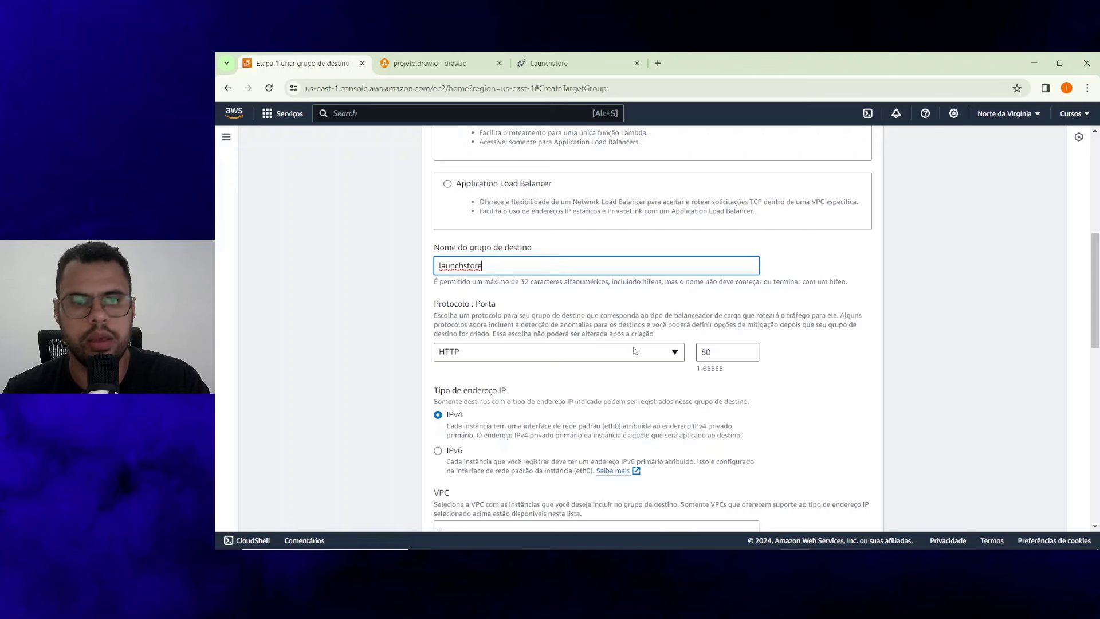
{"action": "double_click", "coordinate": [716, 353]}
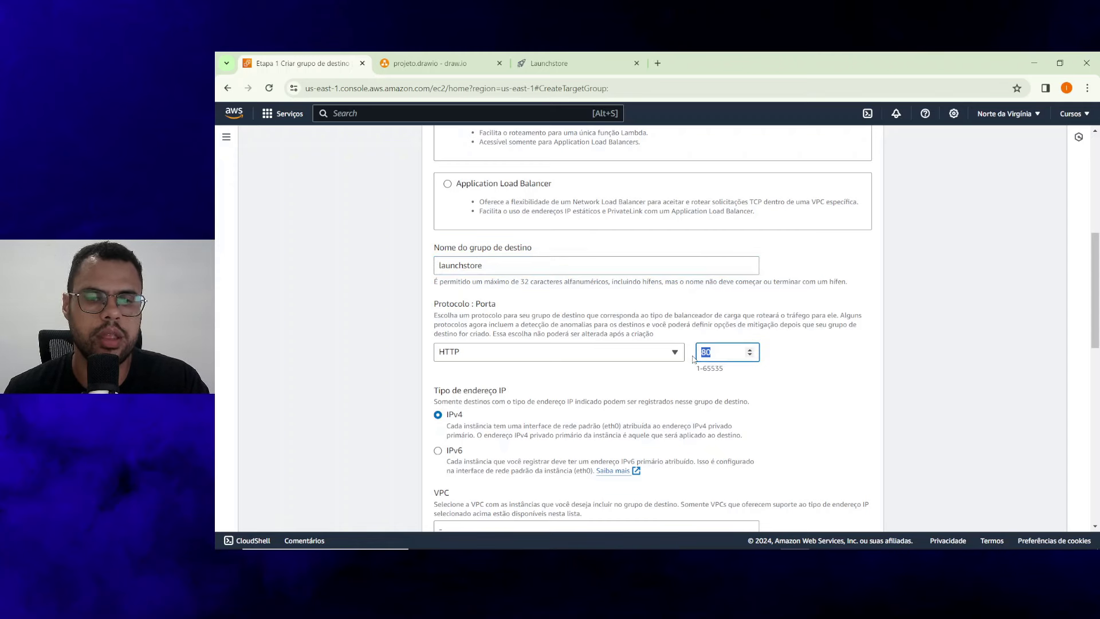
{"action": "scroll", "coordinate": [630, 344], "scroll_direction": "down", "scroll_amount": 4}
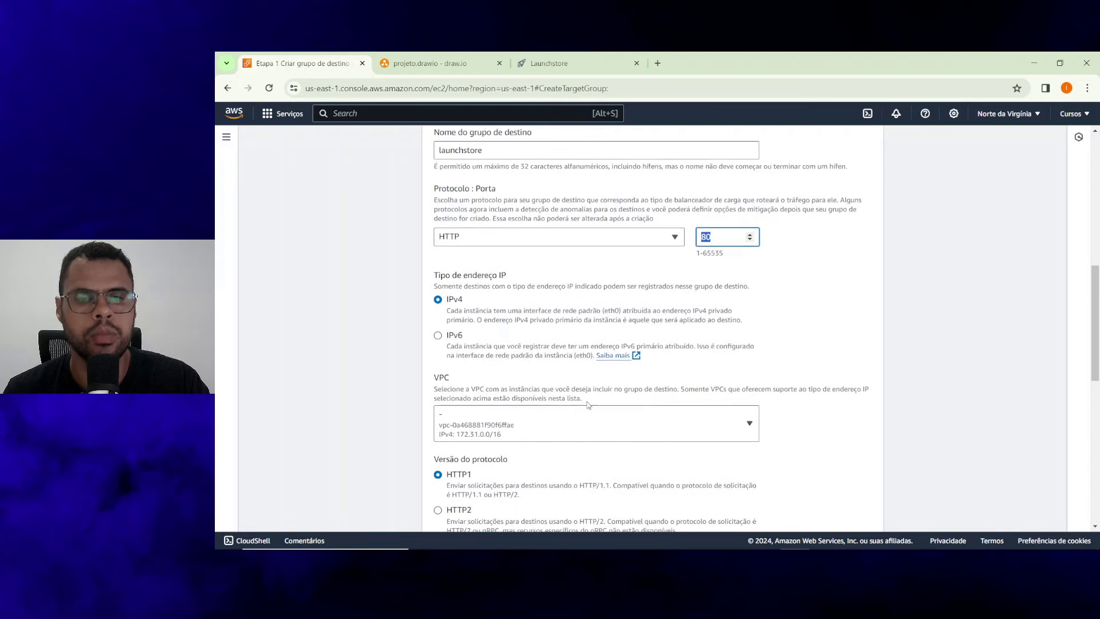
{"action": "left_click", "coordinate": [495, 308]}
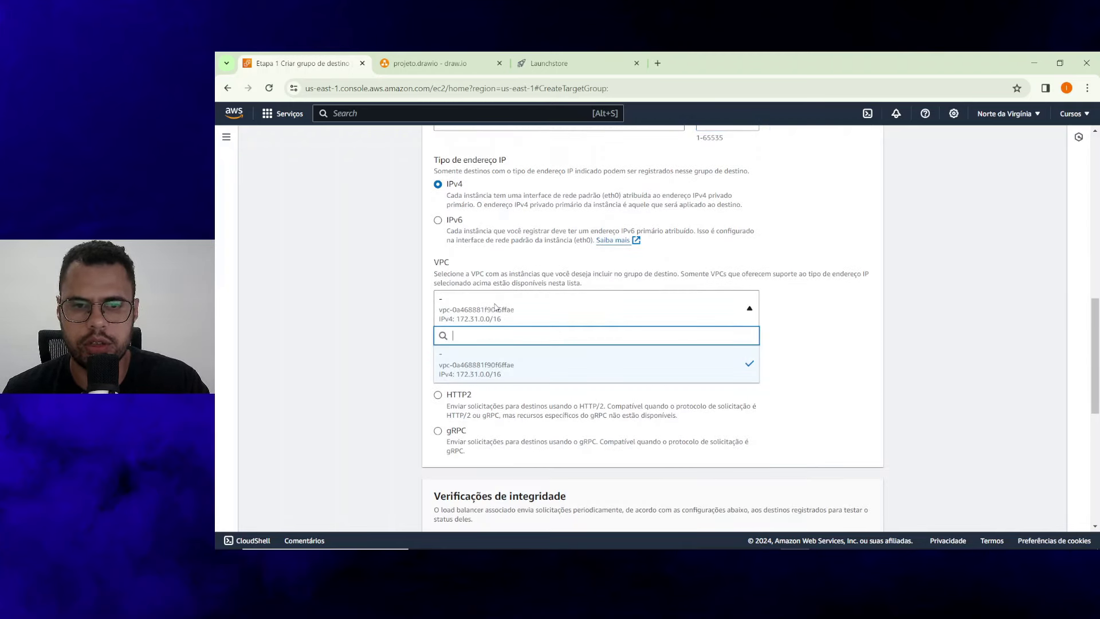
{"action": "left_click", "coordinate": [457, 364]}
{"action": "scroll", "coordinate": [485, 296], "scroll_direction": "down", "scroll_amount": 1}
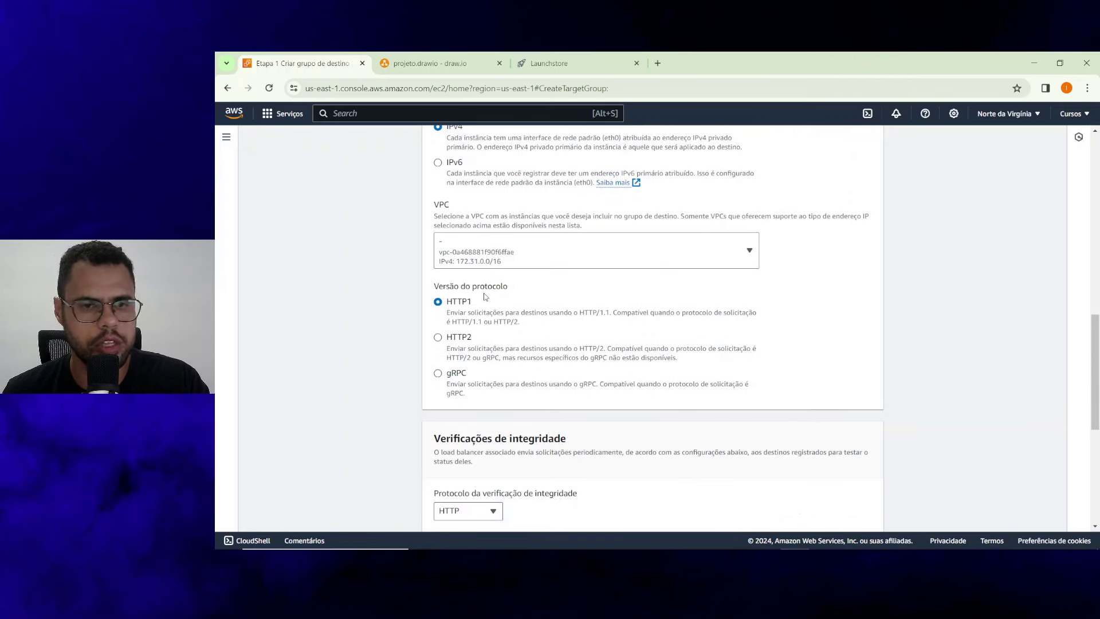
Review the target group's health check settings and examine the EC2 instances in the draw.io diagram.
{"action": "scroll", "coordinate": [485, 297], "scroll_direction": "down", "scroll_amount": 4}
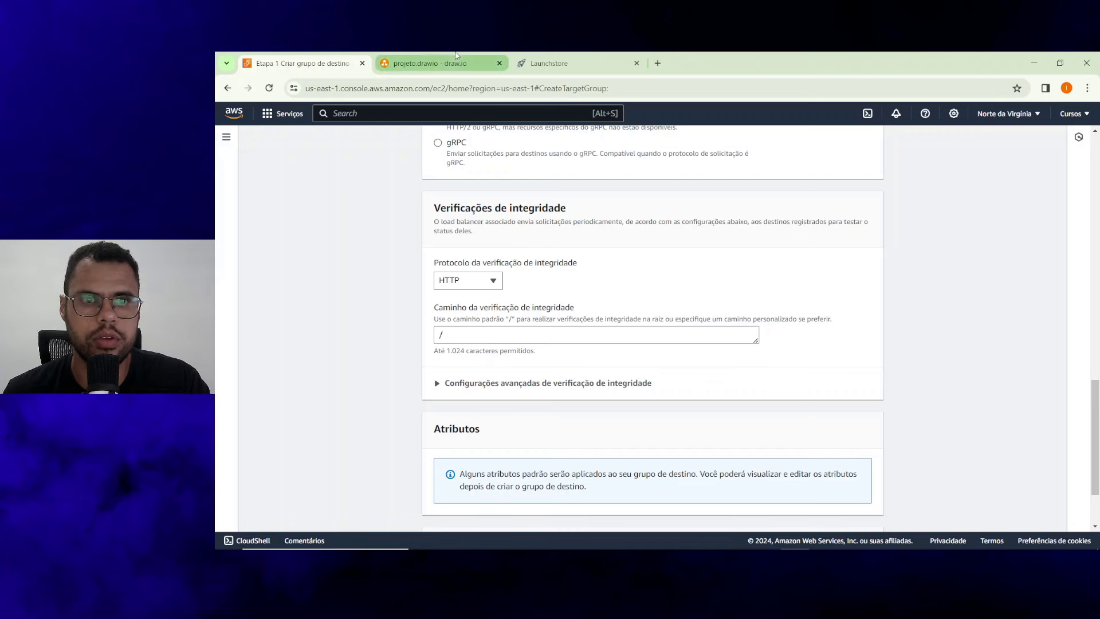
{"action": "left_click", "coordinate": [430, 63]}
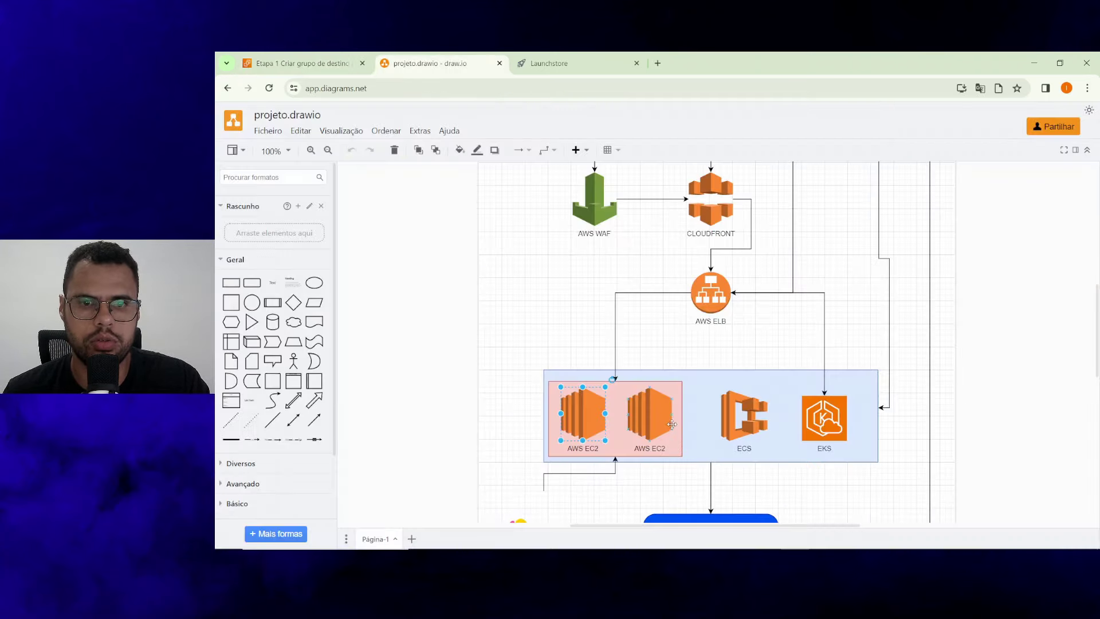
{"action": "left_click", "coordinate": [603, 341]}
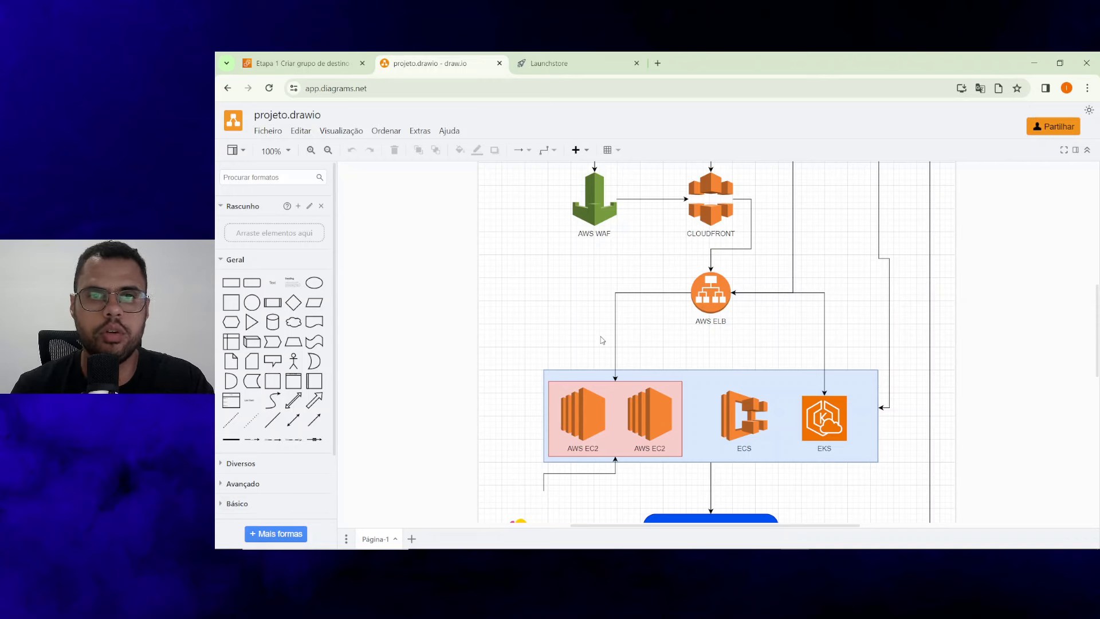
Load the Launchstore home page at the site root by removing cart from the address 44.211.146.135:3000/cart.
{"action": "left_click", "coordinate": [546, 65]}
{"action": "left_click", "coordinate": [538, 86]}
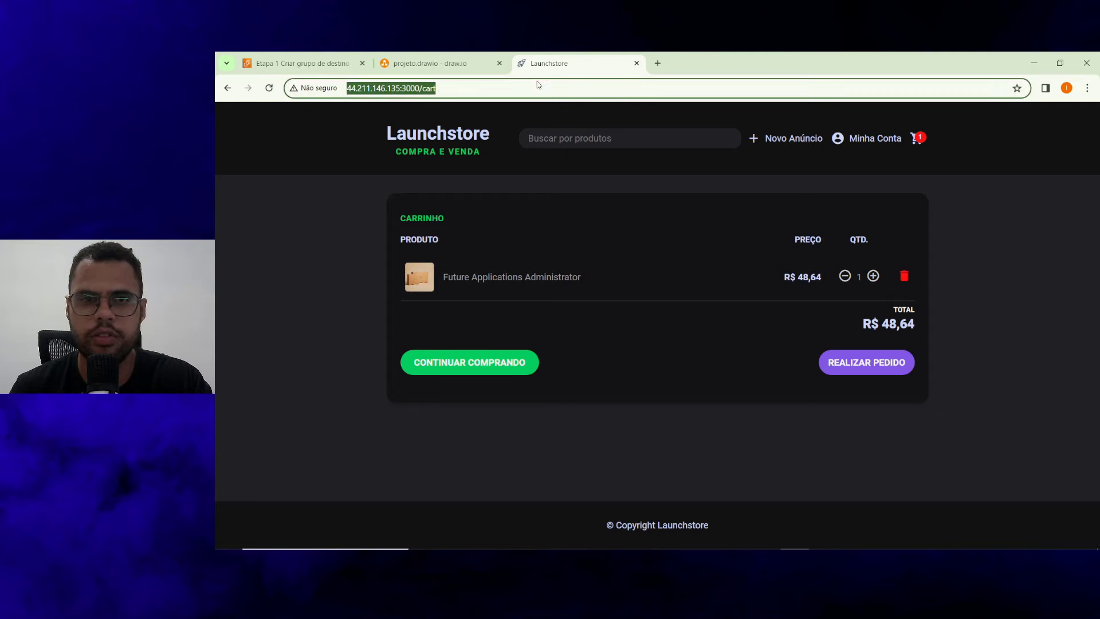
{"action": "key", "text": "End"}
{"action": "key", "text": "BackSpace"}
{"action": "key", "text": "BackSpace"}
{"action": "key", "text": "BackSpace"}
{"action": "key", "text": "BackSpace"}
{"action": "key", "text": "BackSpace"}
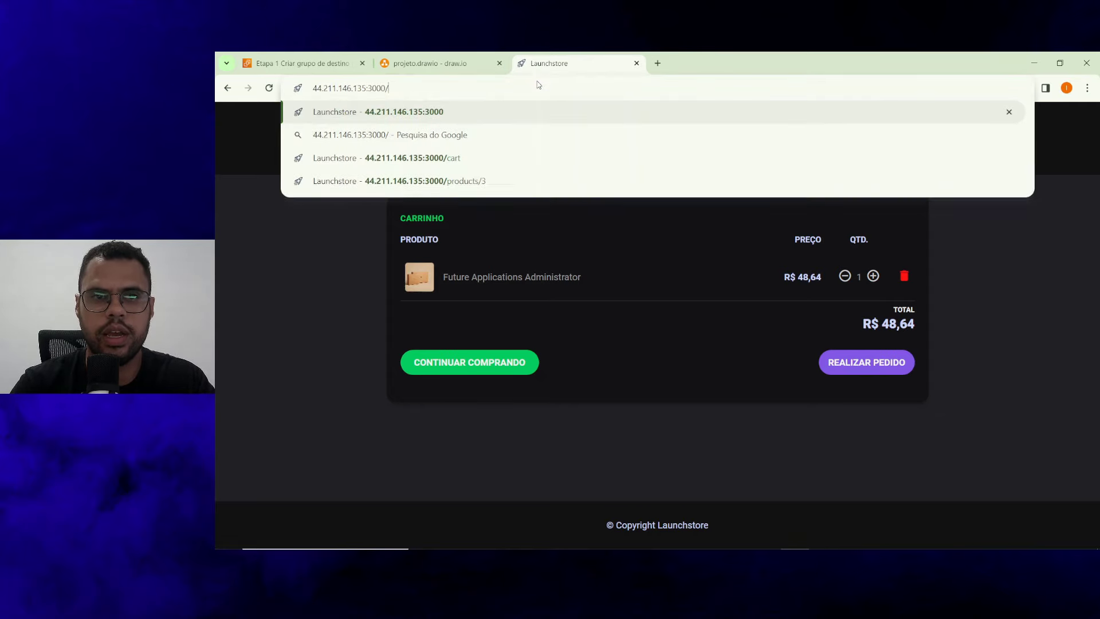
{"action": "key", "text": "Return"}
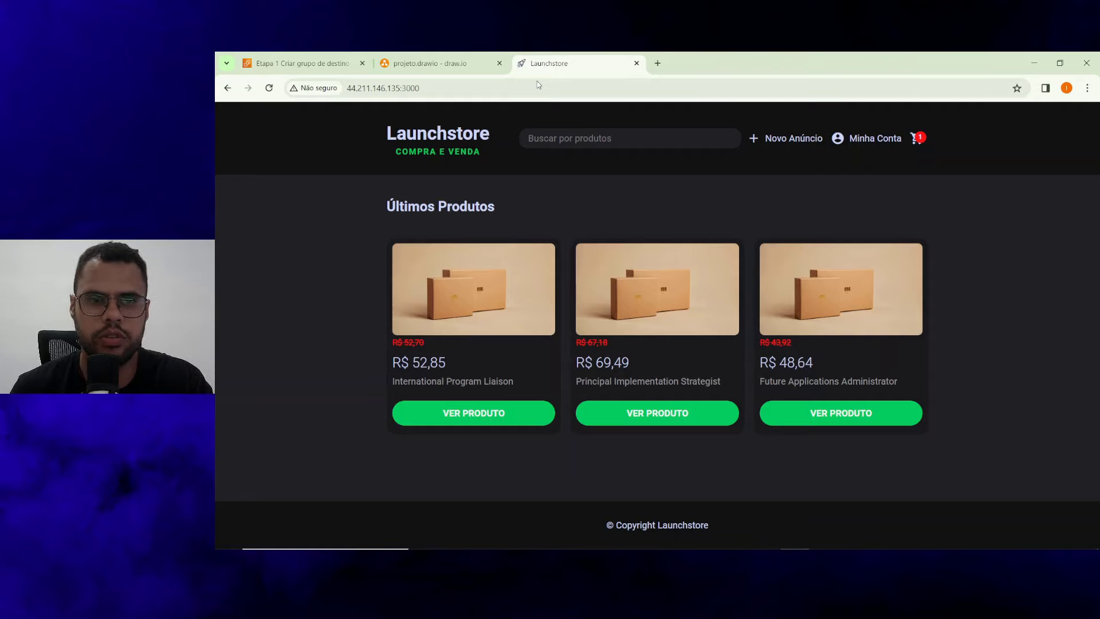
Return to the target group form, keep / as the HTTP health check path, and proceed to target registration.
{"action": "left_click", "coordinate": [304, 63]}
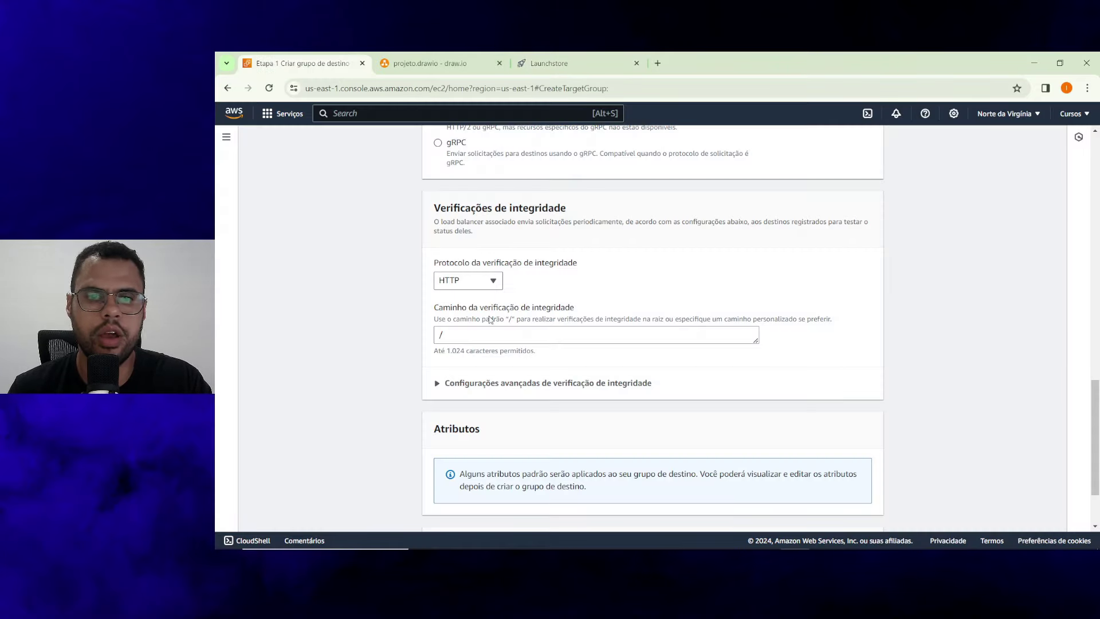
{"action": "left_click", "coordinate": [490, 334]}
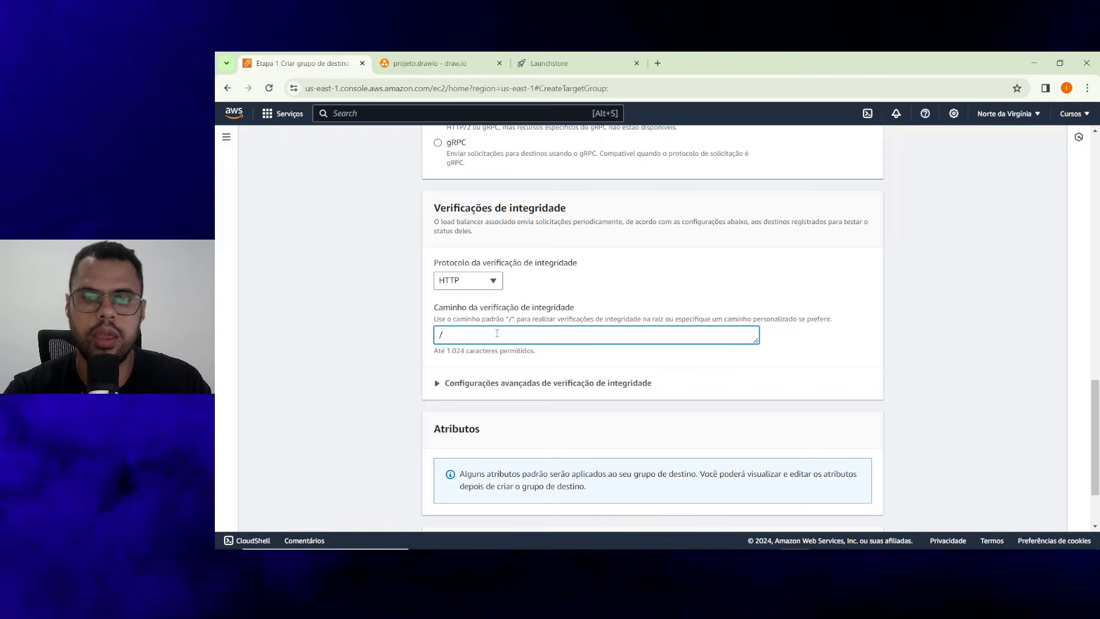
{"action": "left_click", "coordinate": [444, 334]}
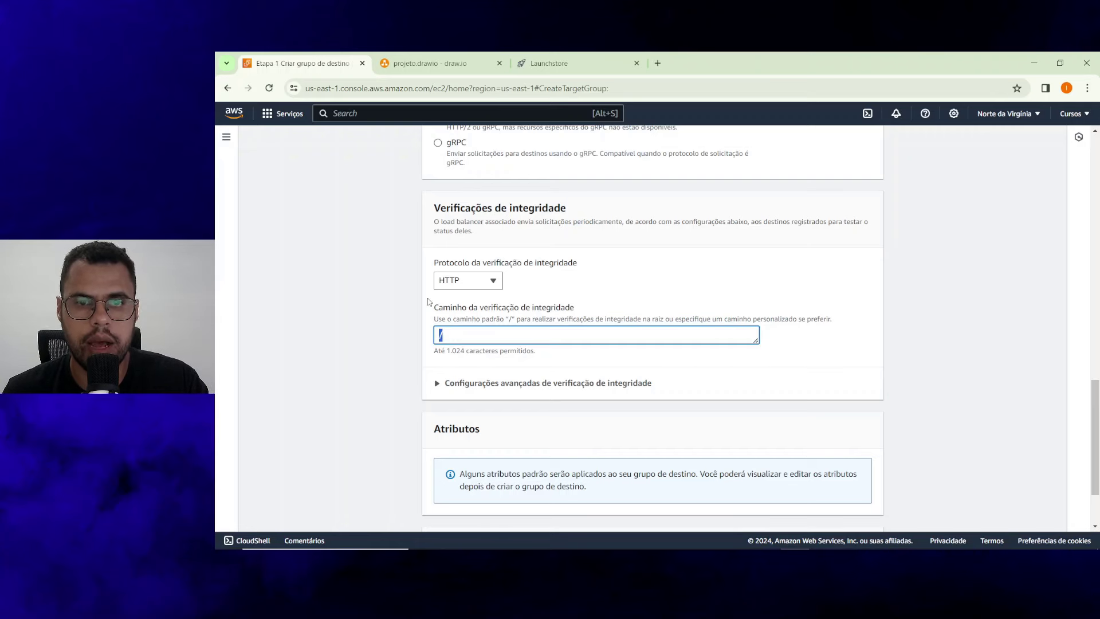
{"action": "left_click", "coordinate": [549, 63]}
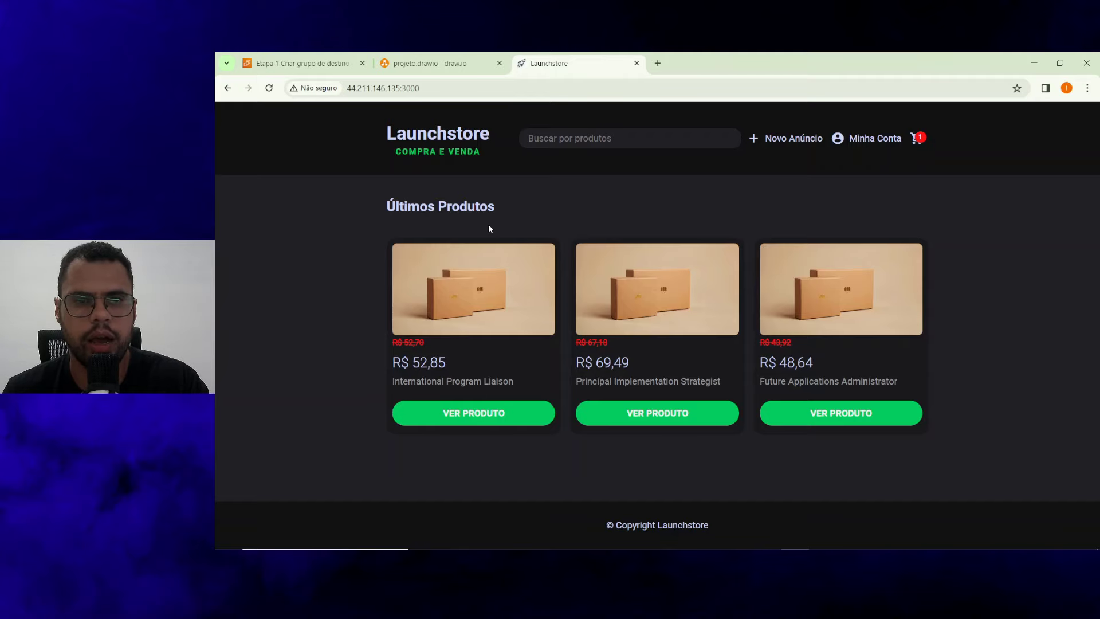
{"action": "left_click", "coordinate": [298, 63]}
{"action": "scroll", "coordinate": [583, 282], "scroll_direction": "down", "scroll_amount": 2}
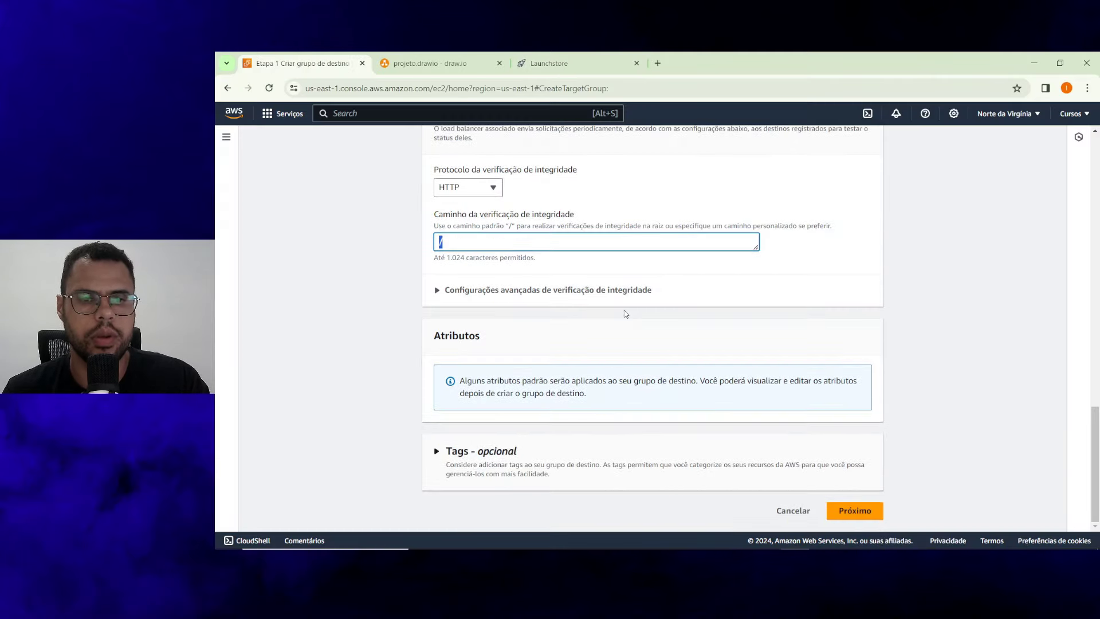
{"action": "left_click", "coordinate": [874, 512]}
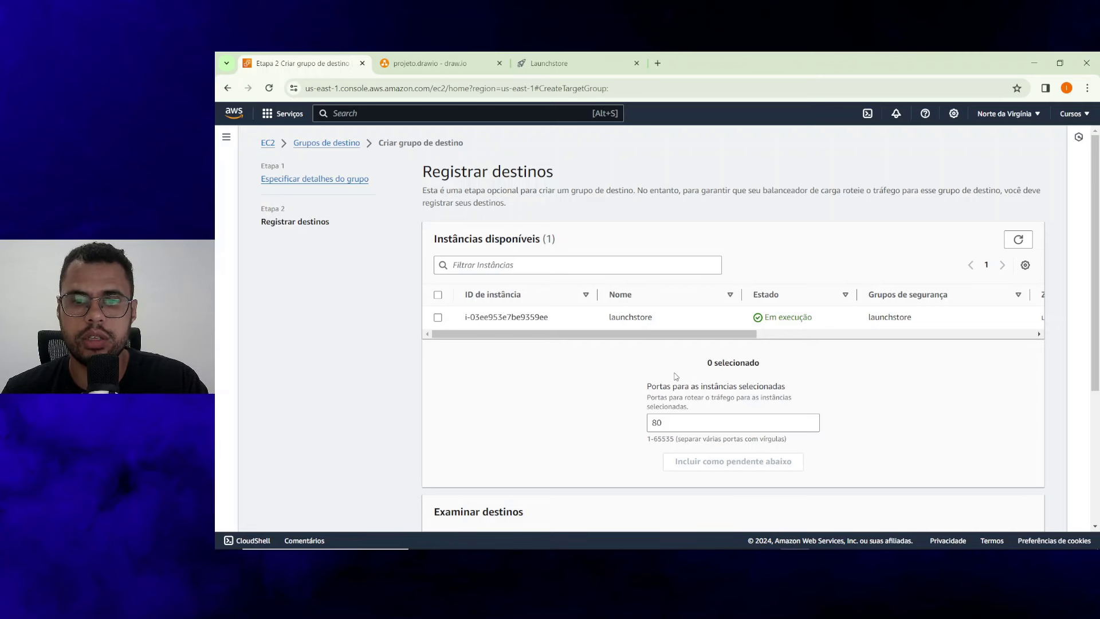
Add the launchstore instance as a pending target on port 3000 and create the target group.
{"action": "left_click", "coordinate": [437, 295]}
{"action": "left_click_drag", "start_coordinate": [645, 394], "coordinate": [777, 388]}
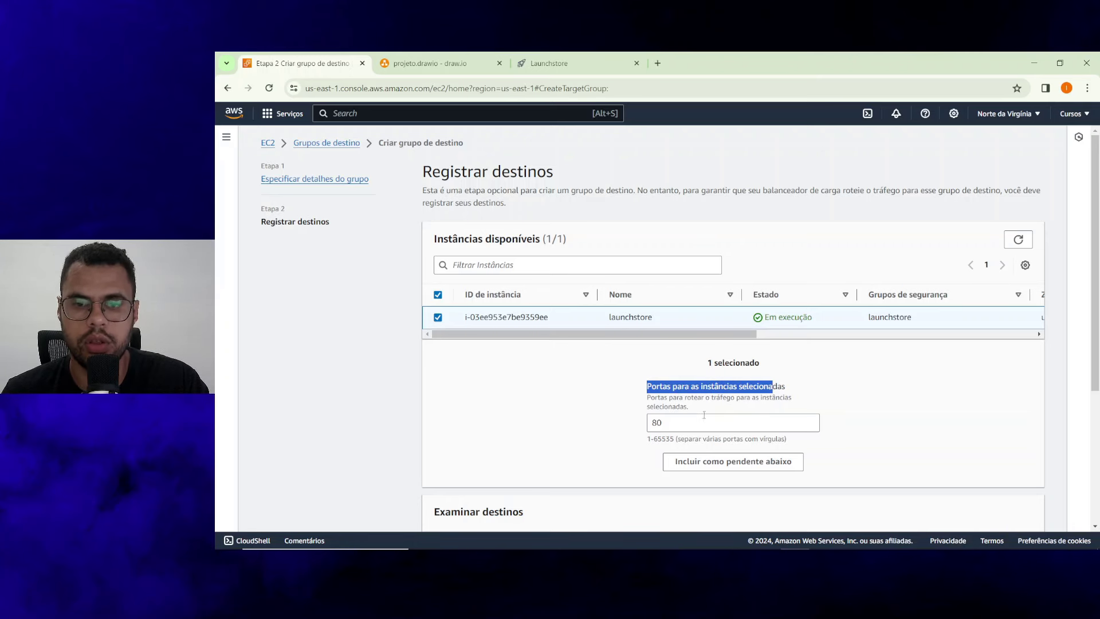
{"action": "double_click", "coordinate": [658, 422]}
{"action": "type", "text": "3000"}
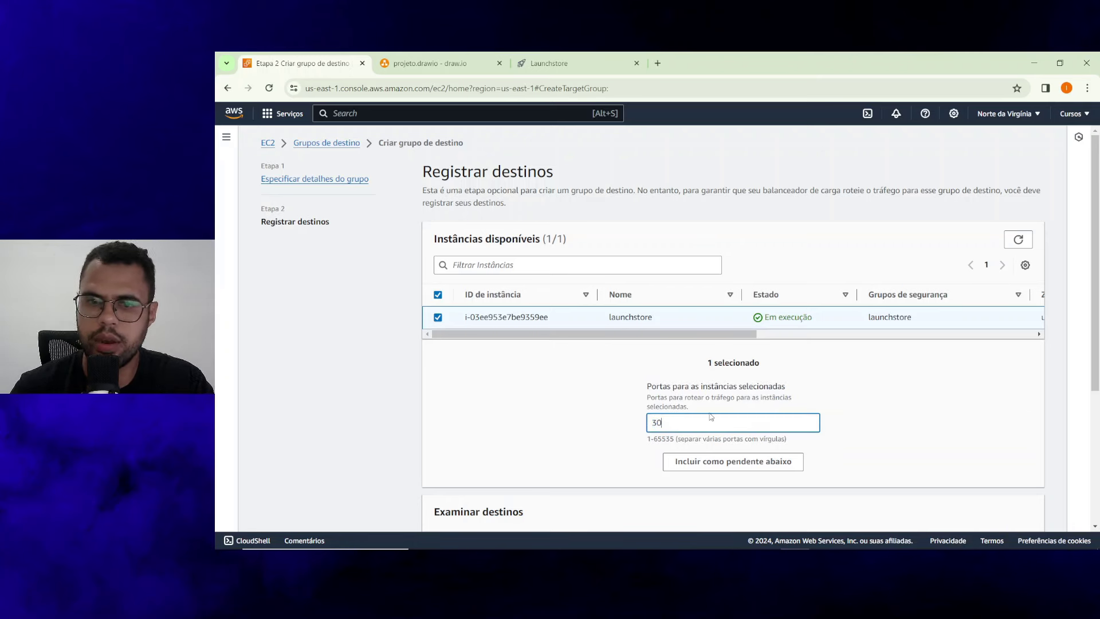
{"action": "left_click", "coordinate": [775, 458]}
{"action": "scroll", "coordinate": [798, 410], "scroll_direction": "down", "scroll_amount": 3}
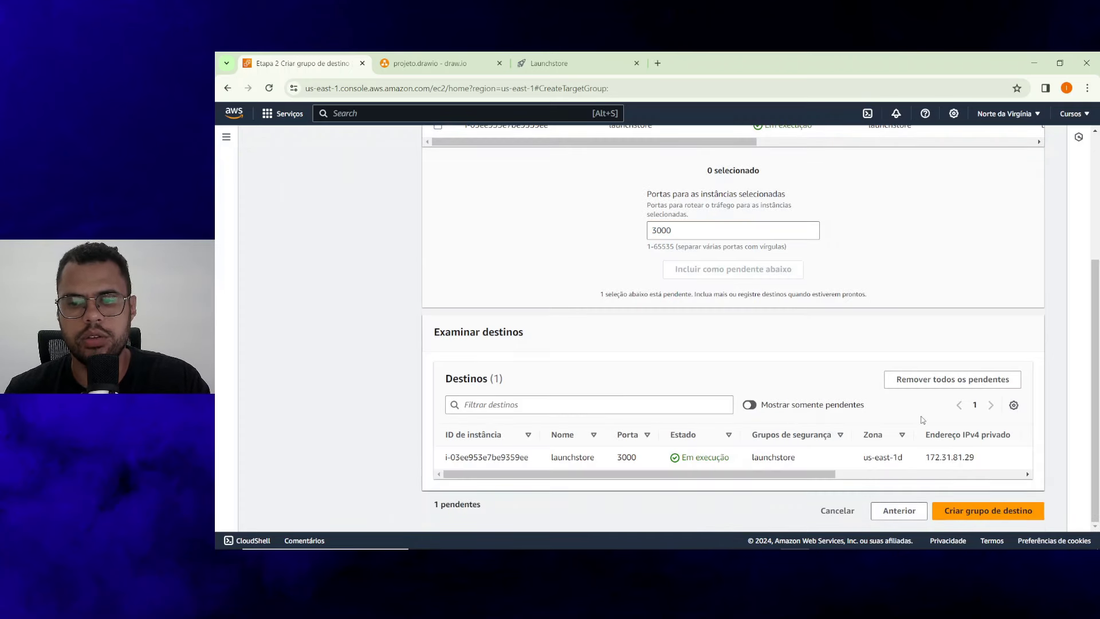
{"action": "left_click", "coordinate": [985, 512]}
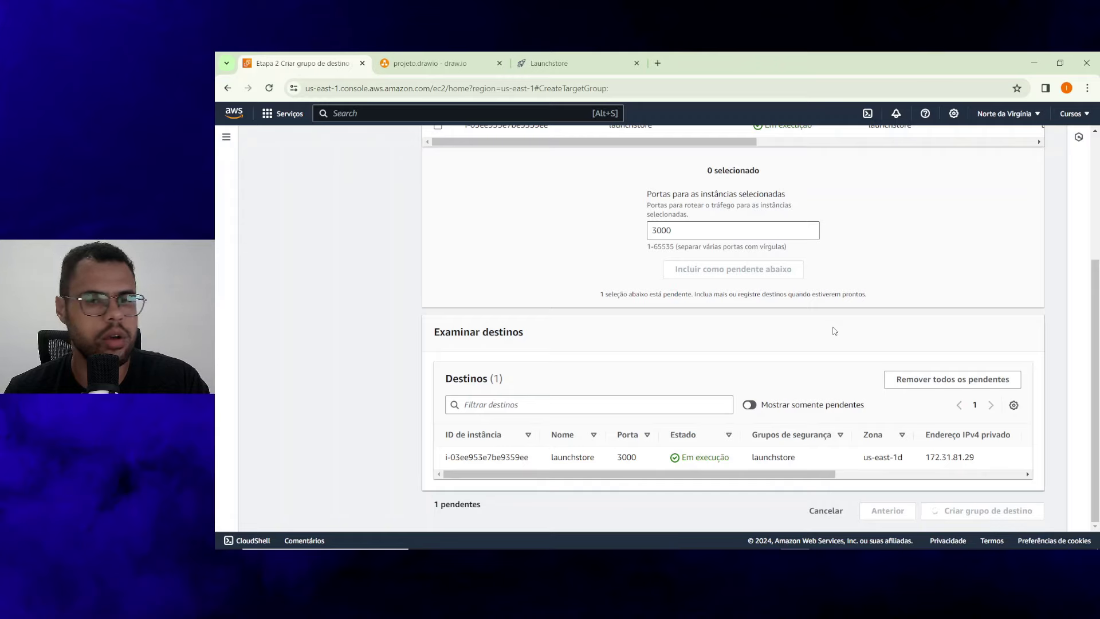
Review the new target group's registered targets and its health check settings, including the success code.
{"action": "scroll", "coordinate": [699, 481], "scroll_direction": "down", "scroll_amount": 5}
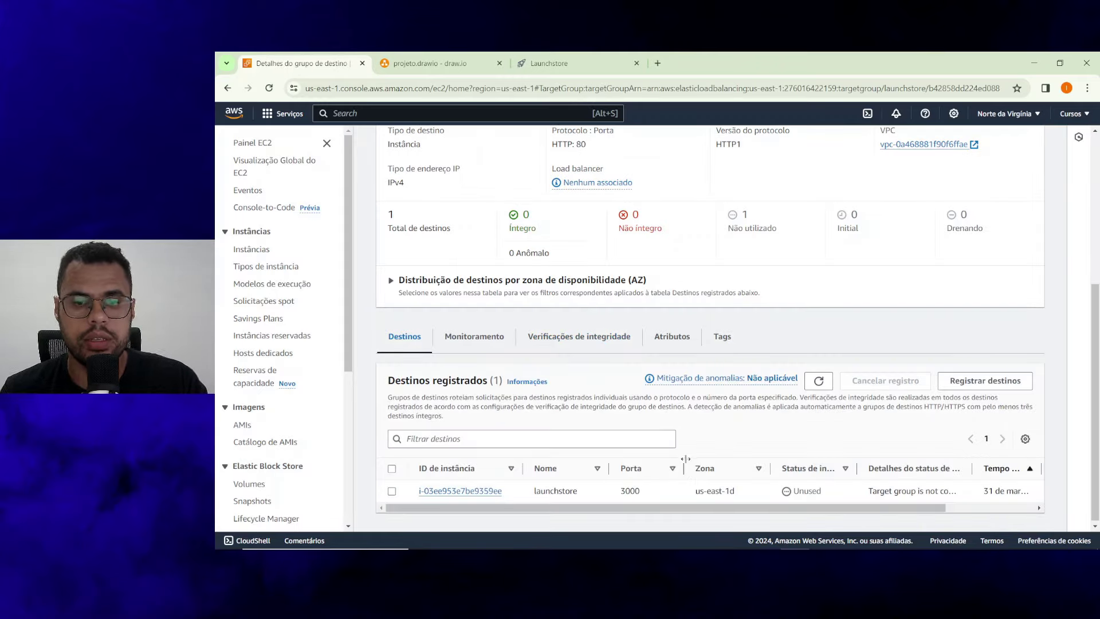
{"action": "left_click", "coordinate": [561, 337]}
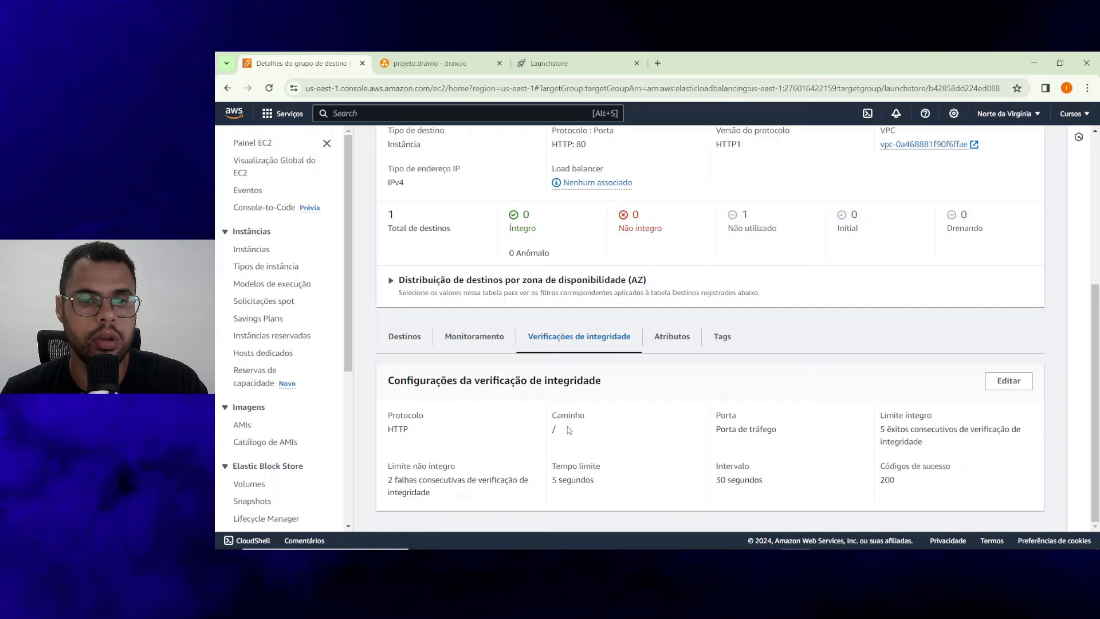
{"action": "double_click", "coordinate": [888, 479]}
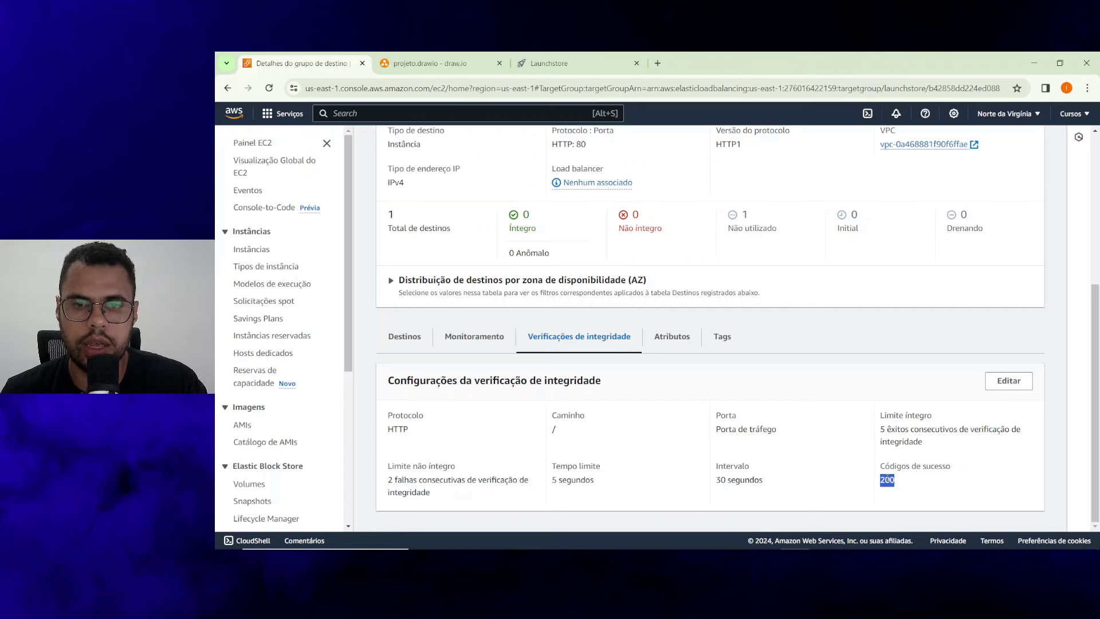
{"action": "left_click", "coordinate": [380, 334]}
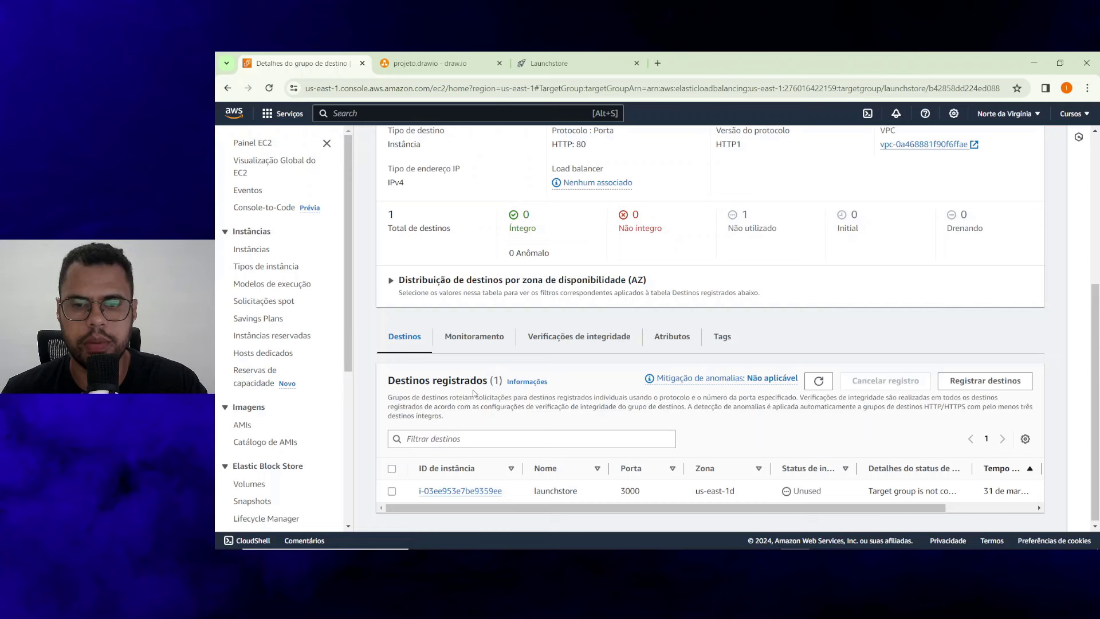
Go to the EC2 load balancers, compare the load balancer types, and start creating an Application Load Balancer.
{"action": "scroll", "coordinate": [315, 390], "scroll_direction": "down", "scroll_amount": 5}
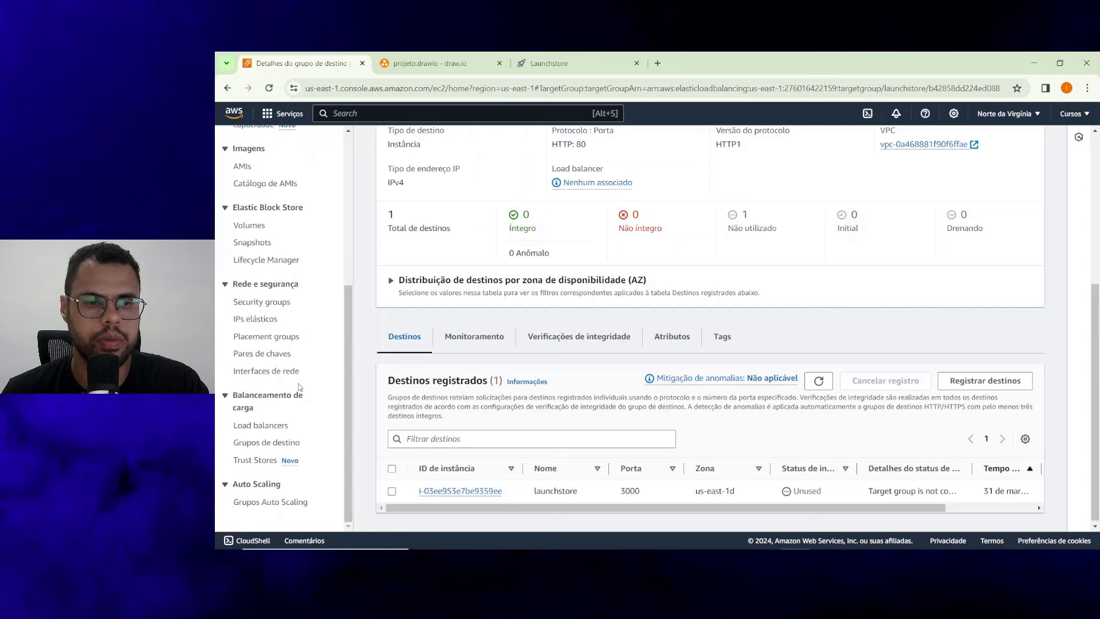
{"action": "left_click", "coordinate": [261, 427]}
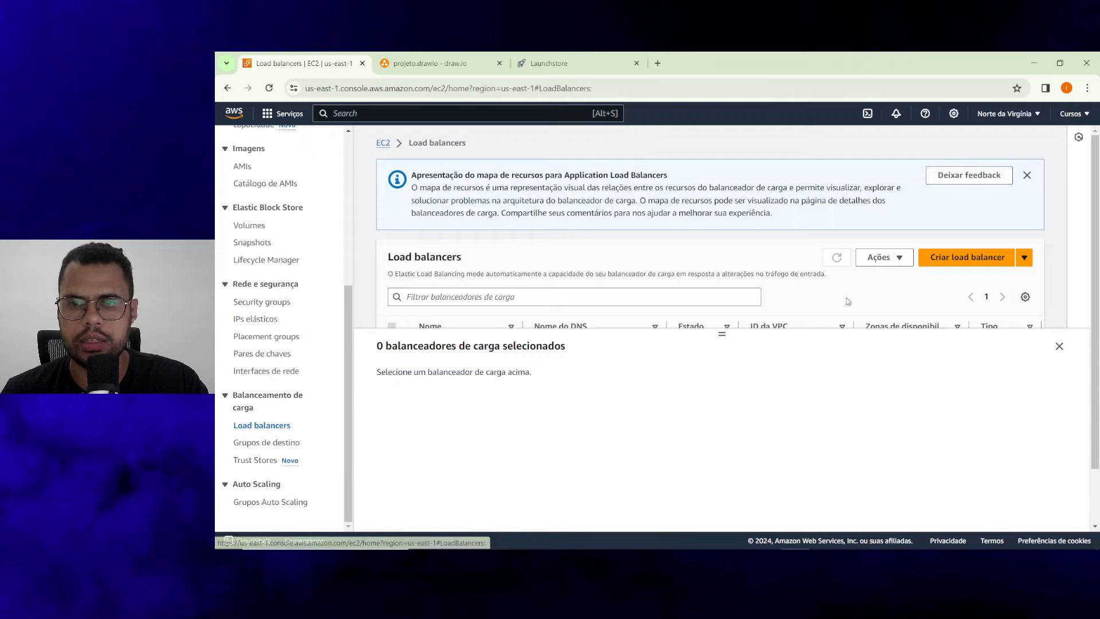
{"action": "left_click", "coordinate": [1060, 347]}
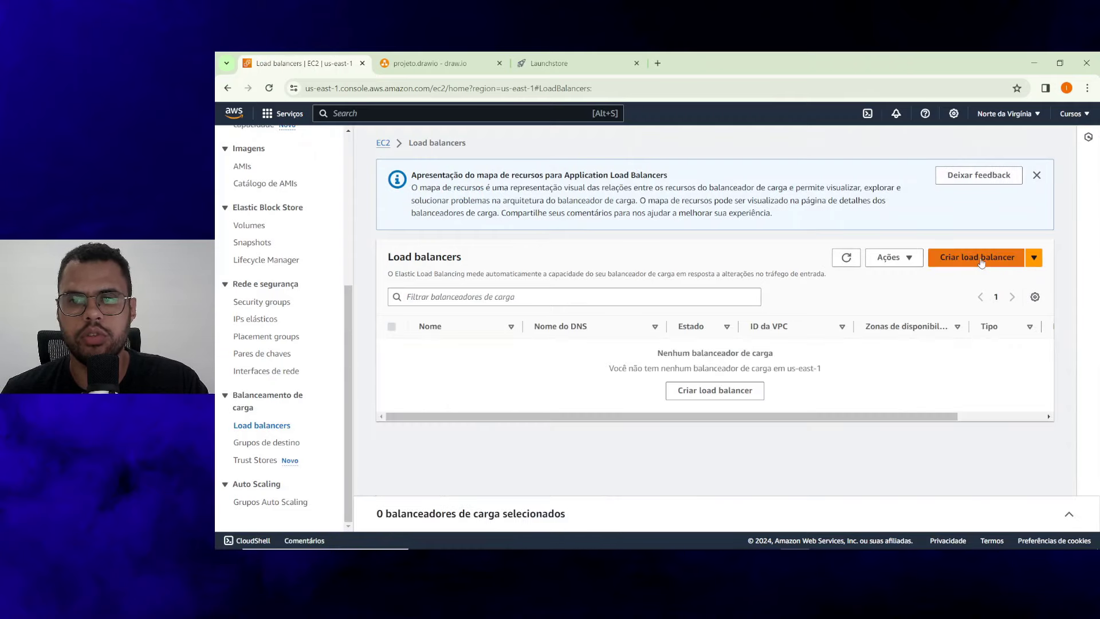
{"action": "left_click", "coordinate": [974, 257]}
{"action": "scroll", "coordinate": [516, 290], "scroll_direction": "down", "scroll_amount": 3}
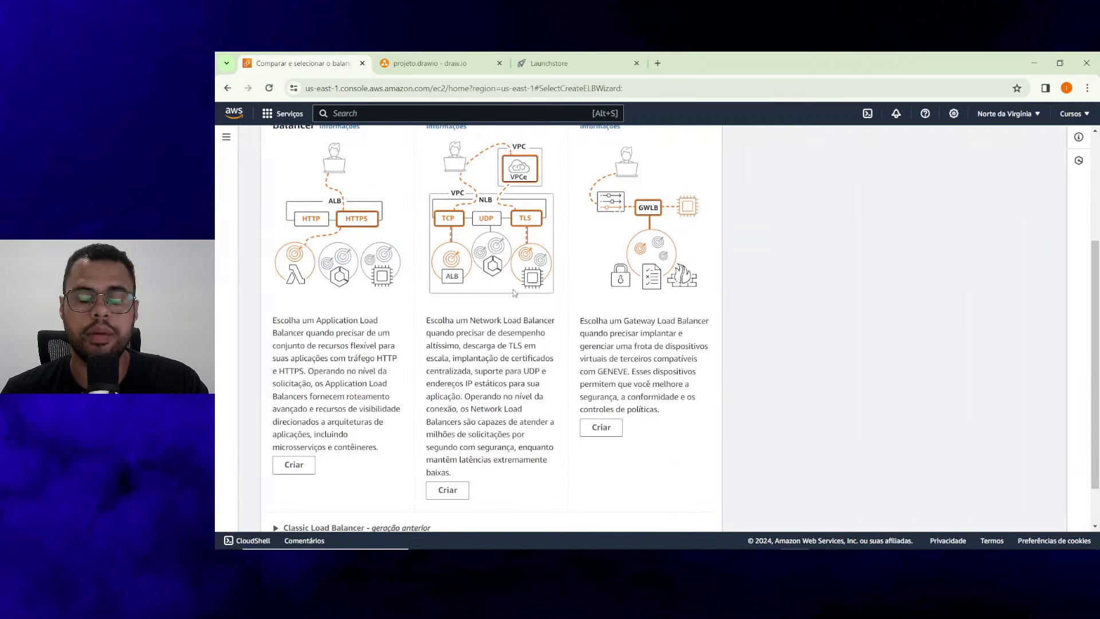
{"action": "scroll", "coordinate": [515, 293], "scroll_direction": "up", "scroll_amount": 1}
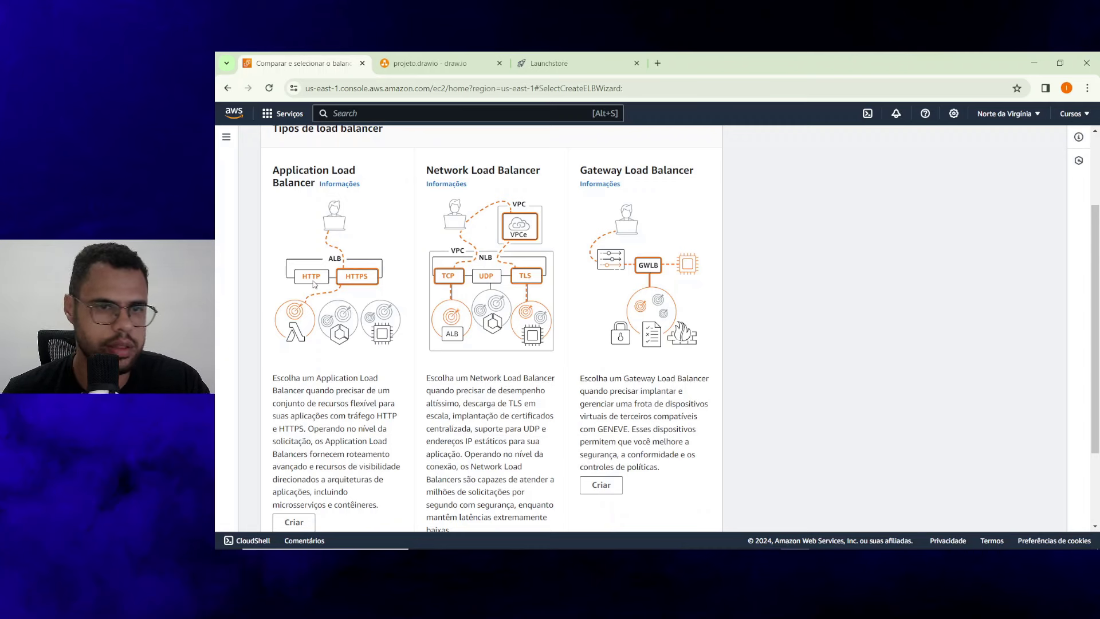
{"action": "scroll", "coordinate": [314, 280], "scroll_direction": "down", "scroll_amount": 3}
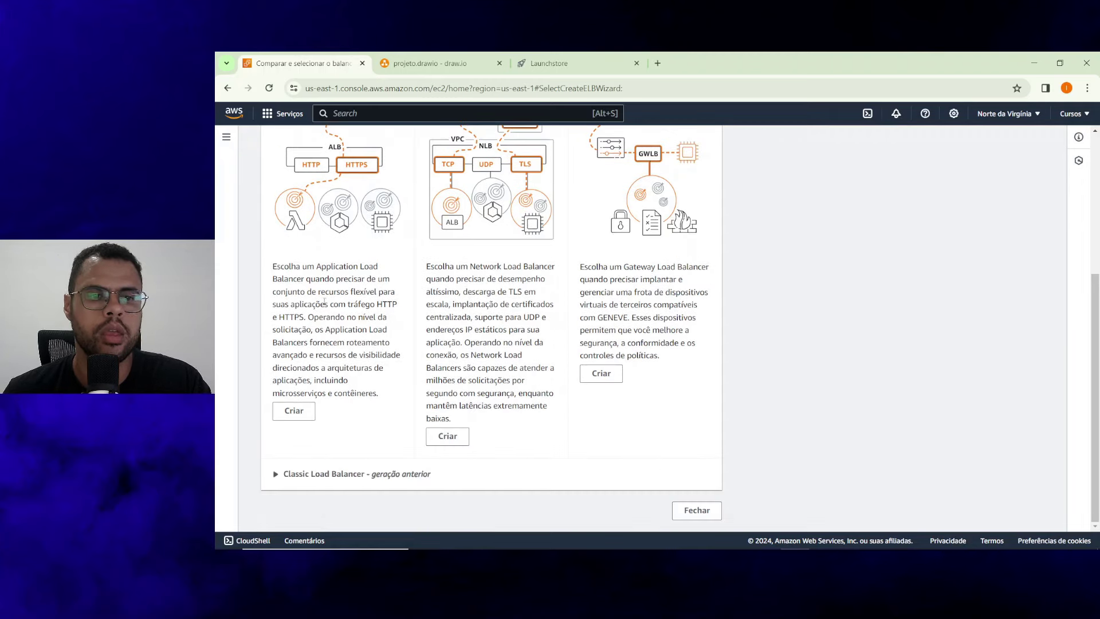
{"action": "left_click", "coordinate": [298, 416]}
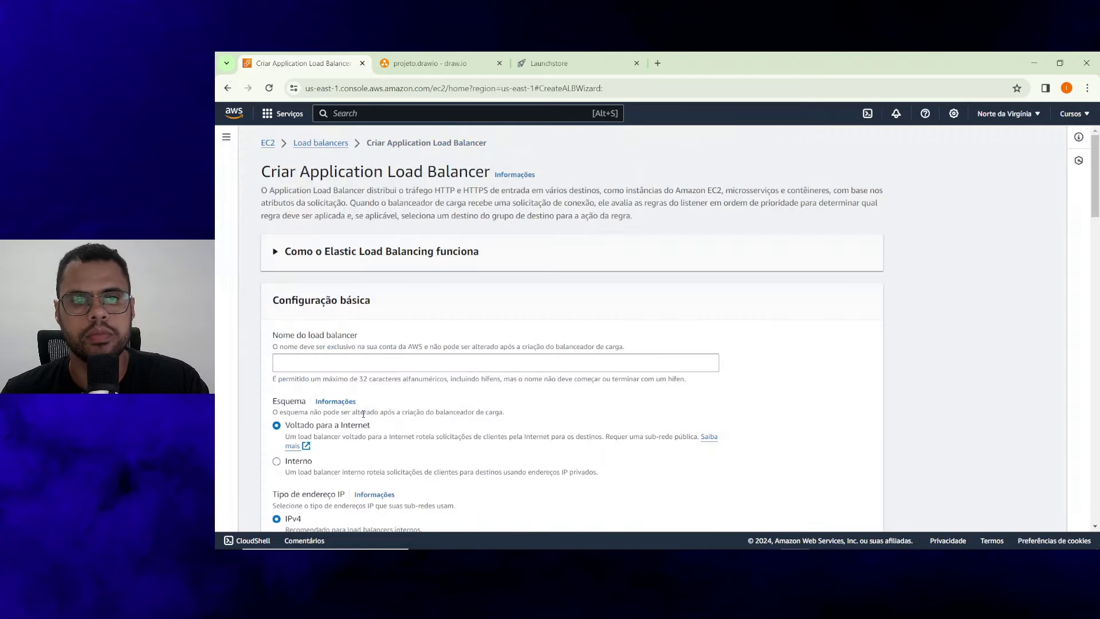
Name the load balancer launchstore and use the Internet-facing scheme.
{"action": "scroll", "coordinate": [363, 414], "scroll_direction": "down", "scroll_amount": 2}
{"action": "left_click", "coordinate": [353, 248]}
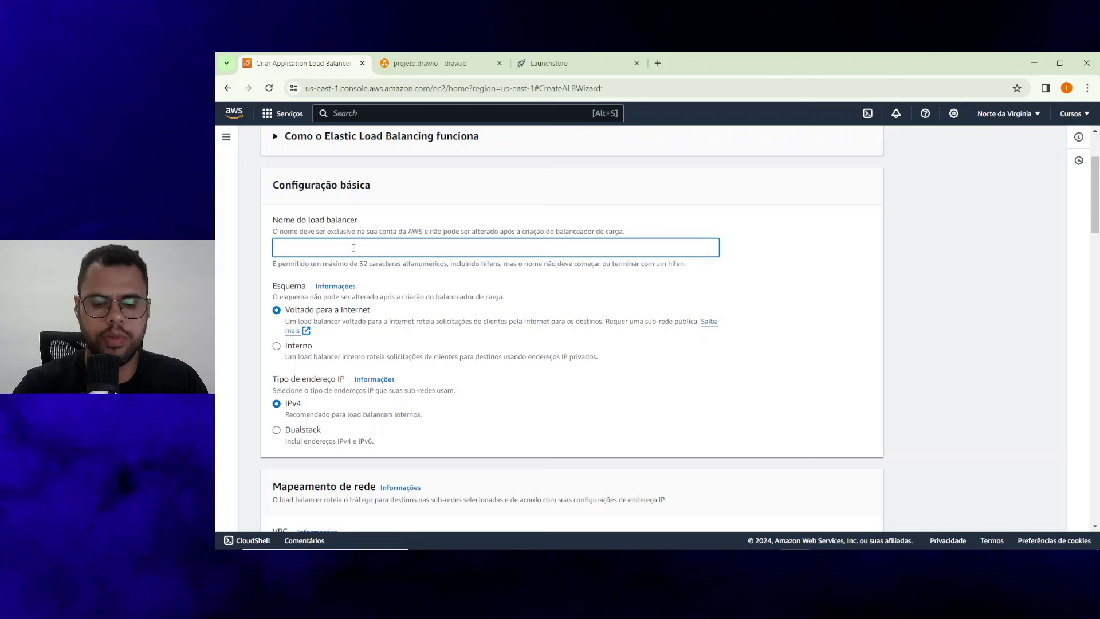
{"action": "type", "text": "launch"}
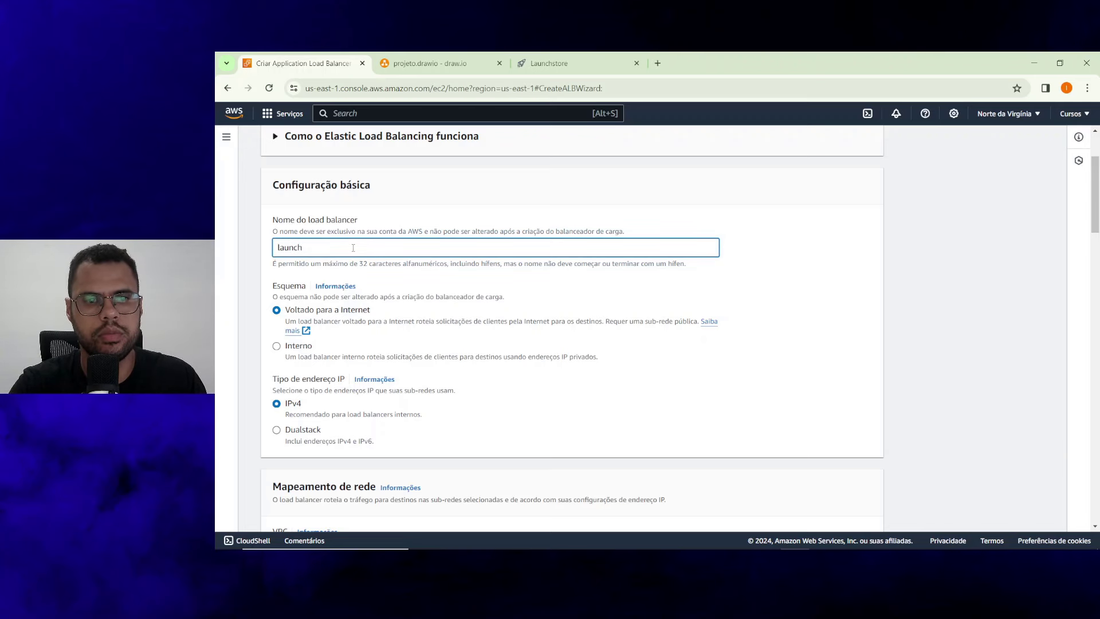
{"action": "type", "text": "sotre"}
{"action": "type", "text": "t"}
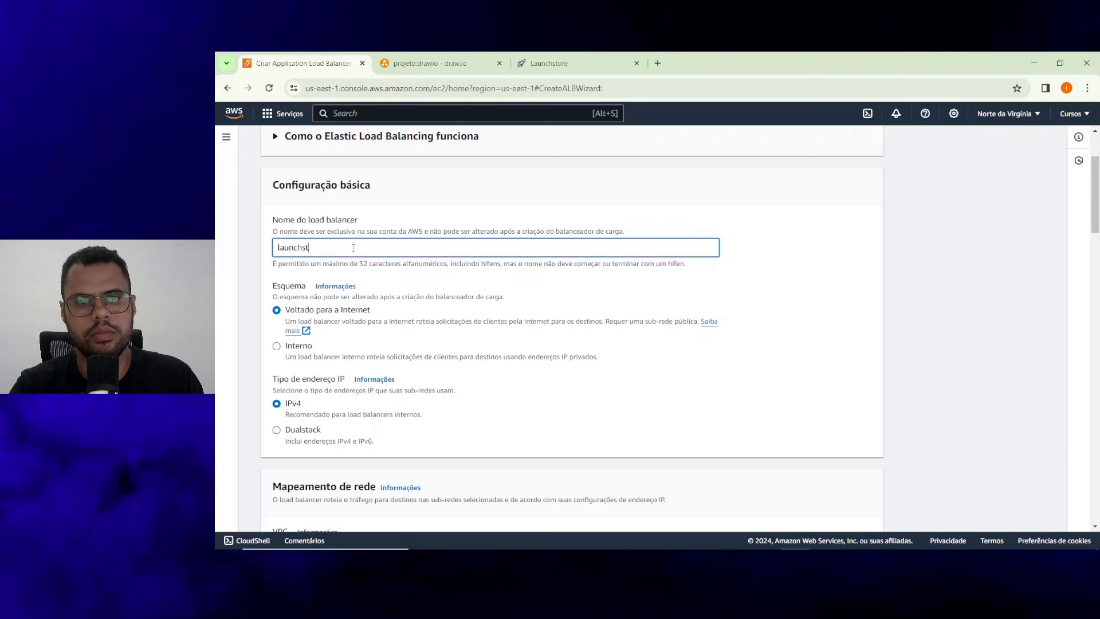
{"action": "type", "text": "ore"}
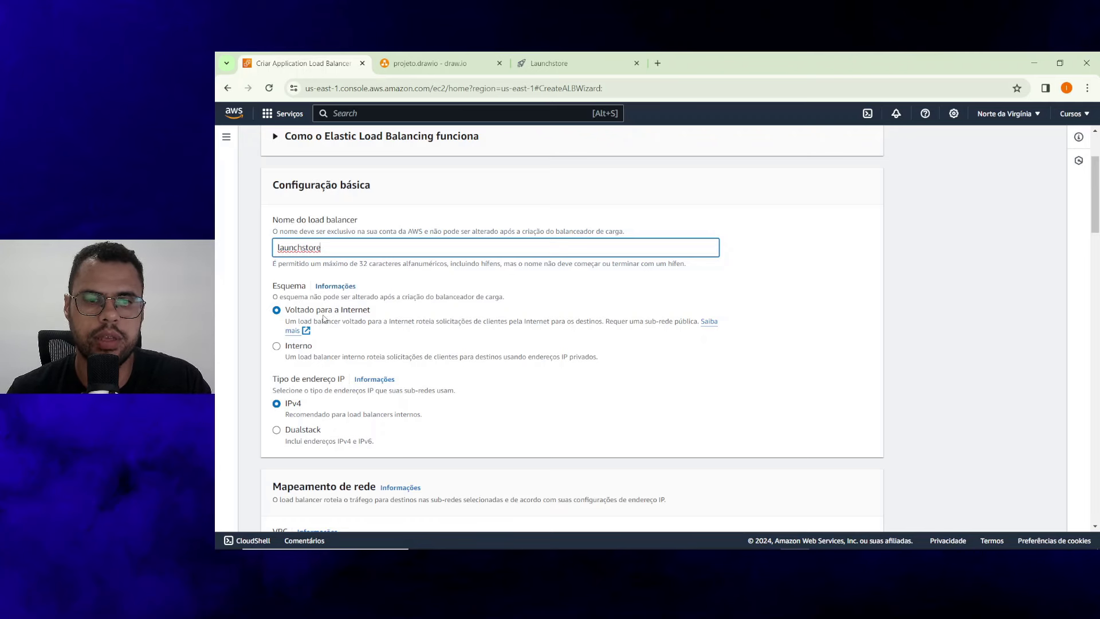
{"action": "left_click_drag", "start_coordinate": [315, 311], "coordinate": [382, 312]}
{"action": "left_click_drag", "start_coordinate": [293, 346], "coordinate": [337, 364]}
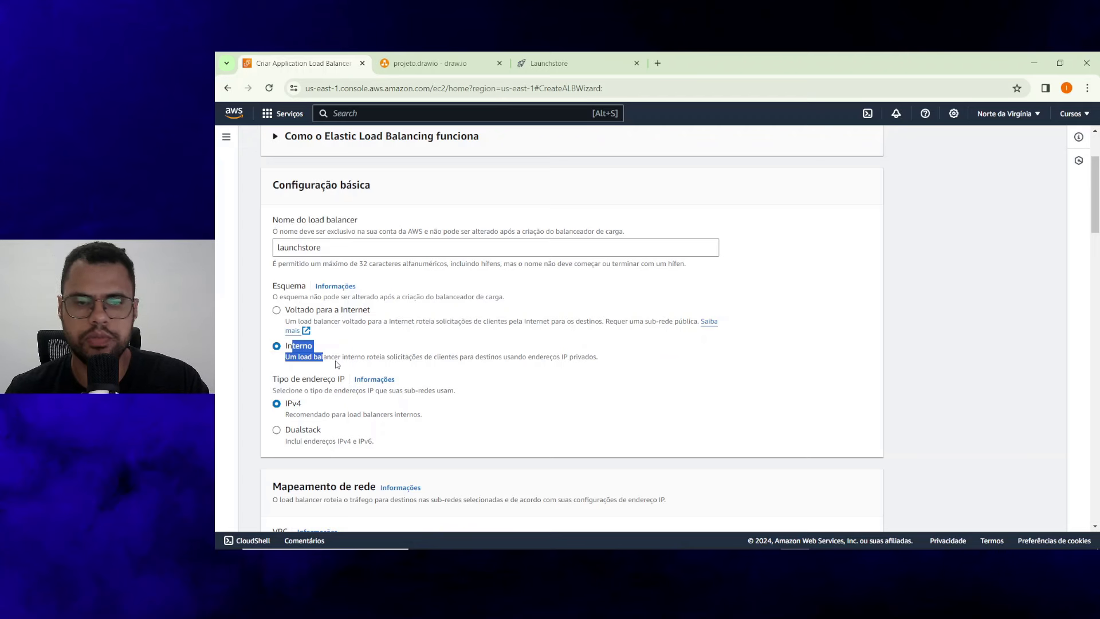
{"action": "left_click", "coordinate": [296, 316]}
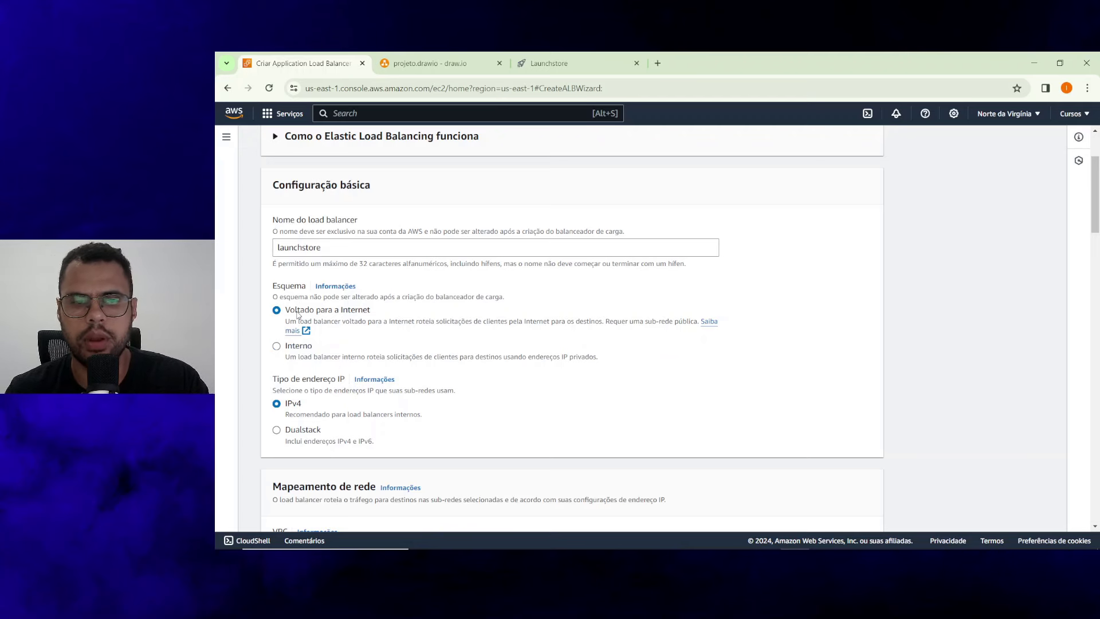
Map the load balancer to all six availability zones, us-east-1a through us-east-1f, with their default subnets.
{"action": "scroll", "coordinate": [344, 304], "scroll_direction": "down", "scroll_amount": 5}
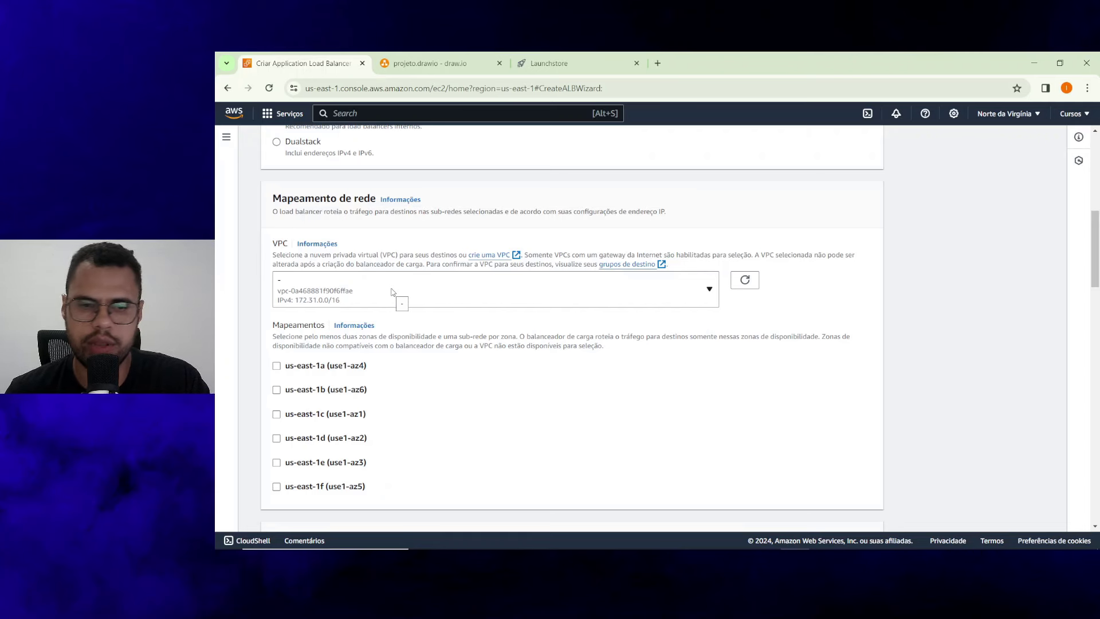
{"action": "left_click", "coordinate": [347, 365]}
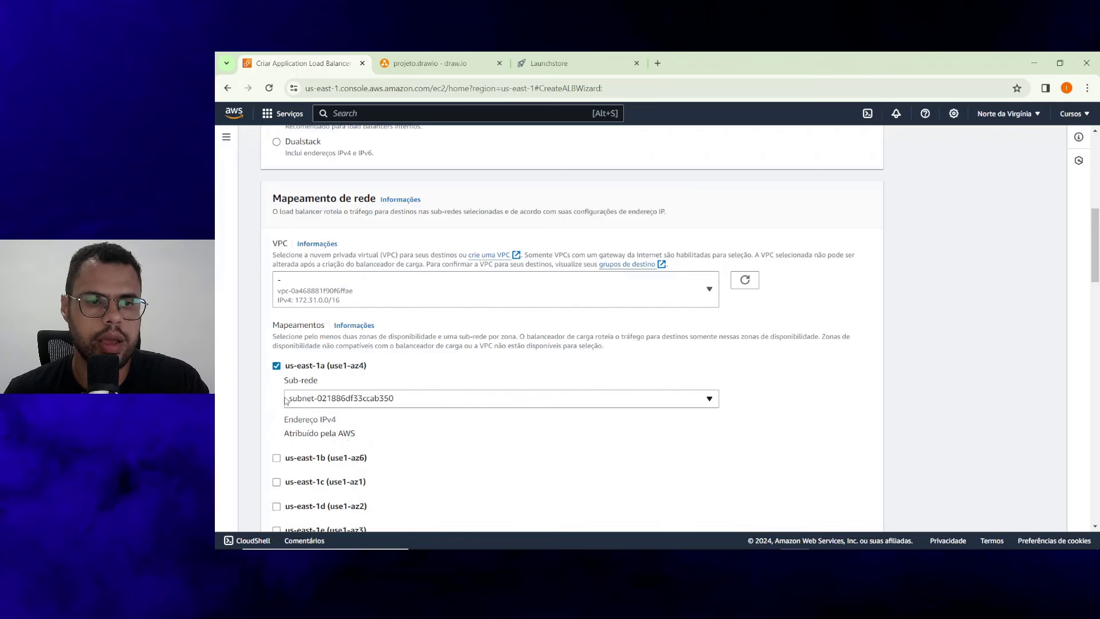
{"action": "left_click", "coordinate": [297, 458]}
{"action": "scroll", "coordinate": [297, 447], "scroll_direction": "down", "scroll_amount": 2}
{"action": "left_click", "coordinate": [297, 436]}
{"action": "scroll", "coordinate": [297, 459], "scroll_direction": "down", "scroll_amount": 2}
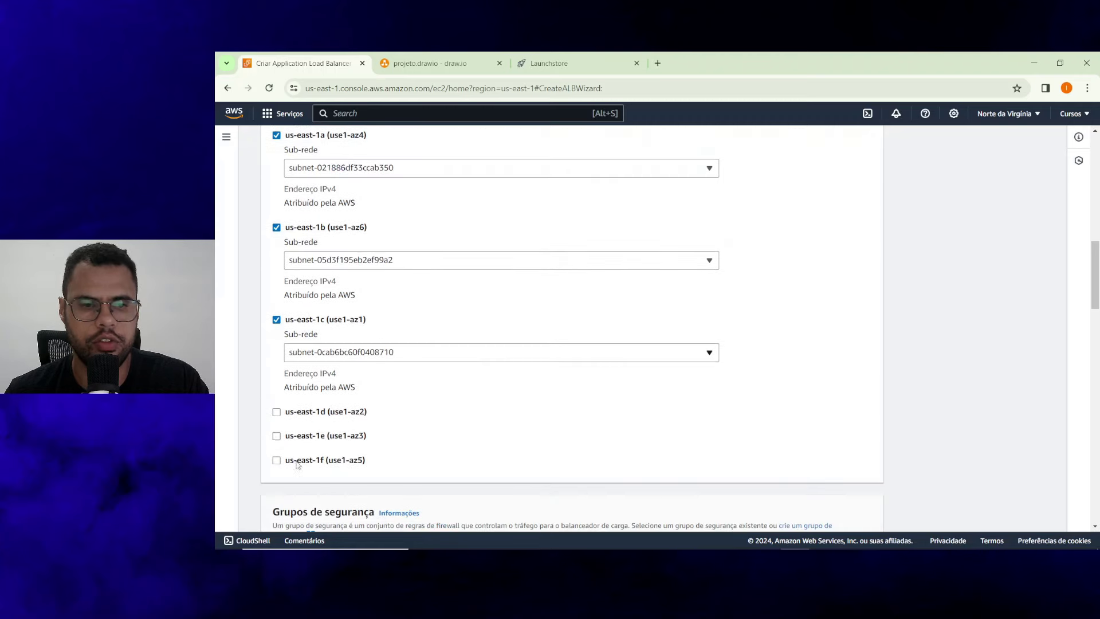
{"action": "left_click", "coordinate": [319, 414]}
{"action": "scroll", "coordinate": [304, 447], "scroll_direction": "down", "scroll_amount": 3}
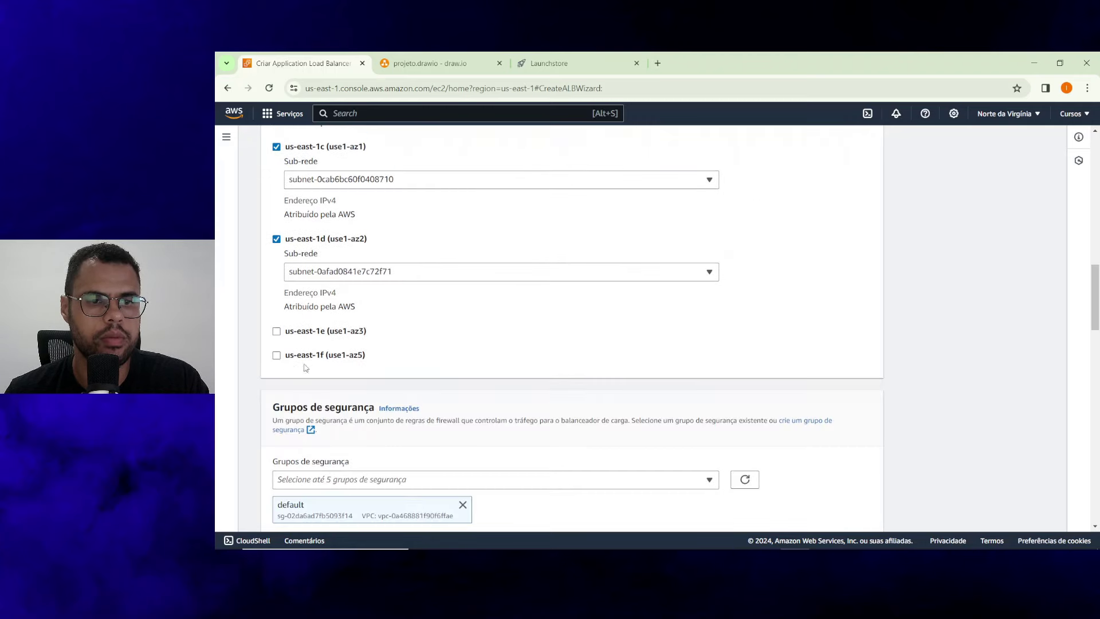
{"action": "left_click", "coordinate": [310, 332]}
{"action": "left_click", "coordinate": [311, 420]}
{"action": "scroll", "coordinate": [314, 422], "scroll_direction": "down", "scroll_amount": 4}
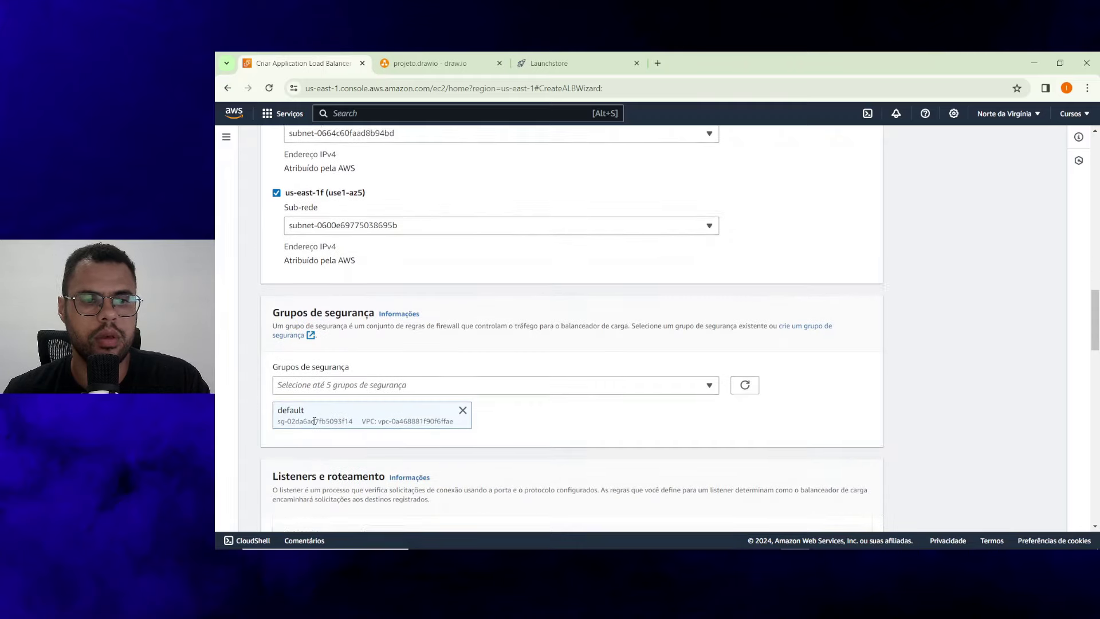
Replace the load balancer's default security group with the launchstore security group.
{"action": "scroll", "coordinate": [314, 421], "scroll_direction": "down", "scroll_amount": 2}
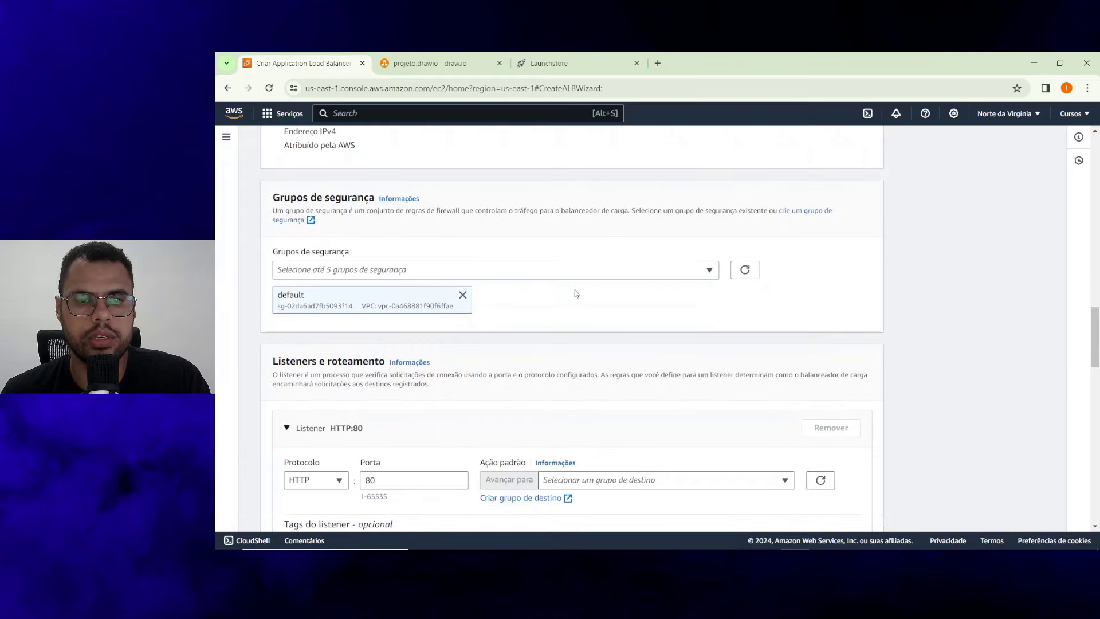
{"action": "left_click", "coordinate": [565, 273]}
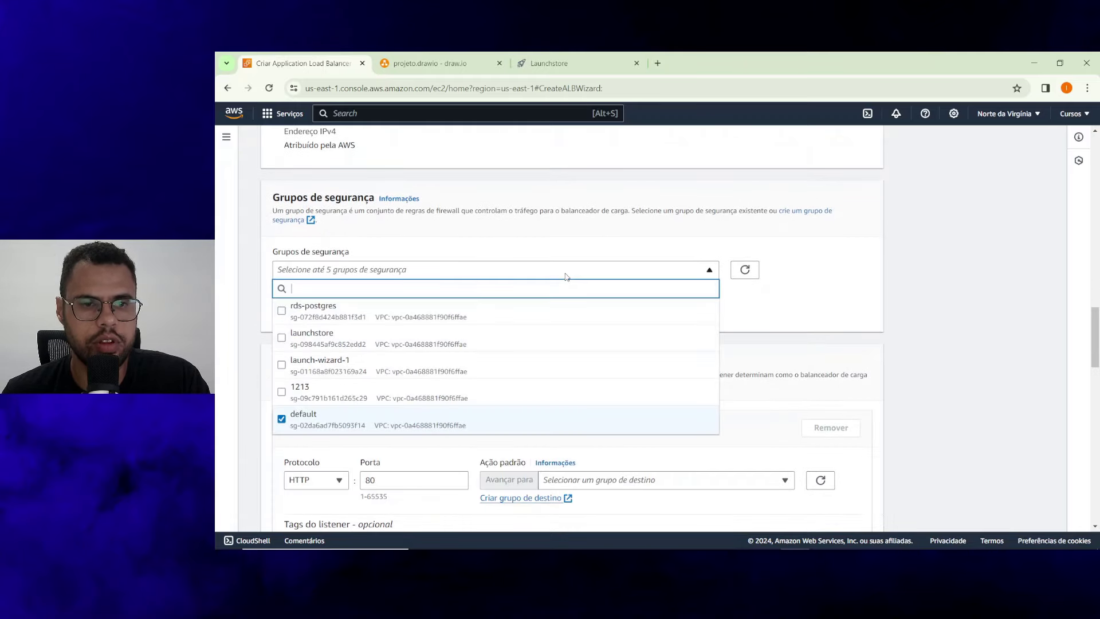
{"action": "left_click", "coordinate": [331, 423]}
{"action": "left_click", "coordinate": [363, 349]}
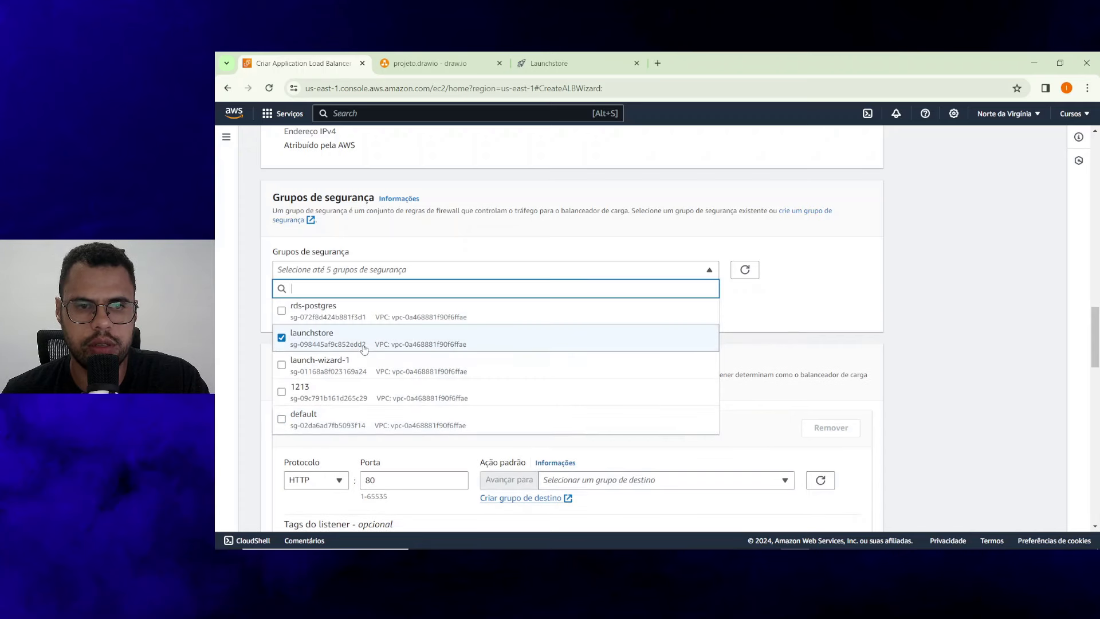
{"action": "left_click", "coordinate": [861, 322]}
Forward the HTTP:80 listener to the launchstore target group and create the load balancer.
{"action": "scroll", "coordinate": [612, 317], "scroll_direction": "down", "scroll_amount": 3}
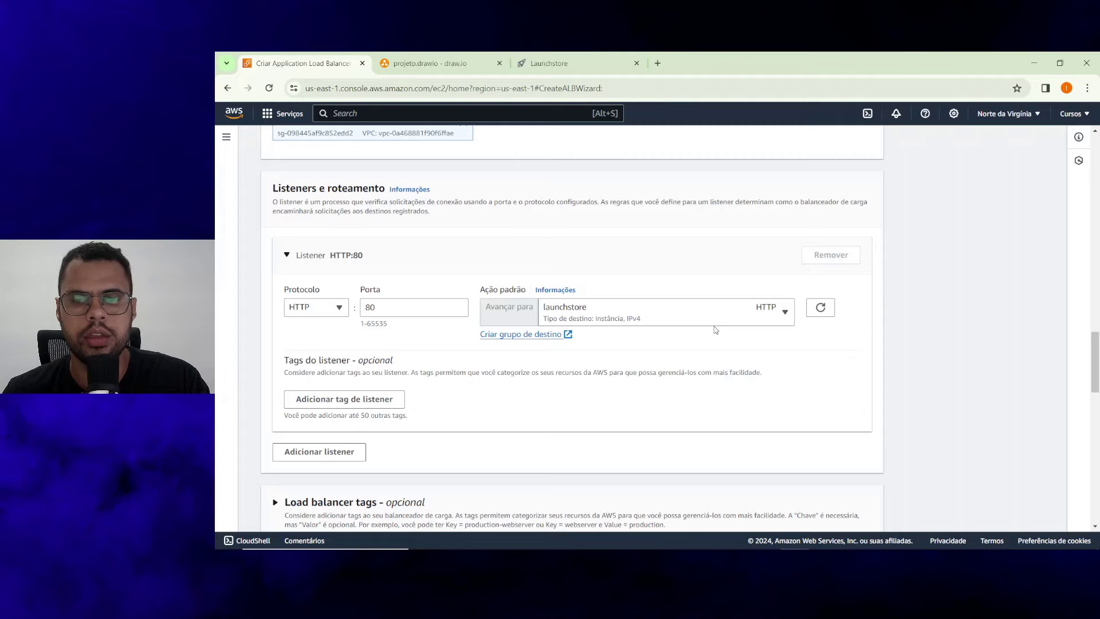
{"action": "scroll", "coordinate": [691, 341], "scroll_direction": "down", "scroll_amount": 10}
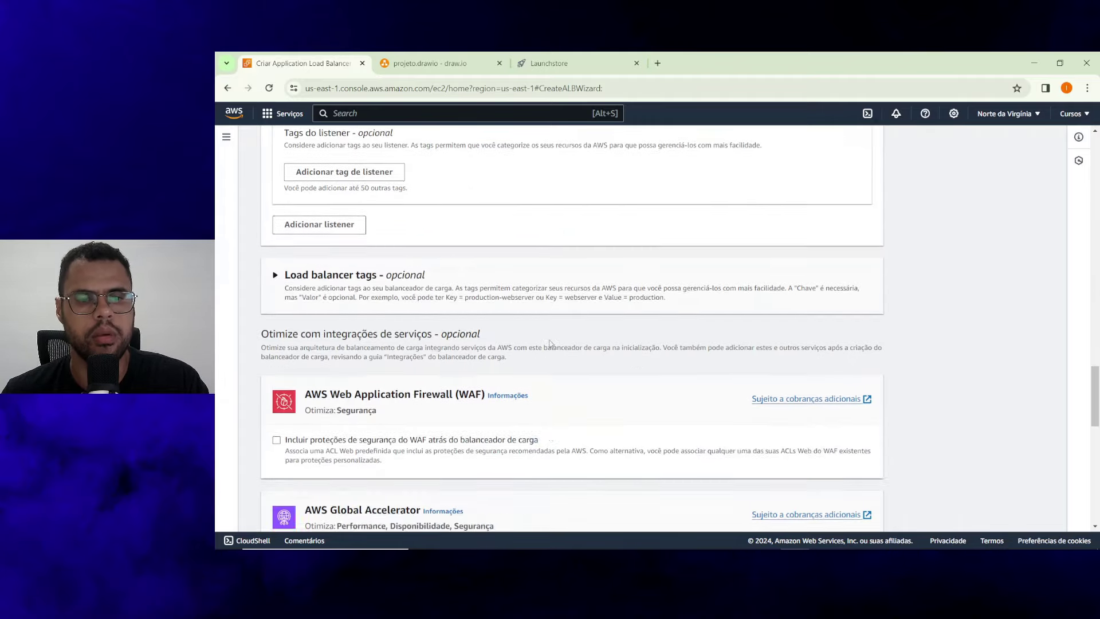
{"action": "scroll", "coordinate": [549, 343], "scroll_direction": "down", "scroll_amount": 8}
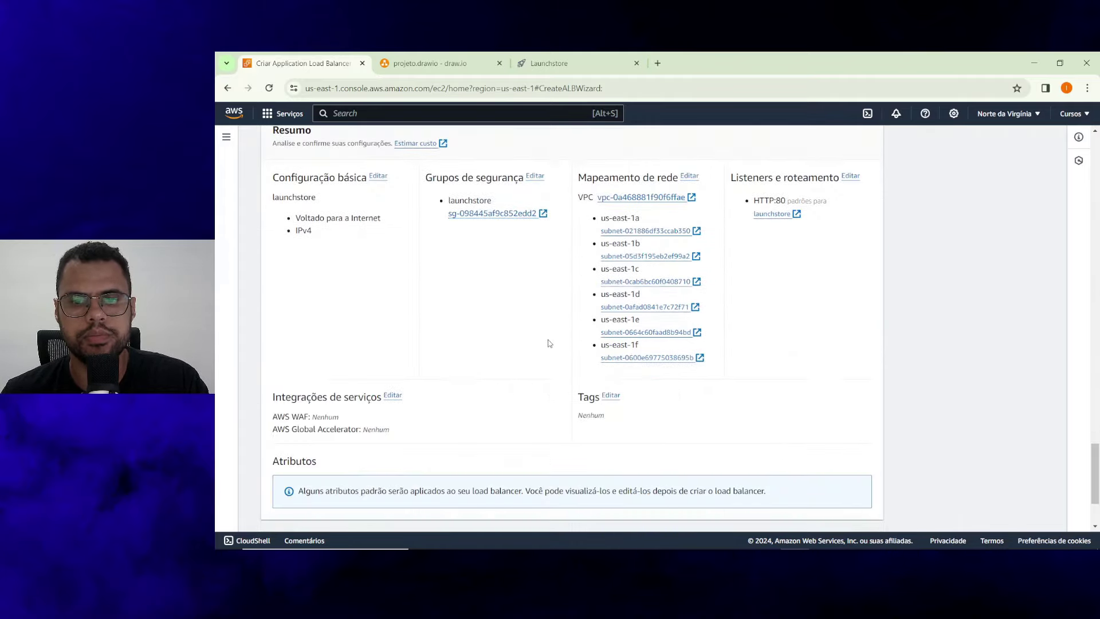
{"action": "left_click", "coordinate": [858, 515]}
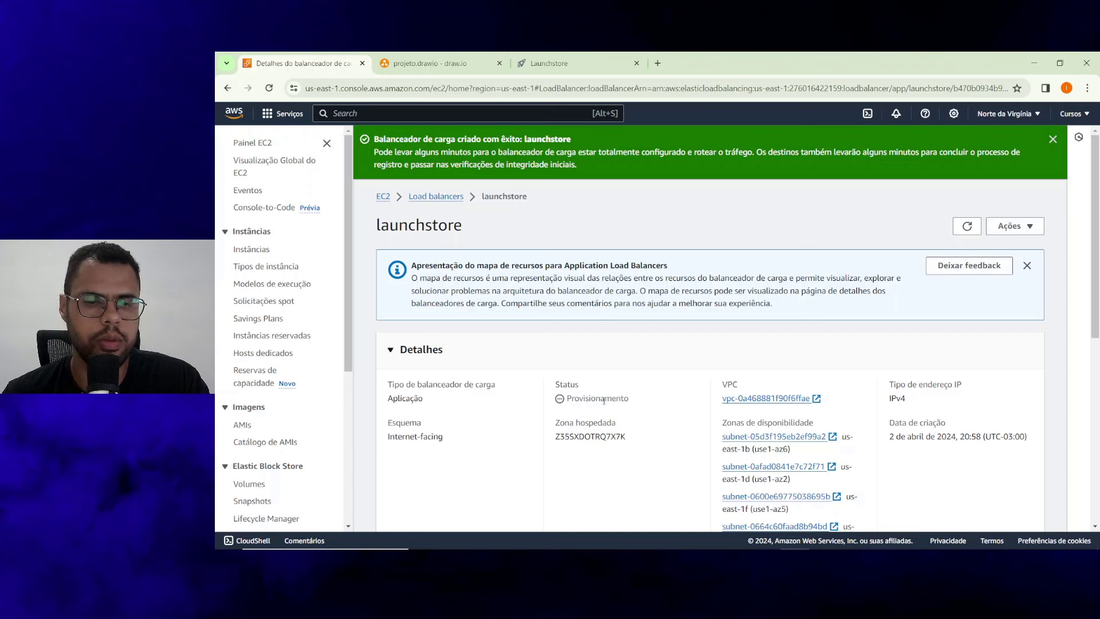
Check the new load balancer's provisioning status and refresh its details.
{"action": "left_click_drag", "start_coordinate": [605, 401], "coordinate": [633, 403]}
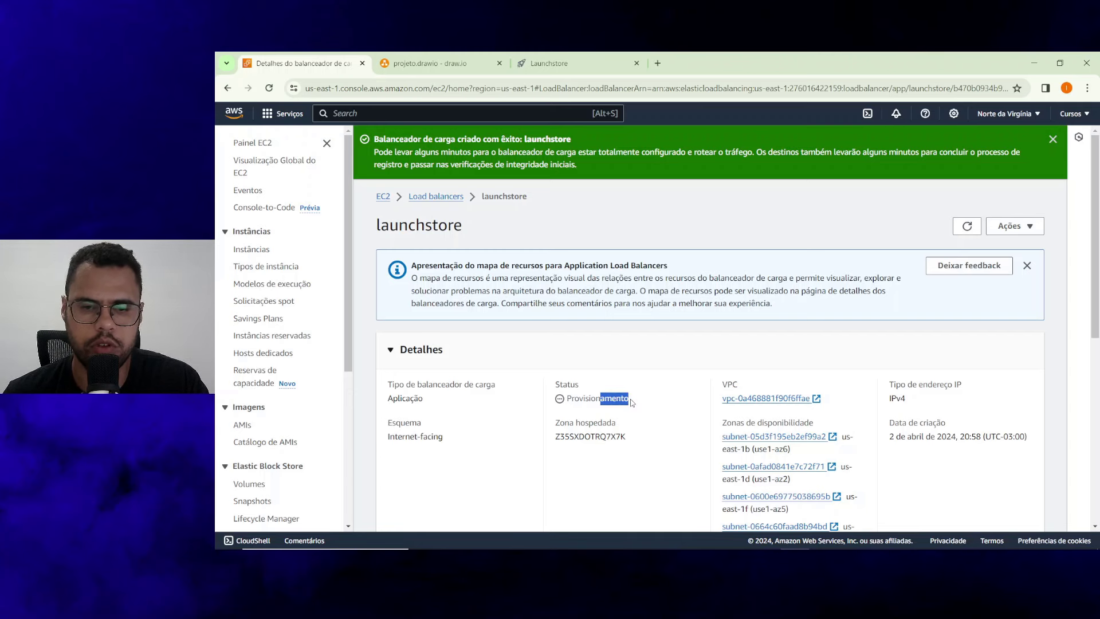
{"action": "left_click", "coordinate": [632, 403]}
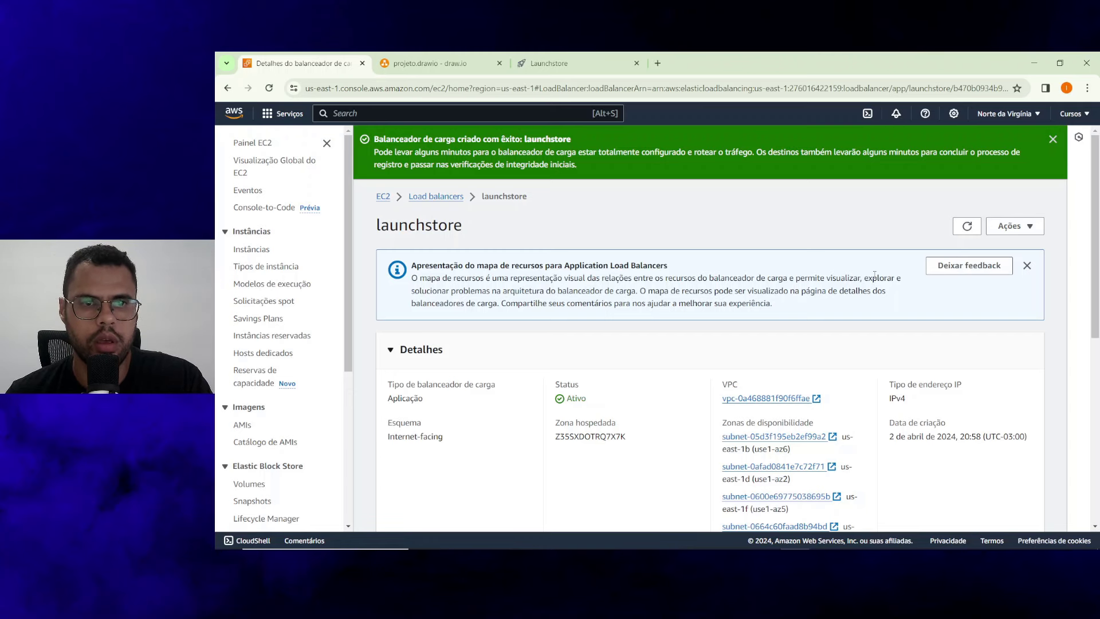
{"action": "left_click", "coordinate": [968, 225]}
{"action": "left_click_drag", "start_coordinate": [567, 406], "coordinate": [615, 405]}
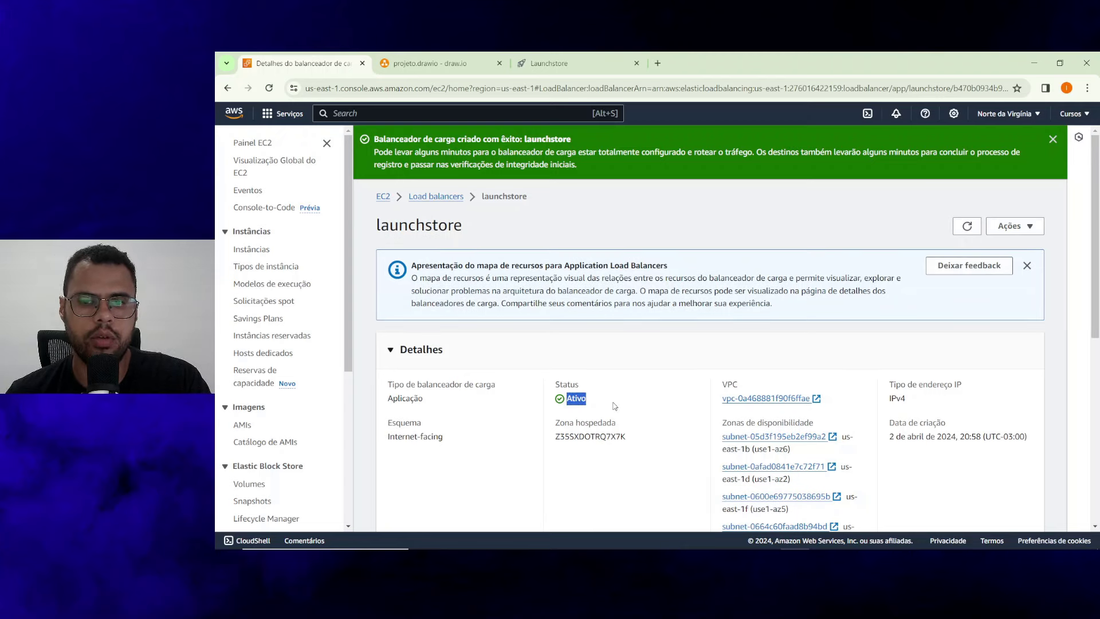
Copy the load balancer's DNS name and load it as the address in the Launchstore browser tab.
{"action": "scroll", "coordinate": [615, 405], "scroll_direction": "down", "scroll_amount": 4}
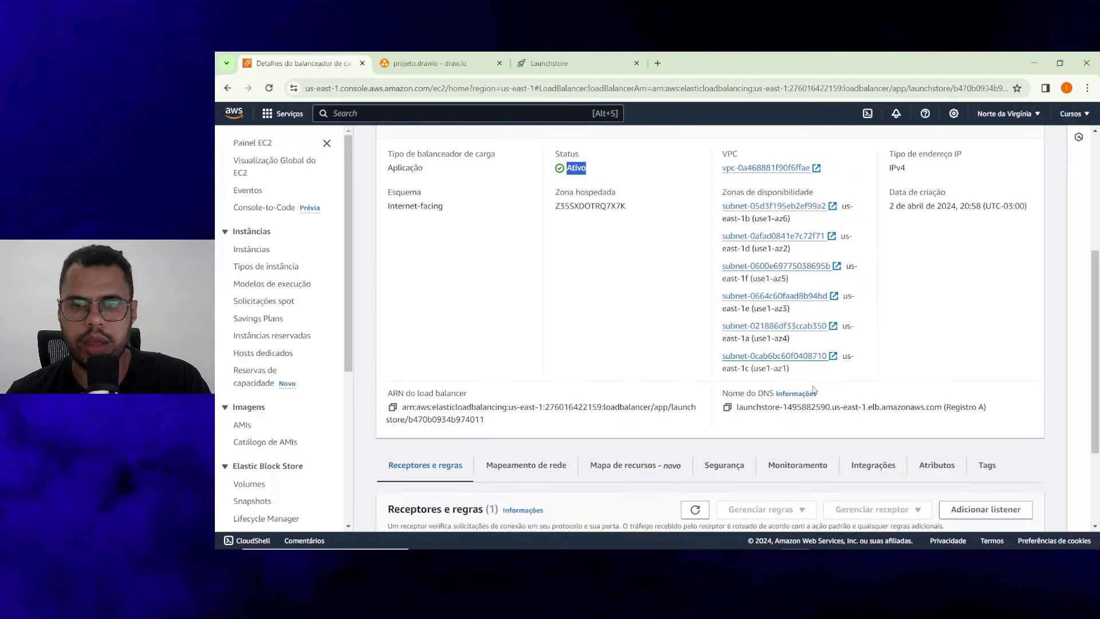
{"action": "left_click_drag", "start_coordinate": [739, 407], "coordinate": [1023, 414]}
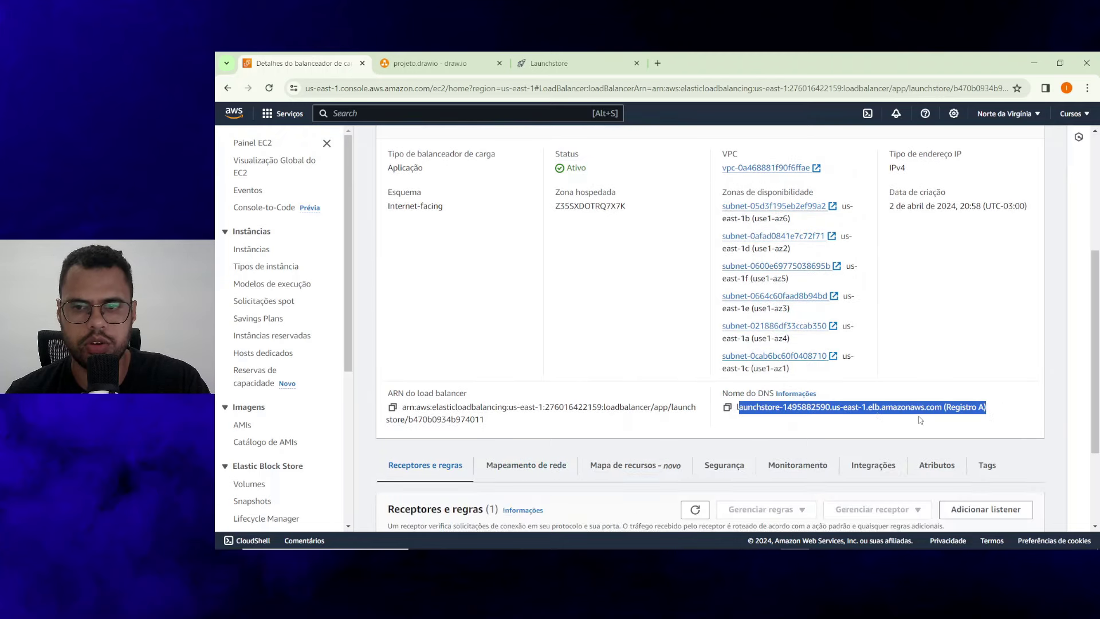
{"action": "left_click", "coordinate": [728, 408]}
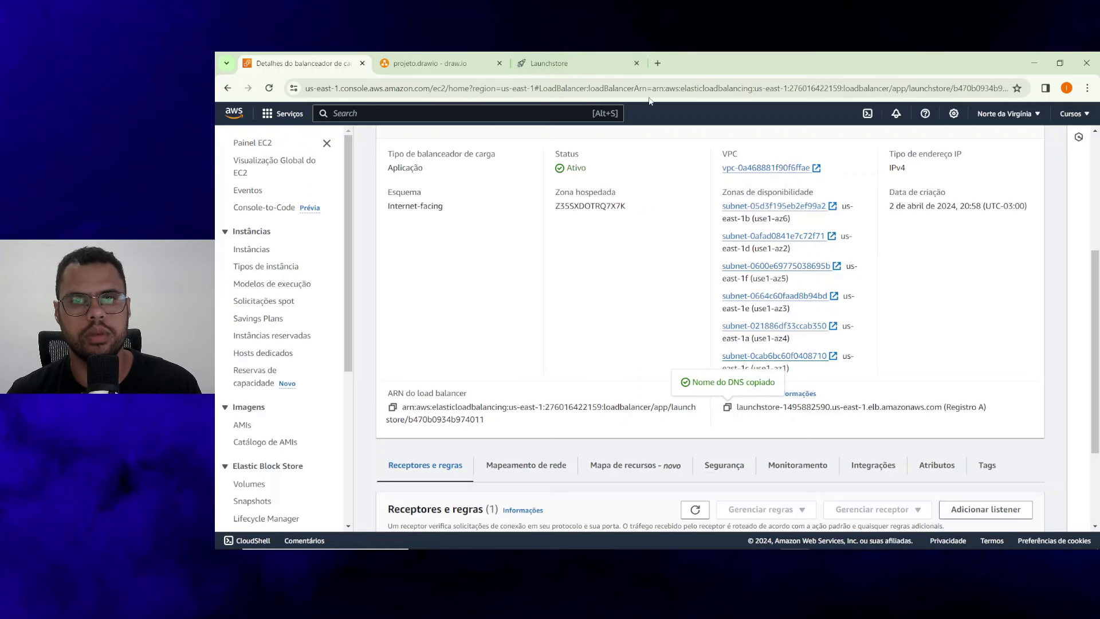
{"action": "left_click", "coordinate": [544, 63]}
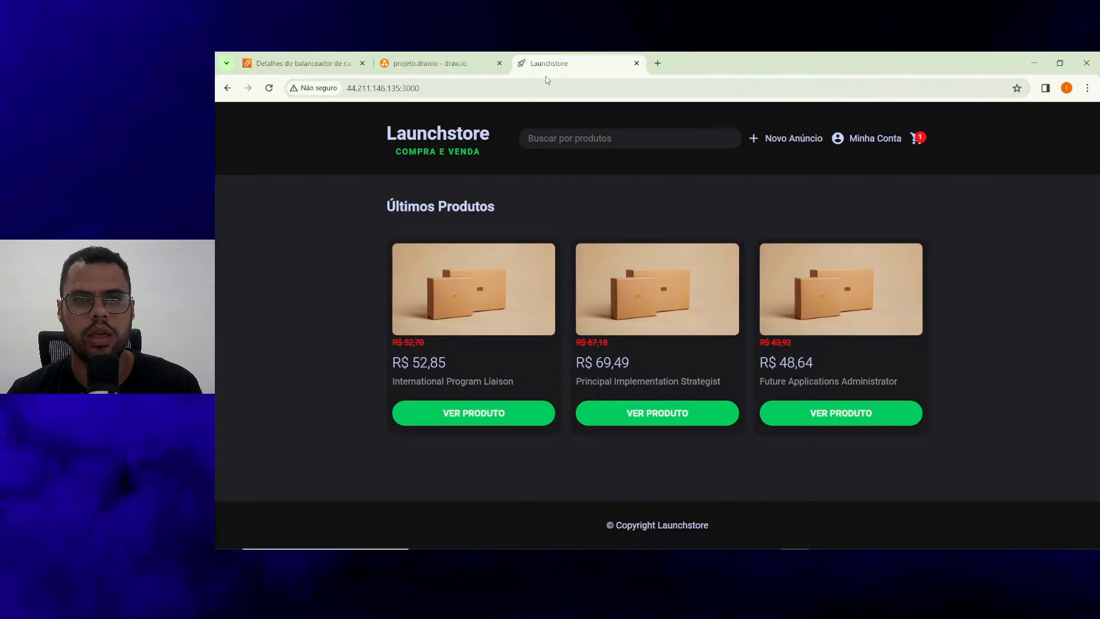
{"action": "left_click", "coordinate": [553, 87]}
{"action": "key", "text": "ctrl+v"}
{"action": "key", "text": "Return"}
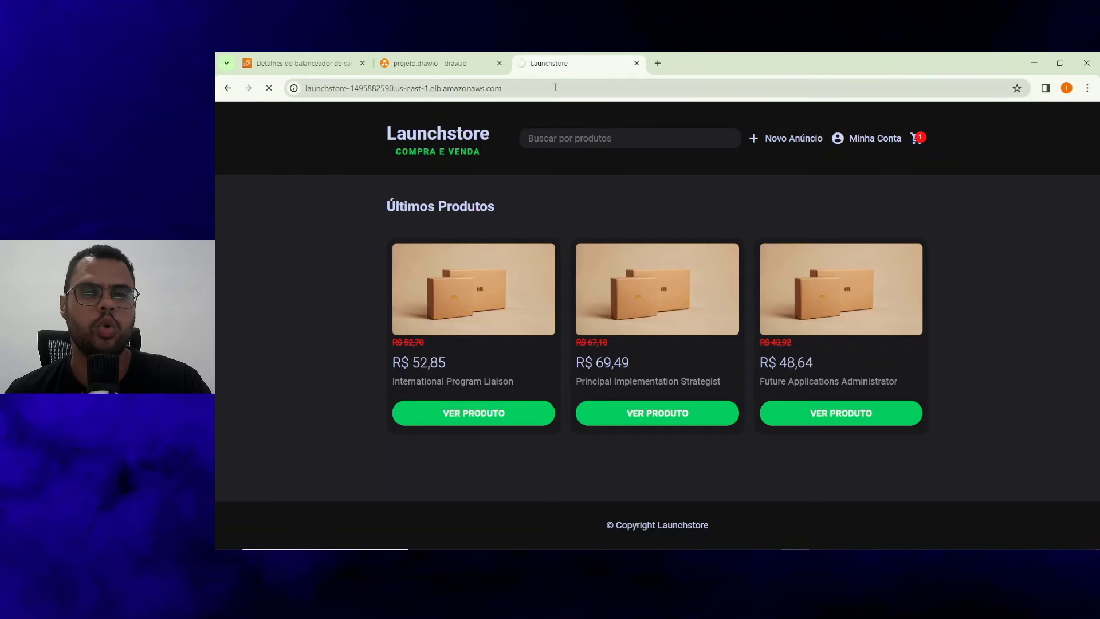
Open the launchstore target group and refresh its registered targets to check the instance's health status.
{"action": "left_click", "coordinate": [431, 60]}
{"action": "left_click", "coordinate": [360, 58]}
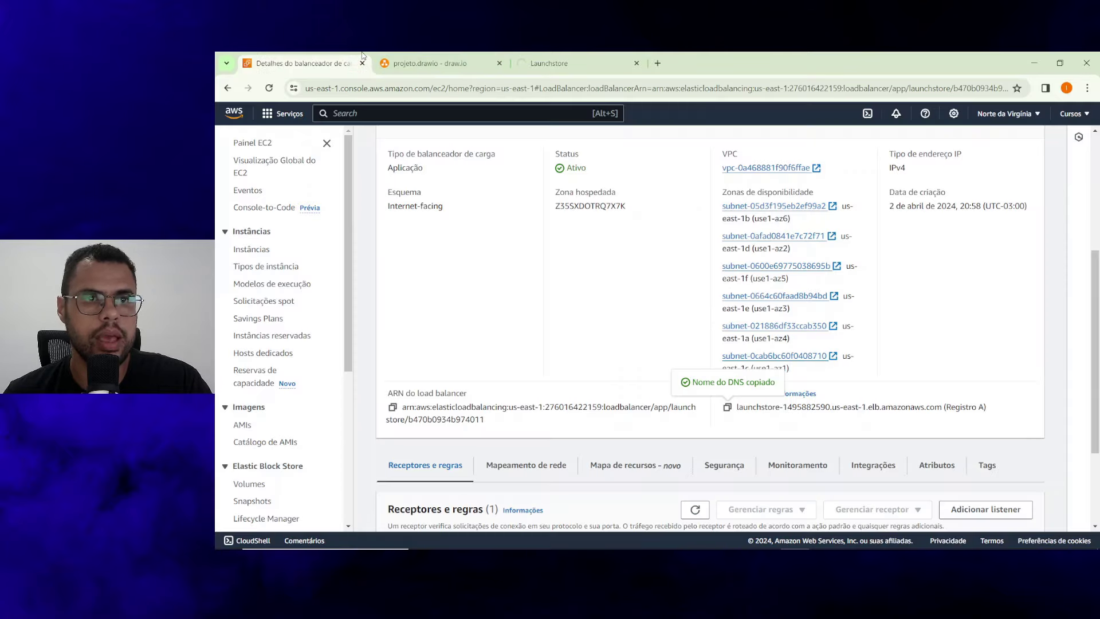
{"action": "scroll", "coordinate": [465, 278], "scroll_direction": "up", "scroll_amount": 3}
{"action": "scroll", "coordinate": [264, 401], "scroll_direction": "down", "scroll_amount": 5}
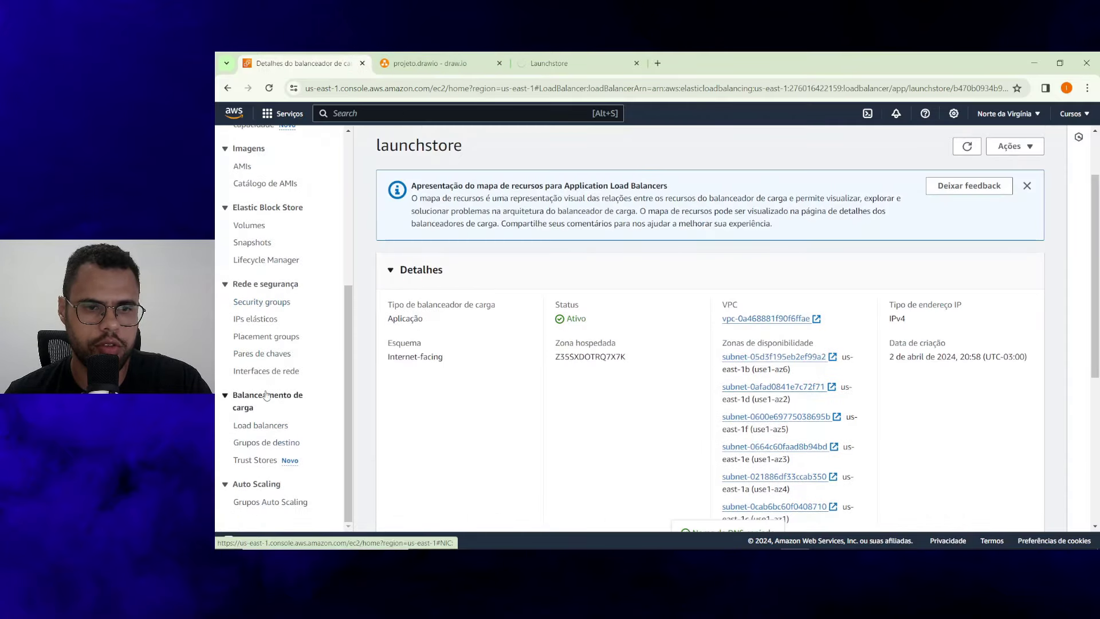
{"action": "left_click", "coordinate": [259, 444]}
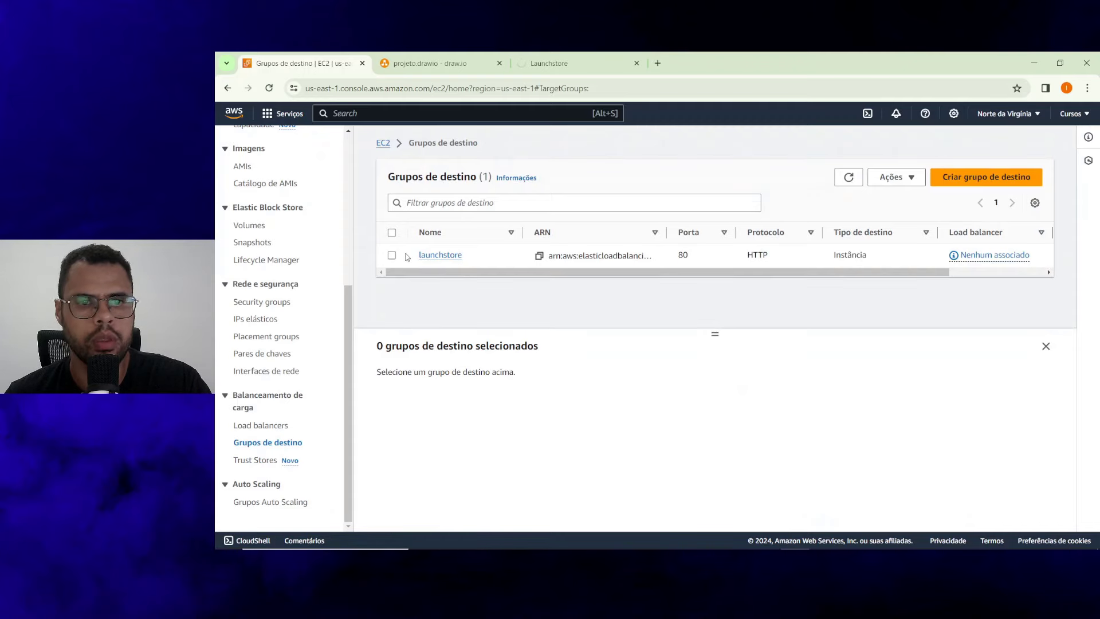
{"action": "left_click", "coordinate": [439, 254]}
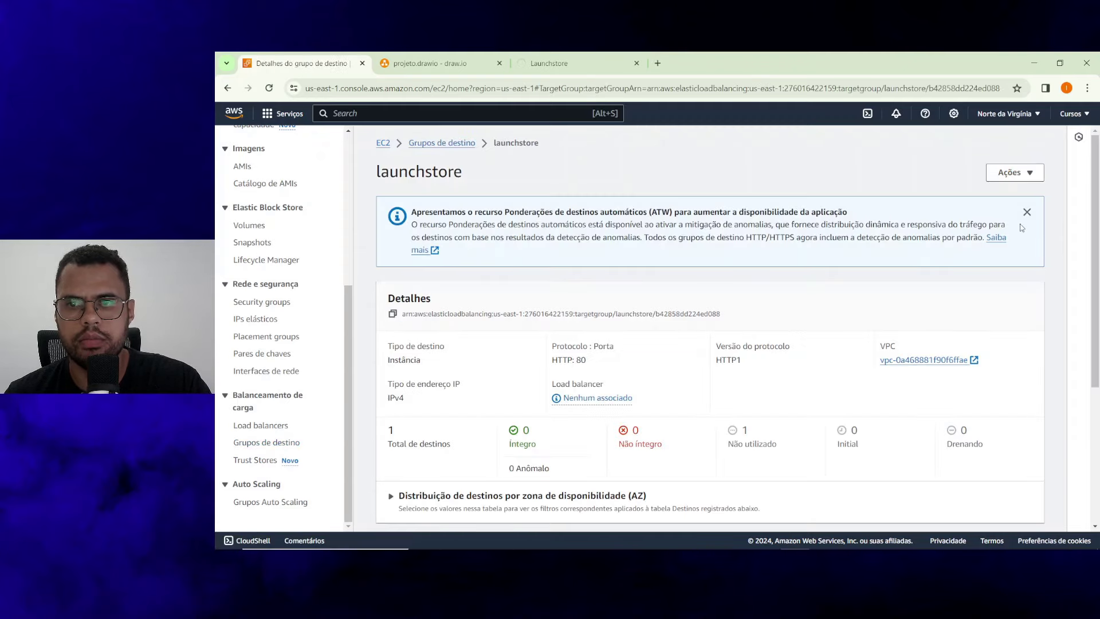
{"action": "scroll", "coordinate": [667, 285], "scroll_direction": "down", "scroll_amount": 5}
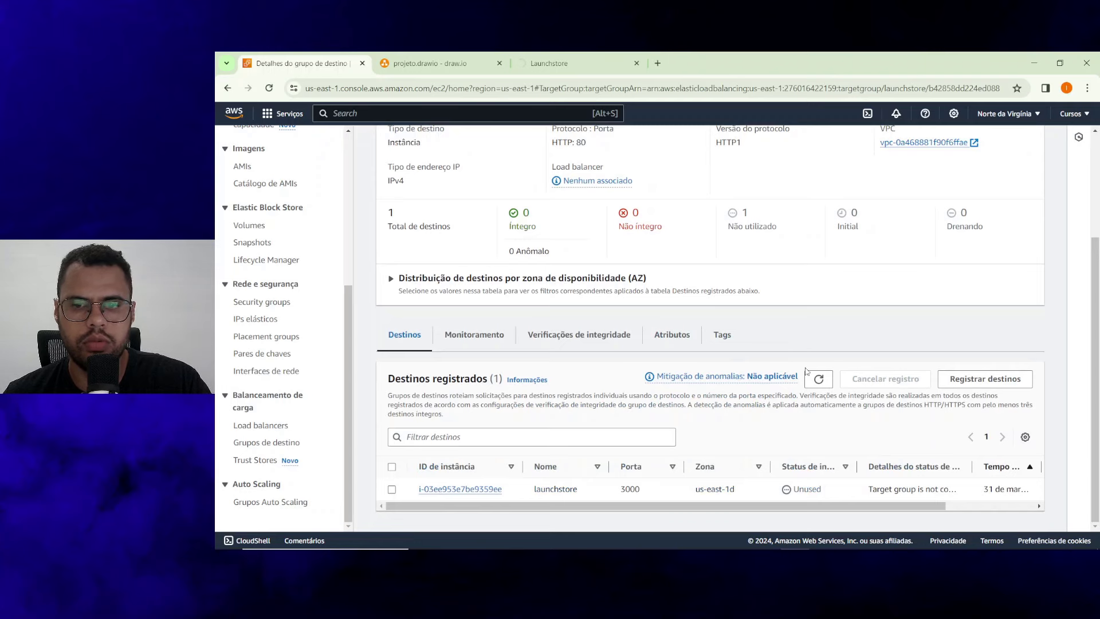
{"action": "left_click", "coordinate": [820, 380]}
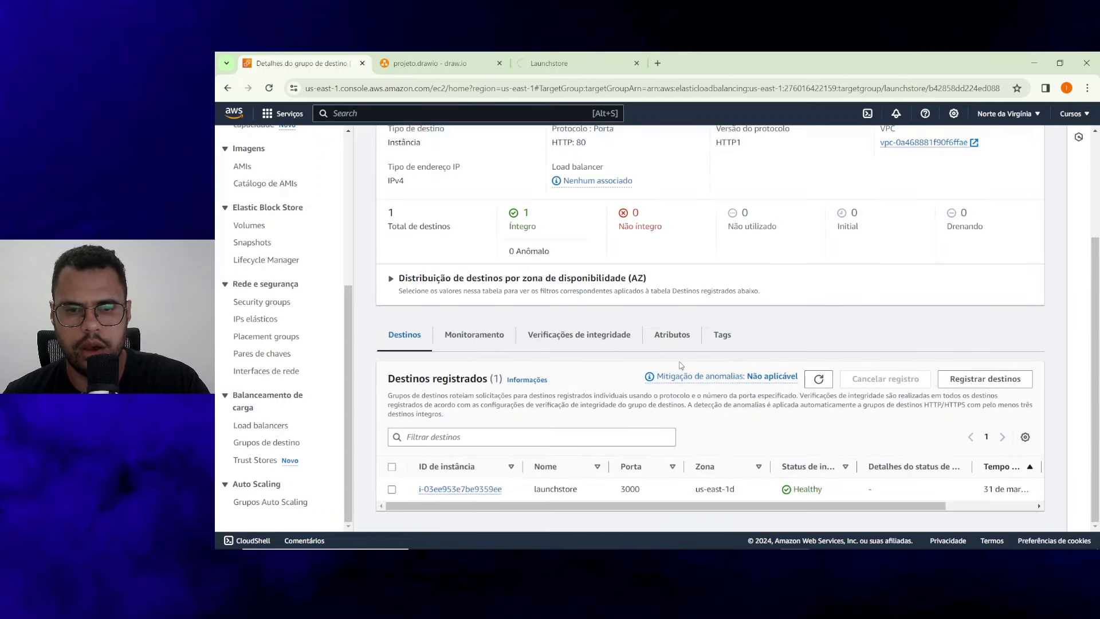
{"action": "left_click_drag", "start_coordinate": [804, 490], "coordinate": [834, 495]}
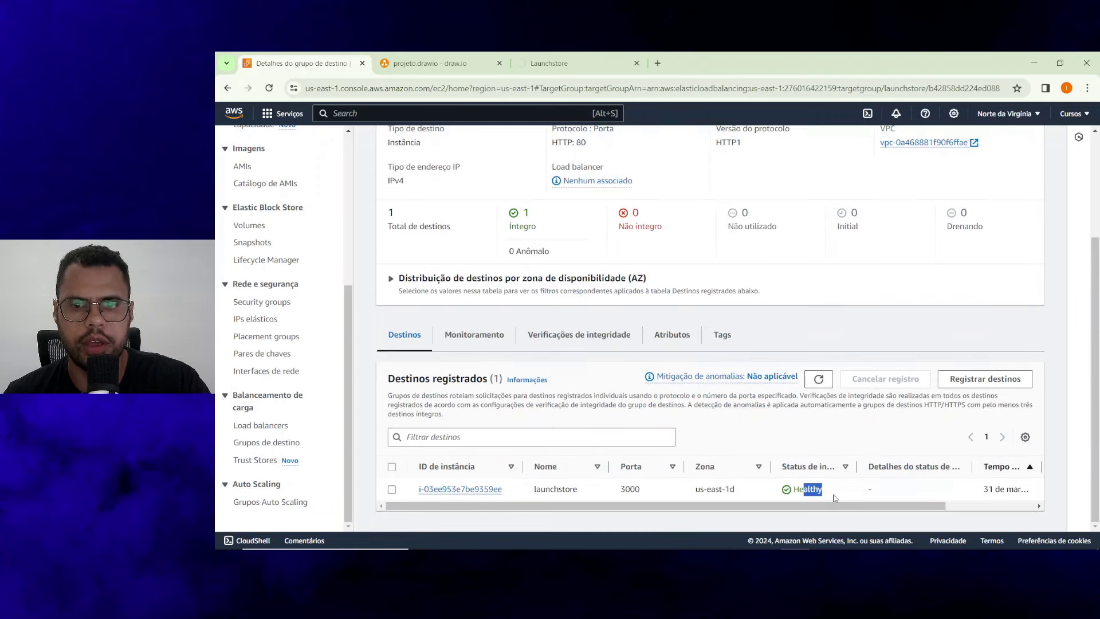
Return to the Launchstore page and check whether it loads through the load balancer's address.
{"action": "left_click", "coordinate": [582, 56]}
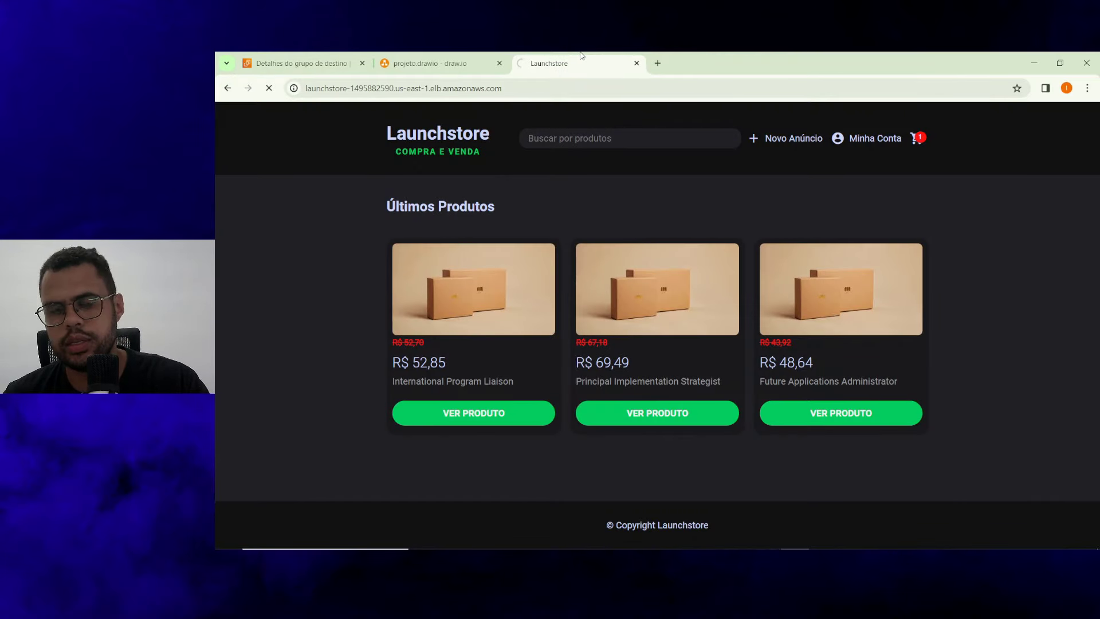
{"action": "left_click", "coordinate": [546, 92]}
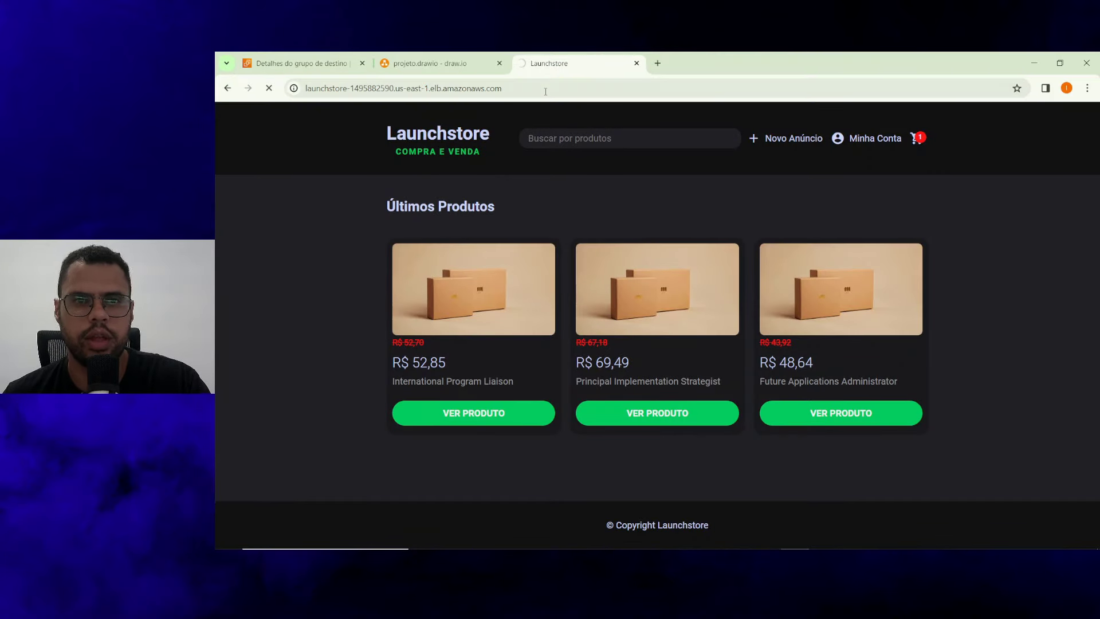
{"action": "left_click", "coordinate": [545, 92]}
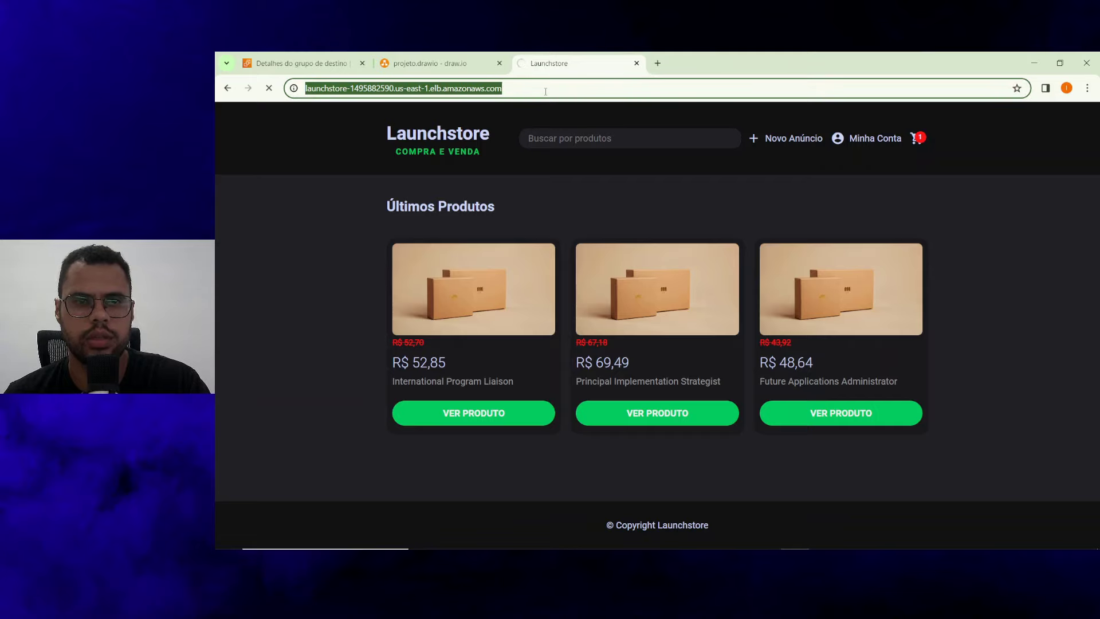
{"action": "key", "text": "Home"}
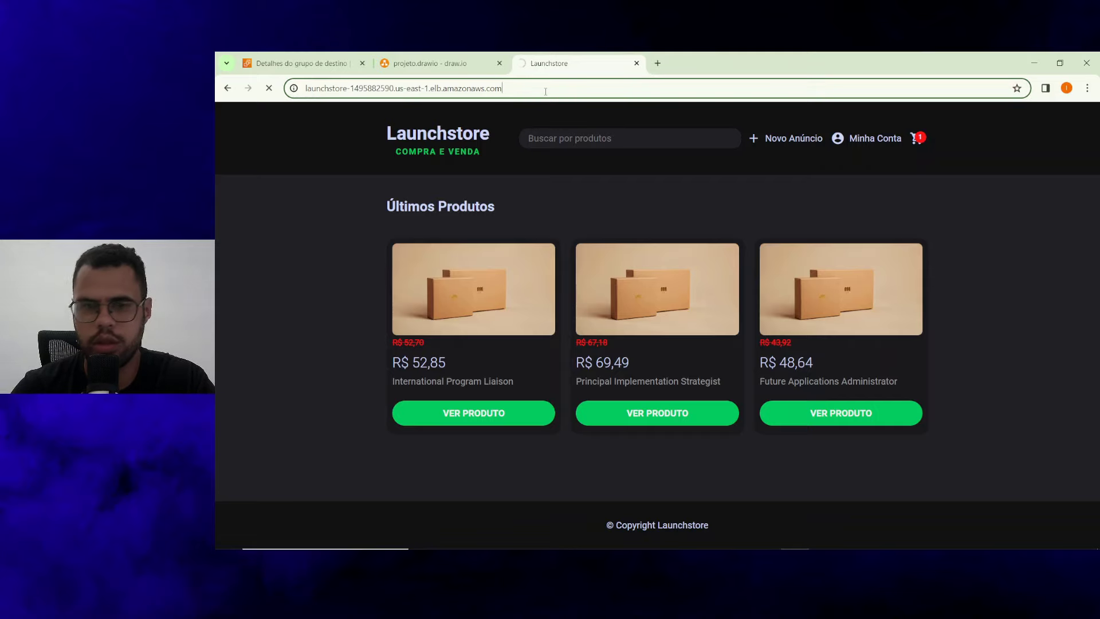
Examine the launchstore load balancer's HTTP:80 listener and security settings, and open its attached security group.
{"action": "left_click", "coordinate": [409, 60]}
{"action": "left_click", "coordinate": [342, 60]}
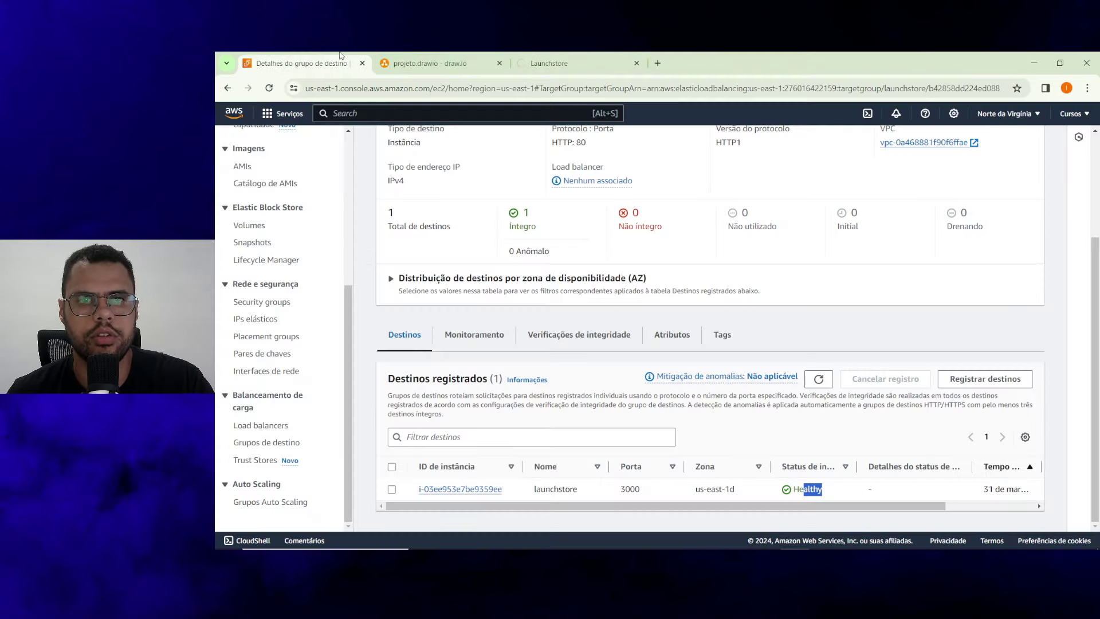
{"action": "scroll", "coordinate": [754, 340], "scroll_direction": "up", "scroll_amount": 3}
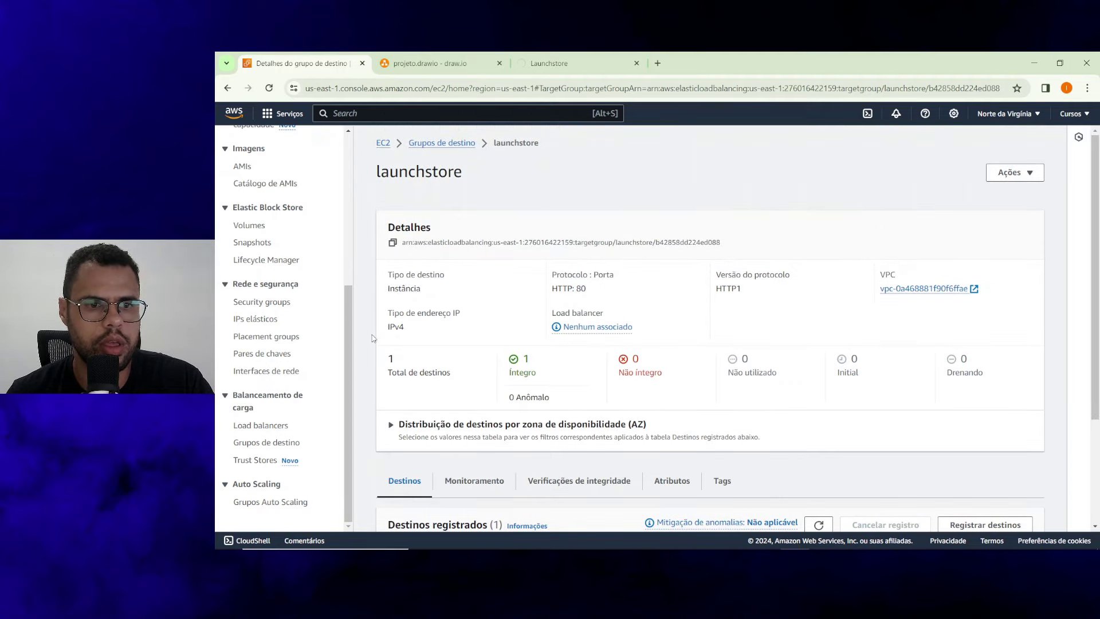
{"action": "left_click", "coordinate": [253, 427]}
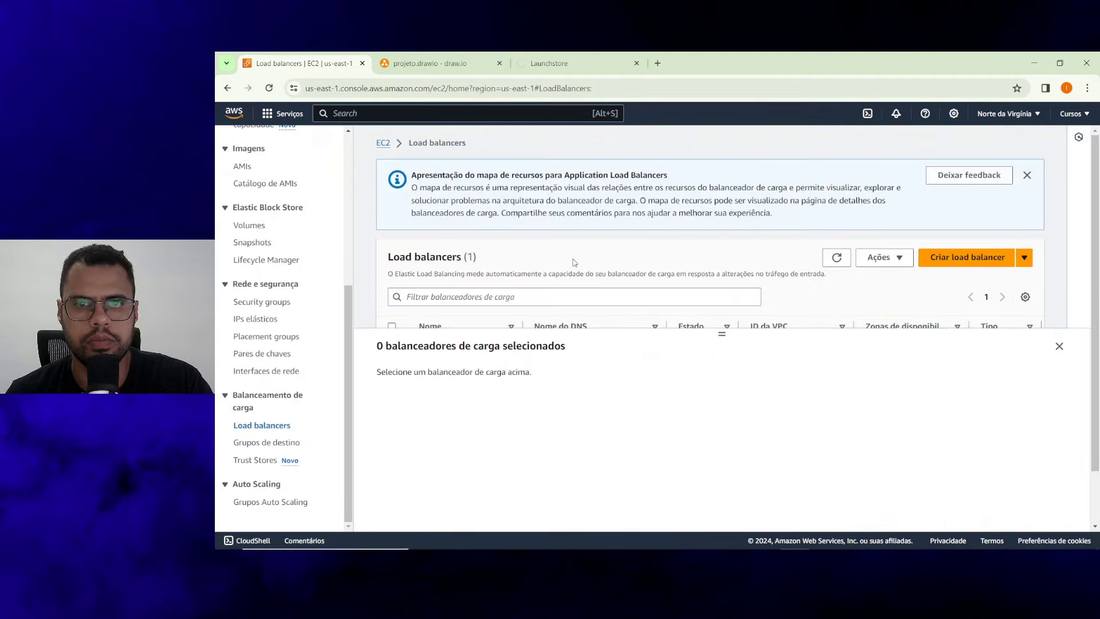
{"action": "left_click_drag", "start_coordinate": [724, 340], "coordinate": [725, 526]}
{"action": "left_click", "coordinate": [439, 353]}
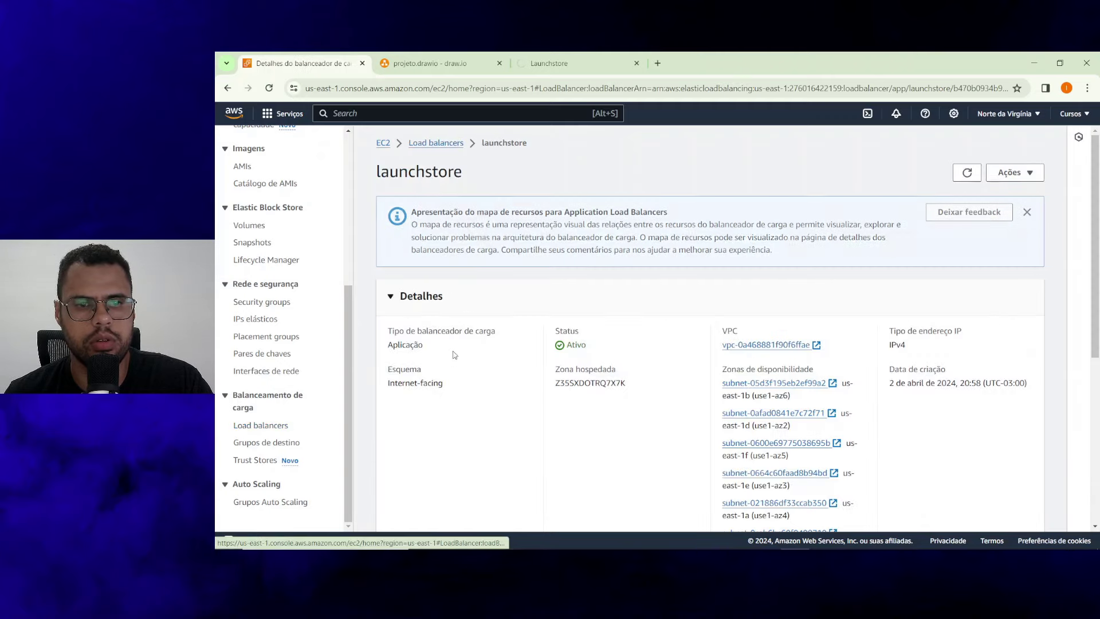
{"action": "scroll", "coordinate": [653, 340], "scroll_direction": "down", "scroll_amount": 1}
{"action": "scroll", "coordinate": [653, 340], "scroll_direction": "down", "scroll_amount": 5}
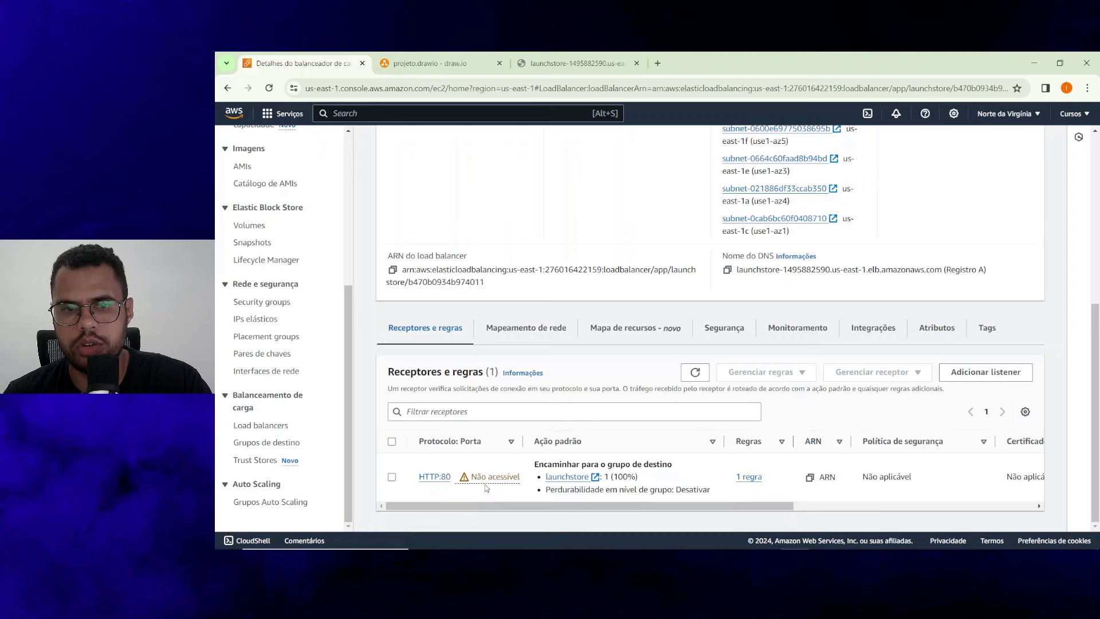
{"action": "left_click", "coordinate": [737, 327]}
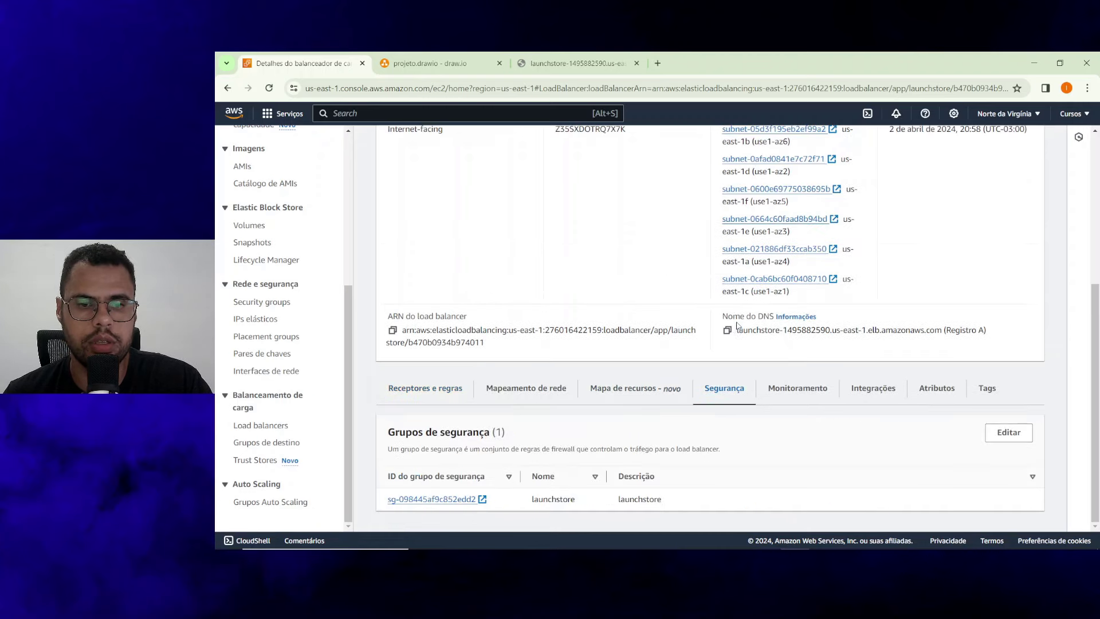
{"action": "left_click", "coordinate": [444, 499]}
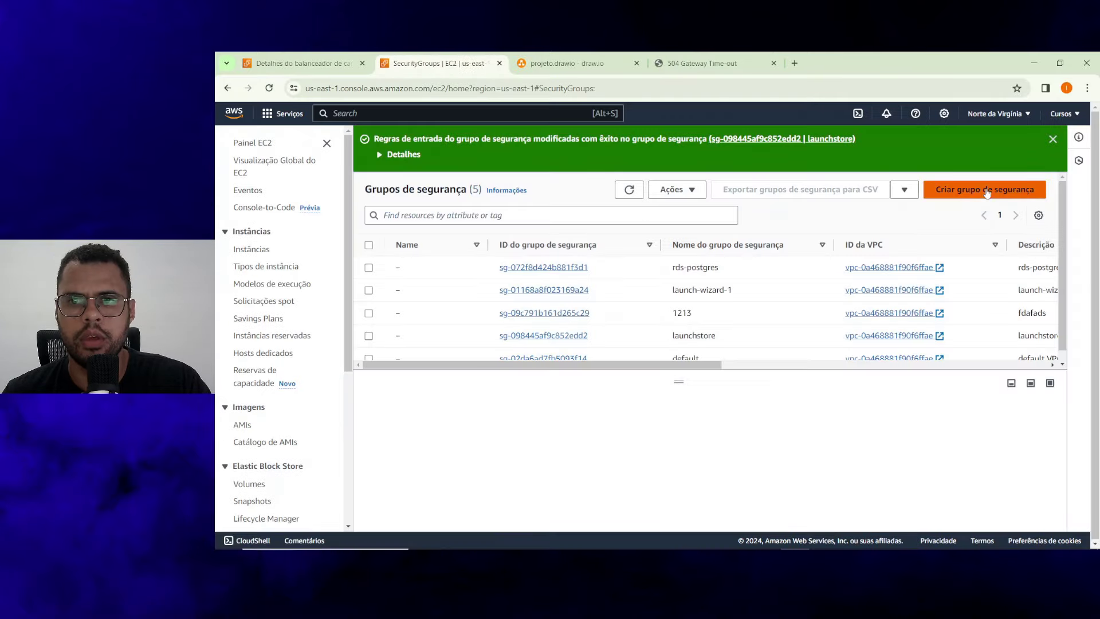
Start a new security group and name it lb-launchstore.
{"action": "left_click", "coordinate": [986, 191]}
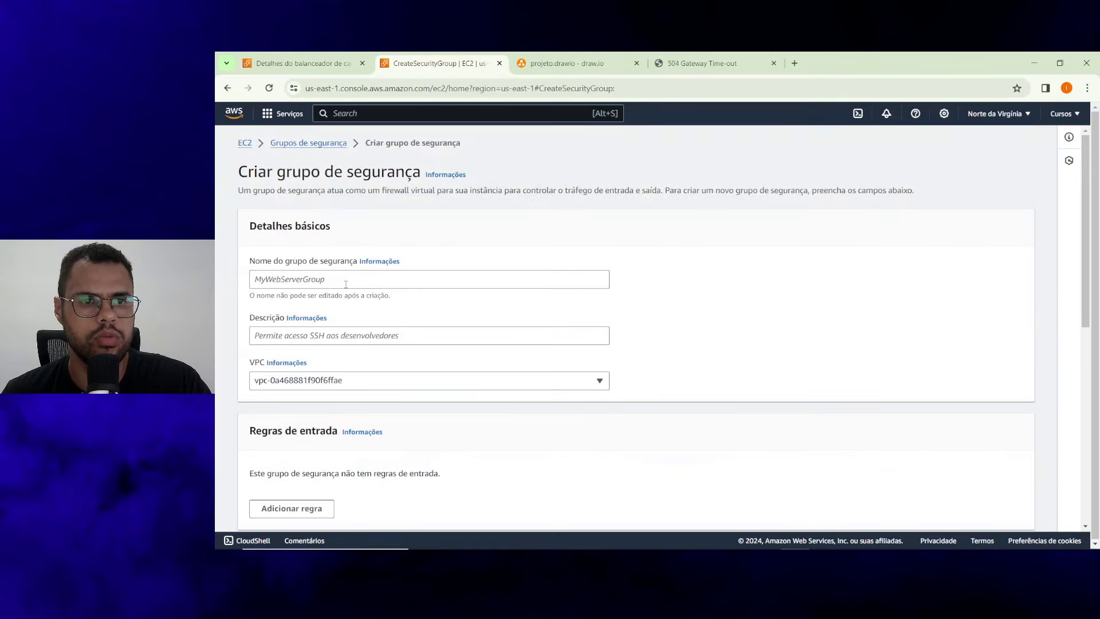
{"action": "left_click", "coordinate": [346, 285]}
{"action": "type", "text": "sg"}
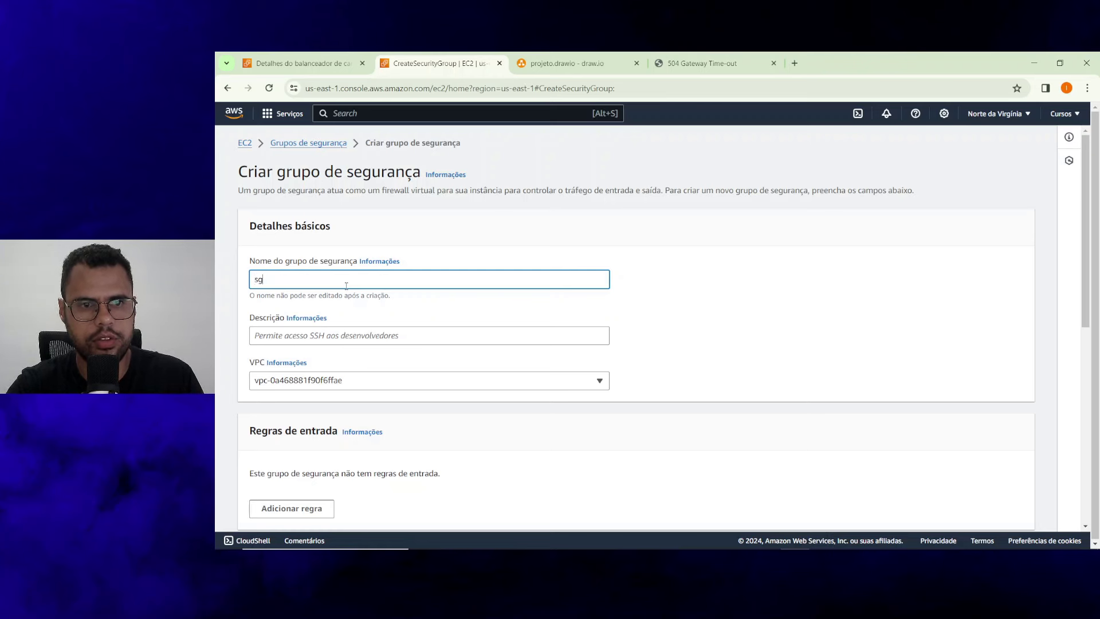
{"action": "type", "text": "-"}
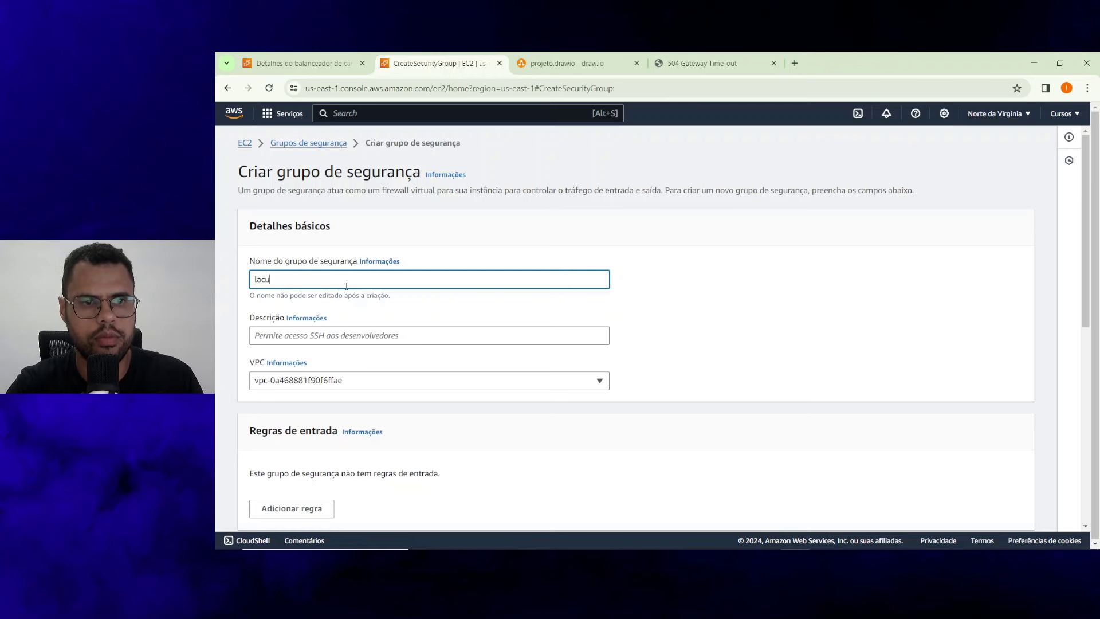
{"action": "key", "text": "BackSpace"}
{"action": "key", "text": "BackSpace"}
{"action": "key", "text": "BackSpace"}
{"action": "type", "text": "l"}
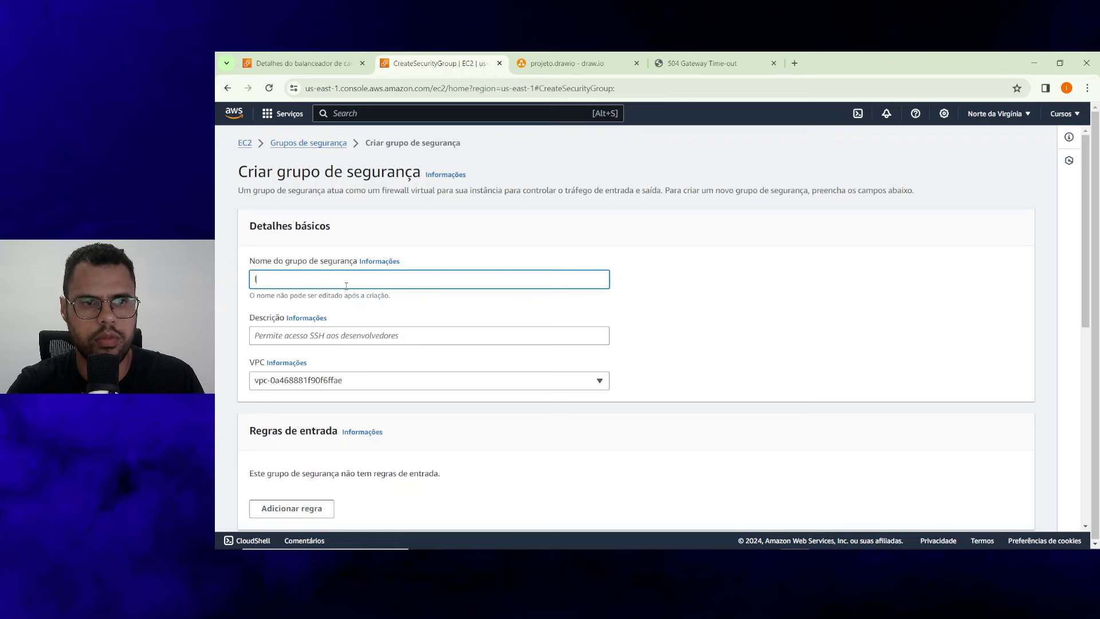
{"action": "type", "text": "b-lac"}
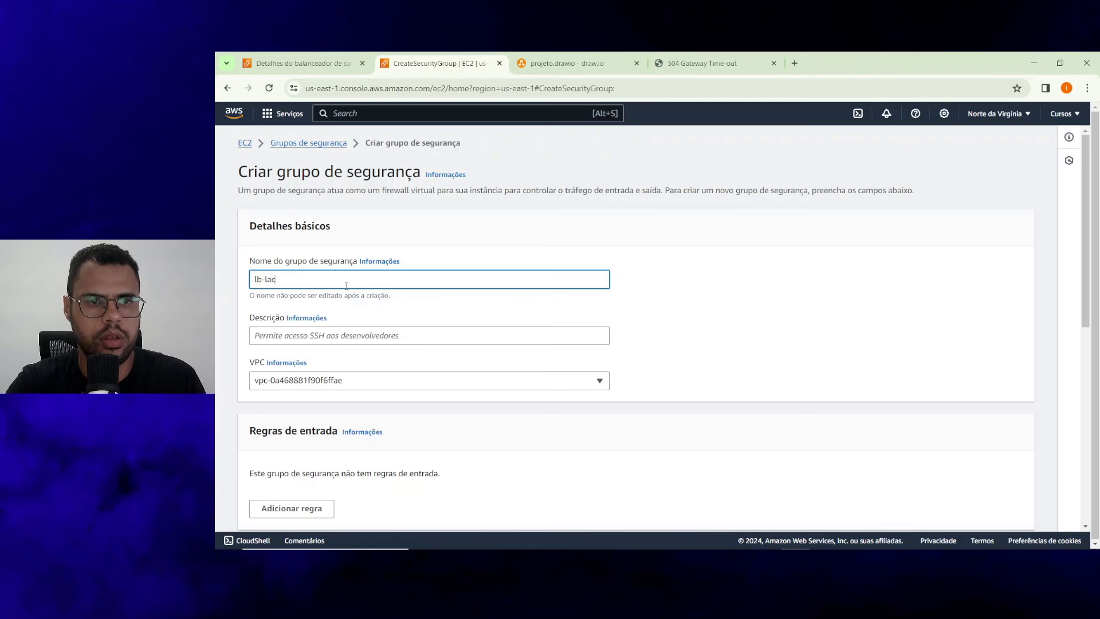
{"action": "type", "text": "unchtore"}
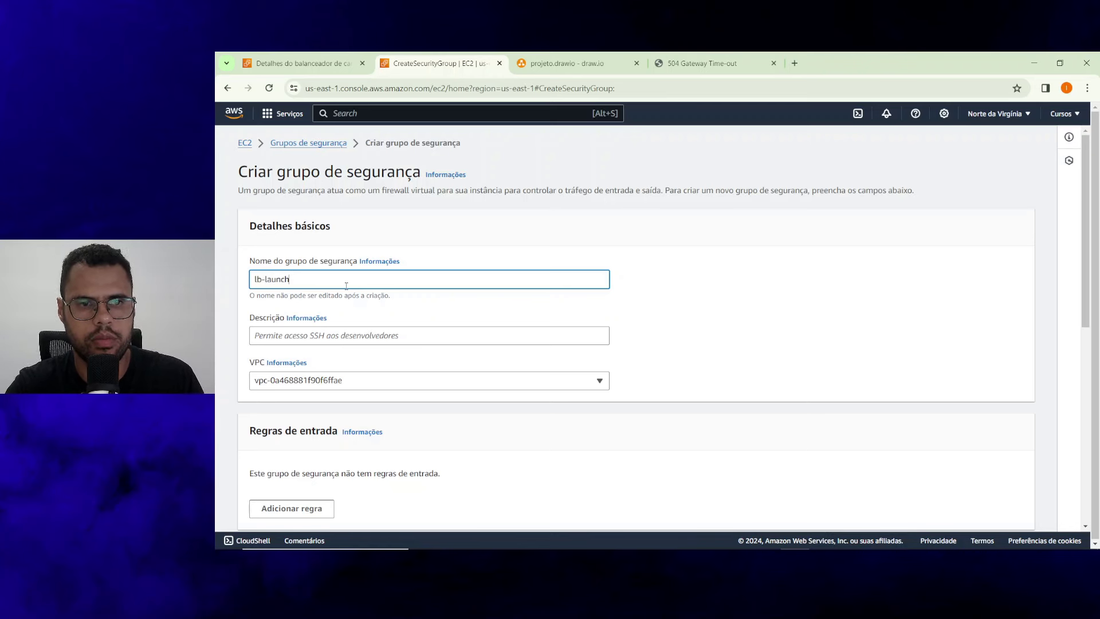
{"action": "key", "text": "BackSpace"}
{"action": "key", "text": "BackSpace"}
{"action": "key", "text": "BackSpace"}
{"action": "type", "text": "store"}
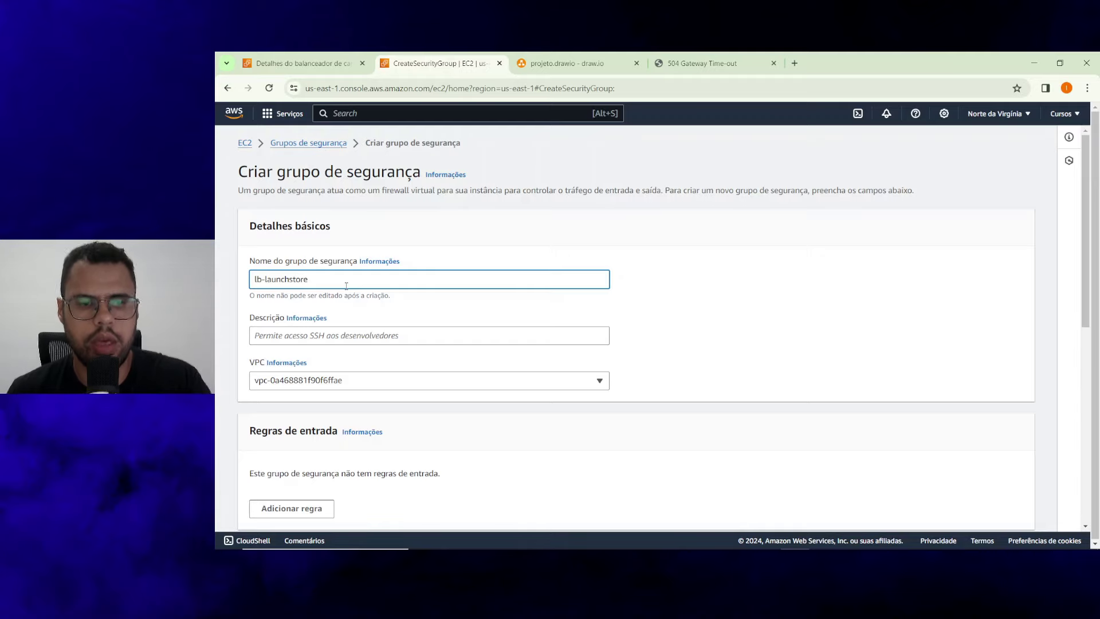
{"action": "scroll", "coordinate": [346, 285], "scroll_direction": "down", "scroll_amount": 2}
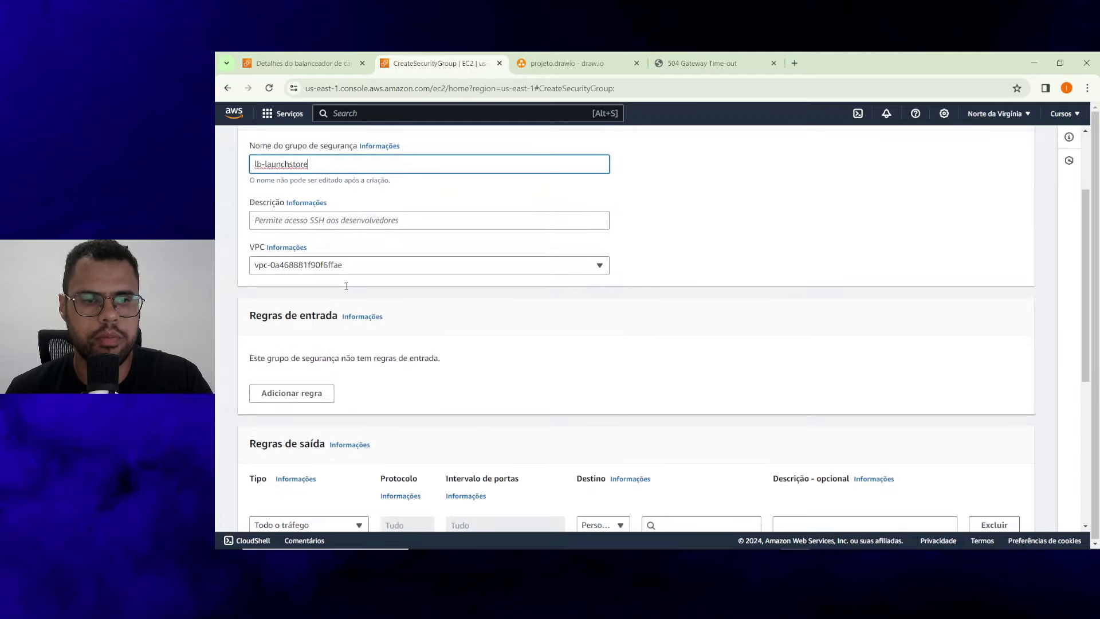
{"action": "scroll", "coordinate": [347, 289], "scroll_direction": "up", "scroll_amount": 2}
{"action": "scroll", "coordinate": [346, 286], "scroll_direction": "down", "scroll_amount": 6}
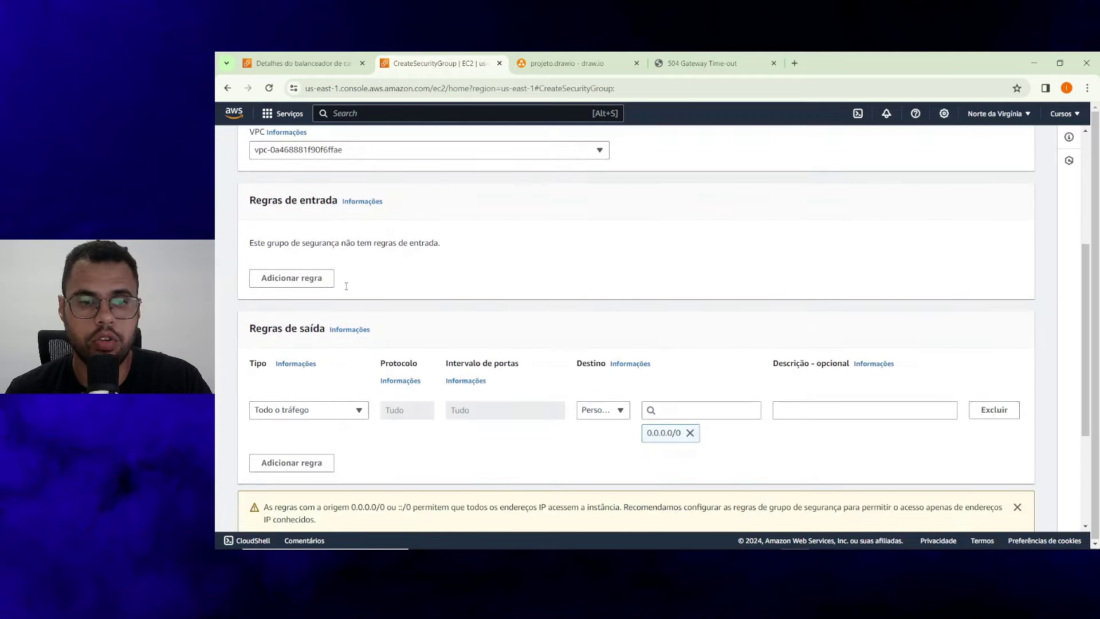
{"action": "left_click", "coordinate": [309, 350]}
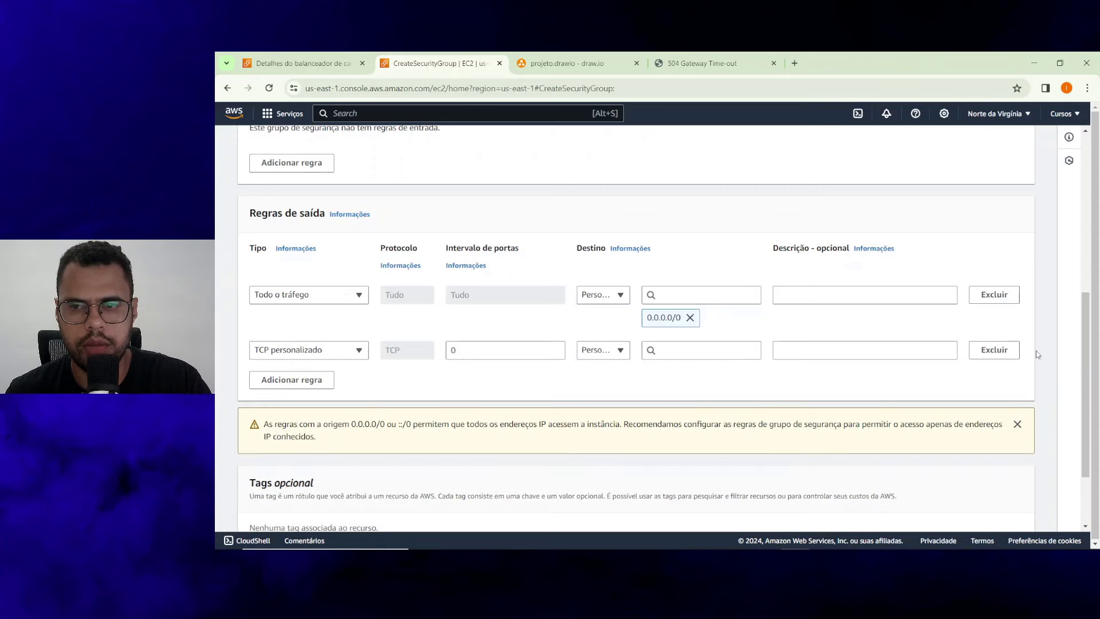
{"action": "left_click", "coordinate": [994, 350]}
Add an inbound rule to the new security group allowing HTTP traffic from 0.0.0.0/0.
{"action": "scroll", "coordinate": [518, 333], "scroll_direction": "up", "scroll_amount": 3}
{"action": "left_click", "coordinate": [293, 333]}
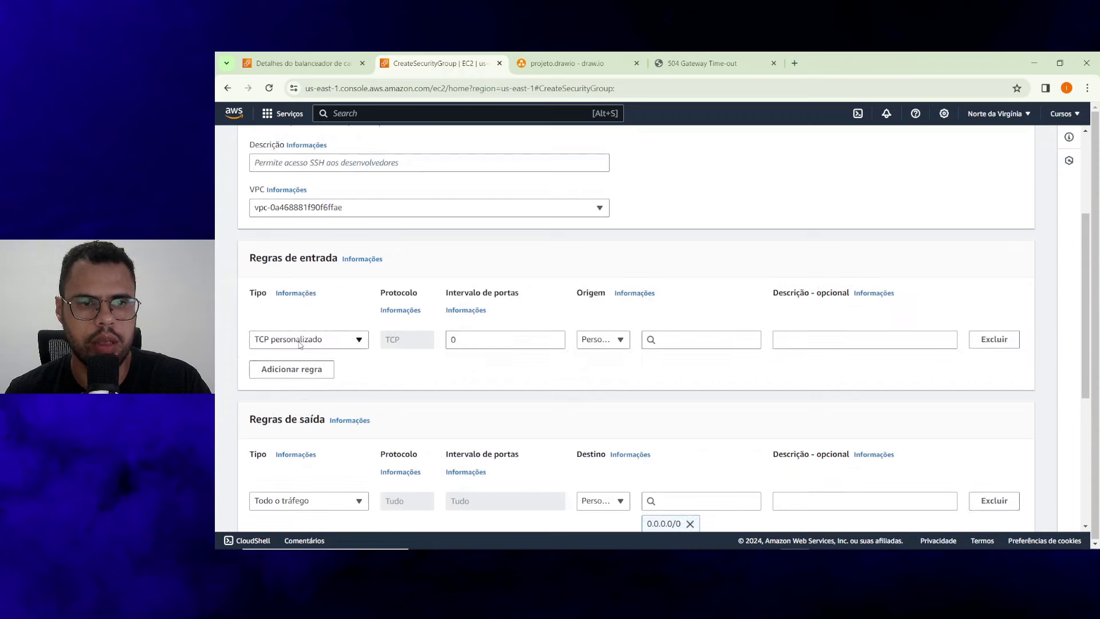
{"action": "left_click", "coordinate": [331, 341]}
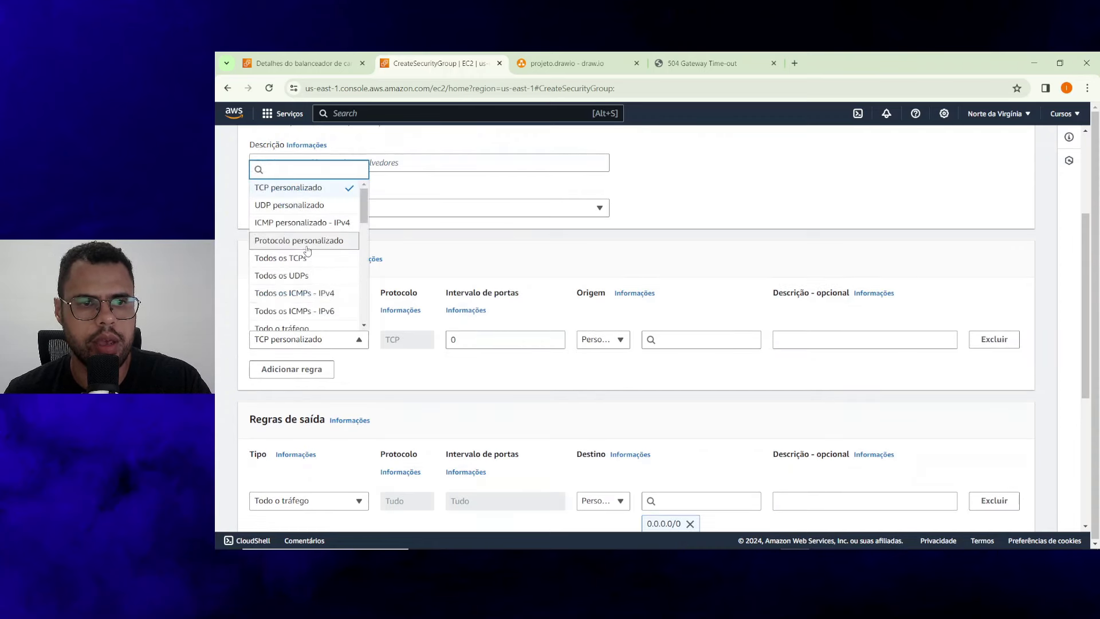
{"action": "scroll", "coordinate": [263, 250], "scroll_direction": "down", "scroll_amount": 2}
{"action": "scroll", "coordinate": [262, 252], "scroll_direction": "down", "scroll_amount": 2}
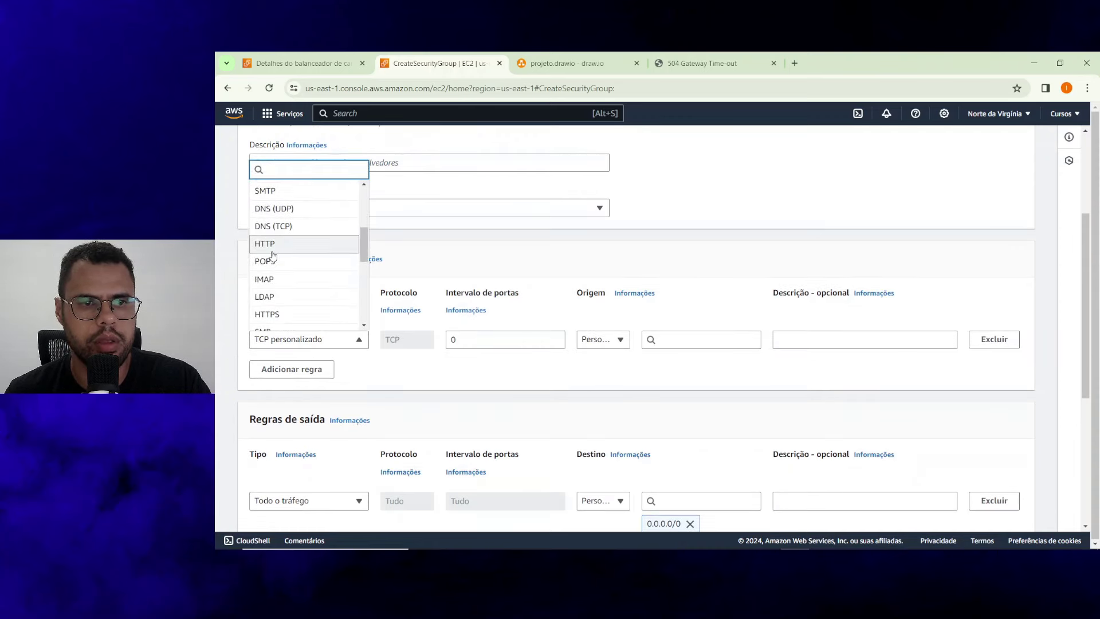
{"action": "left_click", "coordinate": [269, 251]}
{"action": "left_click", "coordinate": [682, 340]}
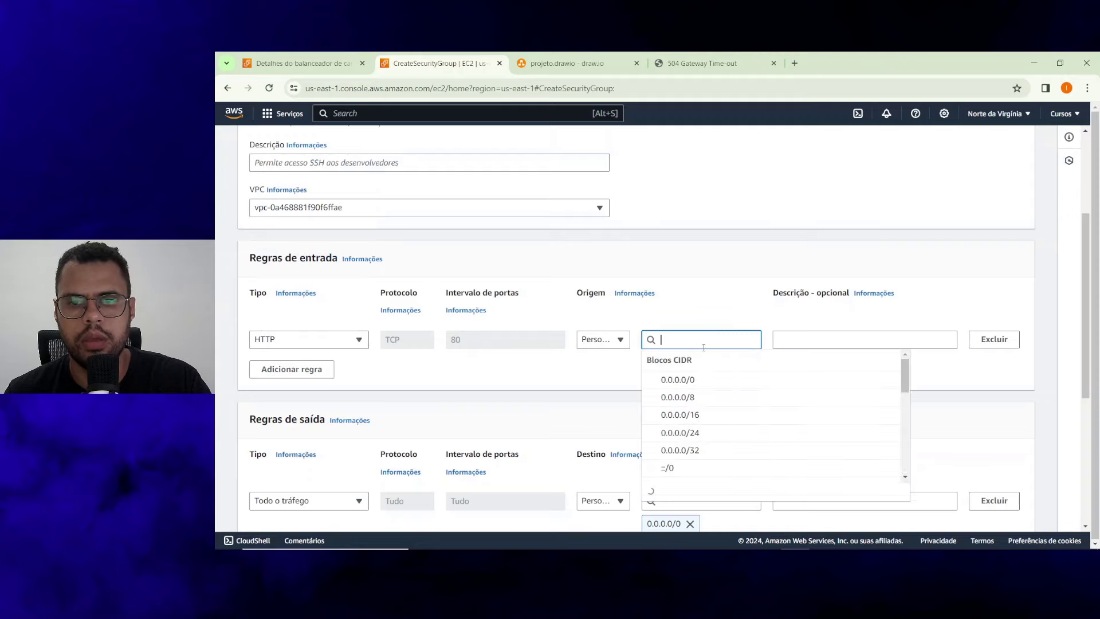
{"action": "left_click", "coordinate": [698, 381]}
Give the security group the description lb-launchstore, copied from its name, and create the group.
{"action": "scroll", "coordinate": [693, 307], "scroll_direction": "down", "scroll_amount": 5}
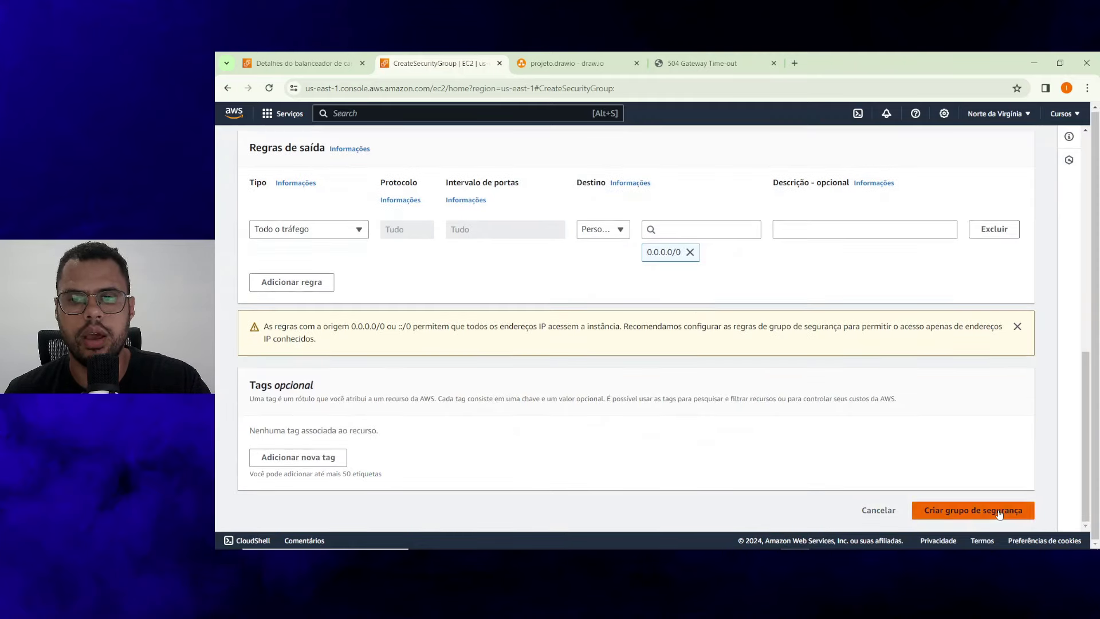
{"action": "left_click", "coordinate": [973, 511]}
{"action": "key", "text": "shift+Tab"}
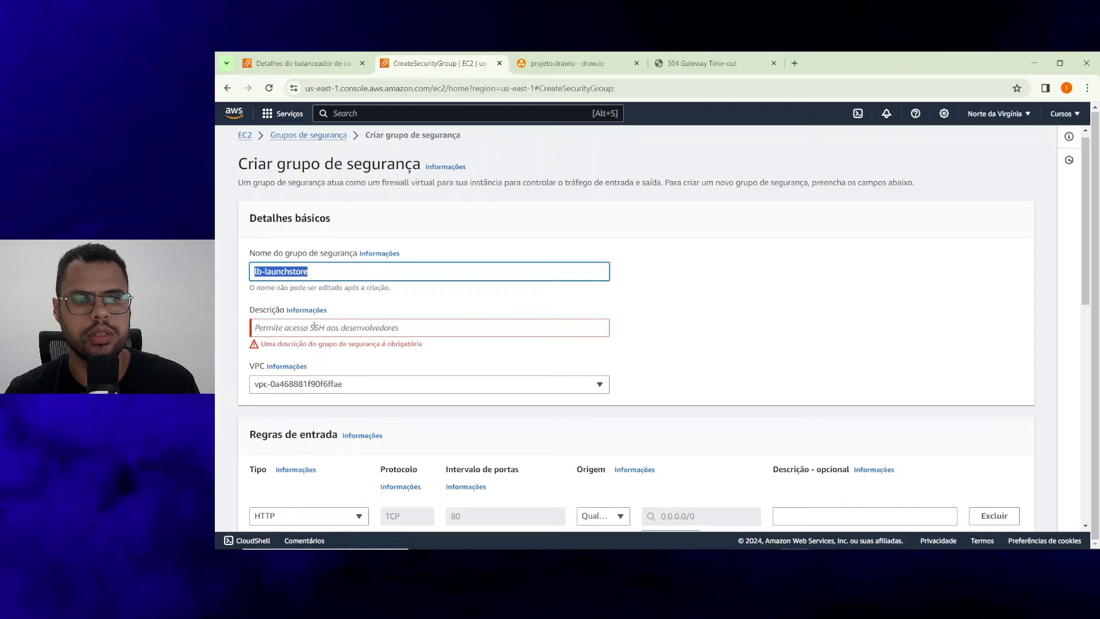
{"action": "key", "text": "ctrl+c"}
{"action": "key", "text": "Tab"}
{"action": "key", "text": "ctrl+v"}
{"action": "scroll", "coordinate": [314, 327], "scroll_direction": "down", "scroll_amount": 10}
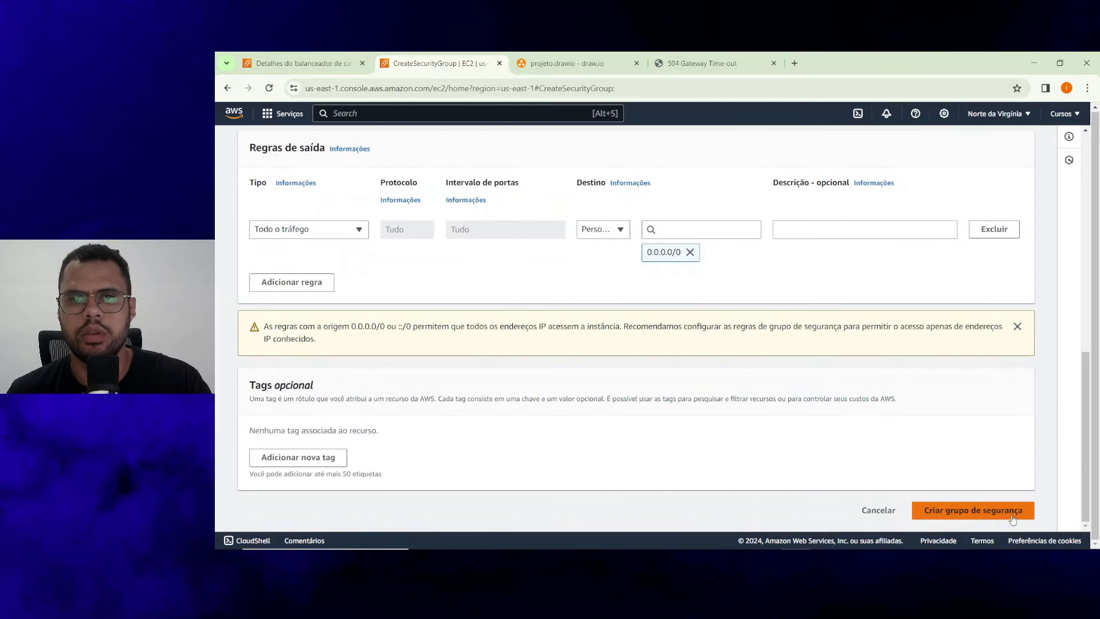
{"action": "left_click", "coordinate": [1012, 516]}
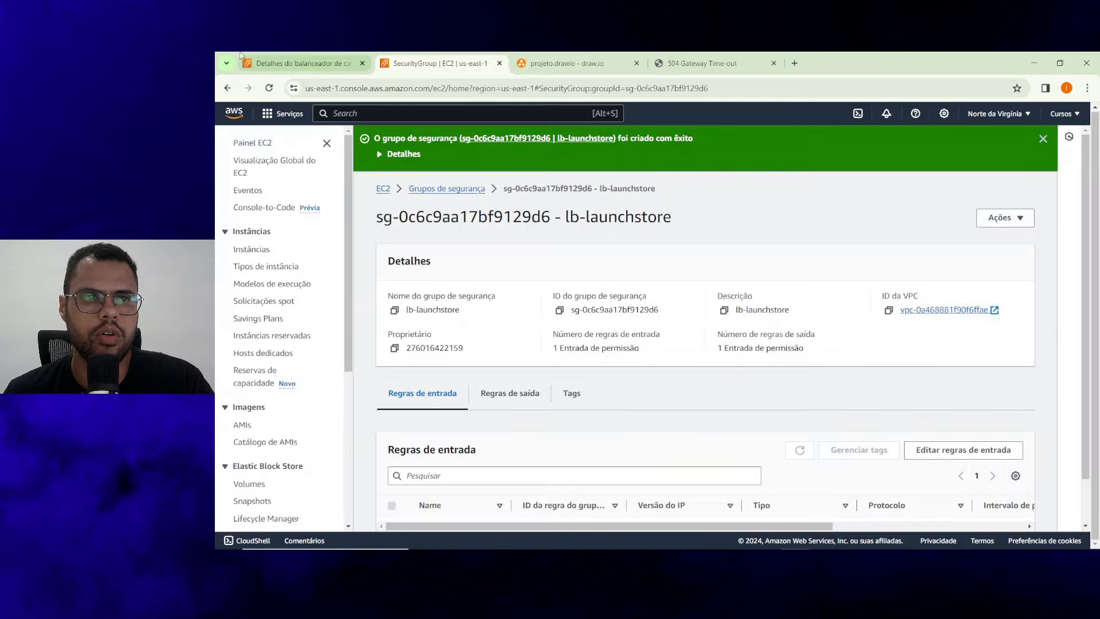
Replace the launchstore security group with lb-launchstore on the launchstore load balancer and save the change.
{"action": "left_click", "coordinate": [241, 57]}
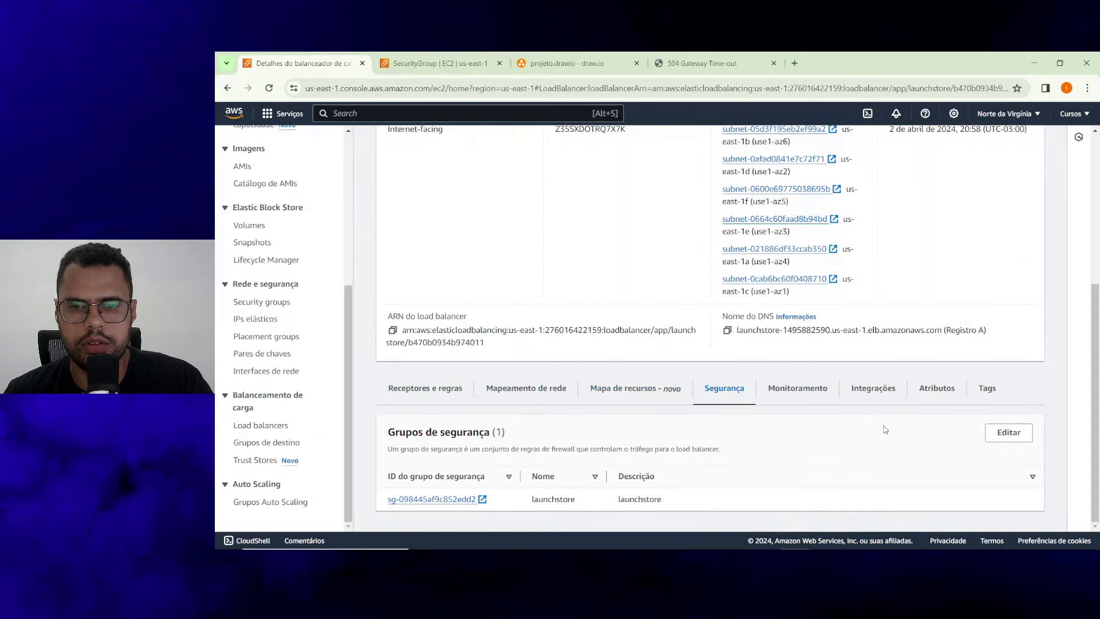
{"action": "left_click", "coordinate": [1010, 433]}
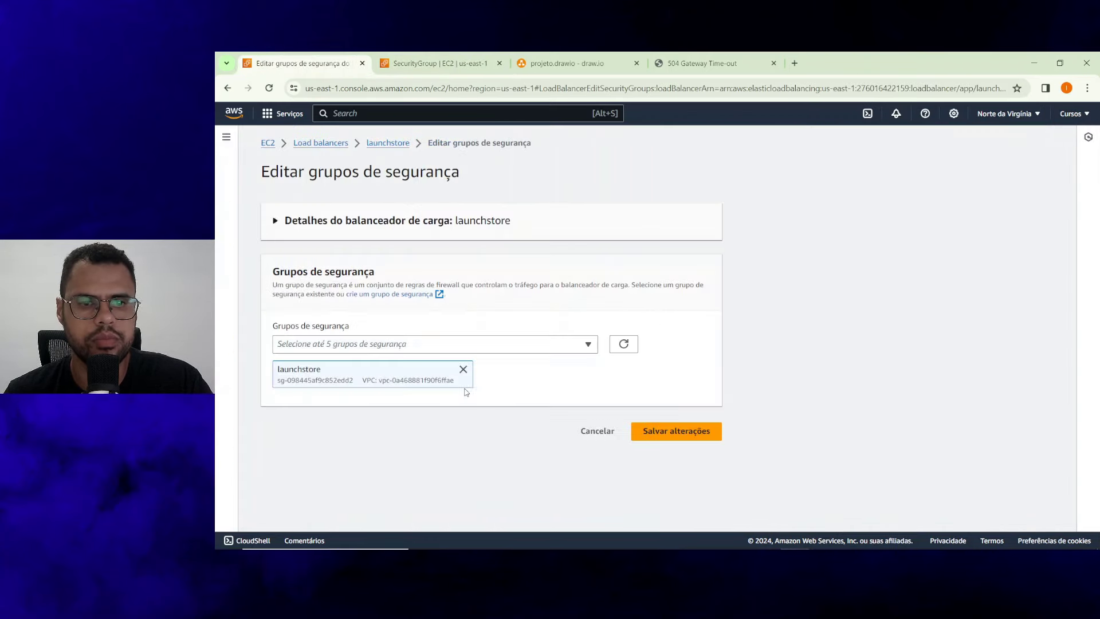
{"action": "left_click", "coordinate": [463, 369]}
{"action": "left_click", "coordinate": [403, 346]}
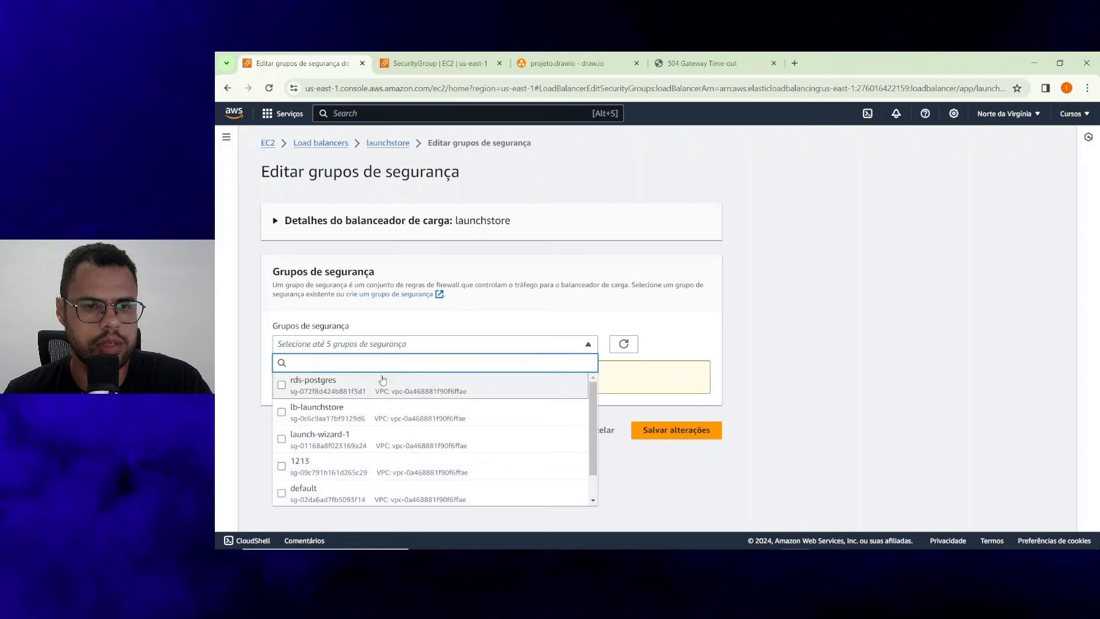
{"action": "left_click", "coordinate": [360, 412]}
{"action": "left_click", "coordinate": [695, 437]}
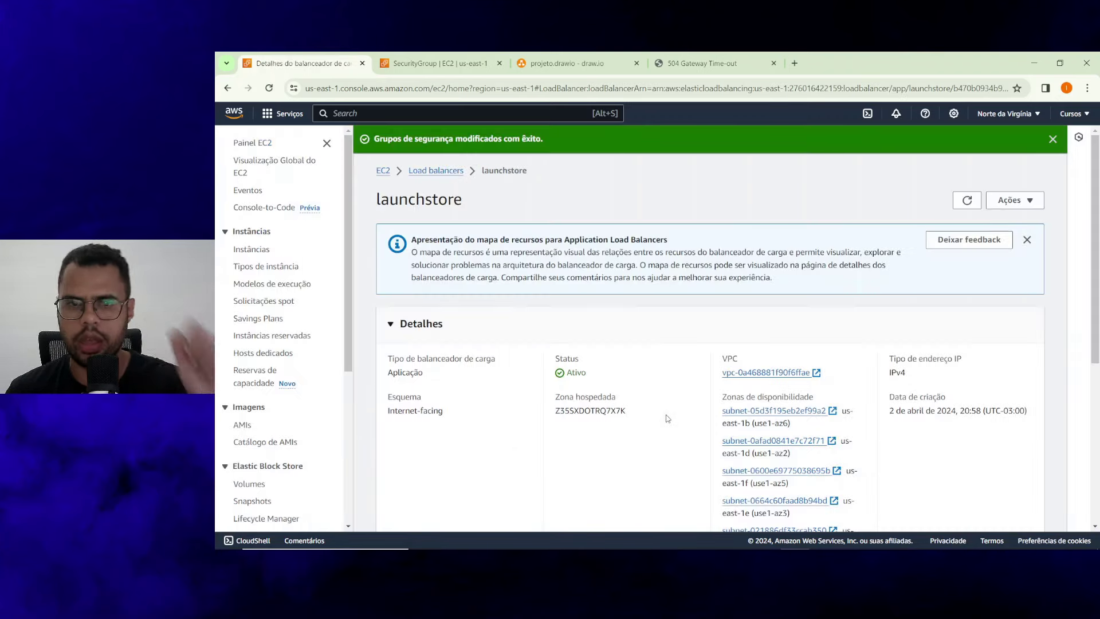
Review the load balancer's attached security group, listeners and rules, and network mapping.
{"action": "scroll", "coordinate": [640, 350], "scroll_direction": "down", "scroll_amount": 5}
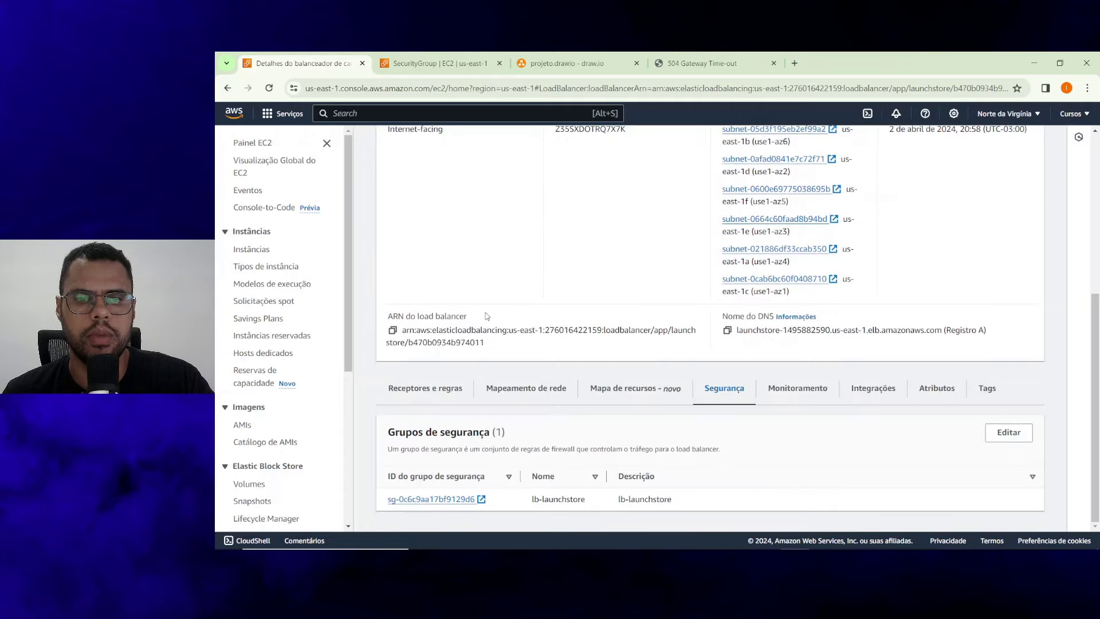
{"action": "left_click", "coordinate": [448, 389]}
{"action": "left_click", "coordinate": [535, 392]}
{"action": "scroll", "coordinate": [451, 411], "scroll_direction": "down", "scroll_amount": 3}
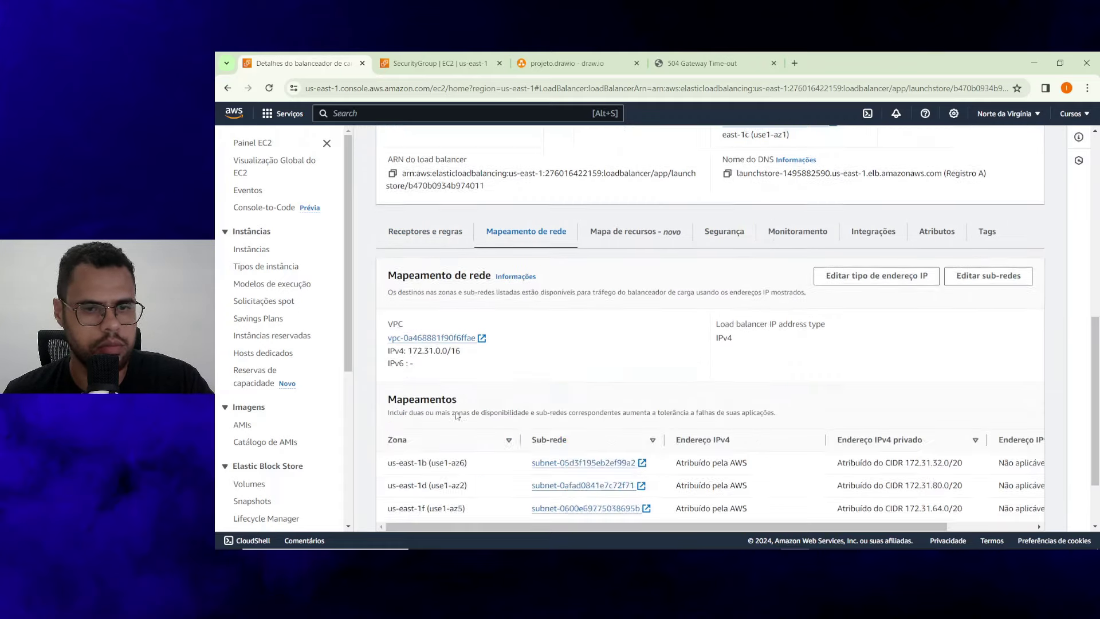
{"action": "scroll", "coordinate": [458, 416], "scroll_direction": "up", "scroll_amount": 8}
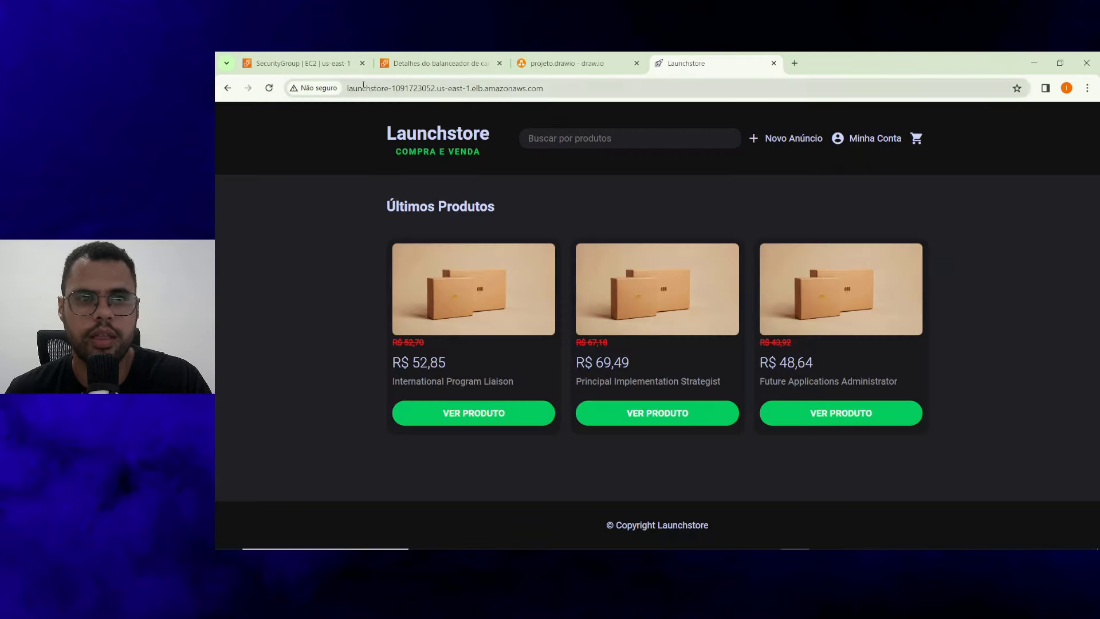
Check the DNS address on the Launchstore page, and review the launchstore load balancer's details.
{"action": "left_click_drag", "start_coordinate": [362, 89], "coordinate": [513, 89]}
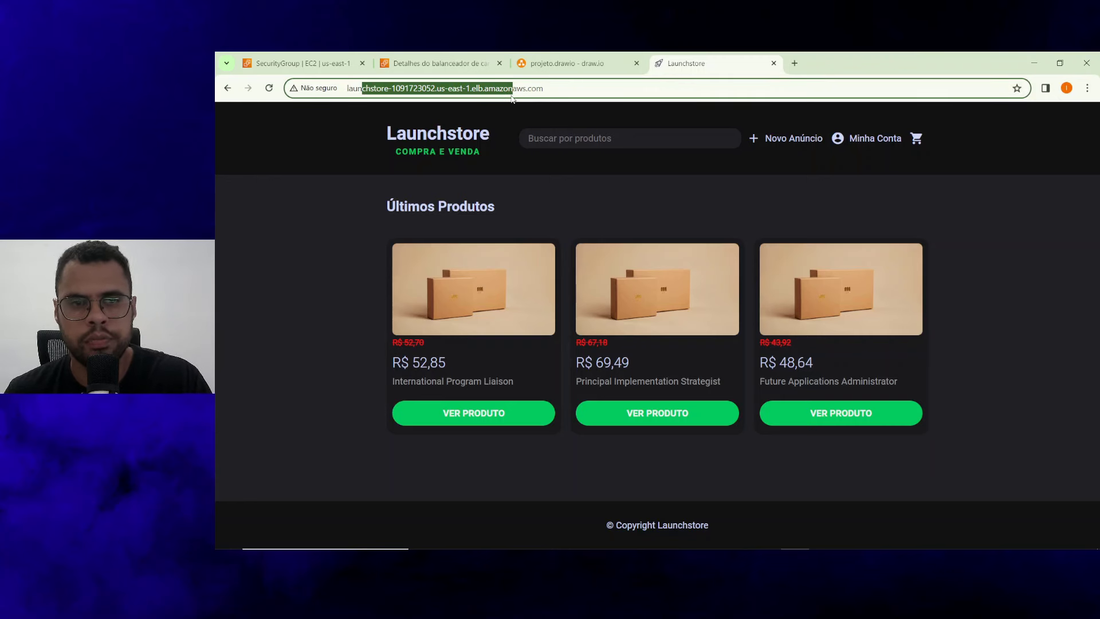
{"action": "left_click", "coordinate": [512, 95]}
{"action": "left_click_drag", "start_coordinate": [349, 89], "coordinate": [423, 89]}
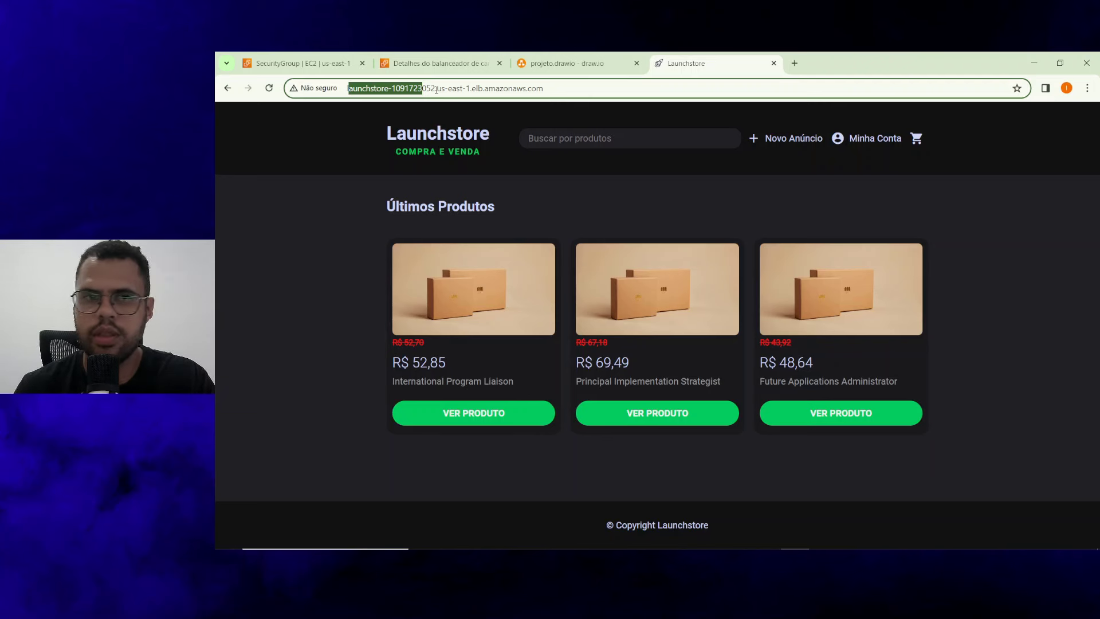
{"action": "left_click", "coordinate": [436, 63]}
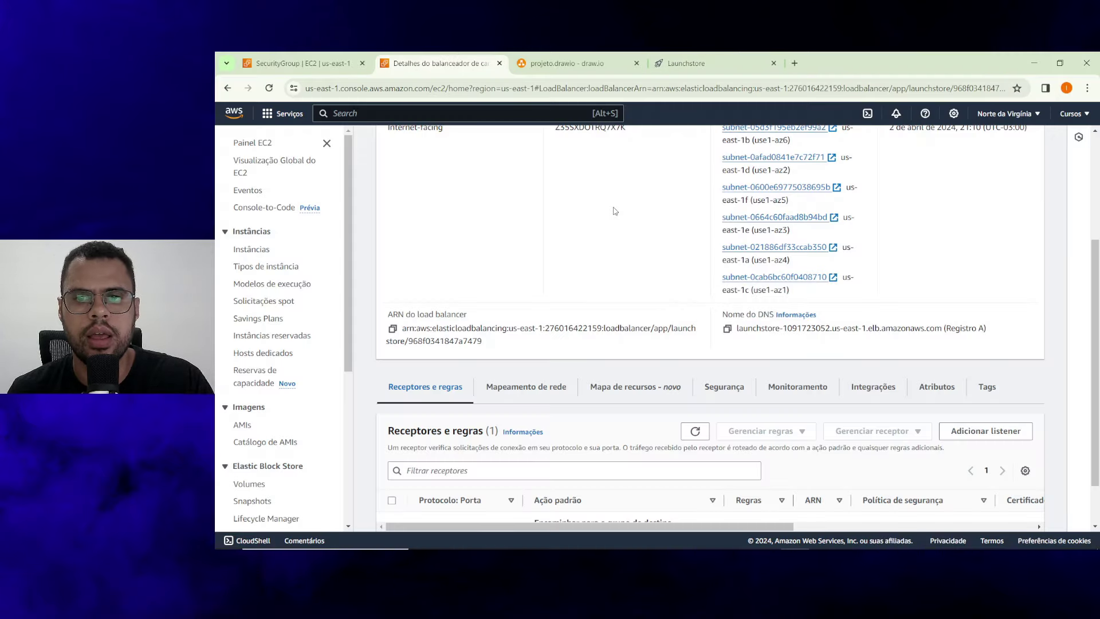
{"action": "scroll", "coordinate": [583, 260], "scroll_direction": "up", "scroll_amount": 10}
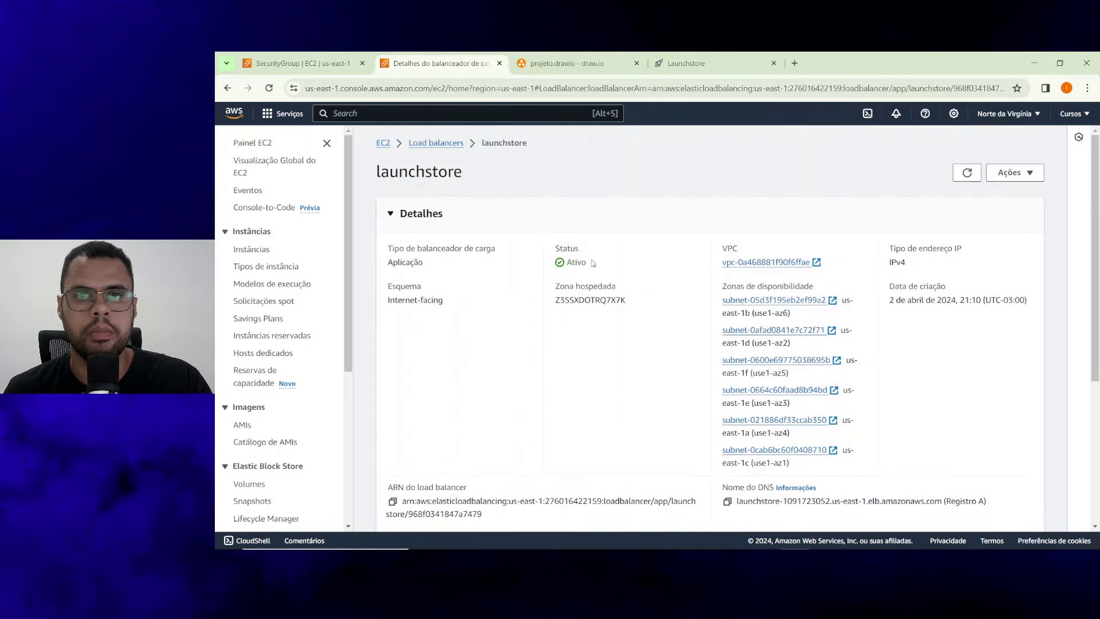
Examine the AWS ELB and CloudFront elements in the draw.io project diagram, compare with the Launchstore page, and return to the load balancer details.
{"action": "left_click", "coordinate": [535, 60]}
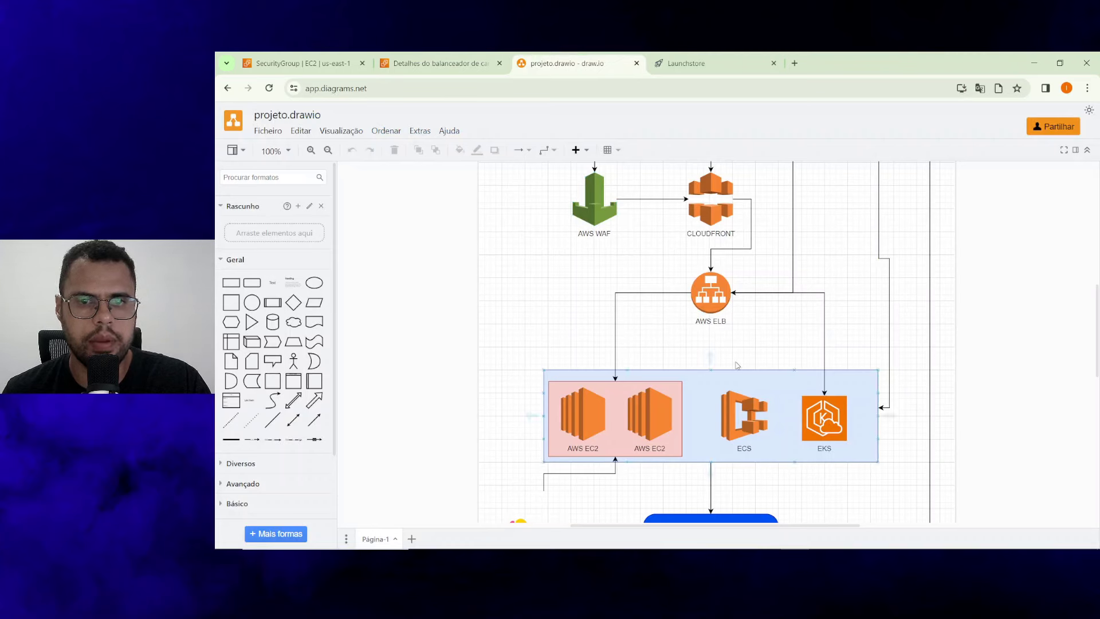
{"action": "left_click", "coordinate": [714, 294]}
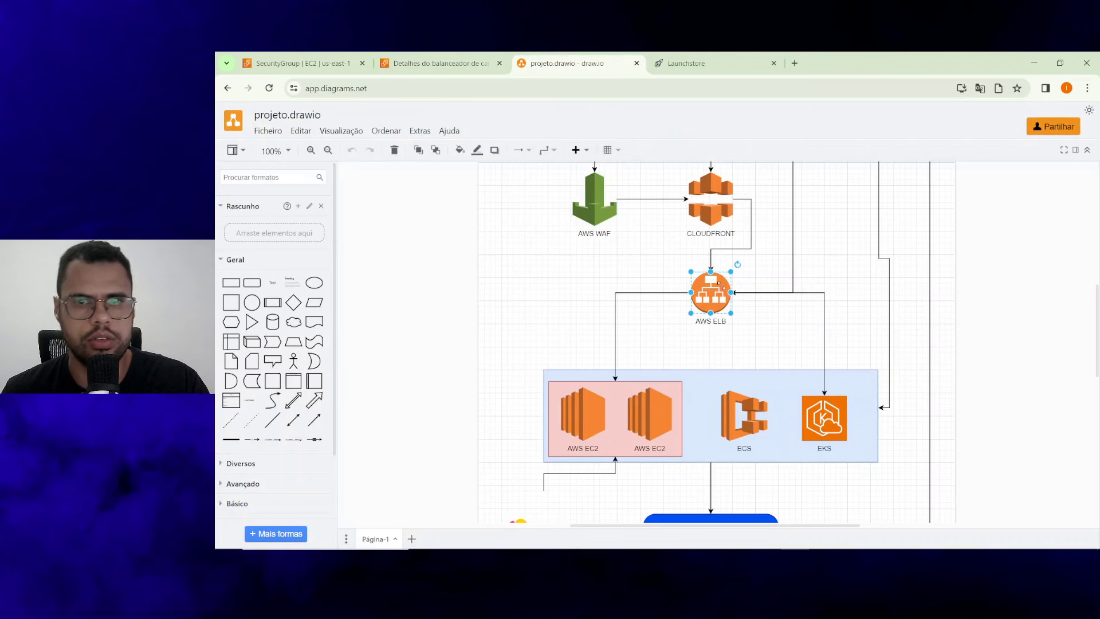
{"action": "left_click", "coordinate": [687, 63]}
{"action": "left_click", "coordinate": [579, 63]}
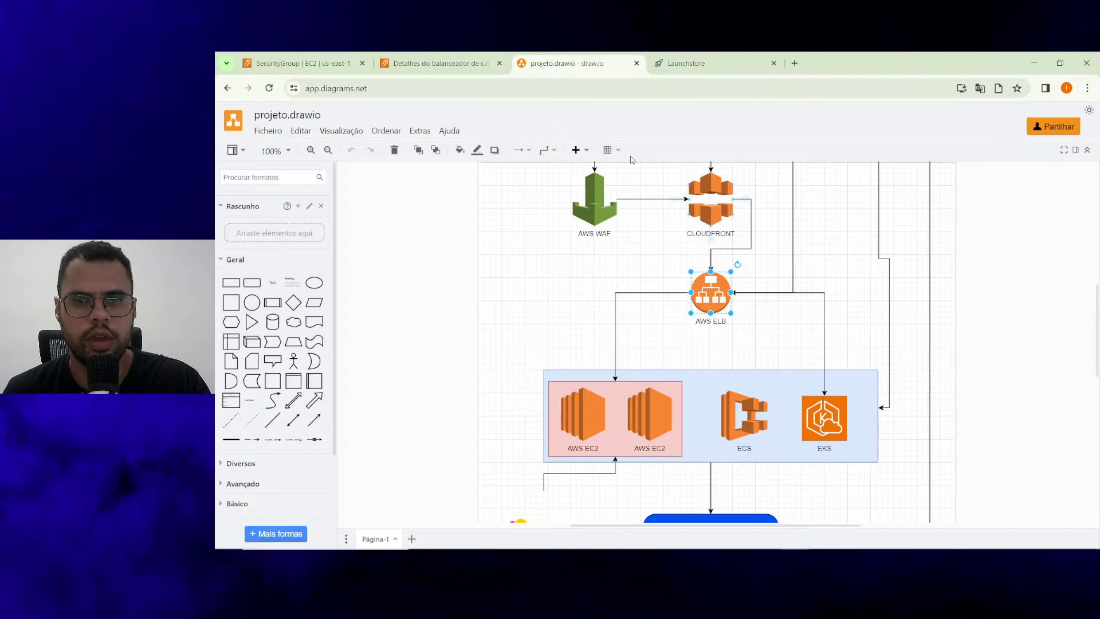
{"action": "scroll", "coordinate": [681, 320], "scroll_direction": "up", "scroll_amount": 4}
{"action": "left_click", "coordinate": [692, 319]}
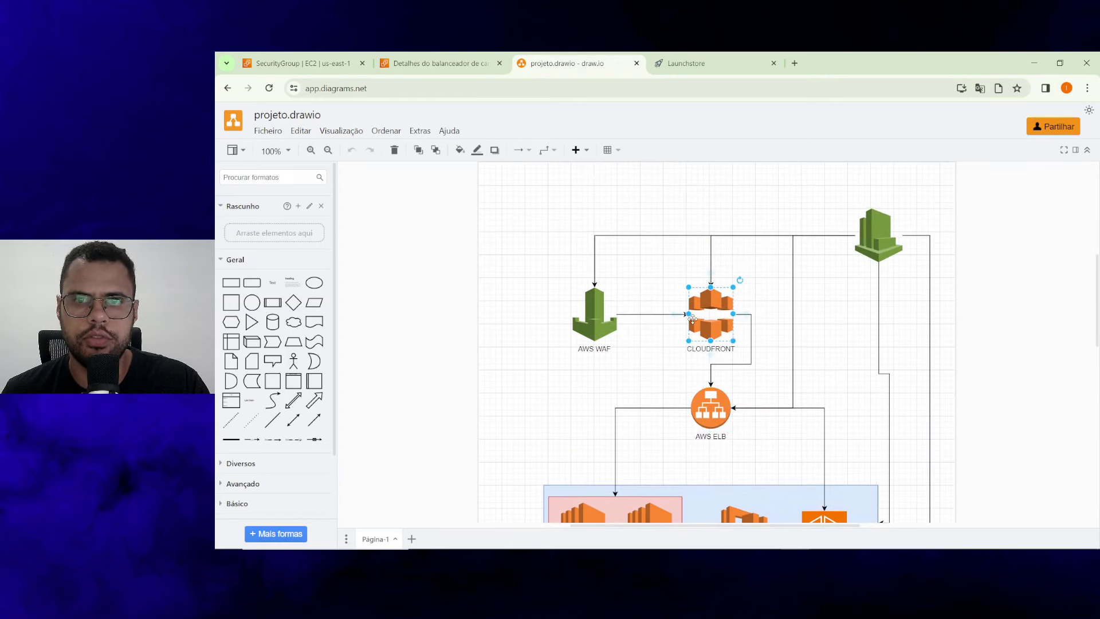
{"action": "left_click", "coordinate": [686, 63]}
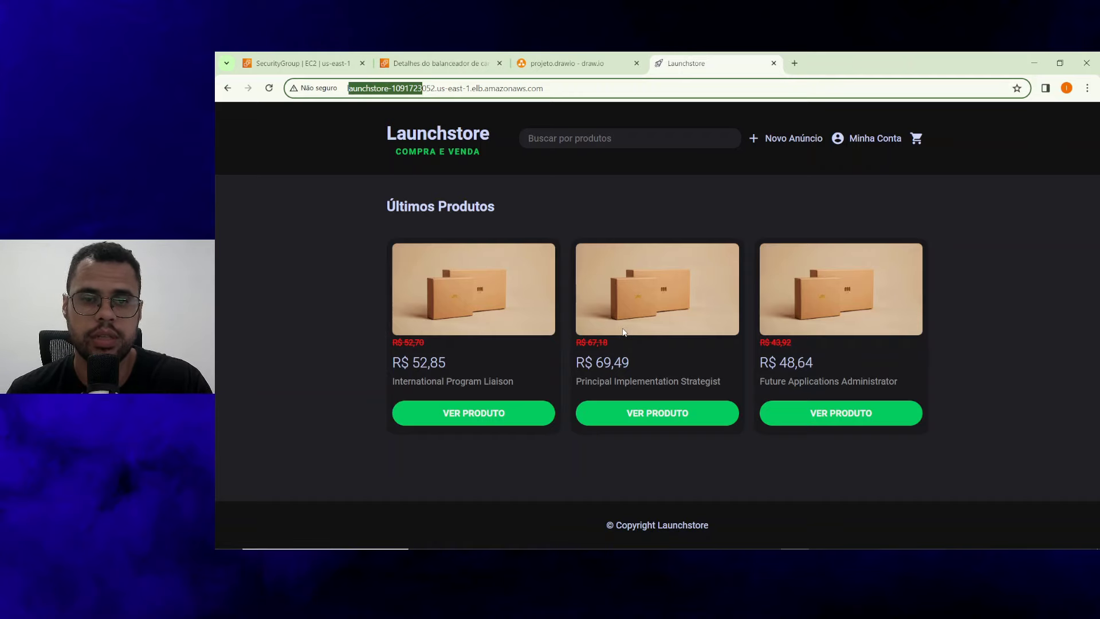
{"action": "left_click", "coordinate": [568, 63]}
{"action": "left_click", "coordinate": [436, 63]}
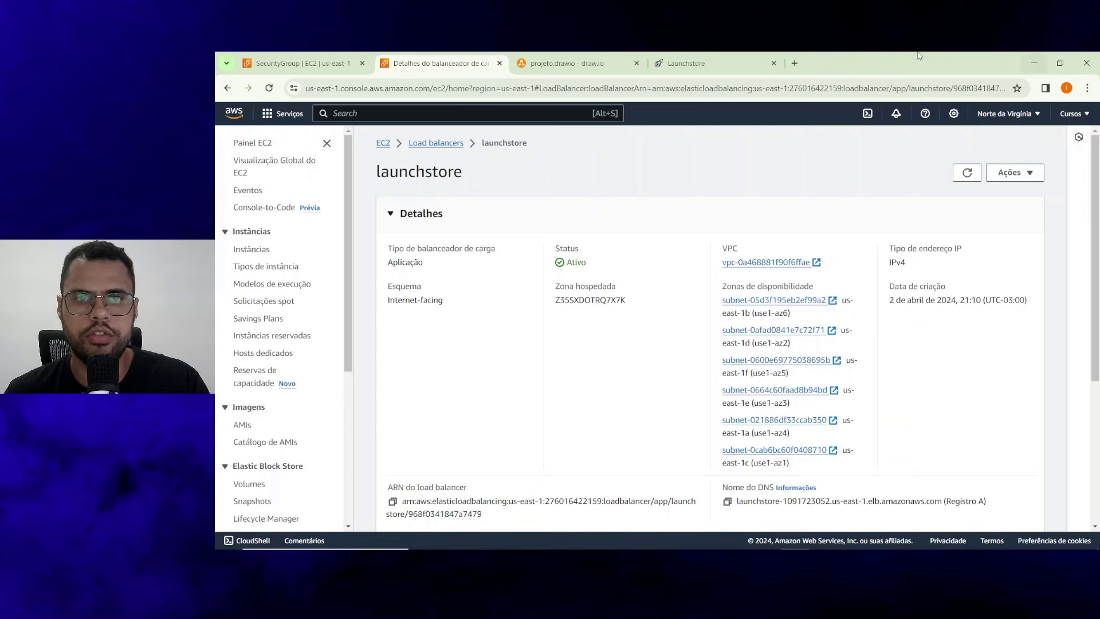
Find CloudFront from the console home by searching for "cloudf", open its distributions list, and dismiss the translation prompt.
{"action": "left_click", "coordinate": [236, 115]}
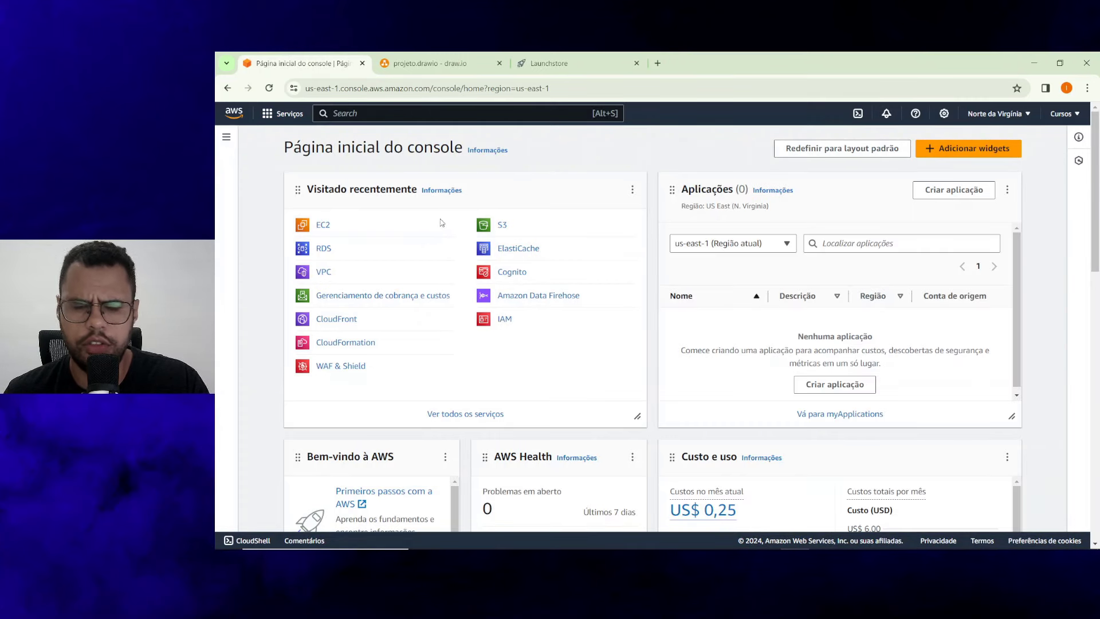
{"action": "left_click", "coordinate": [397, 116]}
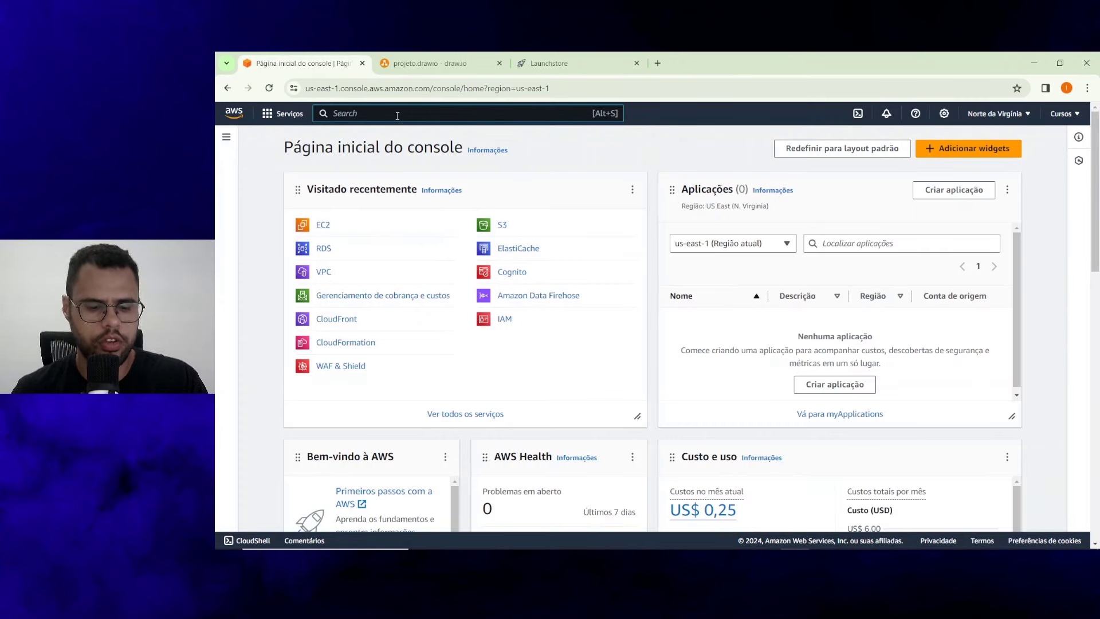
{"action": "type", "text": "cloudf"}
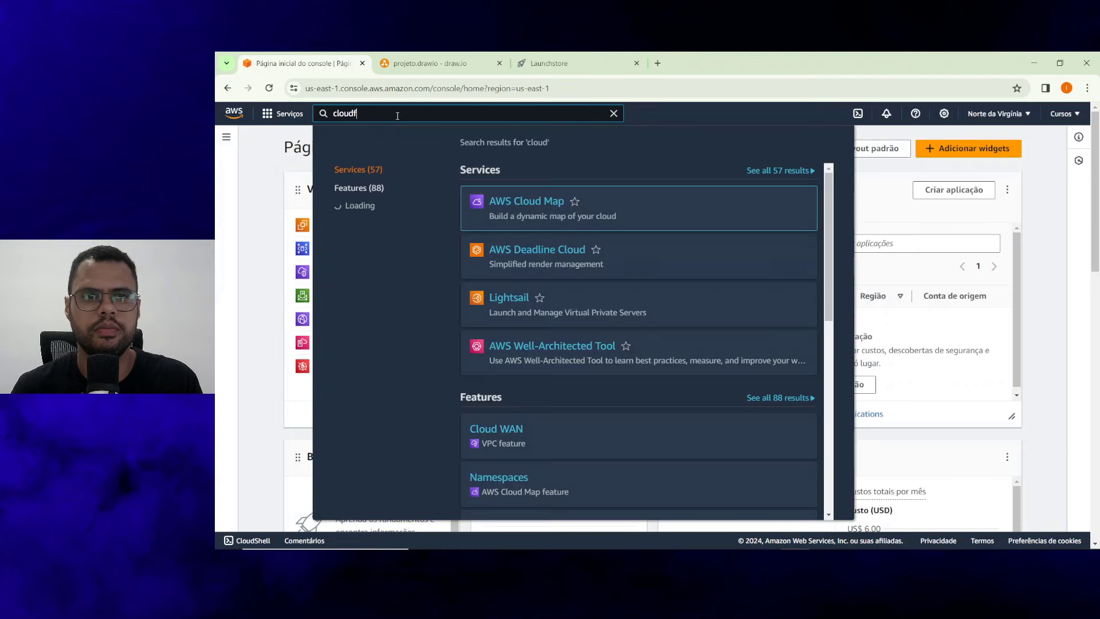
{"action": "left_click", "coordinate": [527, 252]}
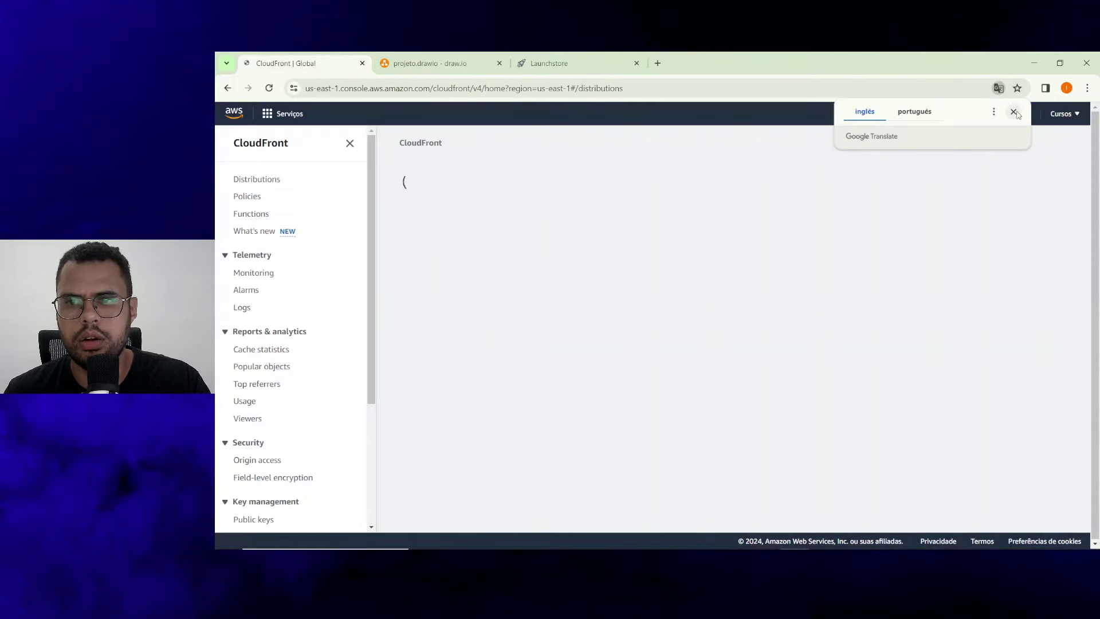
{"action": "left_click", "coordinate": [1015, 113]}
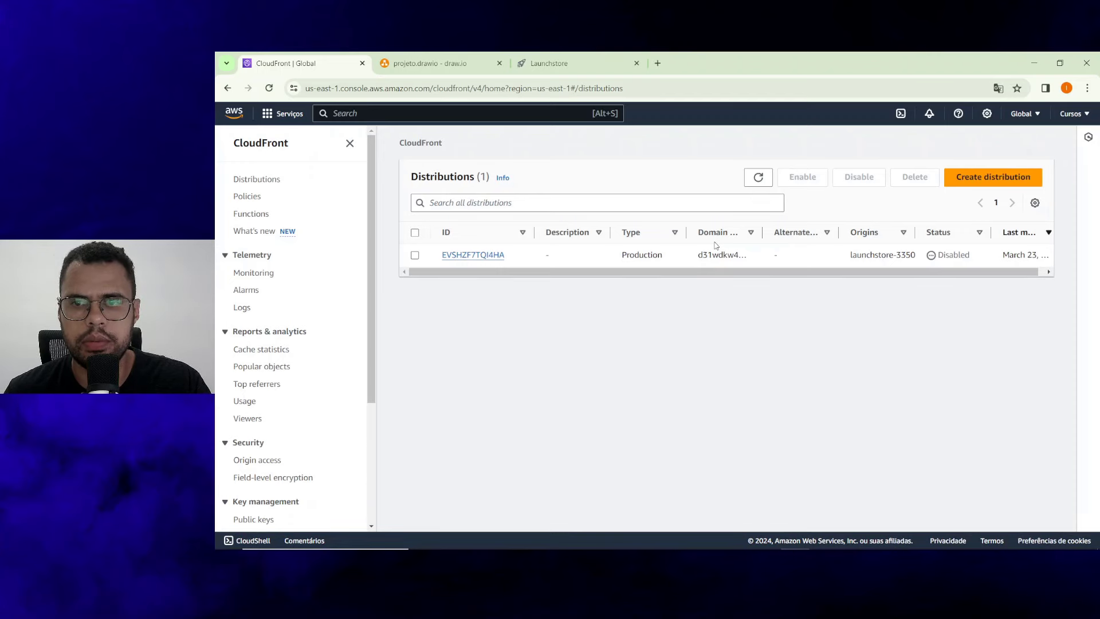
Permanently delete the existing disabled CloudFront distribution.
{"action": "left_click", "coordinate": [418, 233]}
{"action": "left_click", "coordinate": [915, 178]}
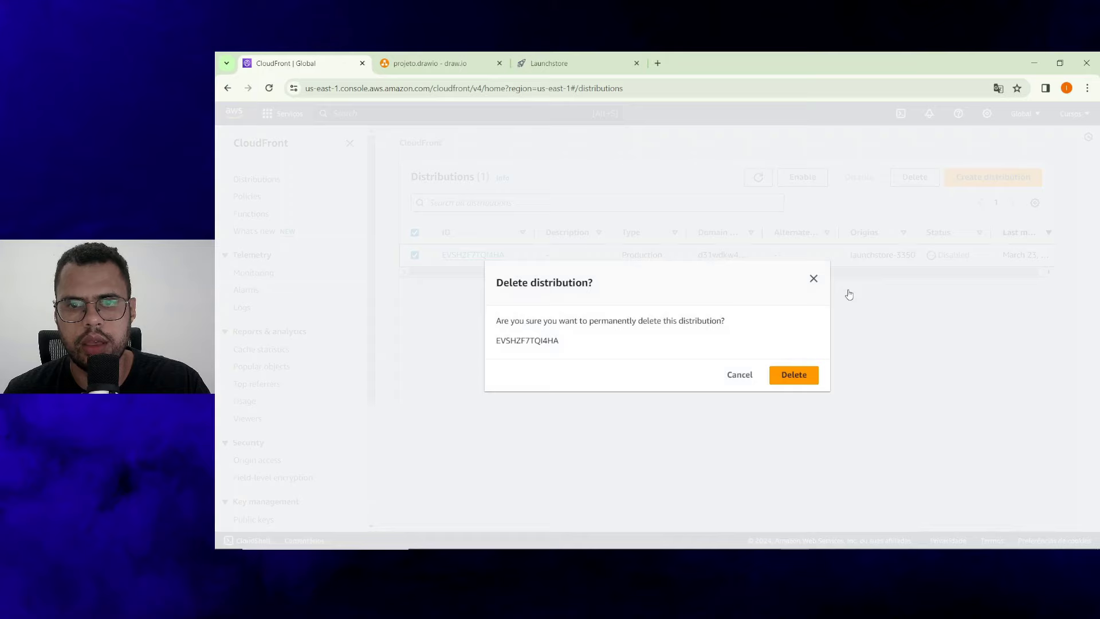
{"action": "left_click", "coordinate": [800, 380]}
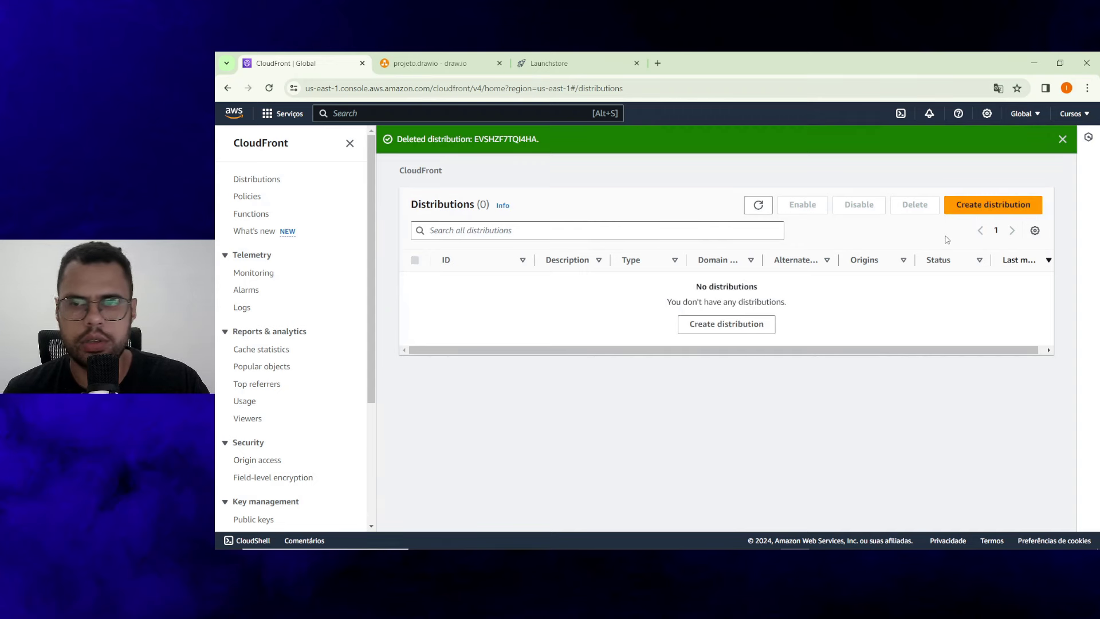
Start a new CloudFront distribution with the launchstore Elastic Load Balancer as its origin domain.
{"action": "left_click", "coordinate": [975, 209]}
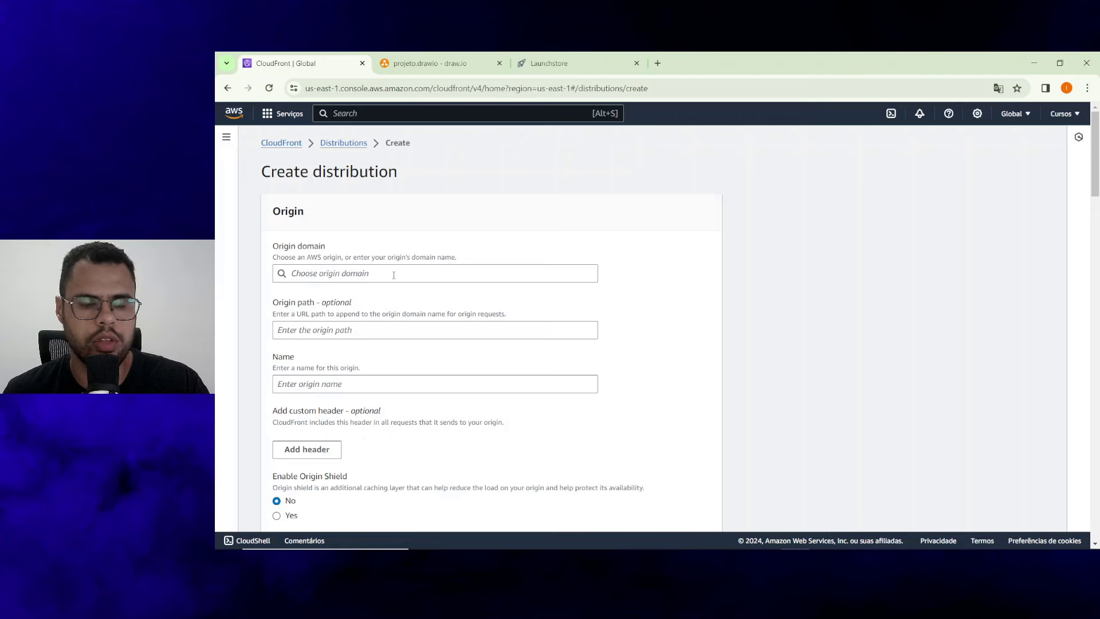
{"action": "left_click", "coordinate": [394, 273]}
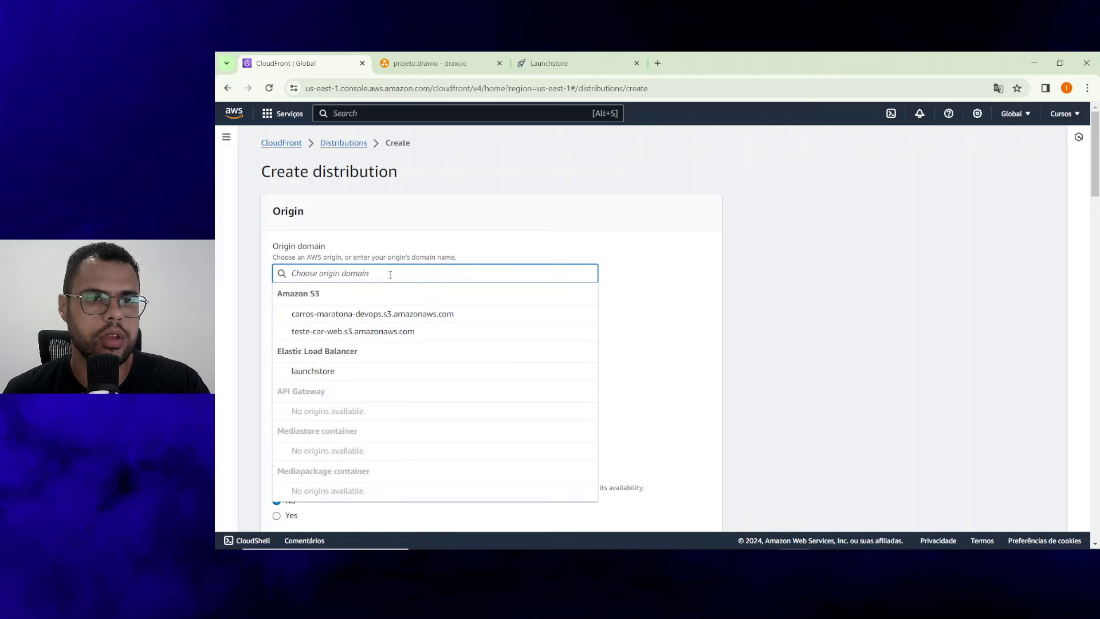
{"action": "left_click_drag", "start_coordinate": [279, 246], "coordinate": [377, 254]}
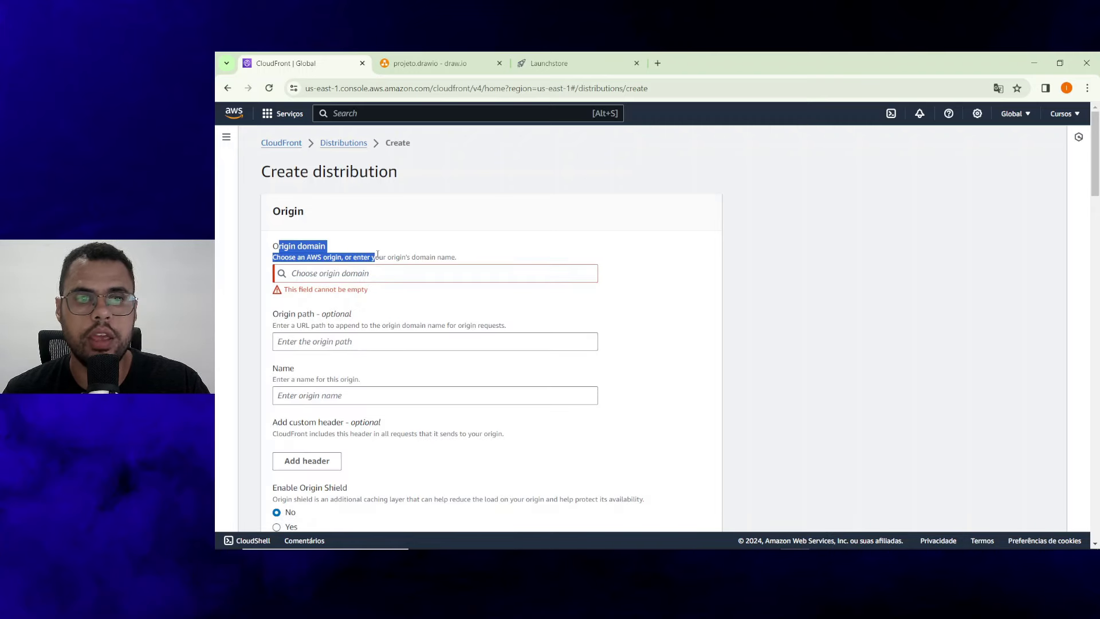
{"action": "left_click", "coordinate": [447, 277]}
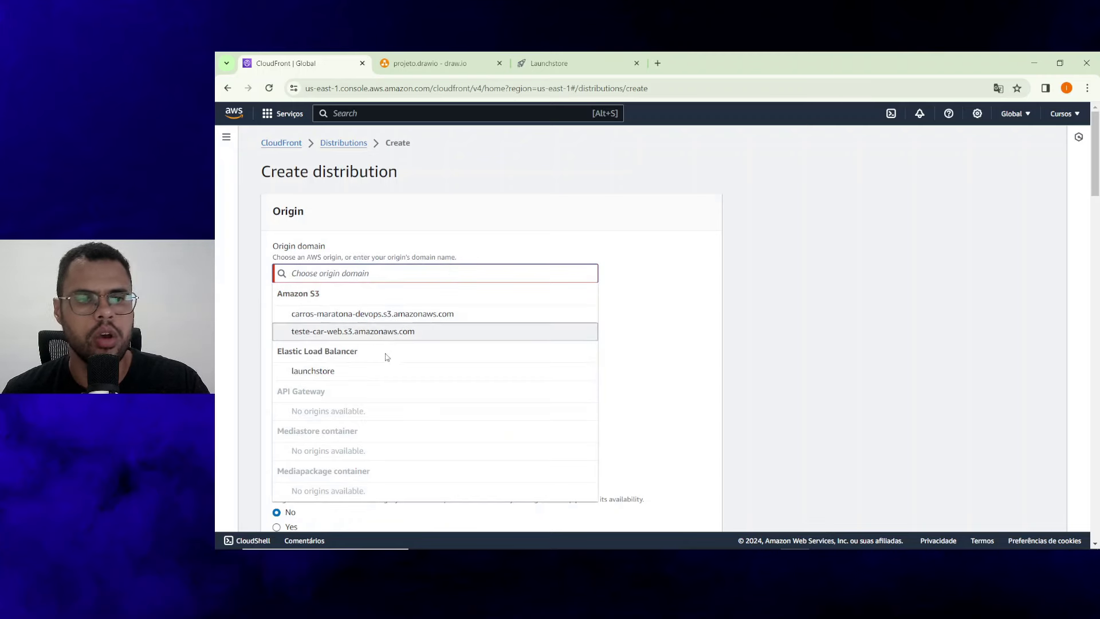
{"action": "left_click", "coordinate": [312, 371]}
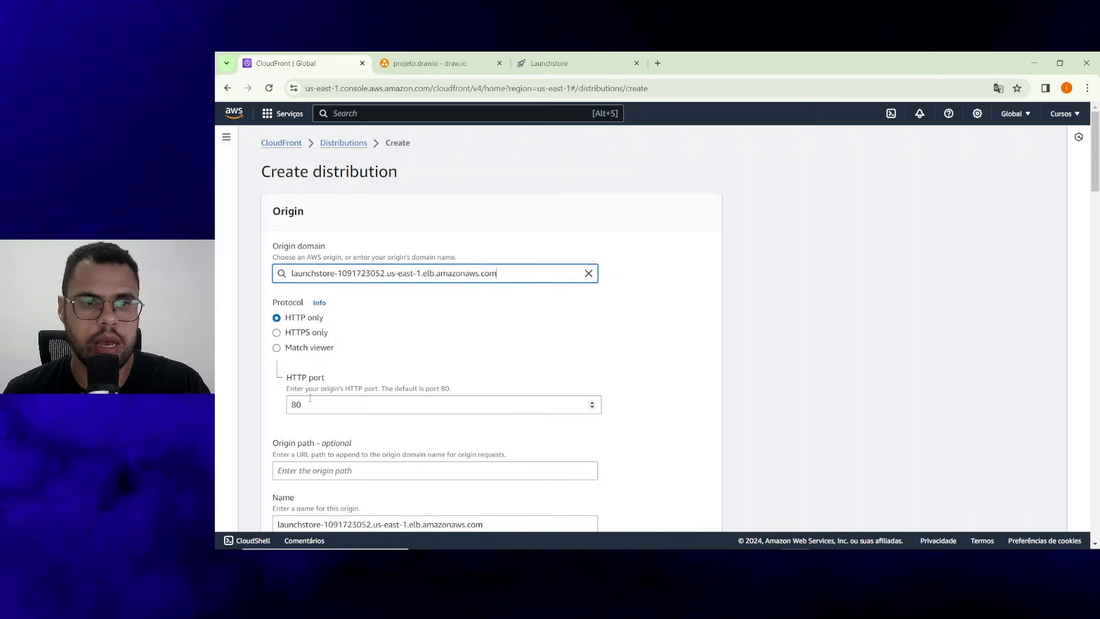
{"action": "scroll", "coordinate": [321, 389], "scroll_direction": "down", "scroll_amount": 1}
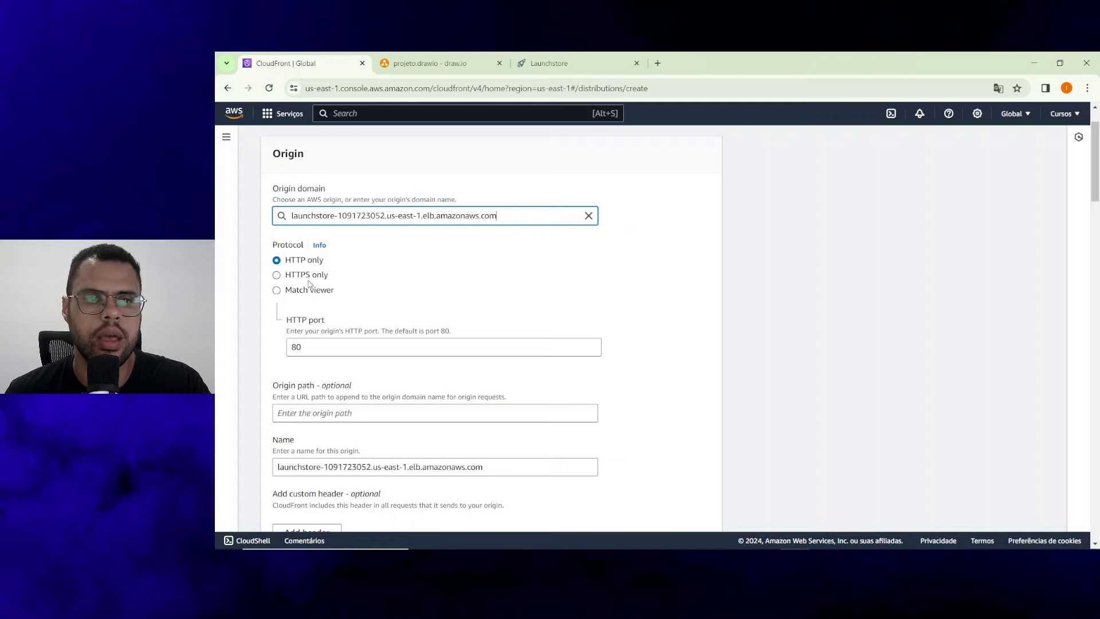
{"action": "scroll", "coordinate": [312, 287], "scroll_direction": "down", "scroll_amount": 2}
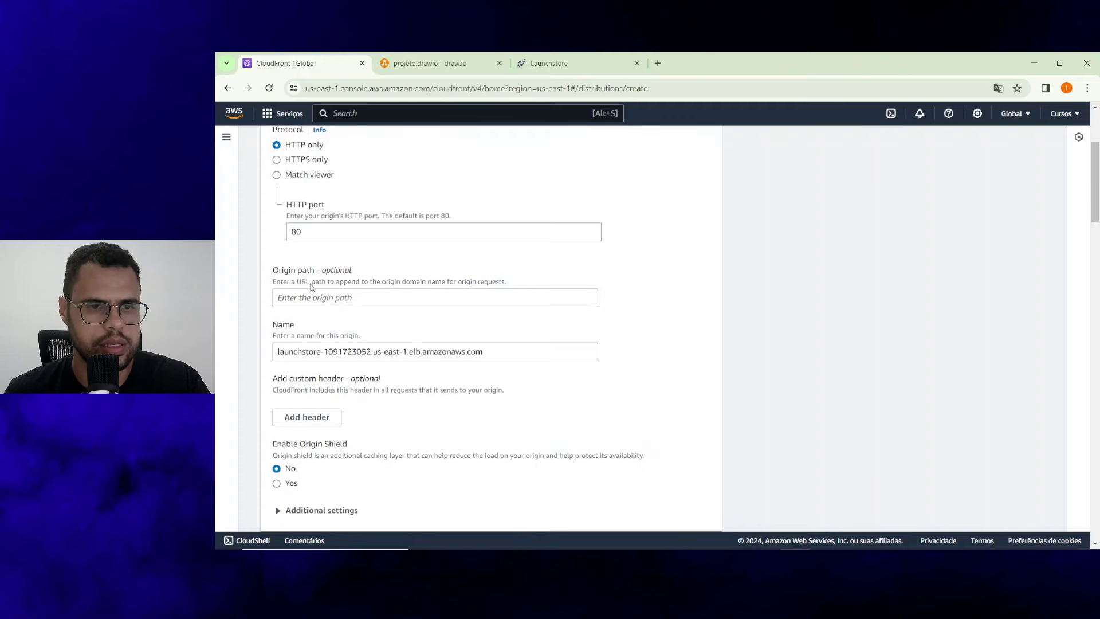
{"action": "left_click", "coordinate": [416, 305]}
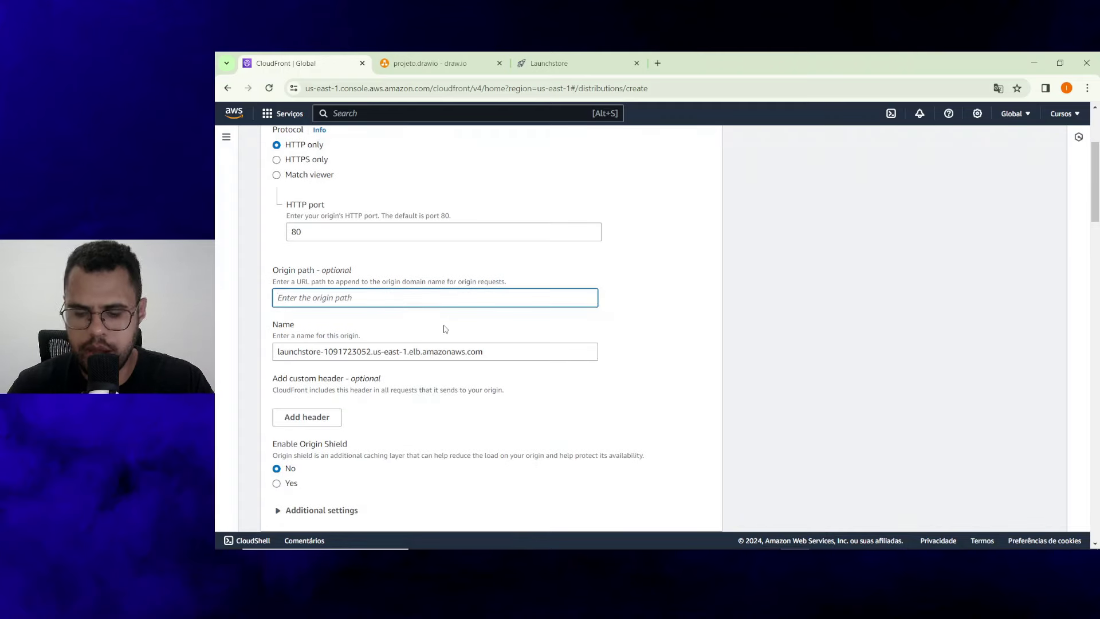
{"action": "type", "text": "/"}
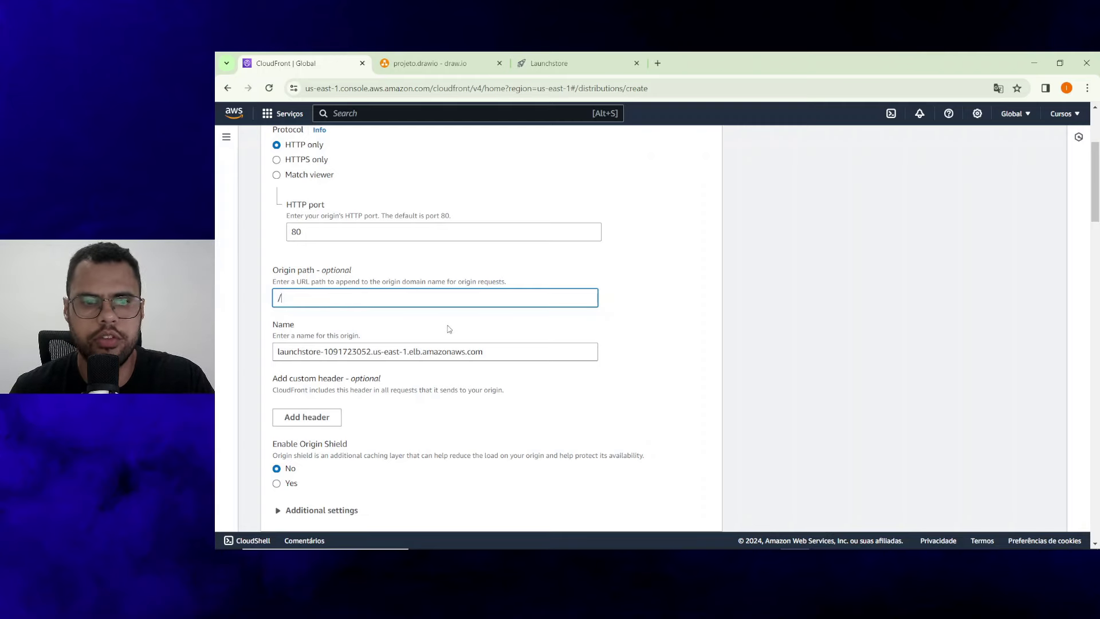
{"action": "scroll", "coordinate": [449, 329], "scroll_direction": "down", "scroll_amount": 2}
{"action": "key", "text": "BackSpace"}
Review the origin name, custom header and Origin Shield settings of the new distribution.
{"action": "left_click_drag", "start_coordinate": [359, 236], "coordinate": [275, 228]}
{"action": "left_click", "coordinate": [534, 256]}
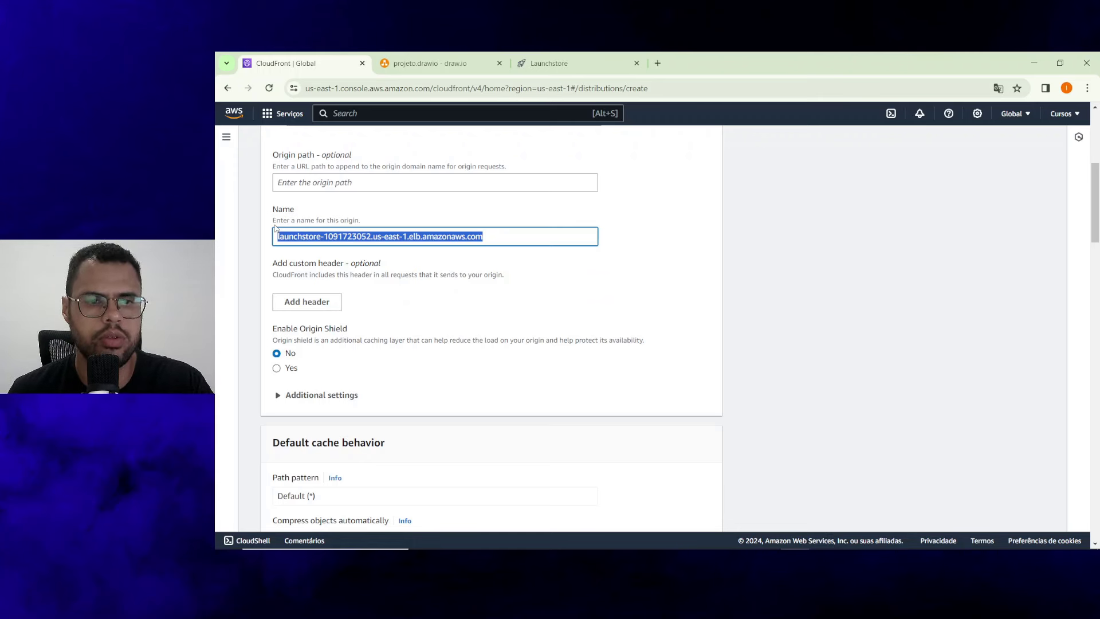
{"action": "scroll", "coordinate": [415, 273], "scroll_direction": "down", "scroll_amount": 1}
{"action": "left_click", "coordinate": [390, 203]}
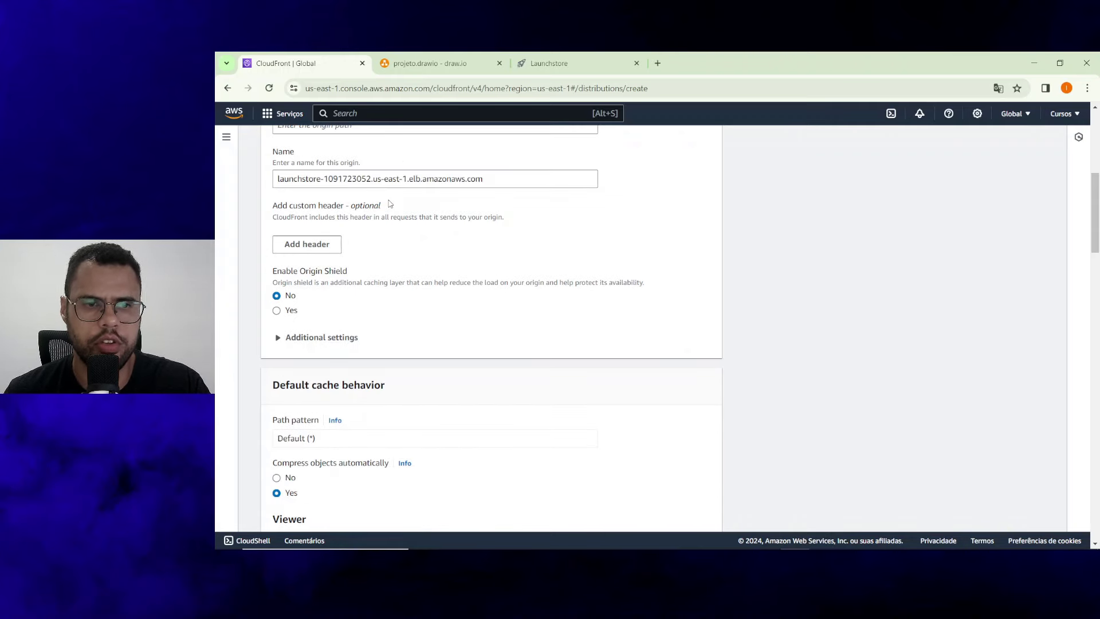
{"action": "scroll", "coordinate": [393, 231], "scroll_direction": "down", "scroll_amount": 1}
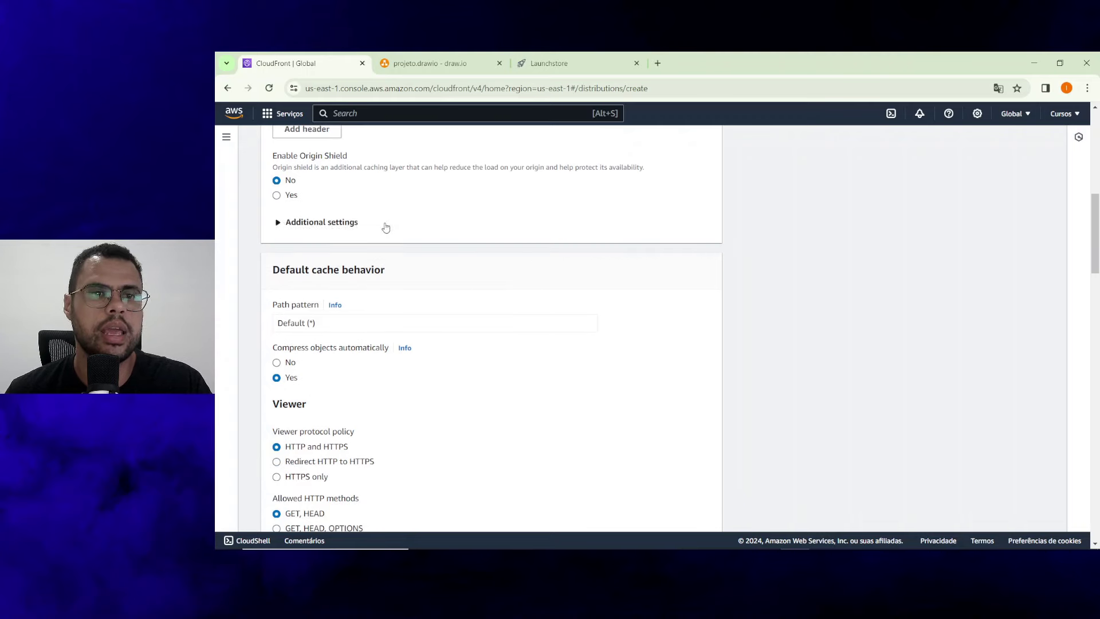
{"action": "left_click_drag", "start_coordinate": [323, 156], "coordinate": [349, 156]}
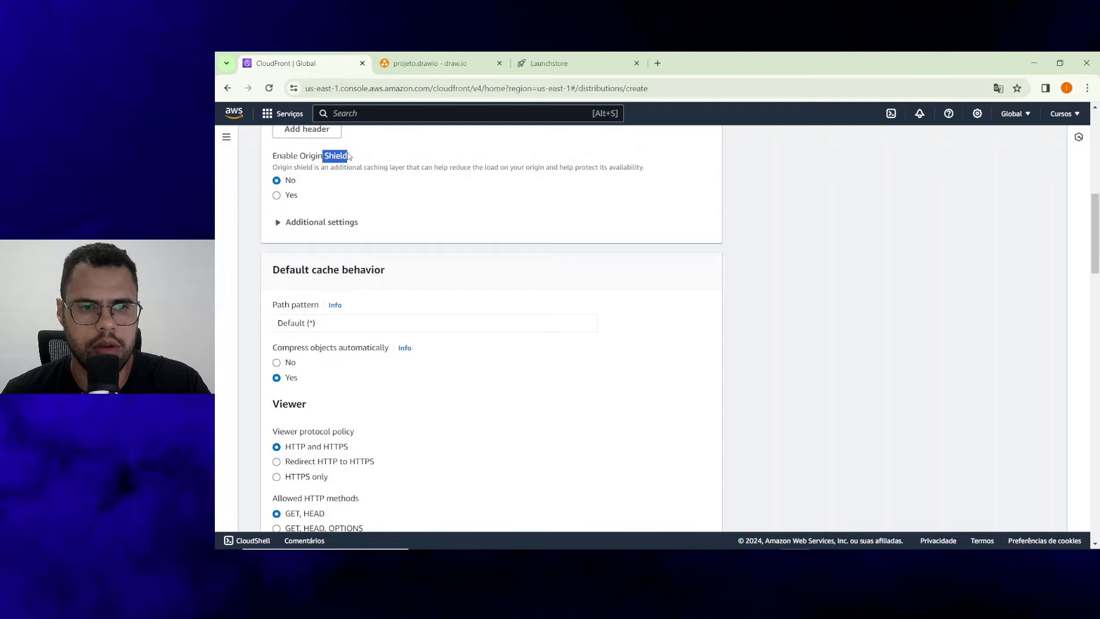
Keep GET, HEAD as the allowed HTTP methods, try Redirect HTTP to HTTPS as viewer protocol policy, and switch back to HTTP and HTTPS.
{"action": "scroll", "coordinate": [349, 156], "scroll_direction": "down", "scroll_amount": 2}
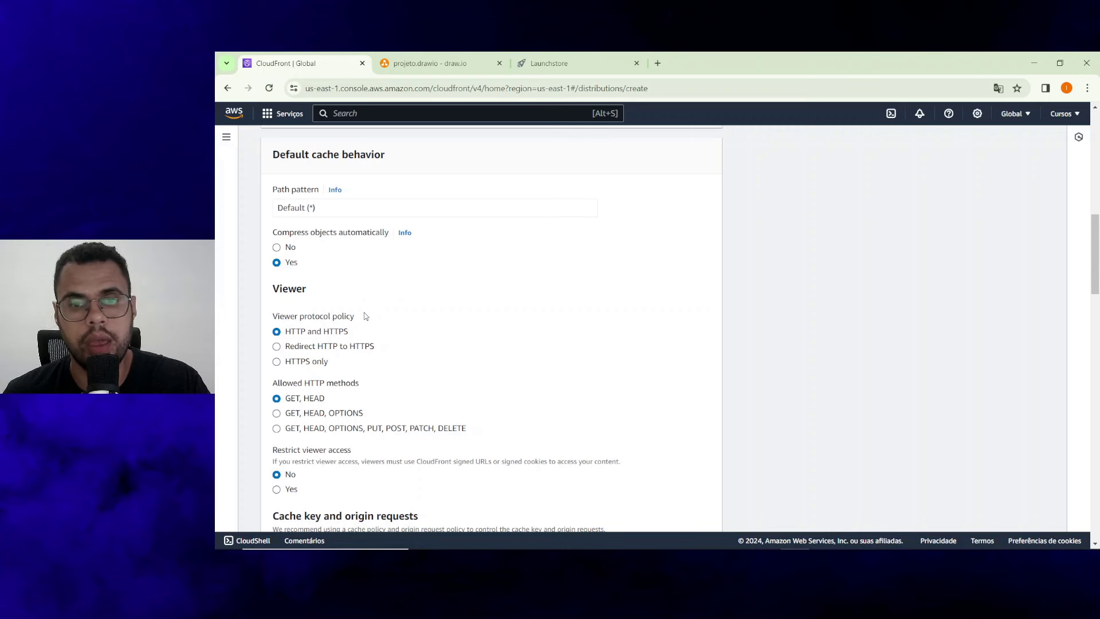
{"action": "left_click_drag", "start_coordinate": [286, 399], "coordinate": [300, 399]}
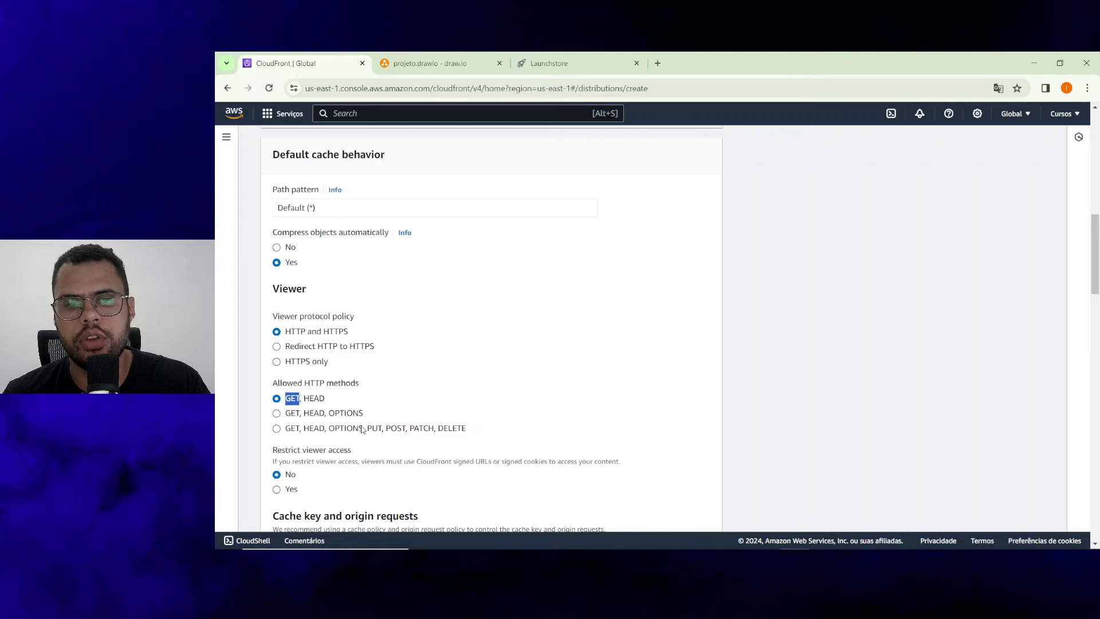
{"action": "left_click_drag", "start_coordinate": [361, 429], "coordinate": [414, 429]}
{"action": "left_click", "coordinate": [278, 397]}
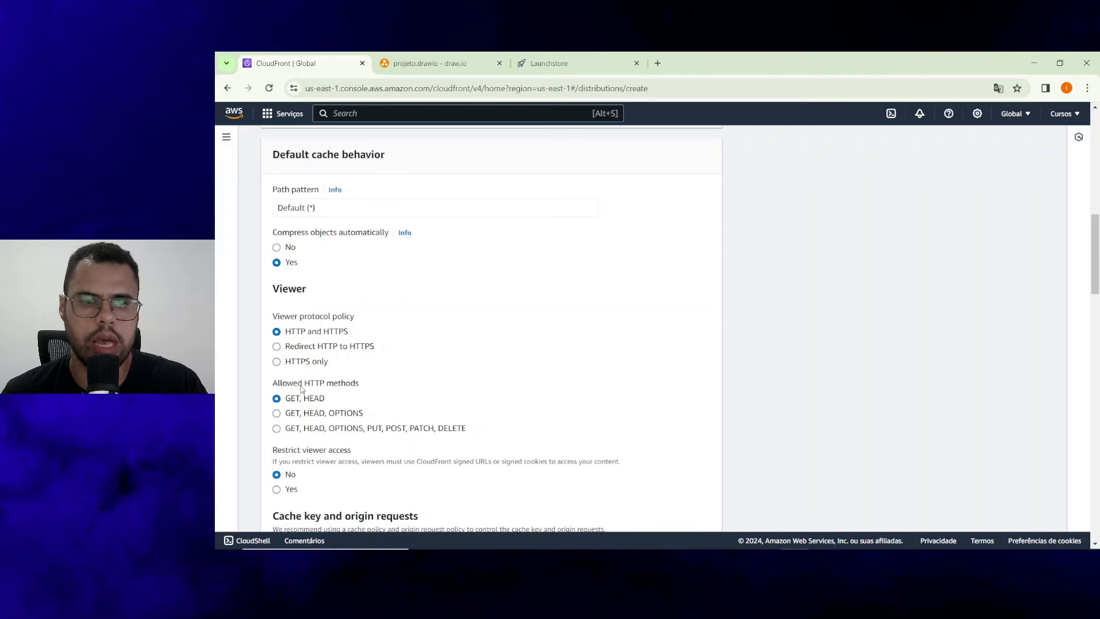
{"action": "left_click", "coordinate": [321, 348]}
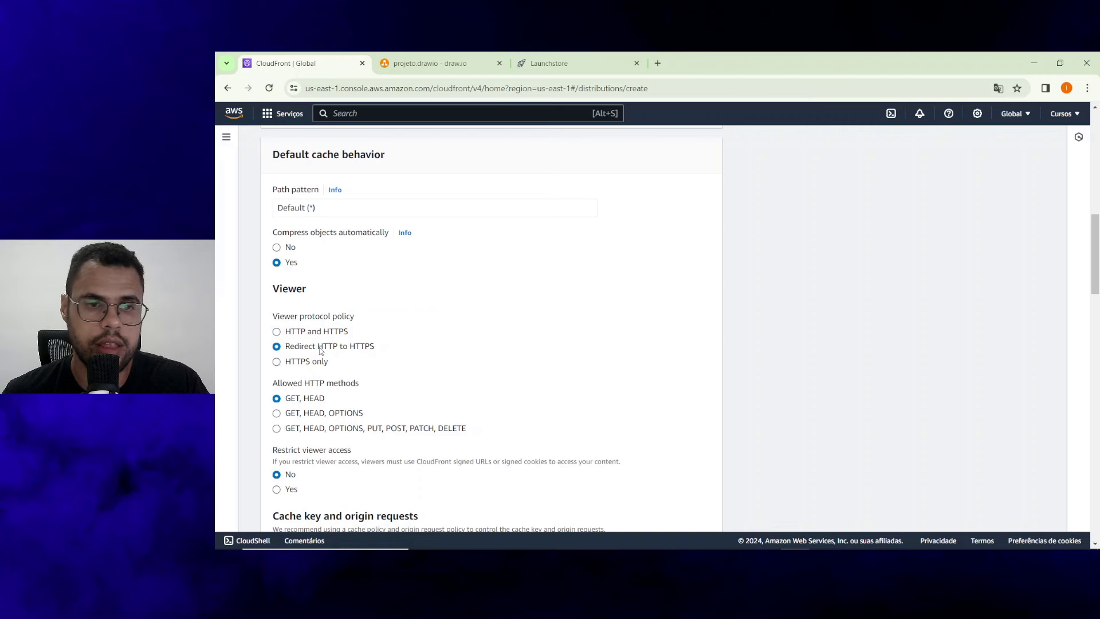
{"action": "left_click", "coordinate": [328, 336]}
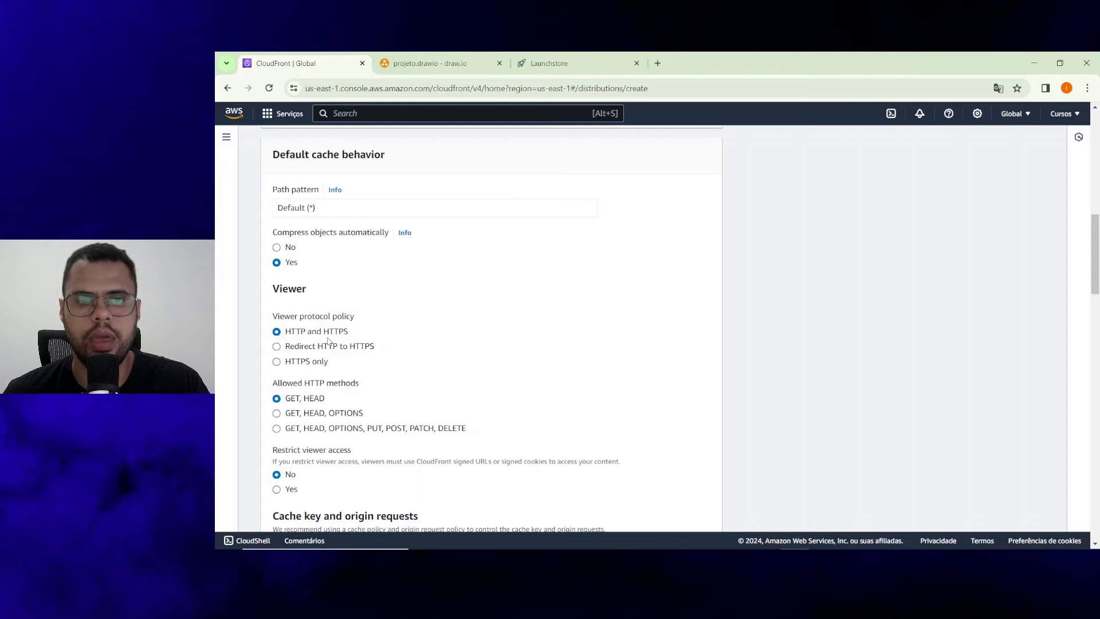
Set the default cache behavior's cache policy to CachingOptimized.
{"action": "scroll", "coordinate": [329, 342], "scroll_direction": "down", "scroll_amount": 7}
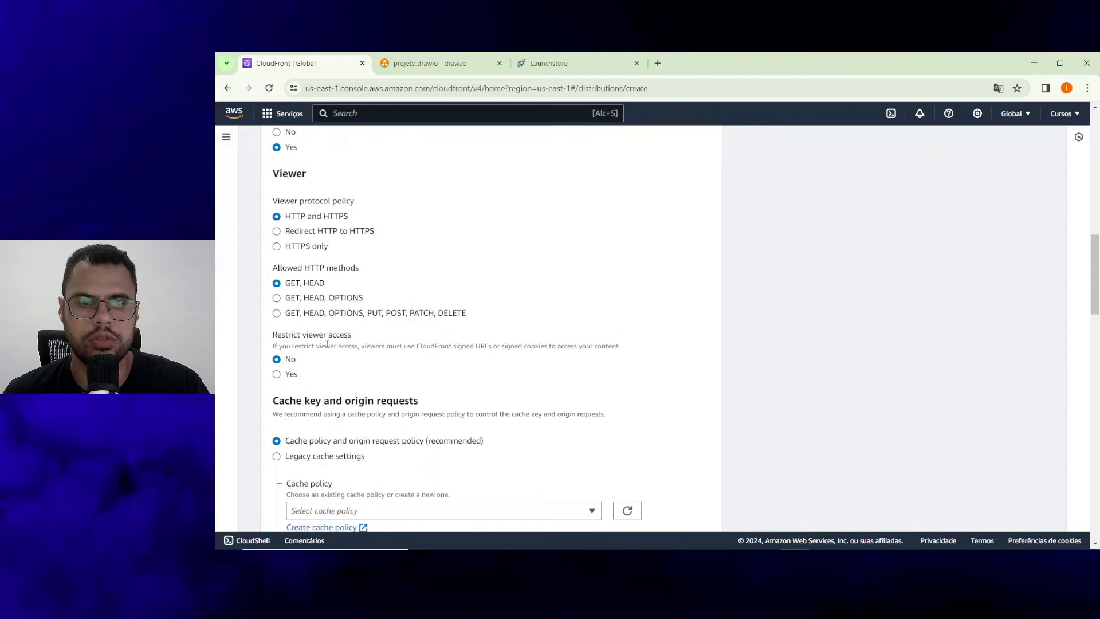
{"action": "scroll", "coordinate": [328, 344], "scroll_direction": "up", "scroll_amount": 1}
{"action": "scroll", "coordinate": [328, 344], "scroll_direction": "up", "scroll_amount": 1}
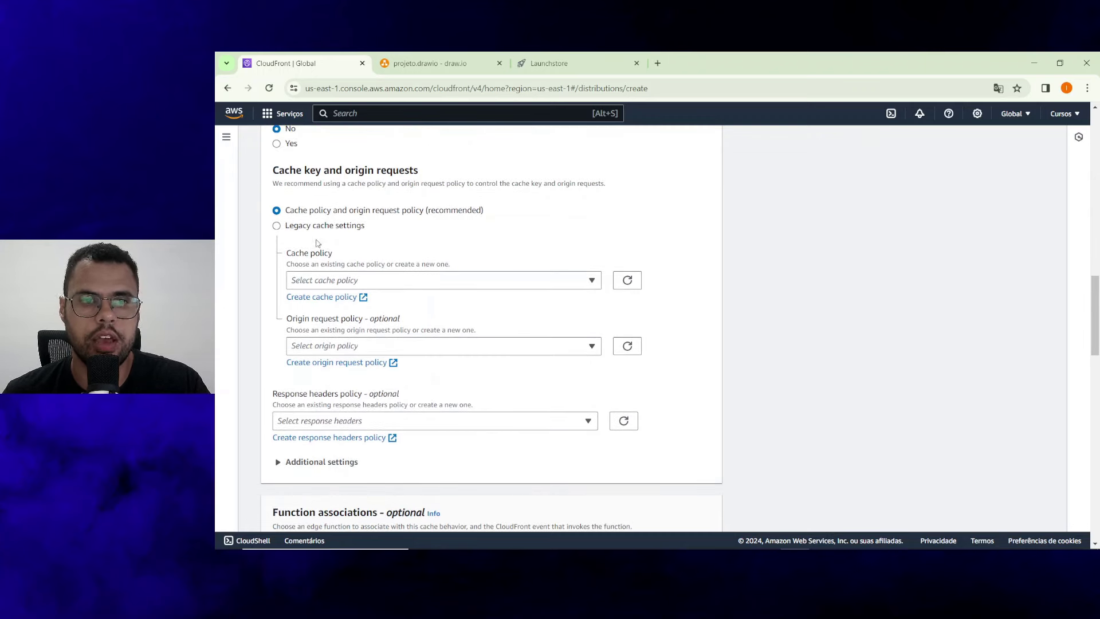
{"action": "left_click_drag", "start_coordinate": [298, 211], "coordinate": [474, 212]}
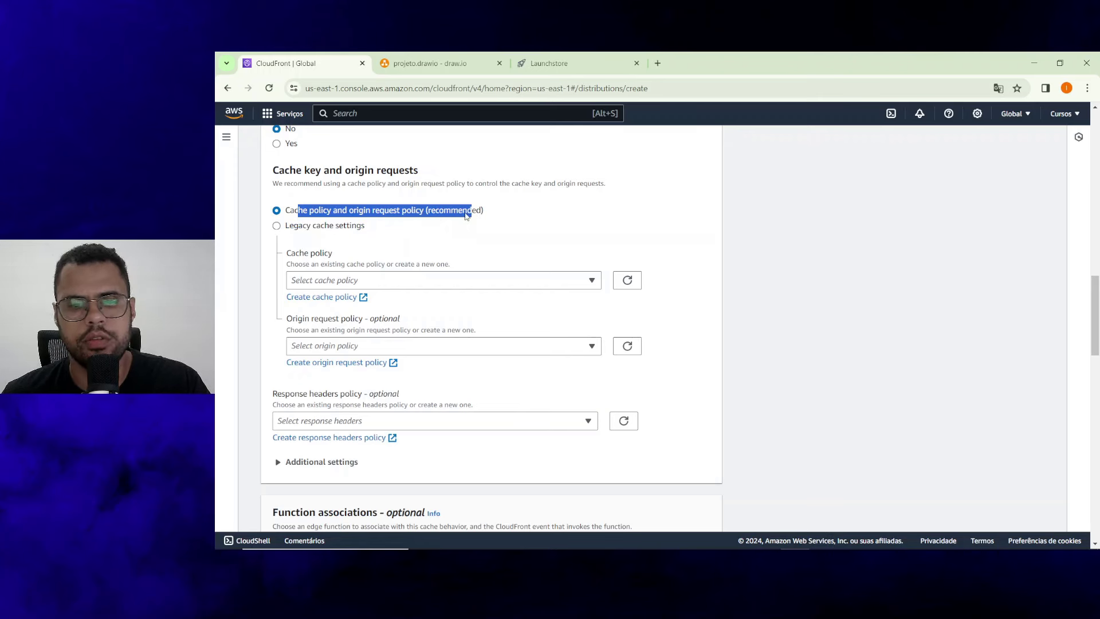
{"action": "left_click", "coordinate": [390, 281]}
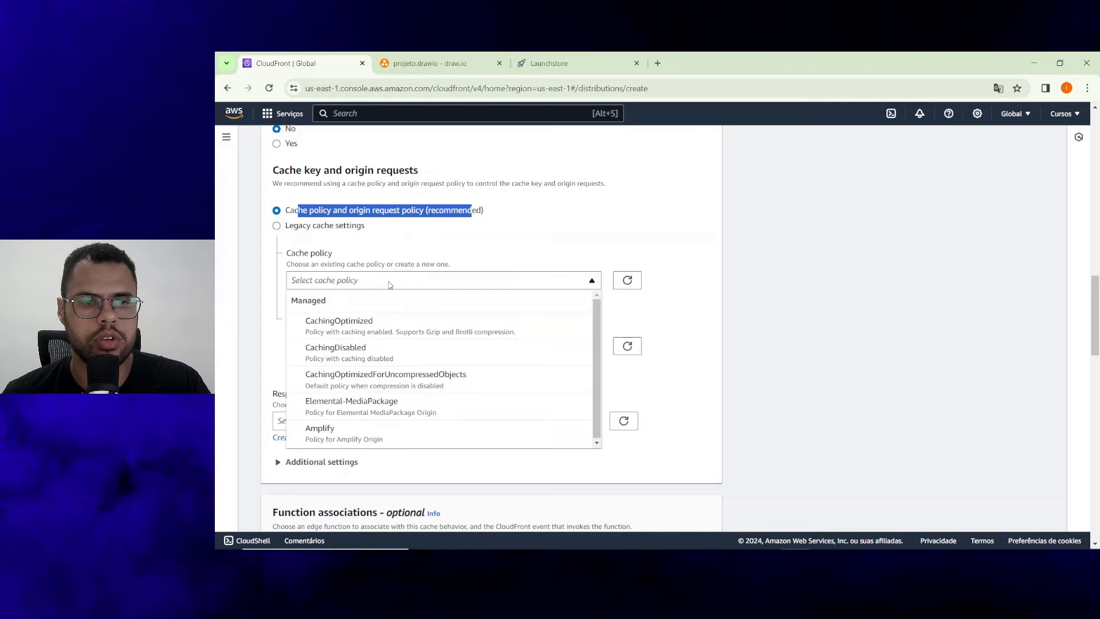
{"action": "left_click", "coordinate": [391, 325]}
Set the origin request policy to AllViewer for the default cache behavior.
{"action": "left_click", "coordinate": [349, 357]}
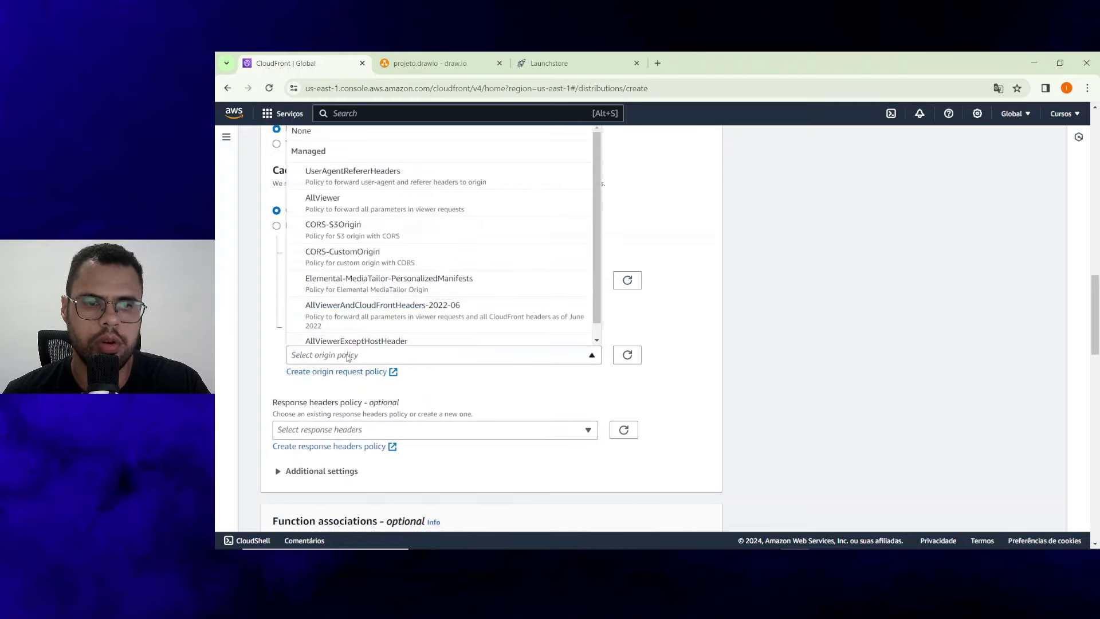
{"action": "scroll", "coordinate": [549, 207], "scroll_direction": "up", "scroll_amount": 2}
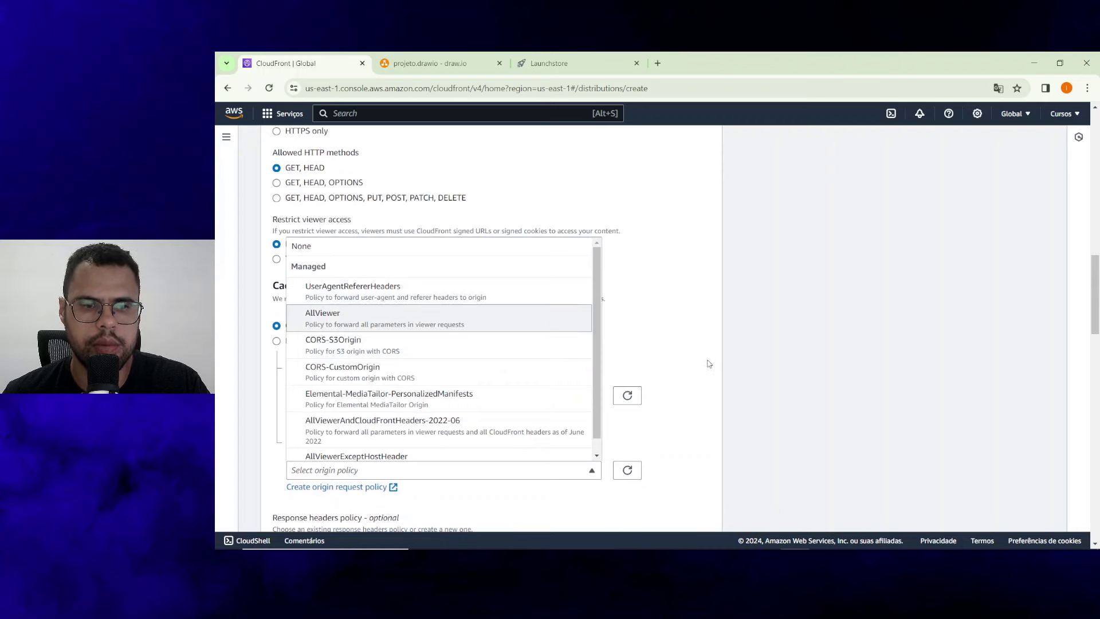
{"action": "scroll", "coordinate": [575, 302], "scroll_direction": "down", "scroll_amount": 3}
{"action": "left_click", "coordinate": [574, 303]}
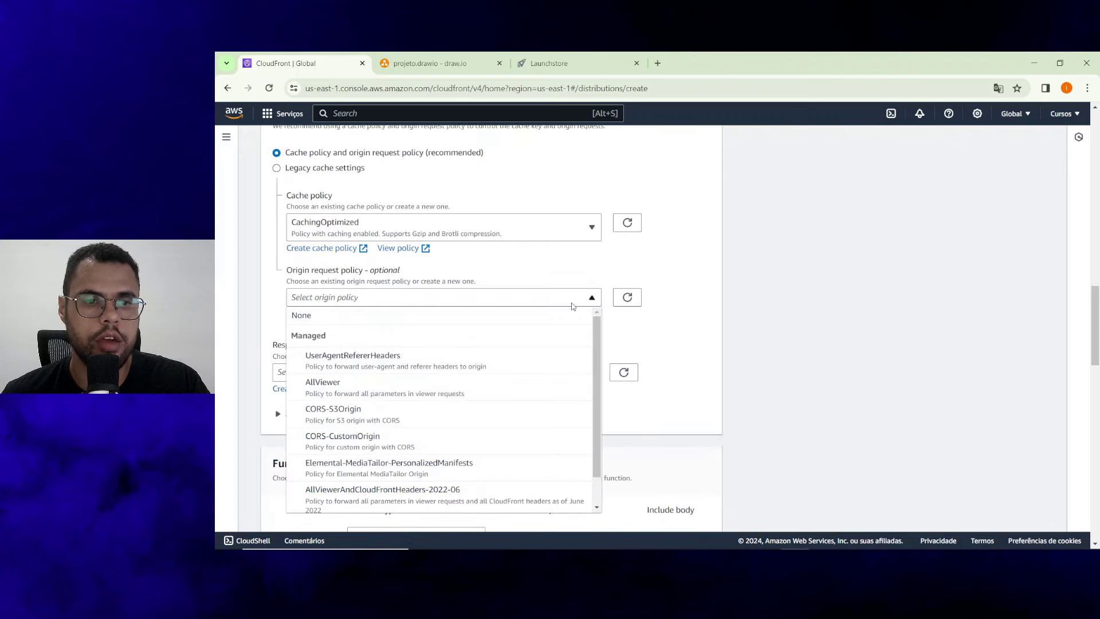
{"action": "scroll", "coordinate": [572, 347], "scroll_direction": "down", "scroll_amount": 1}
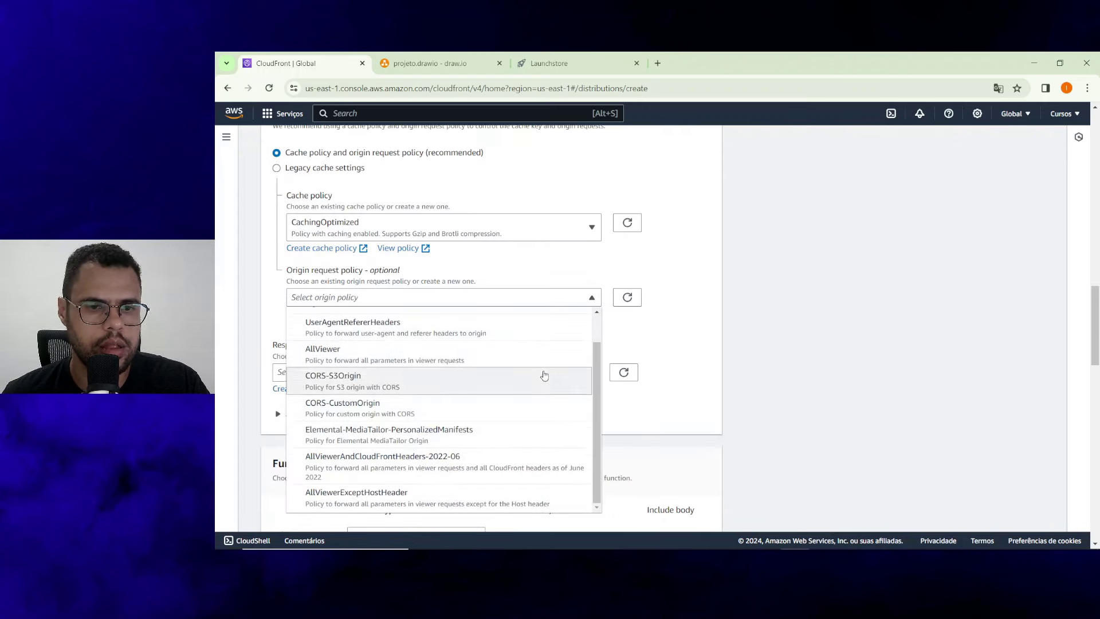
{"action": "scroll", "coordinate": [544, 375], "scroll_direction": "down", "scroll_amount": 1}
{"action": "scroll", "coordinate": [492, 378], "scroll_direction": "up", "scroll_amount": 1}
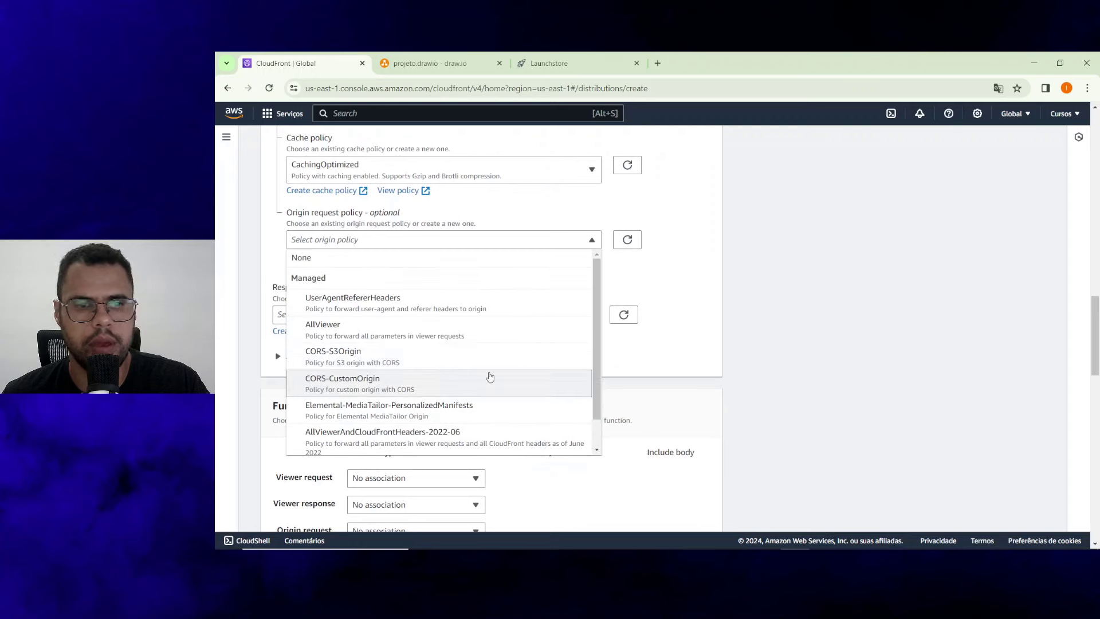
{"action": "left_click", "coordinate": [371, 338]}
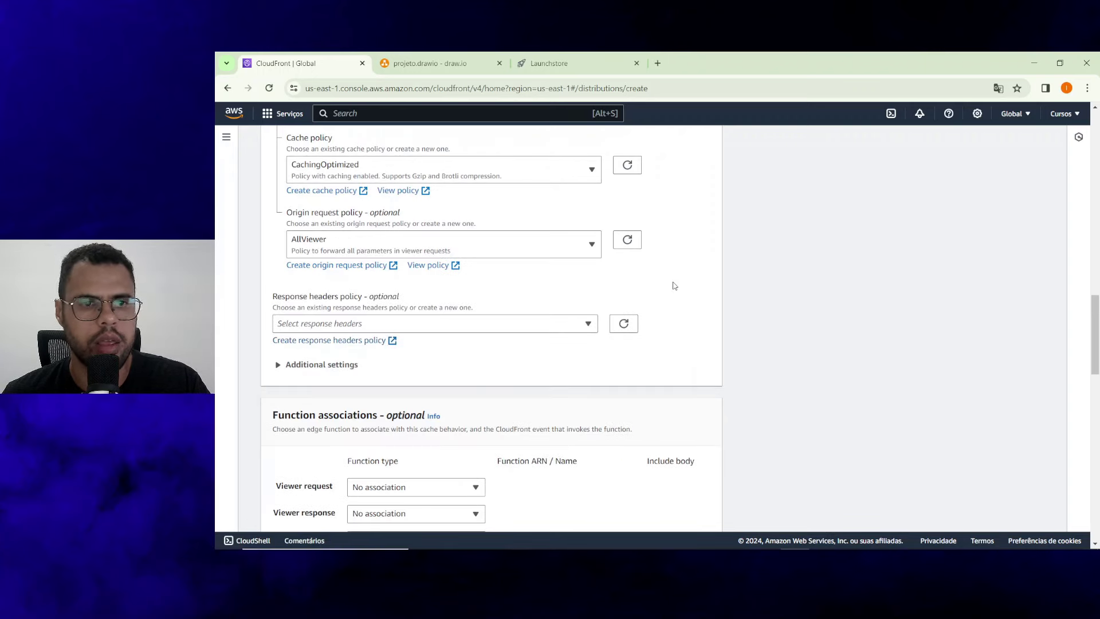
Review the response headers policy options and the function associations of the new distribution, leaving them unset.
{"action": "scroll", "coordinate": [436, 330], "scroll_direction": "down", "scroll_amount": 3}
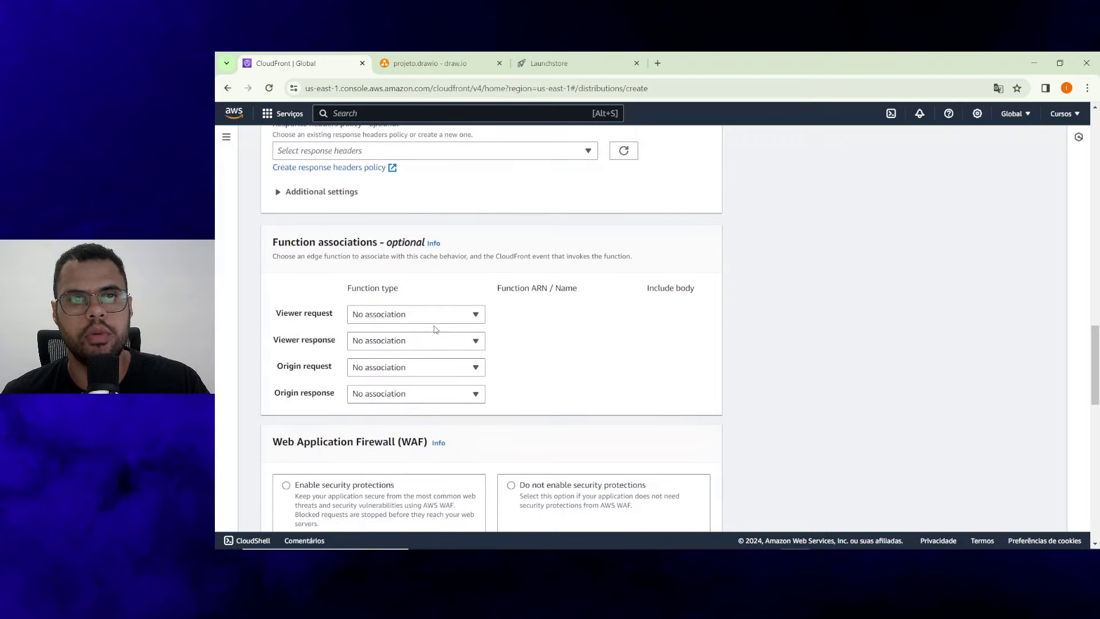
{"action": "scroll", "coordinate": [435, 330], "scroll_direction": "up", "scroll_amount": 2}
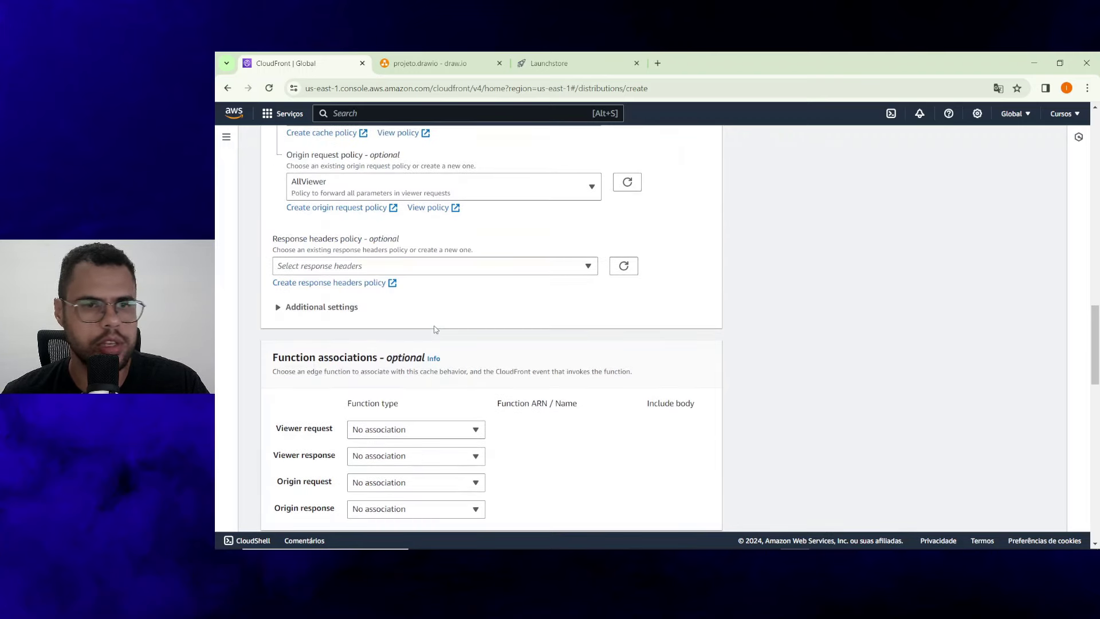
{"action": "left_click", "coordinate": [424, 267]}
{"action": "left_click", "coordinate": [432, 295]}
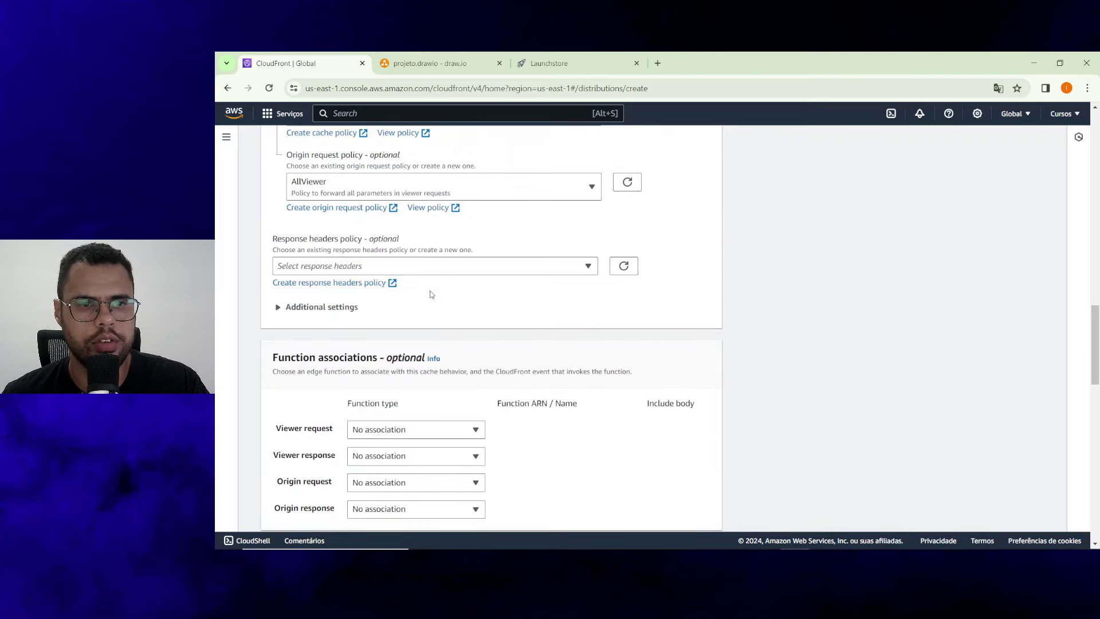
Try to create the distribution, and choose Do not enable security protections for its Web Application Firewall.
{"action": "scroll", "coordinate": [457, 336], "scroll_direction": "down", "scroll_amount": 15}
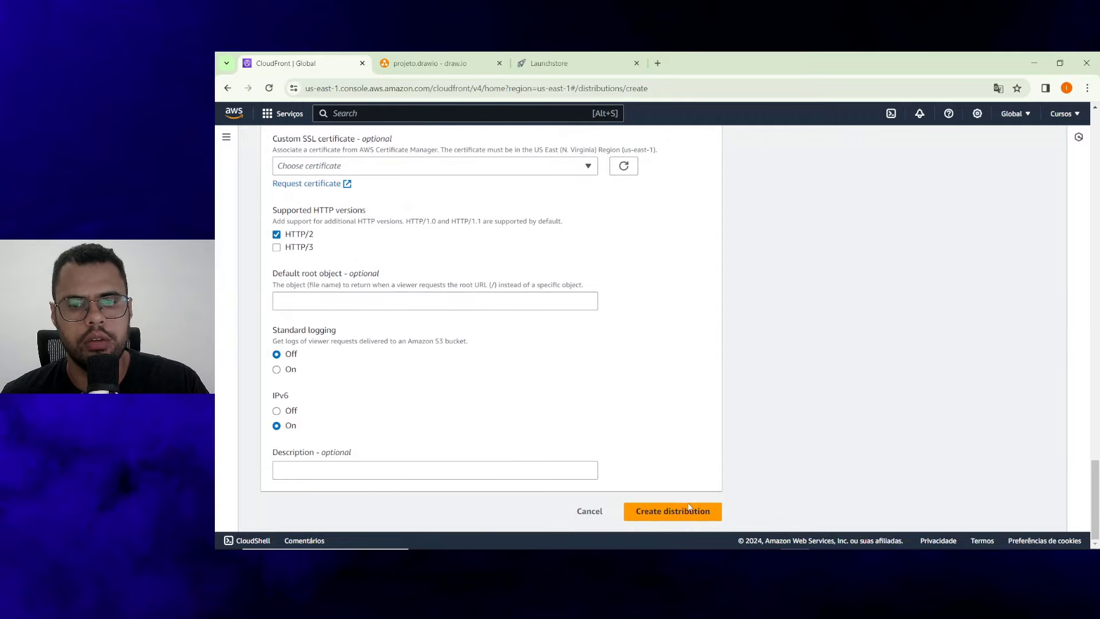
{"action": "left_click", "coordinate": [671, 519]}
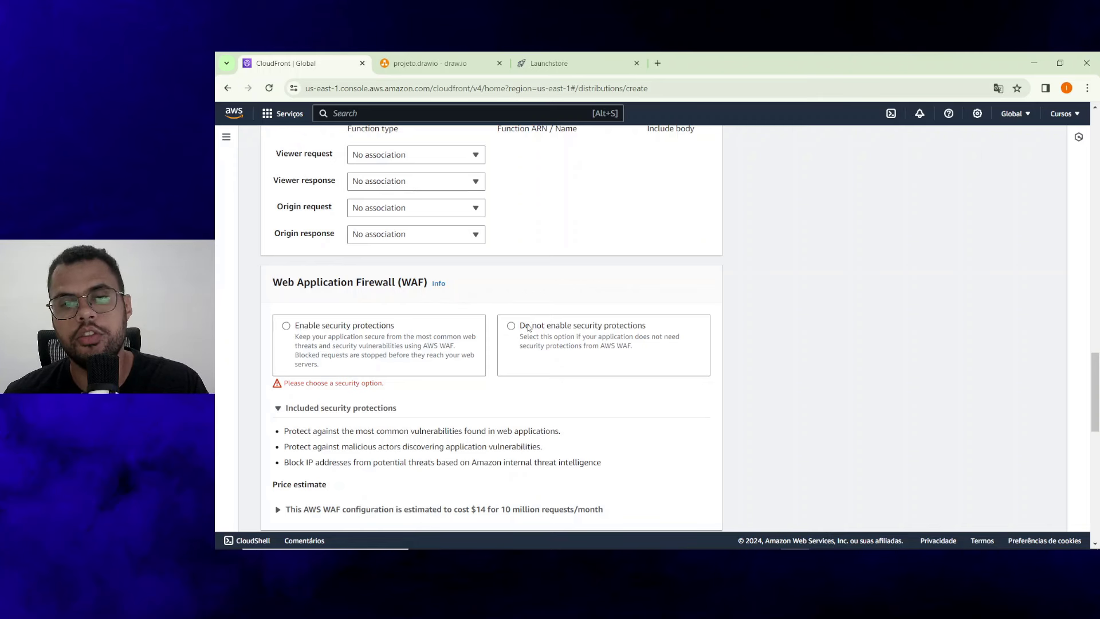
{"action": "left_click", "coordinate": [527, 328]}
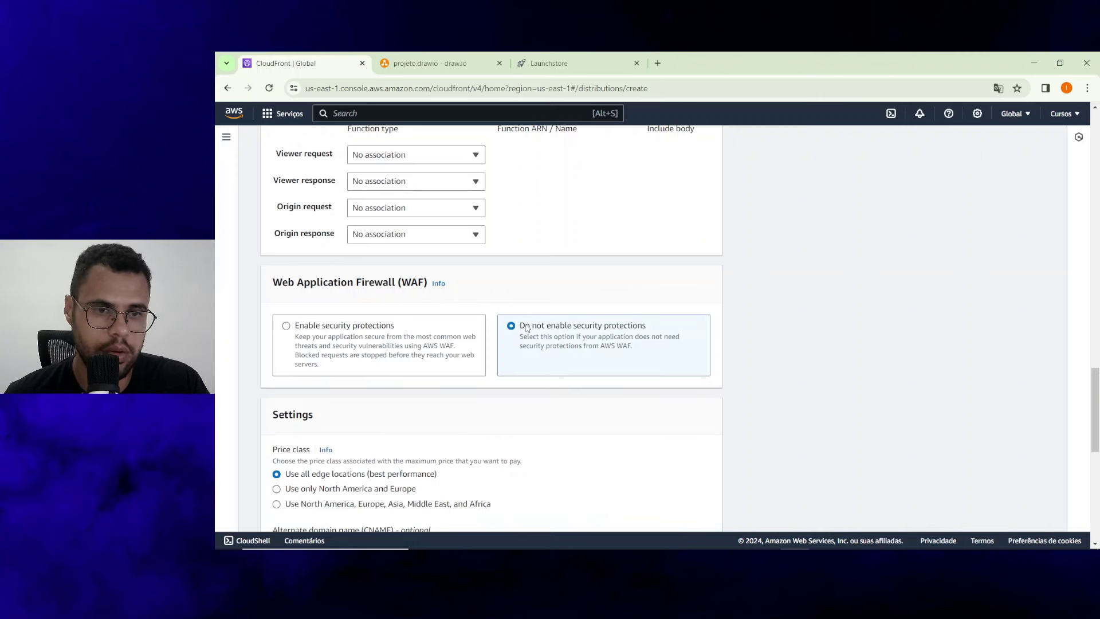
Check the custom SSL certificate options, leave the remaining settings at their defaults, and create the distribution.
{"action": "scroll", "coordinate": [527, 330], "scroll_direction": "down", "scroll_amount": 5}
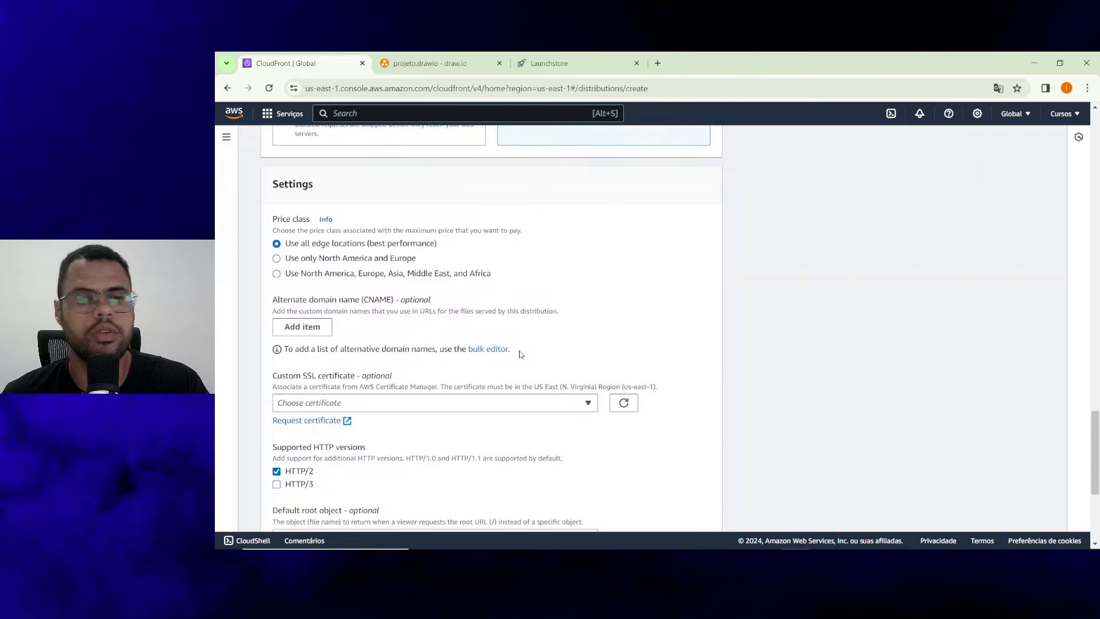
{"action": "left_click", "coordinate": [511, 348]}
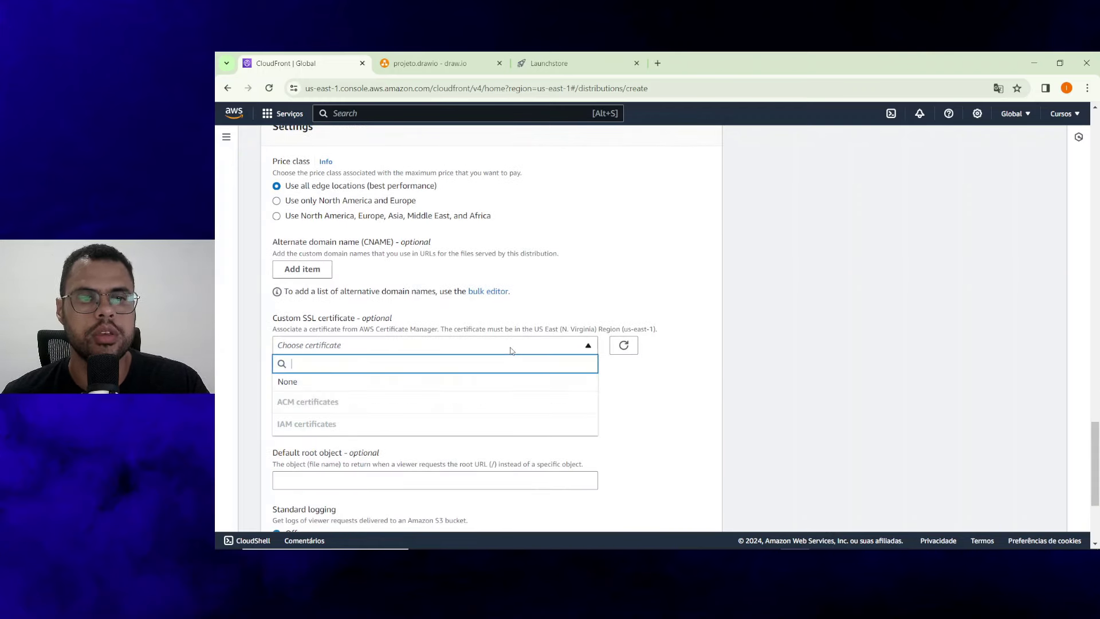
{"action": "left_click", "coordinate": [498, 380]}
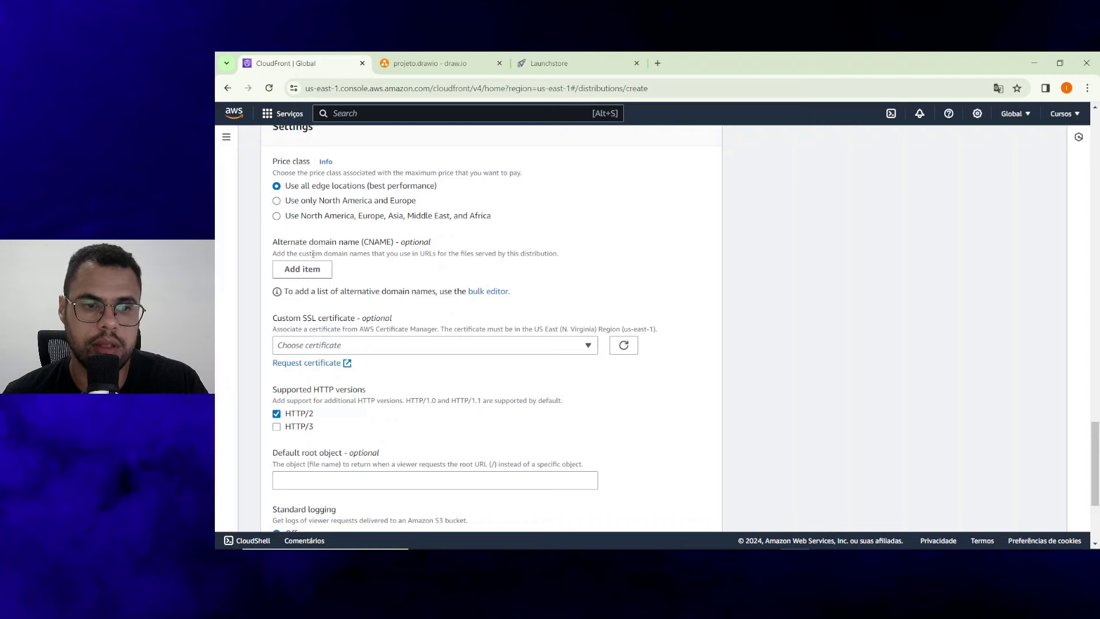
{"action": "scroll", "coordinate": [314, 254], "scroll_direction": "down", "scroll_amount": 3}
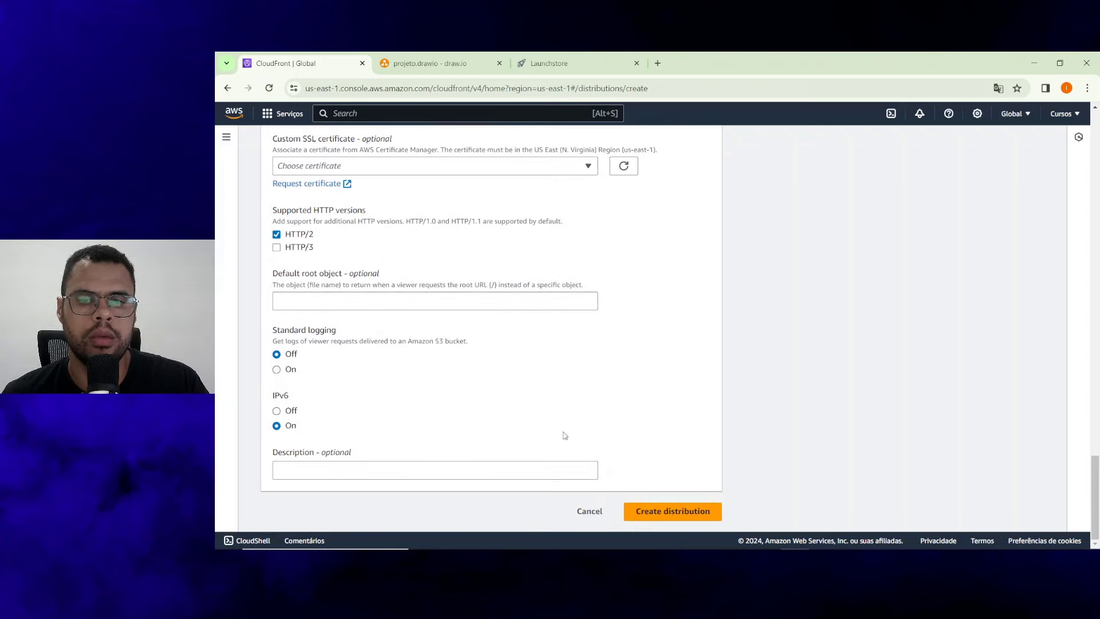
{"action": "left_click", "coordinate": [675, 510]}
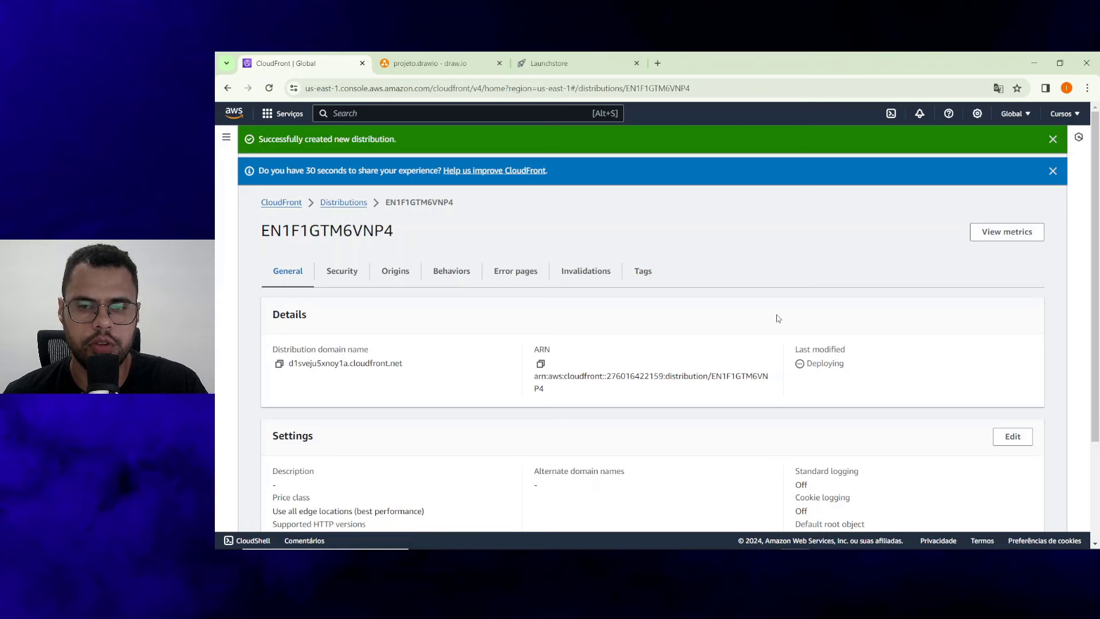
Check the new distribution's deployment status and dismiss both notification banners on its details page.
{"action": "left_click_drag", "start_coordinate": [806, 367], "coordinate": [872, 367]}
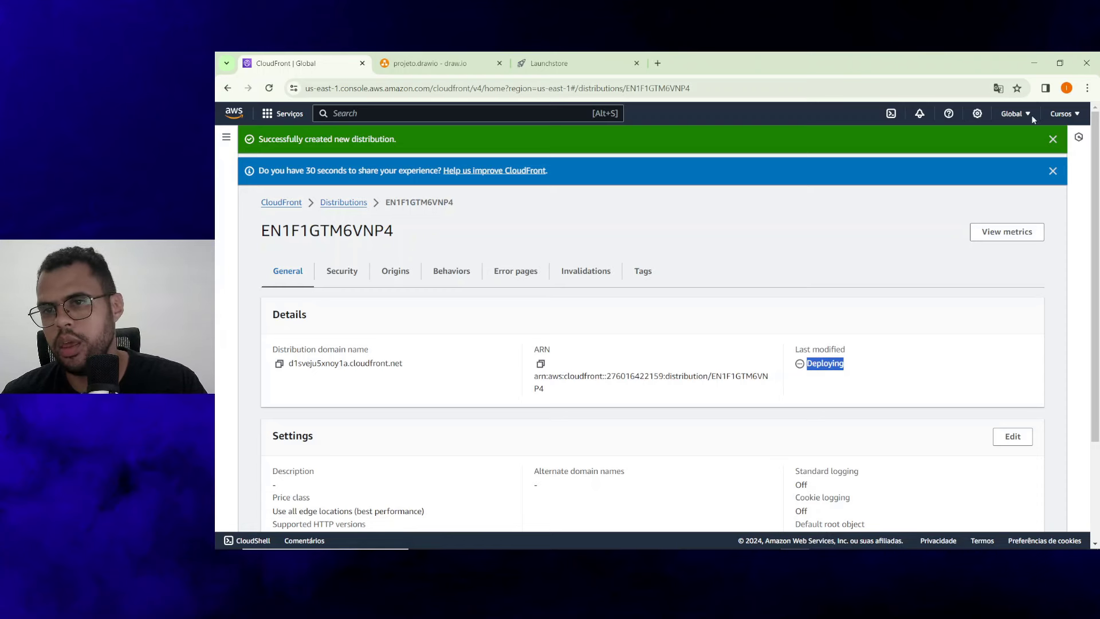
{"action": "left_click", "coordinate": [1053, 140]}
{"action": "left_click", "coordinate": [1053, 143]}
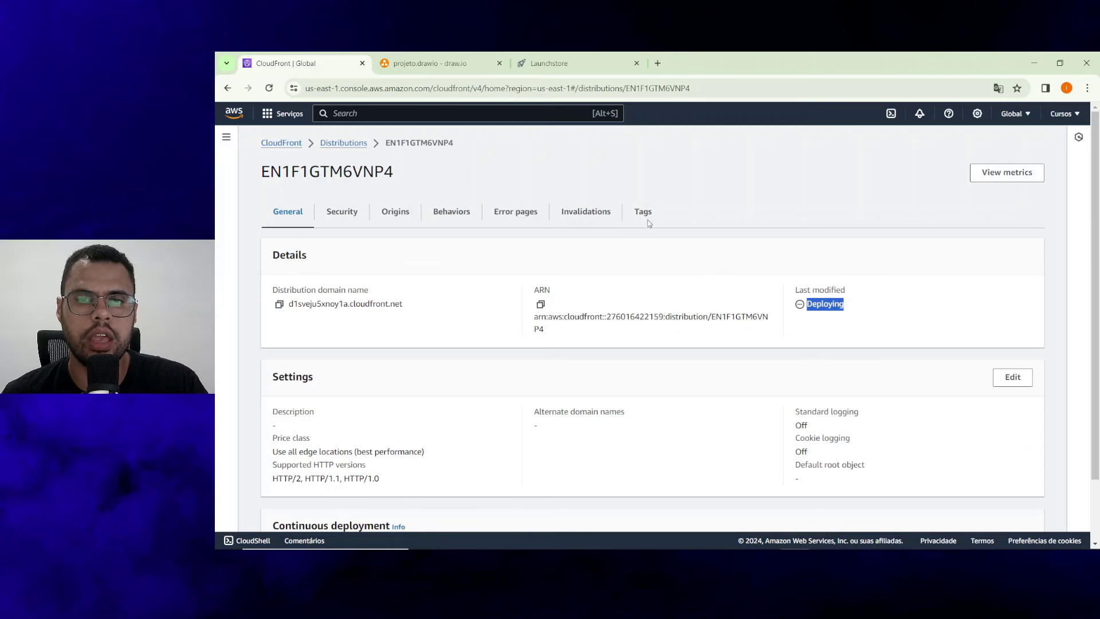
Go to the open Launchstore page and inspect the load balancer address it is served from.
{"action": "left_click", "coordinate": [549, 63]}
{"action": "double_click", "coordinate": [370, 91]}
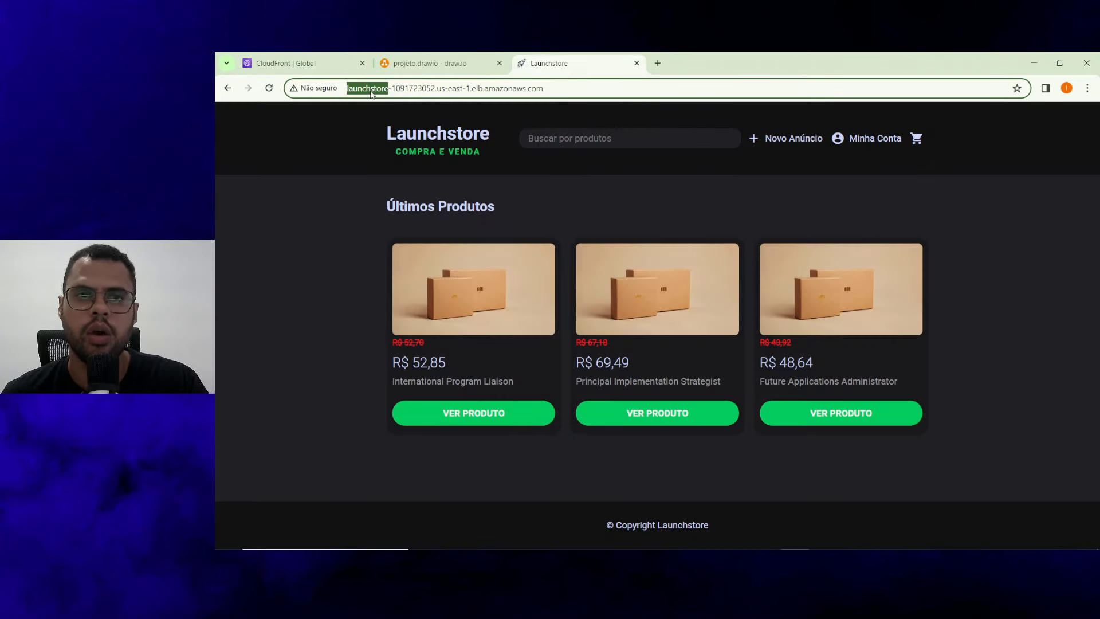
{"action": "triple_click", "coordinate": [371, 92]}
Switch to the projeto.drawio diagram and examine how CLOUDFRONT, AWS ELB and the AWS EC2 instances are connected.
{"action": "left_click", "coordinate": [435, 64]}
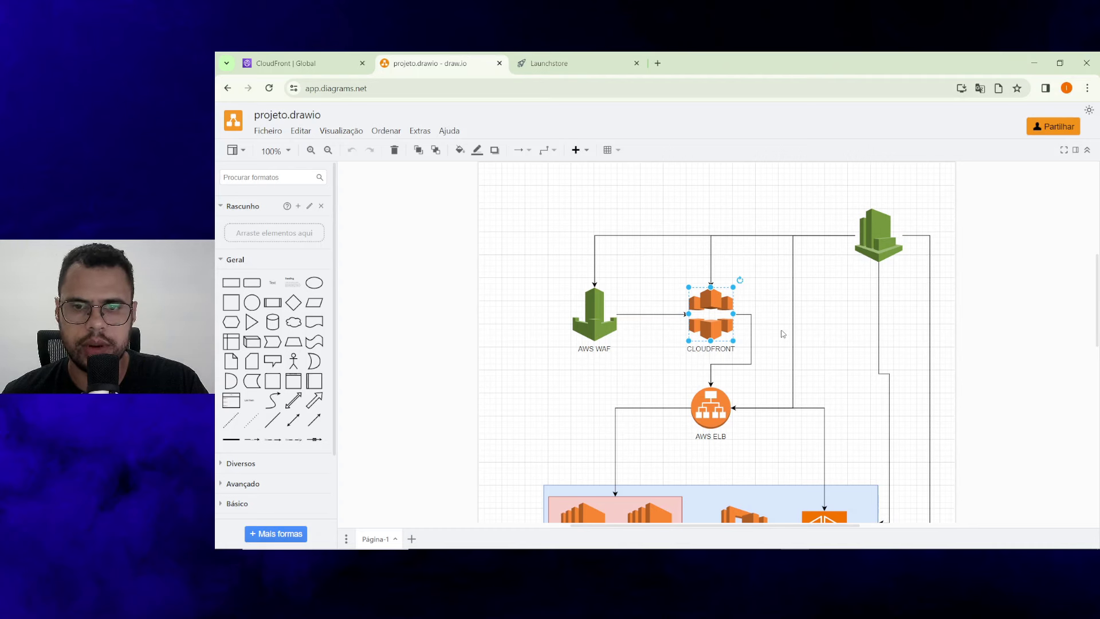
{"action": "left_click", "coordinate": [721, 408]}
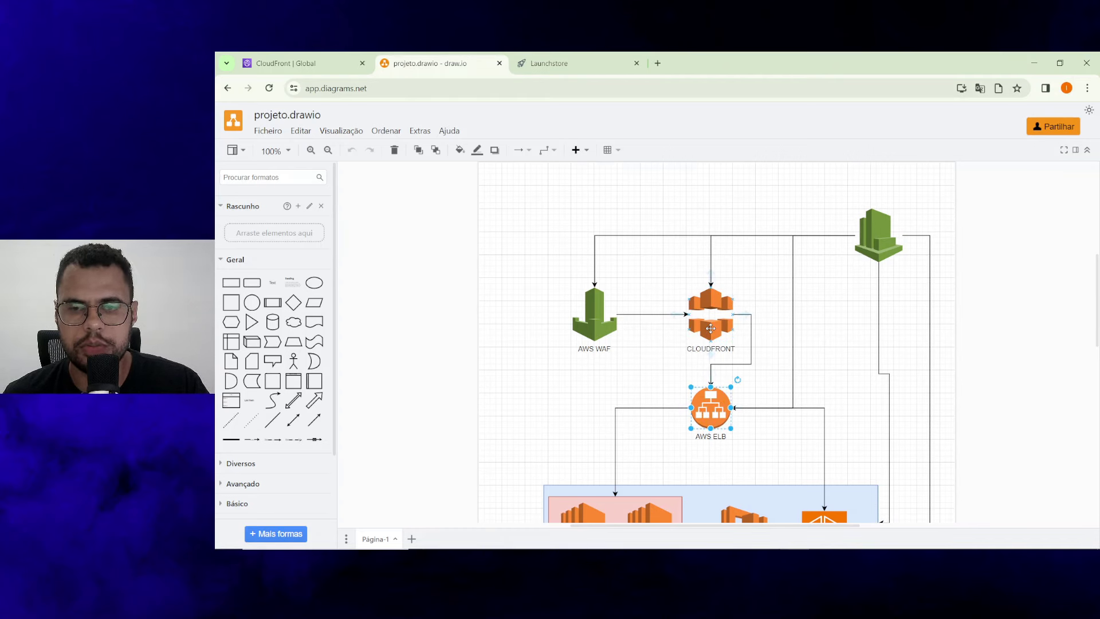
{"action": "left_click", "coordinate": [711, 329]}
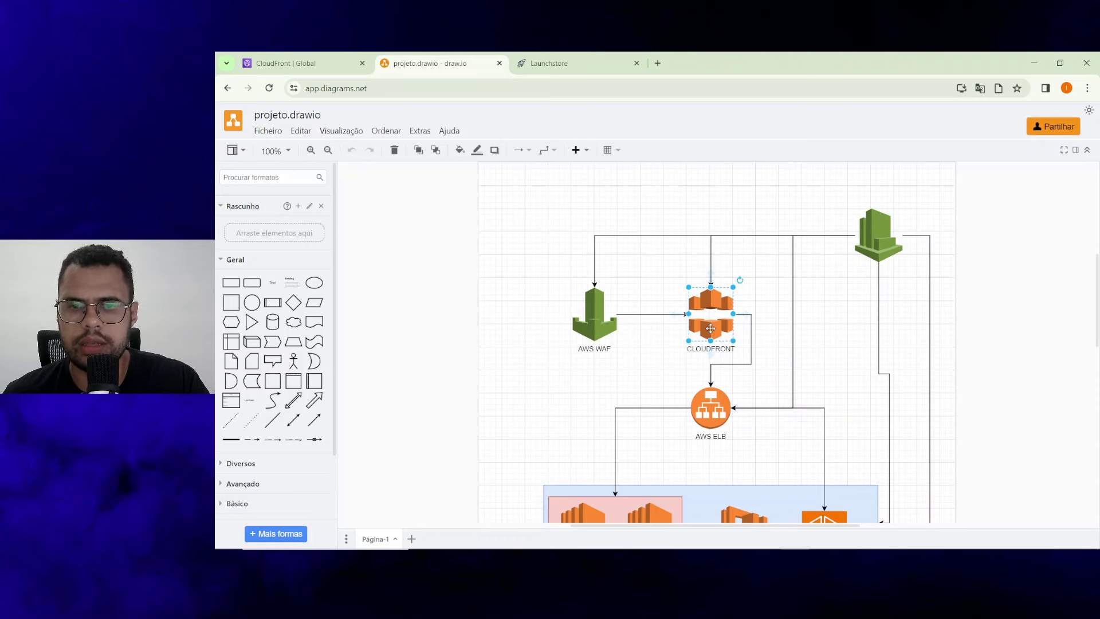
{"action": "left_click", "coordinate": [709, 402]}
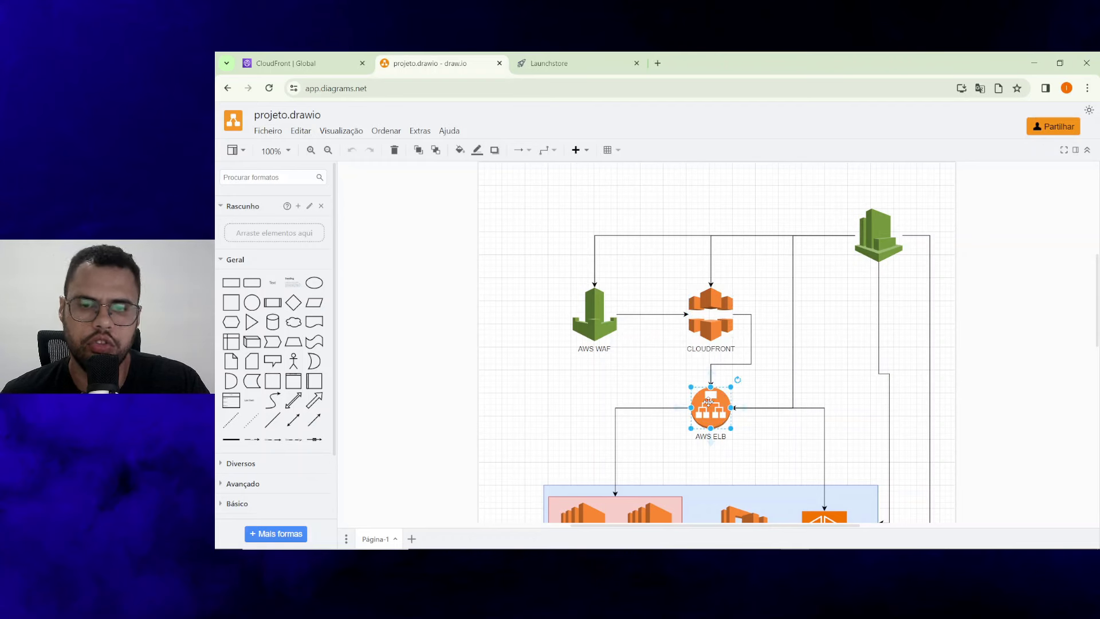
{"action": "scroll", "coordinate": [706, 348], "scroll_direction": "down", "scroll_amount": 2}
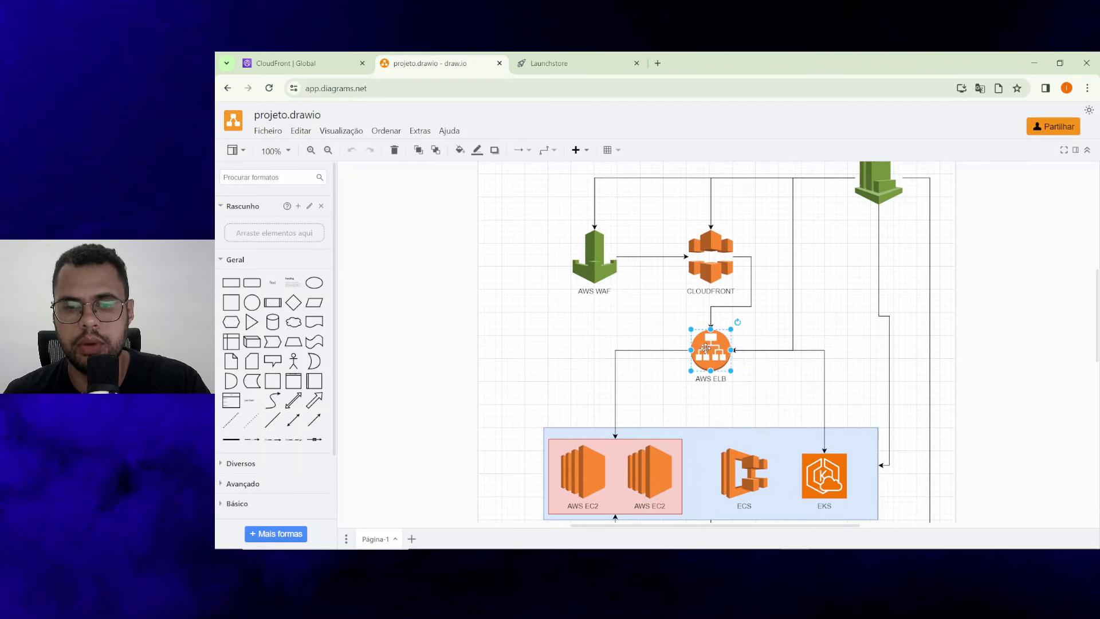
{"action": "left_click", "coordinate": [575, 488]}
{"action": "left_click", "coordinate": [712, 357]}
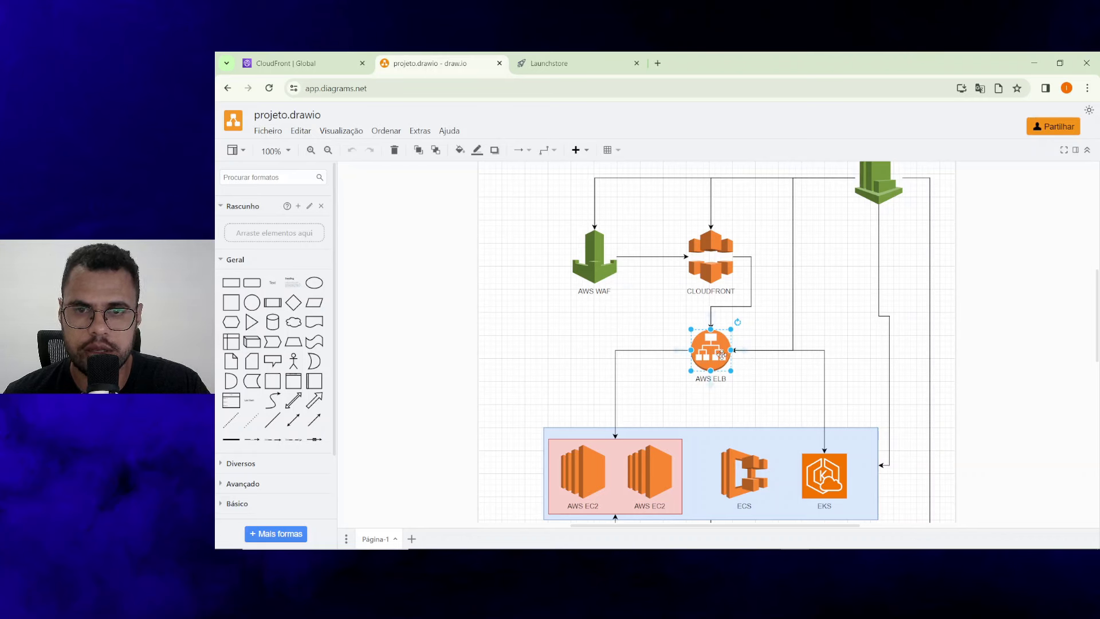
{"action": "key", "text": "Escape"}
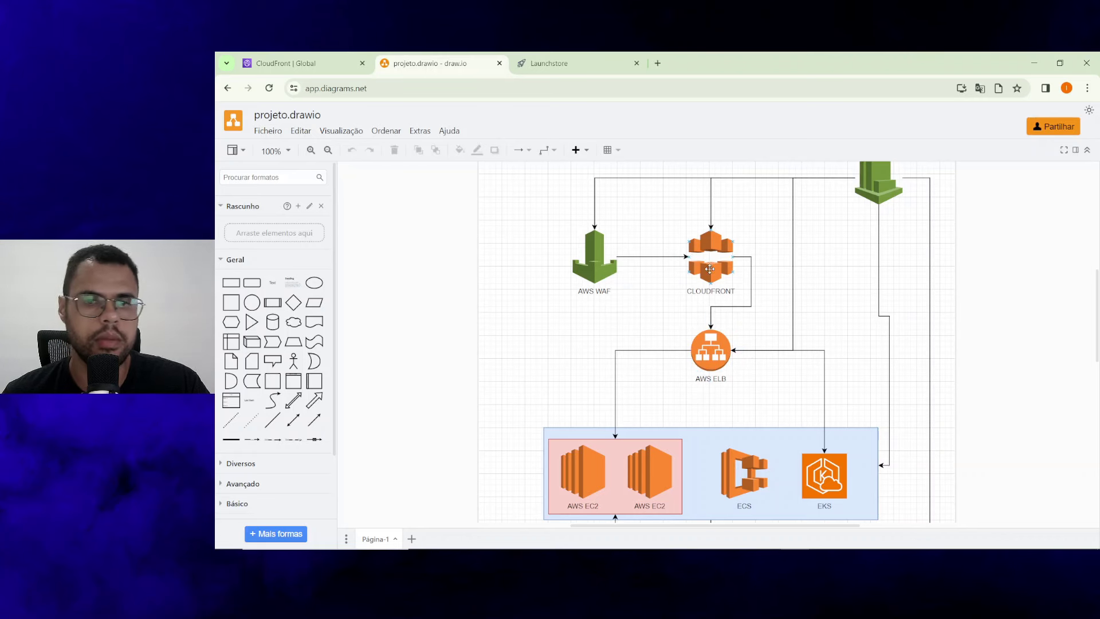
{"action": "left_click", "coordinate": [710, 273]}
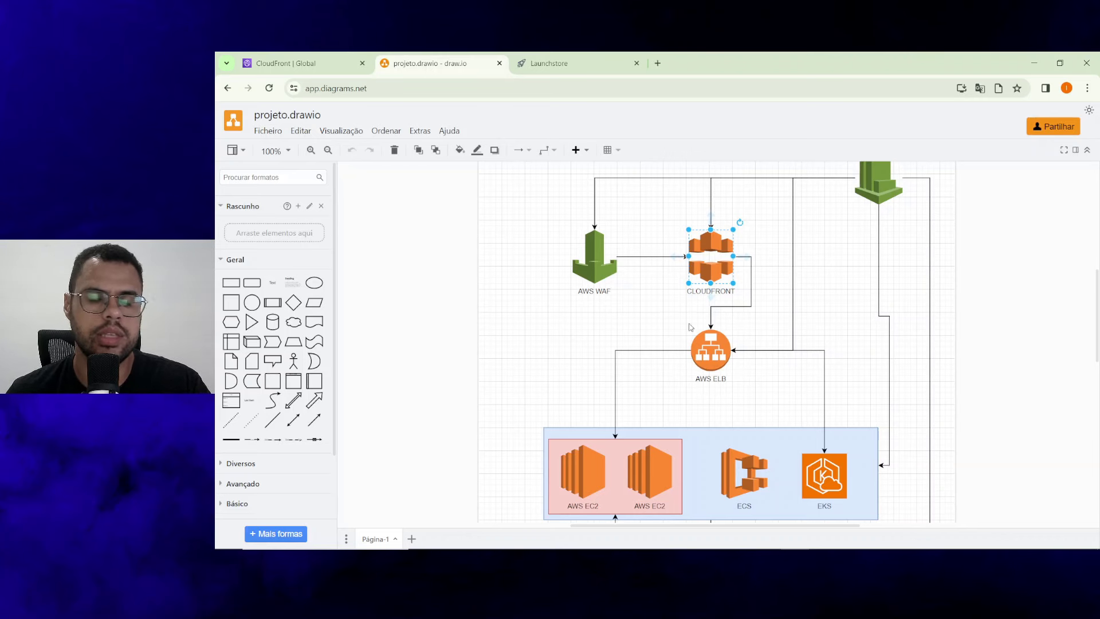
{"action": "left_click", "coordinate": [586, 476]}
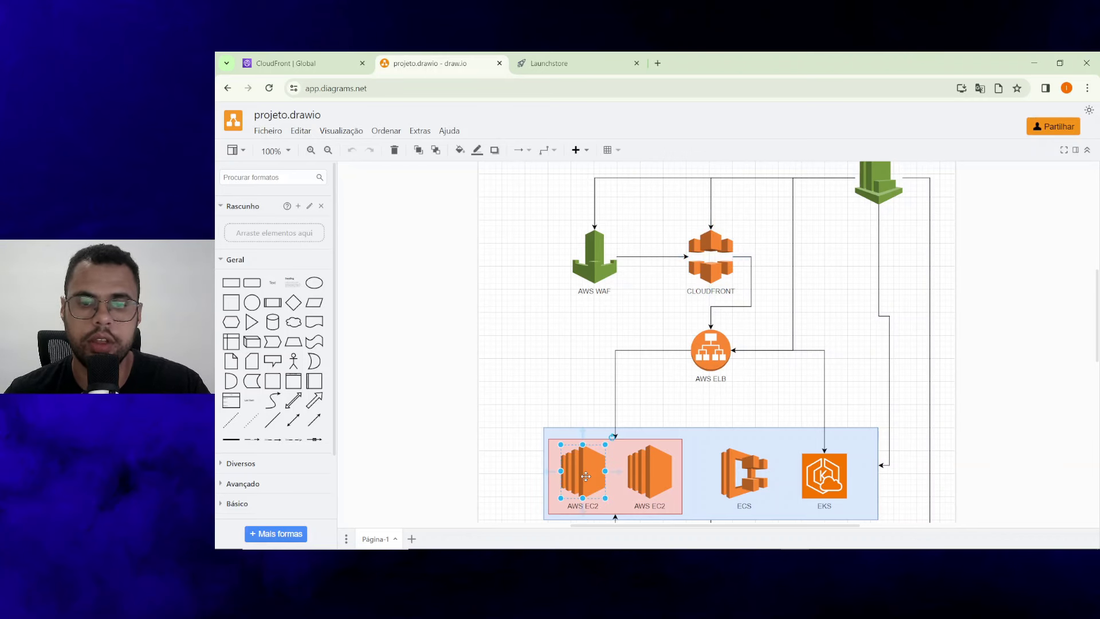
{"action": "left_click", "coordinate": [724, 352]}
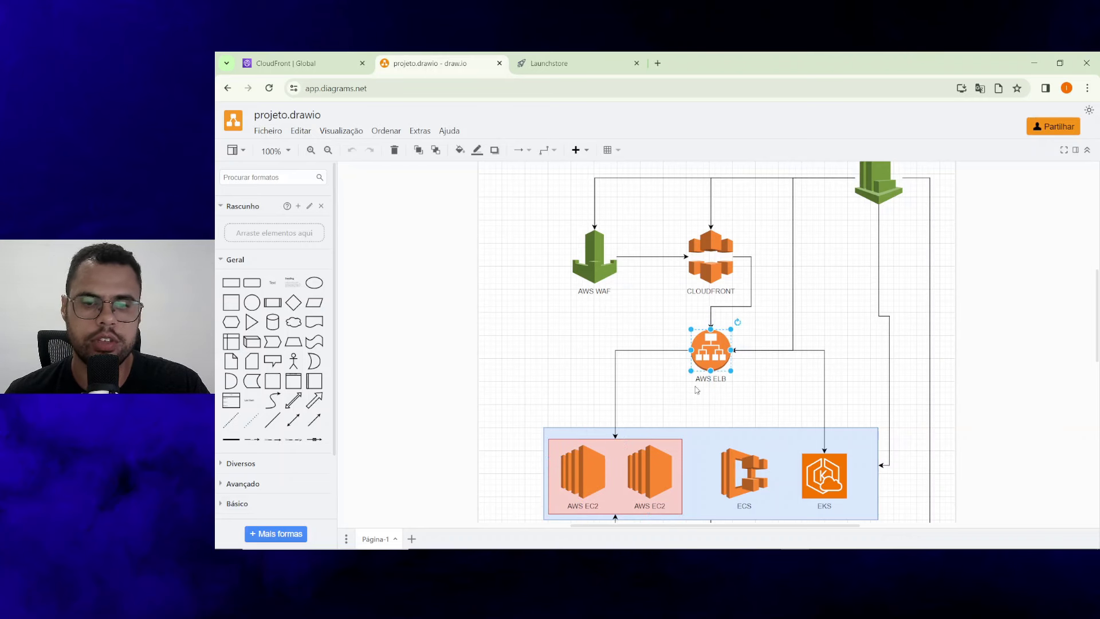
{"action": "left_click", "coordinate": [711, 264]}
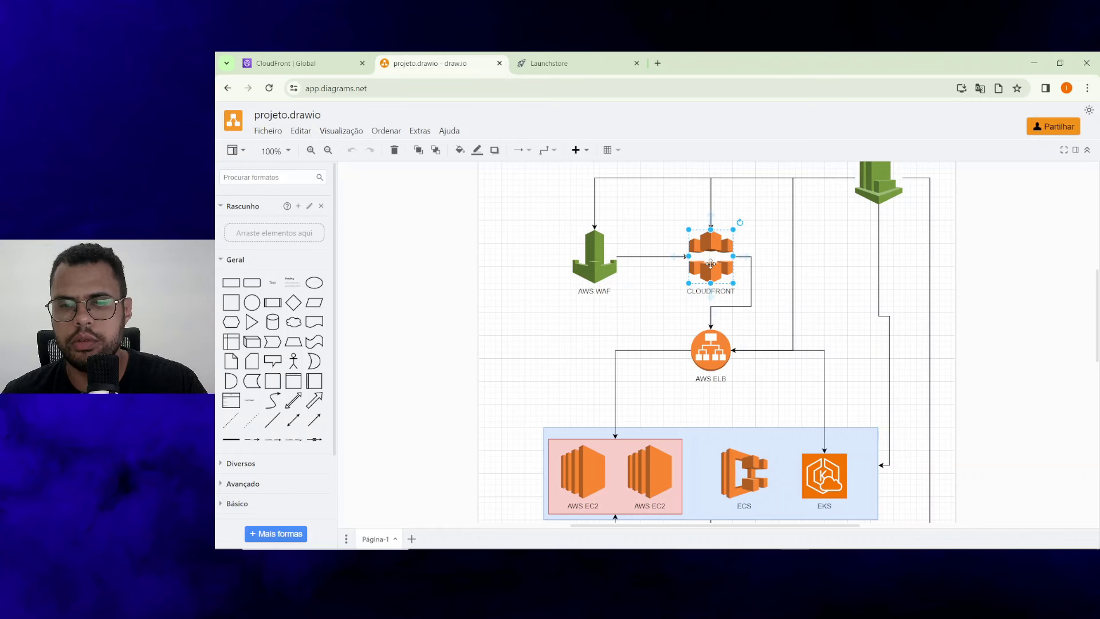
{"action": "left_click", "coordinate": [709, 343]}
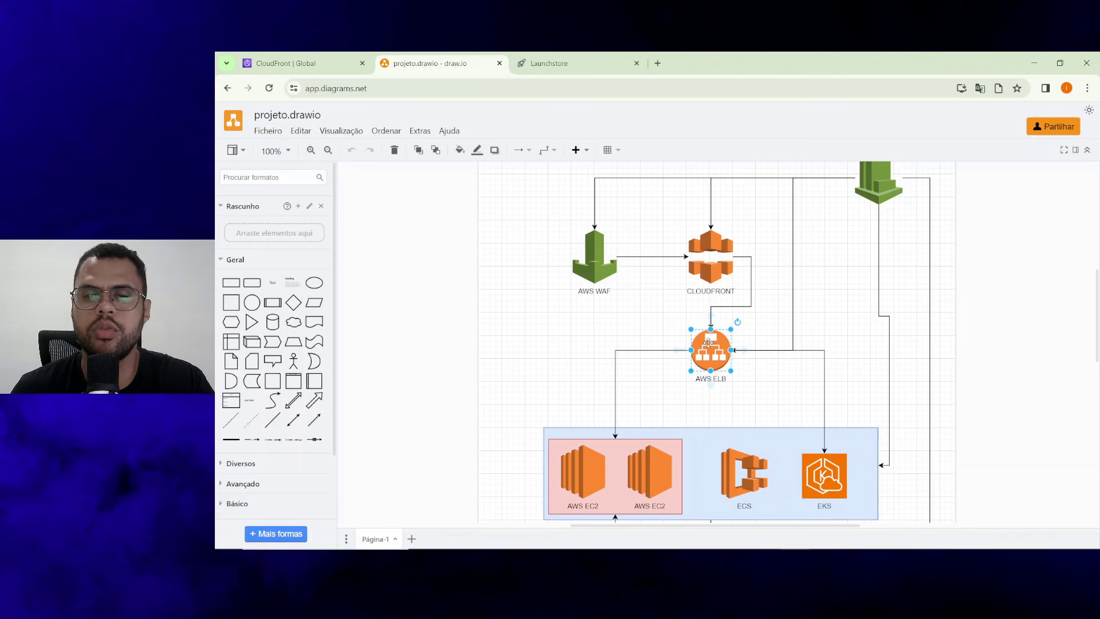
Return to the CloudFront distribution's details and copy its distribution domain name.
{"action": "left_click", "coordinate": [571, 63]}
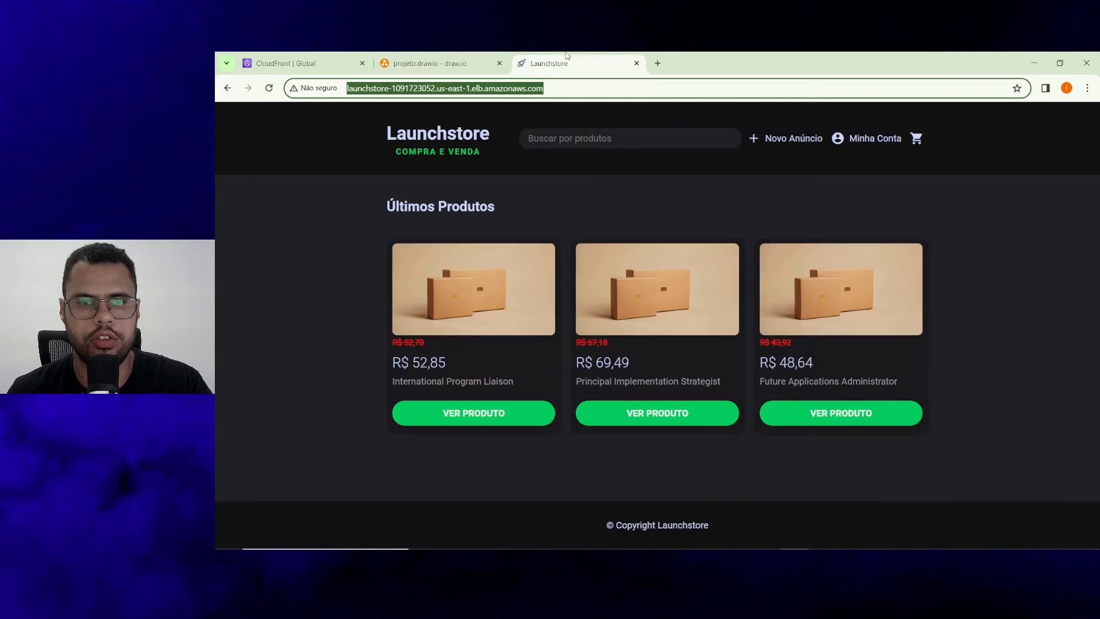
{"action": "left_click", "coordinate": [304, 63]}
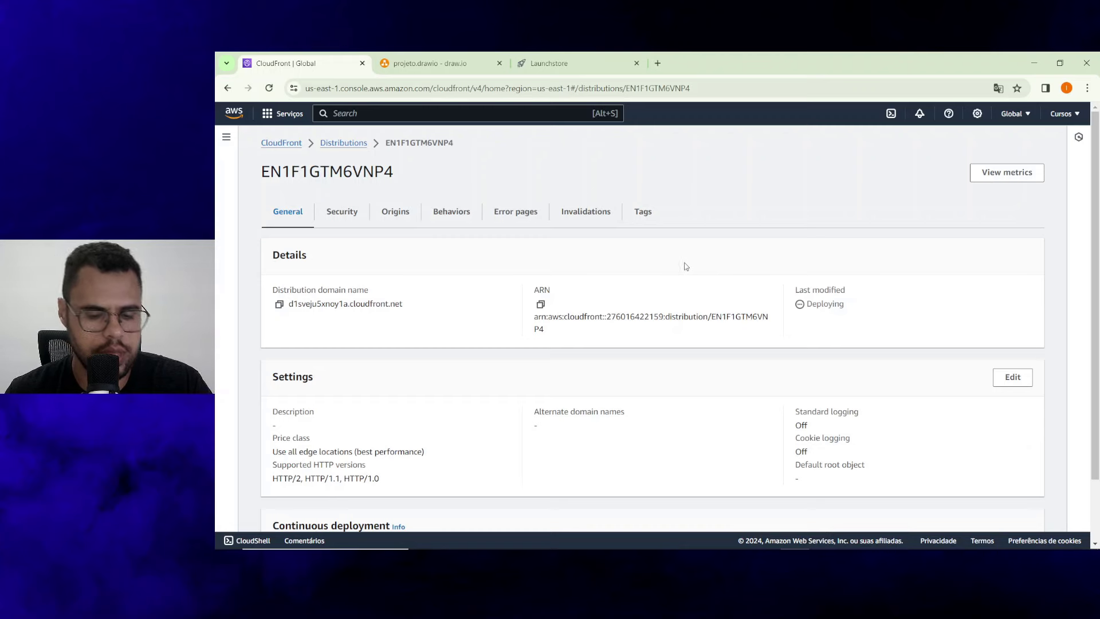
{"action": "left_click", "coordinate": [1014, 113]}
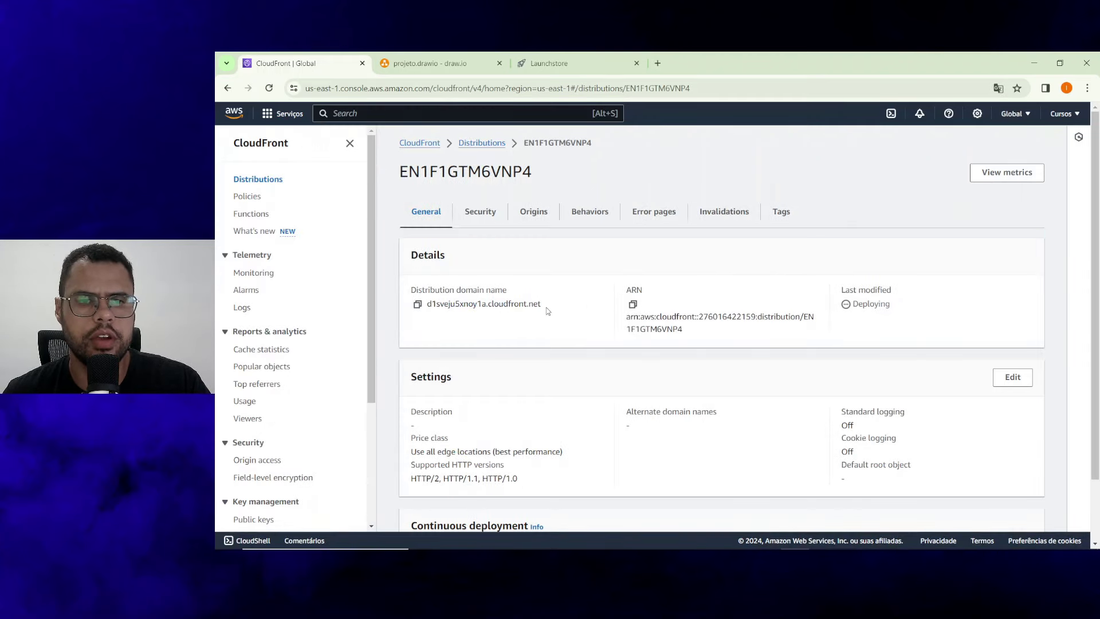
{"action": "left_click", "coordinate": [418, 305]}
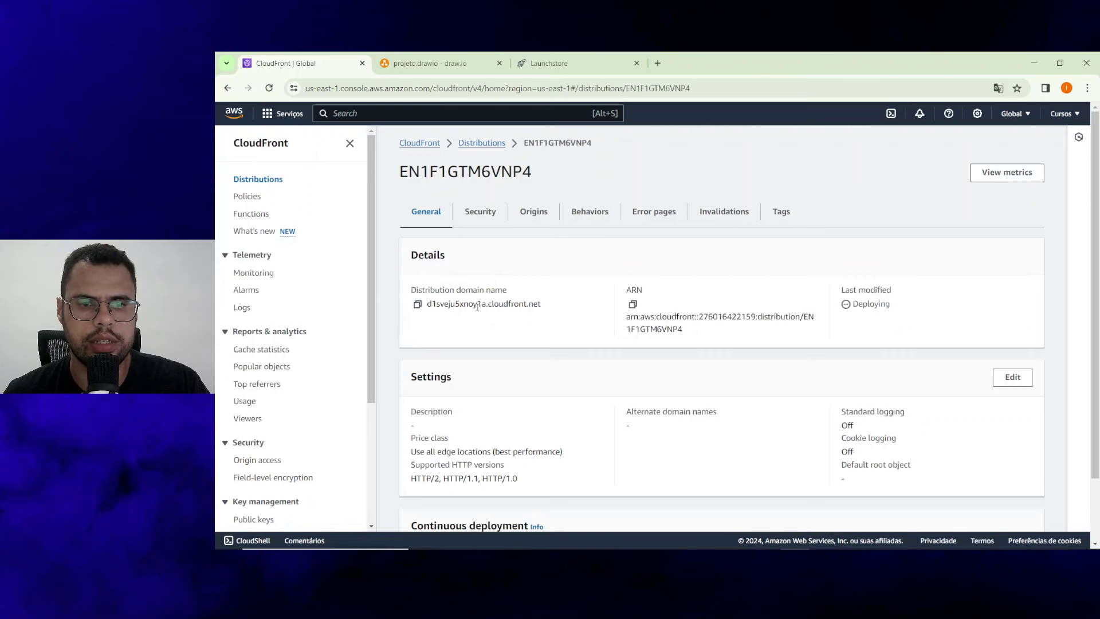
{"action": "left_click", "coordinate": [417, 305]}
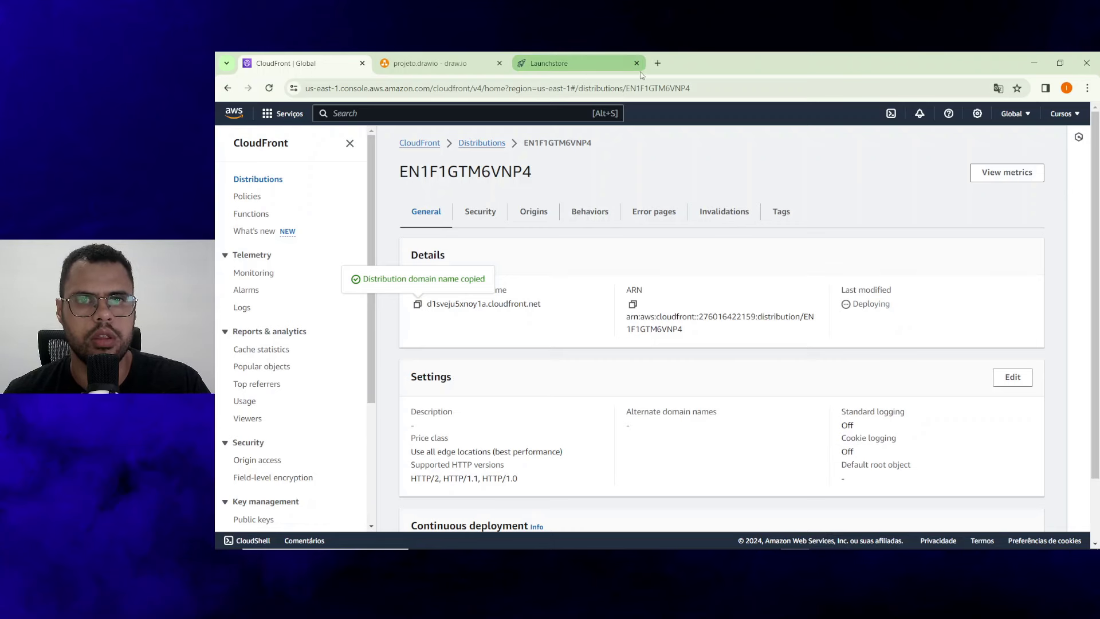
Open the copied CloudFront domain name in a new browser tab.
{"action": "left_click", "coordinate": [659, 64]}
{"action": "key", "text": "ctrl+v"}
{"action": "key", "text": "Return"}
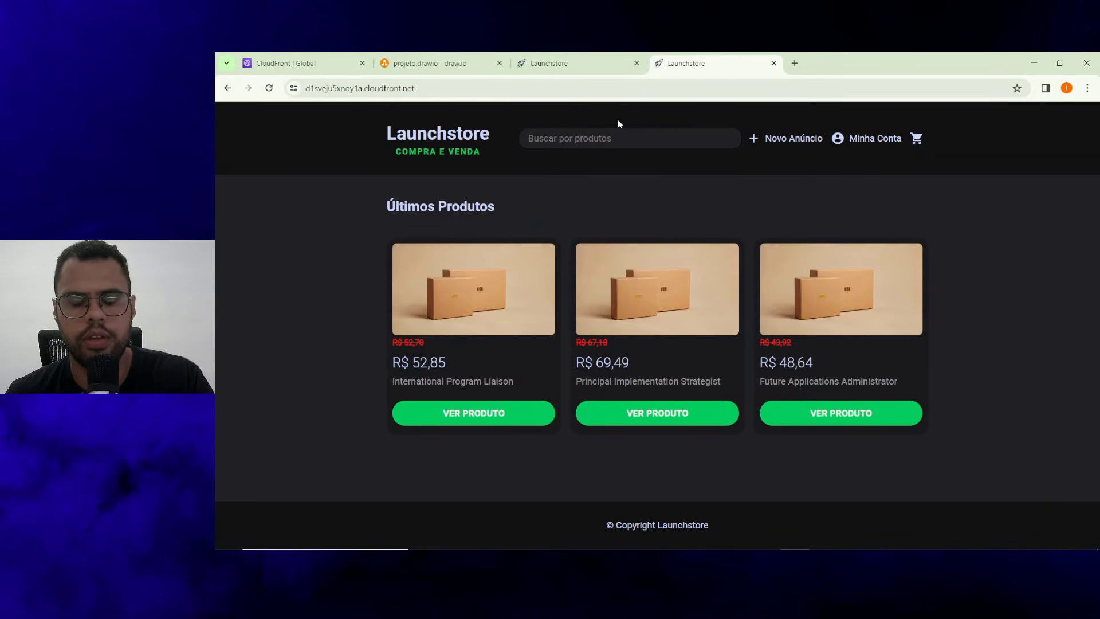
Check the distribution's deployment status, reload the Launchstore page served through CloudFront, and return to the distribution details.
{"action": "key", "text": "ctrl+1"}
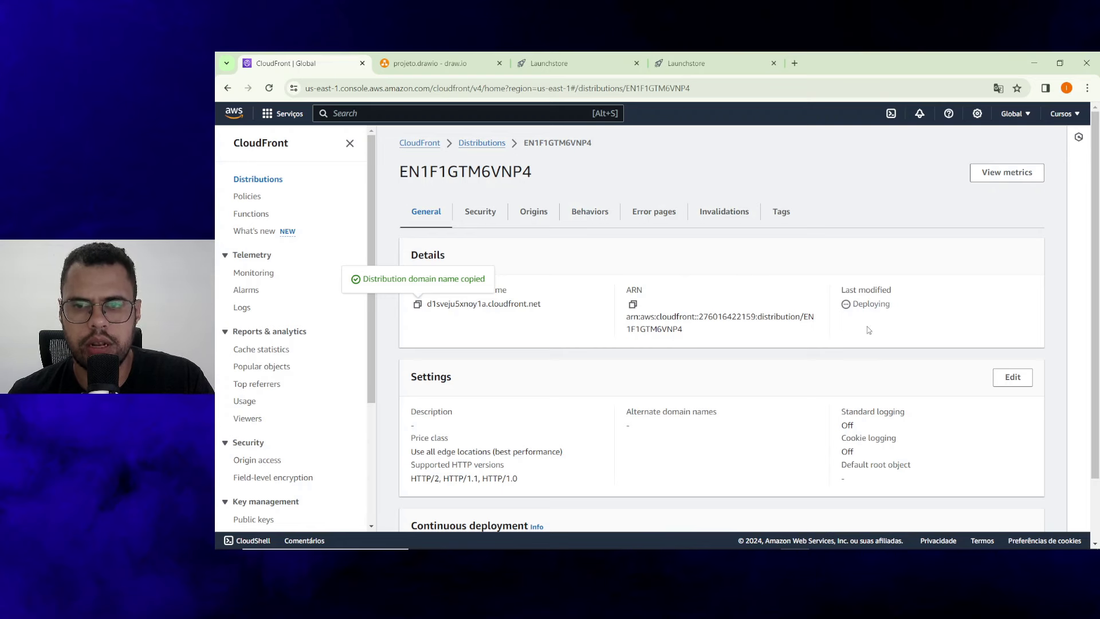
{"action": "key", "text": "ctrl+4"}
{"action": "key", "text": "F5"}
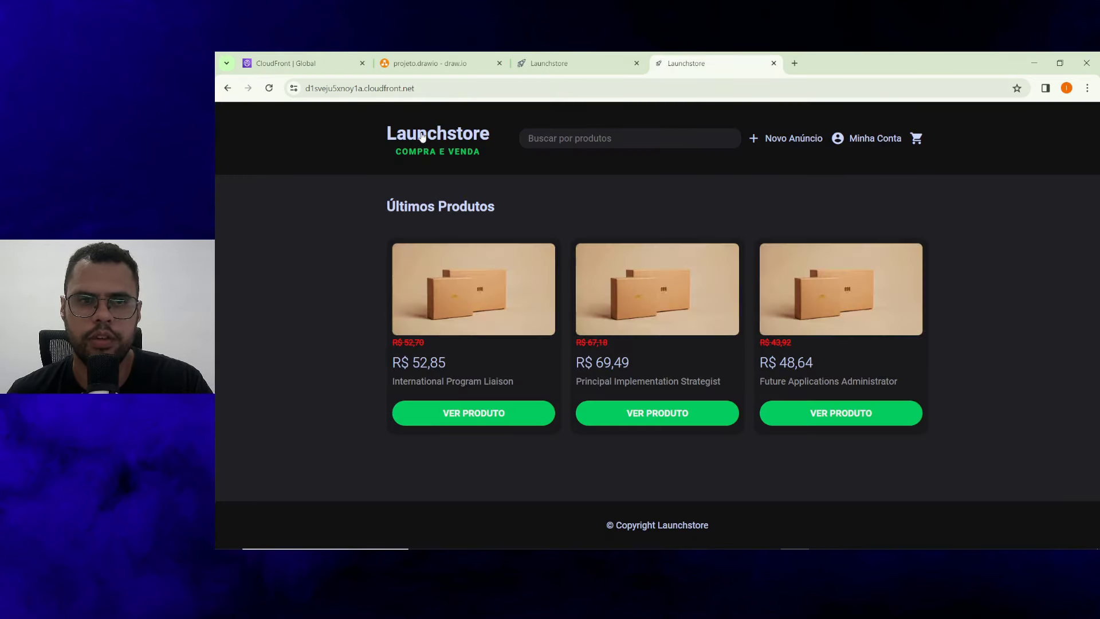
{"action": "left_click", "coordinate": [340, 57]}
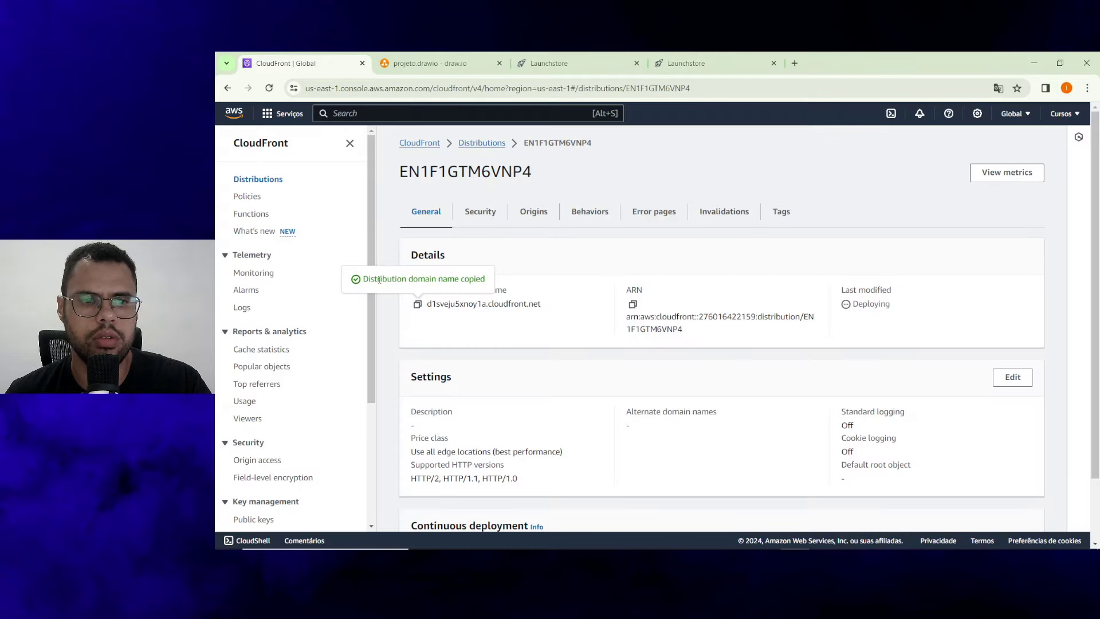
Open CloudFront's cache statistics and examine the total requests, viewer requests by result type, and bytes transferred charts.
{"action": "left_click", "coordinate": [270, 349]}
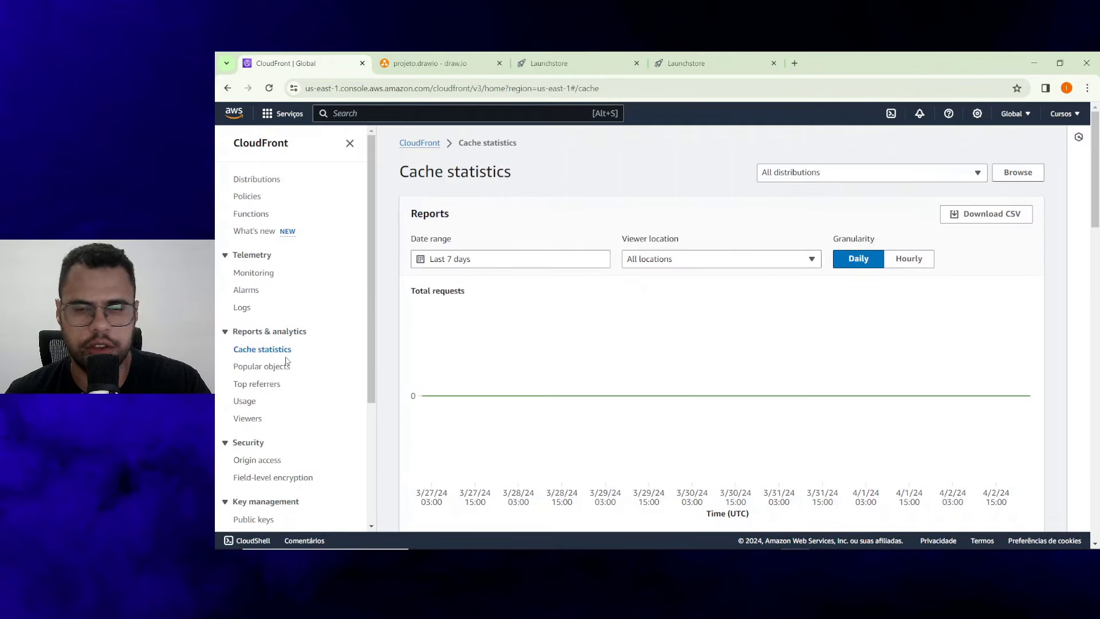
{"action": "scroll", "coordinate": [553, 367], "scroll_direction": "down", "scroll_amount": 2}
{"action": "scroll", "coordinate": [554, 364], "scroll_direction": "down", "scroll_amount": 3}
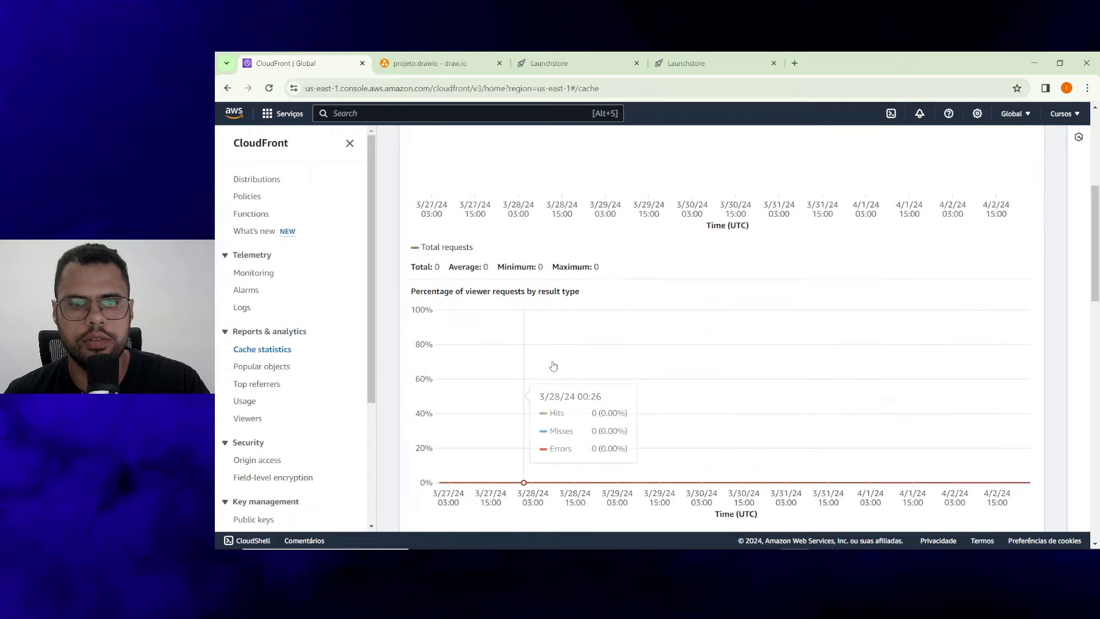
{"action": "scroll", "coordinate": [551, 364], "scroll_direction": "up", "scroll_amount": 2}
{"action": "scroll", "coordinate": [492, 319], "scroll_direction": "down", "scroll_amount": 4}
{"action": "scroll", "coordinate": [492, 320], "scroll_direction": "down", "scroll_amount": 3}
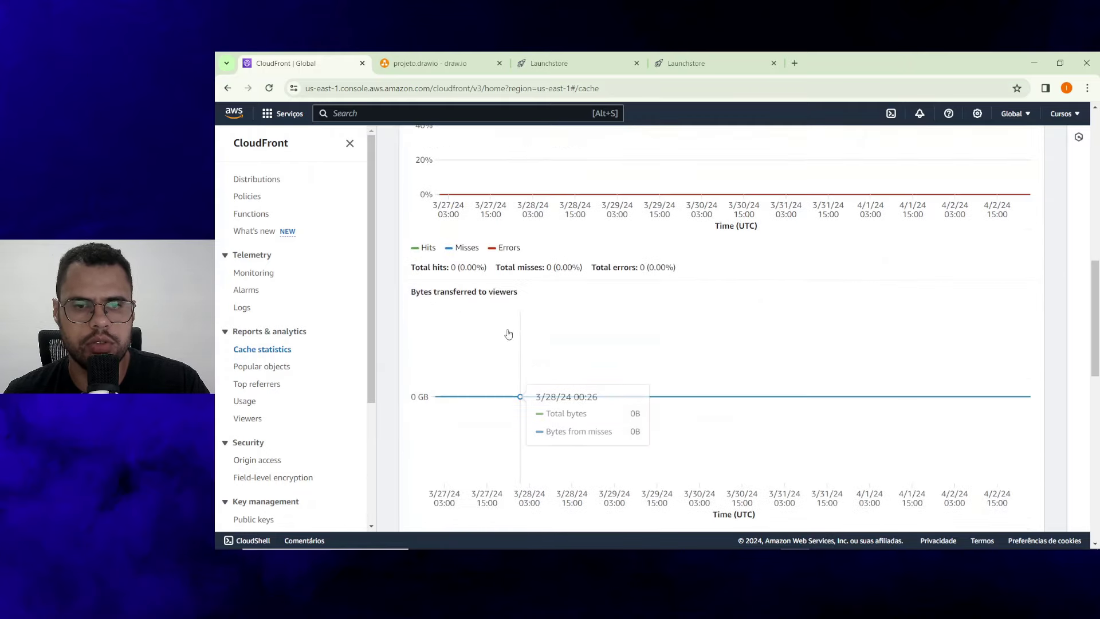
{"action": "scroll", "coordinate": [508, 334], "scroll_direction": "up", "scroll_amount": 2}
{"action": "scroll", "coordinate": [508, 334], "scroll_direction": "up", "scroll_amount": 6}
Reload the Launchstore page served through CloudFront and view the International Program Liaison product page.
{"action": "left_click", "coordinate": [677, 57]}
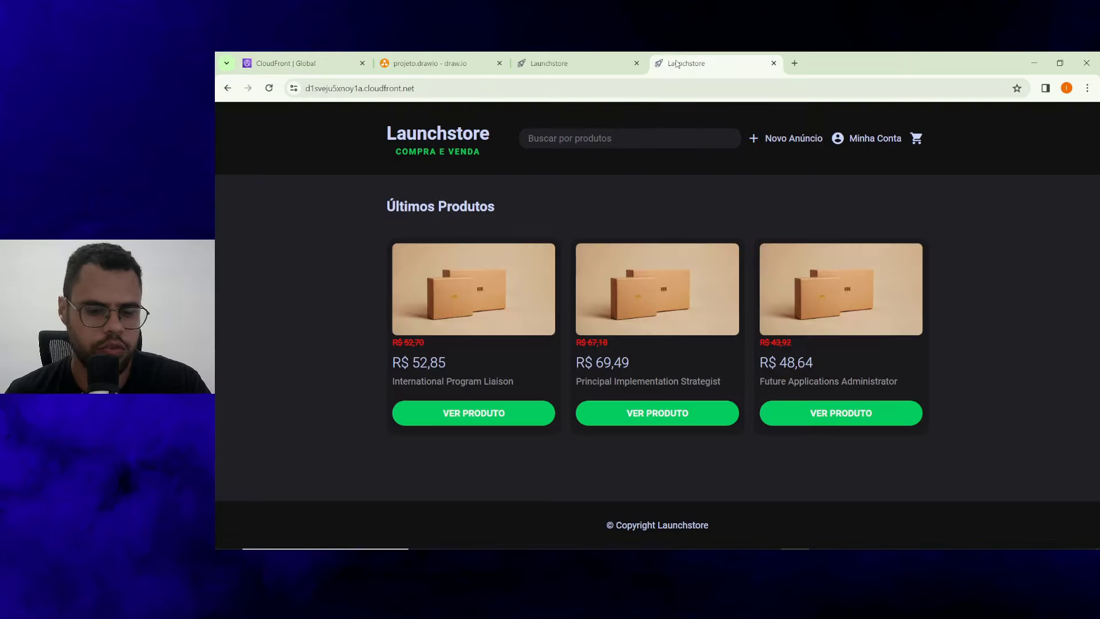
{"action": "key", "text": "F5"}
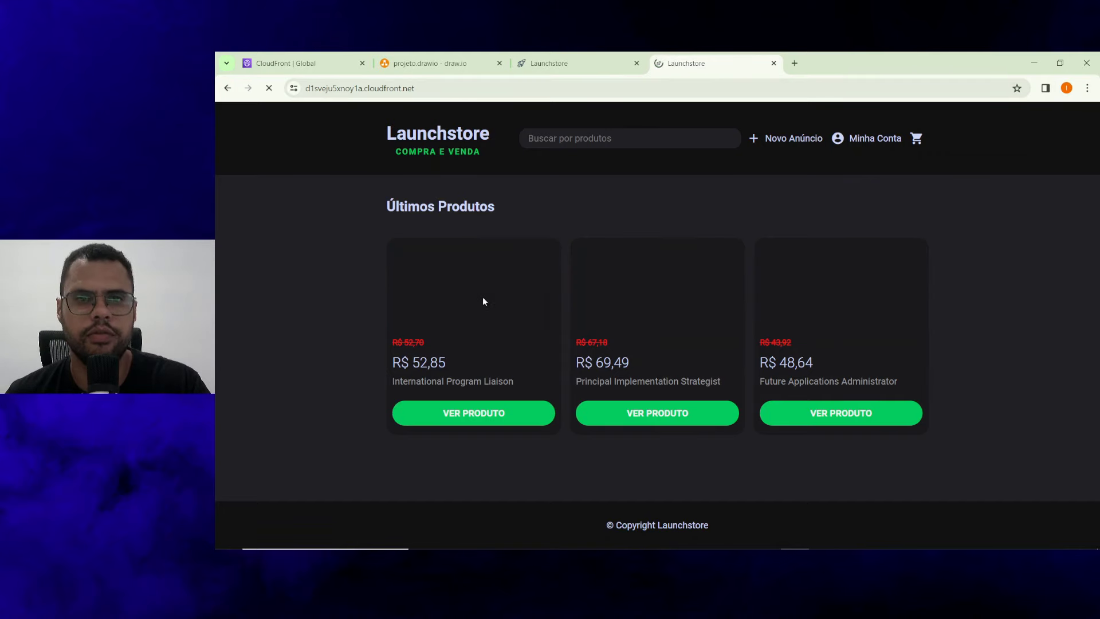
{"action": "left_click", "coordinate": [482, 421]}
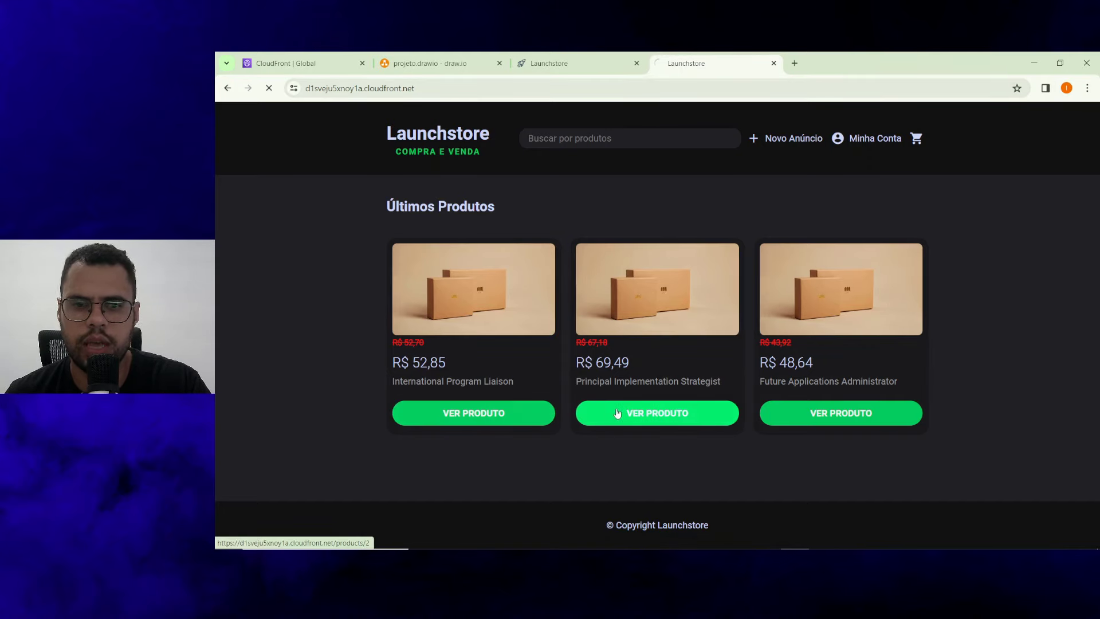
{"action": "scroll", "coordinate": [705, 390], "scroll_direction": "down", "scroll_amount": 1}
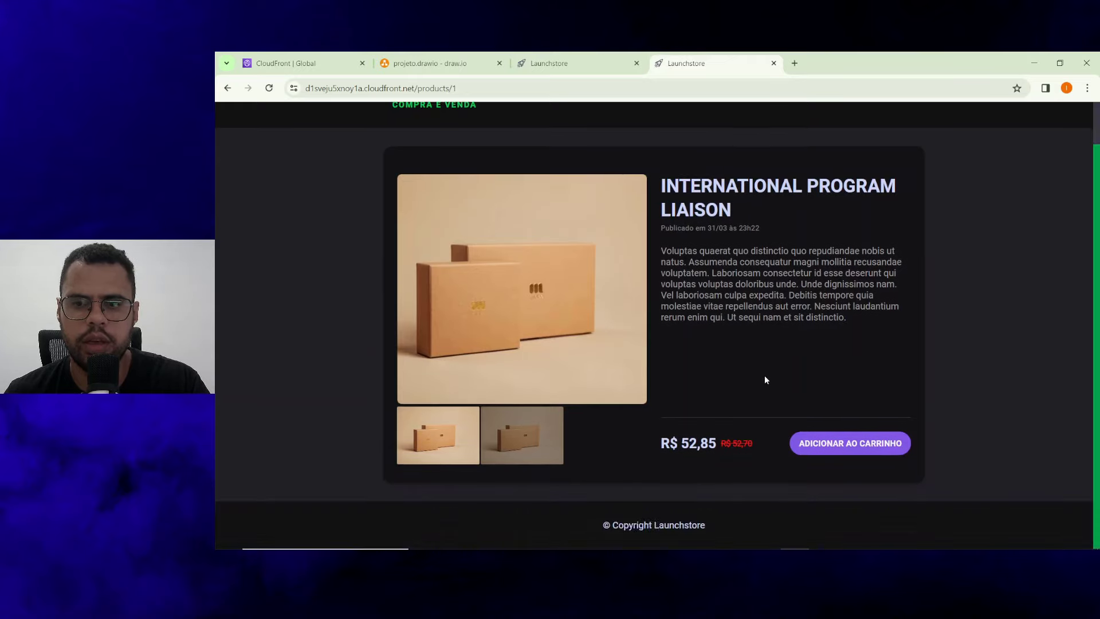
{"action": "scroll", "coordinate": [855, 428], "scroll_direction": "up", "scroll_amount": 1}
{"action": "scroll", "coordinate": [855, 428], "scroll_direction": "down", "scroll_amount": 1}
{"action": "scroll", "coordinate": [829, 451], "scroll_direction": "up", "scroll_amount": 1}
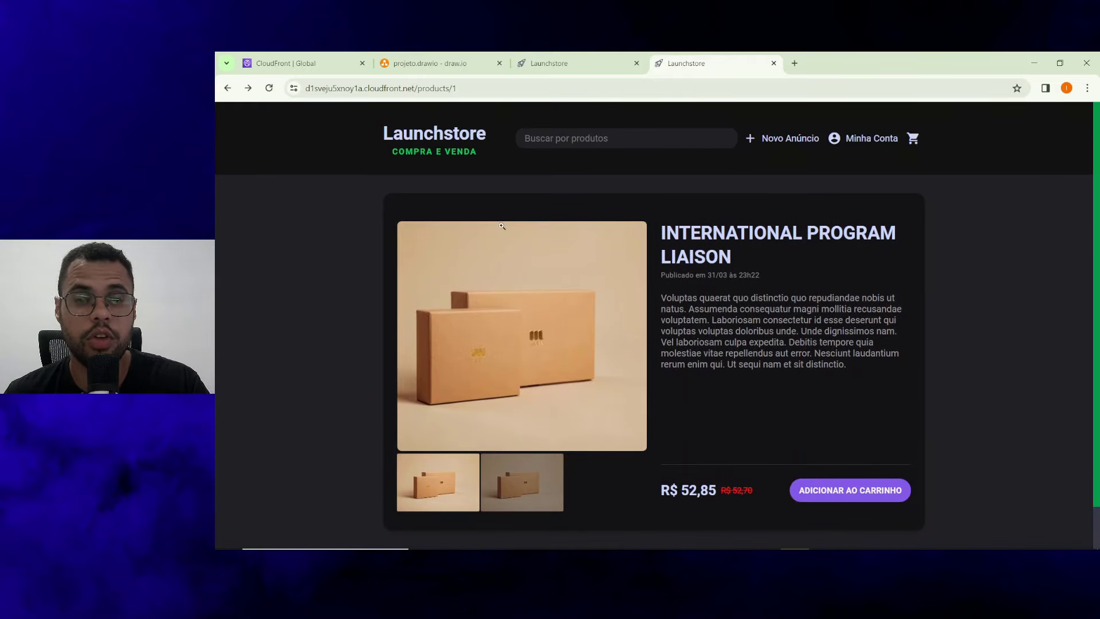
Visit the Principal Implementation Strategist and Future Applications Administrator product pages through the CloudFront domain, and return to the store's home page.
{"action": "left_click", "coordinate": [422, 139]}
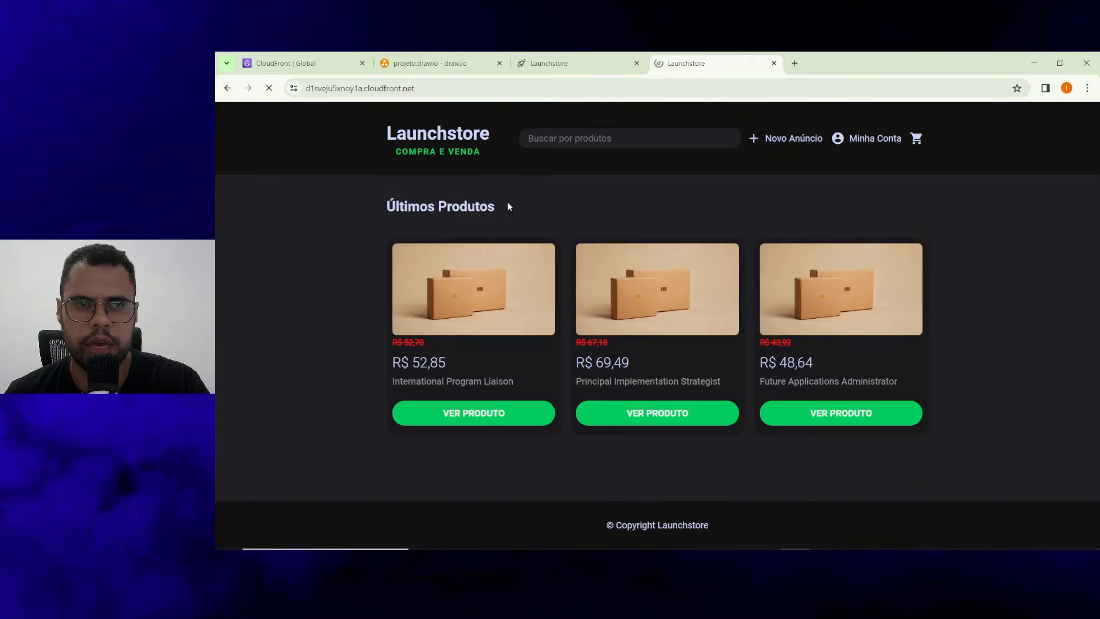
{"action": "left_click", "coordinate": [659, 412]}
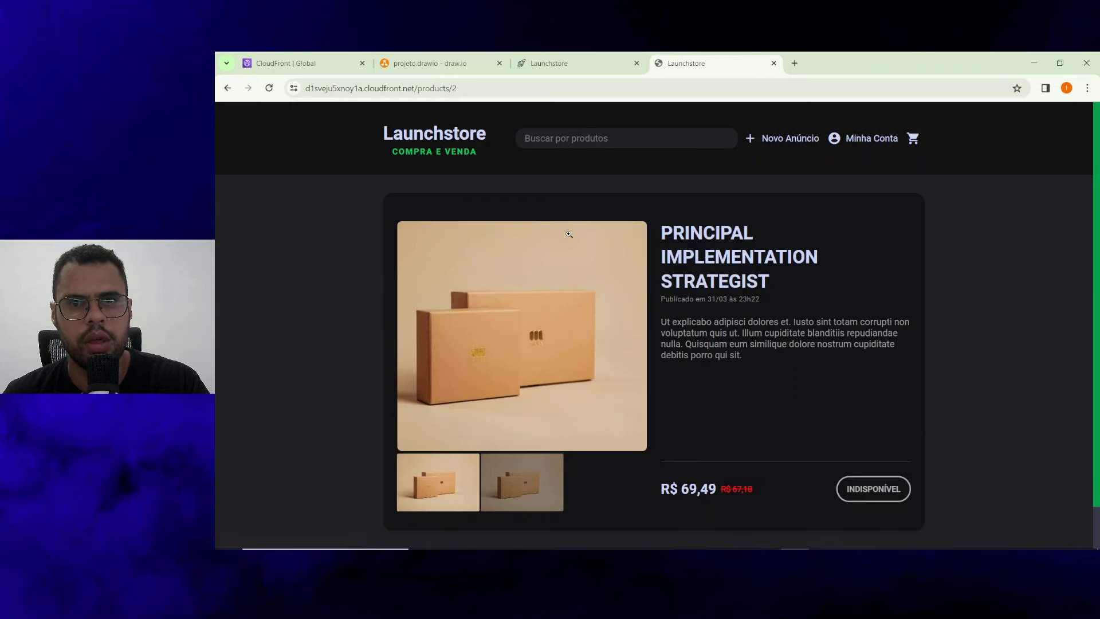
{"action": "left_click", "coordinate": [450, 145]}
{"action": "left_click", "coordinate": [832, 408]}
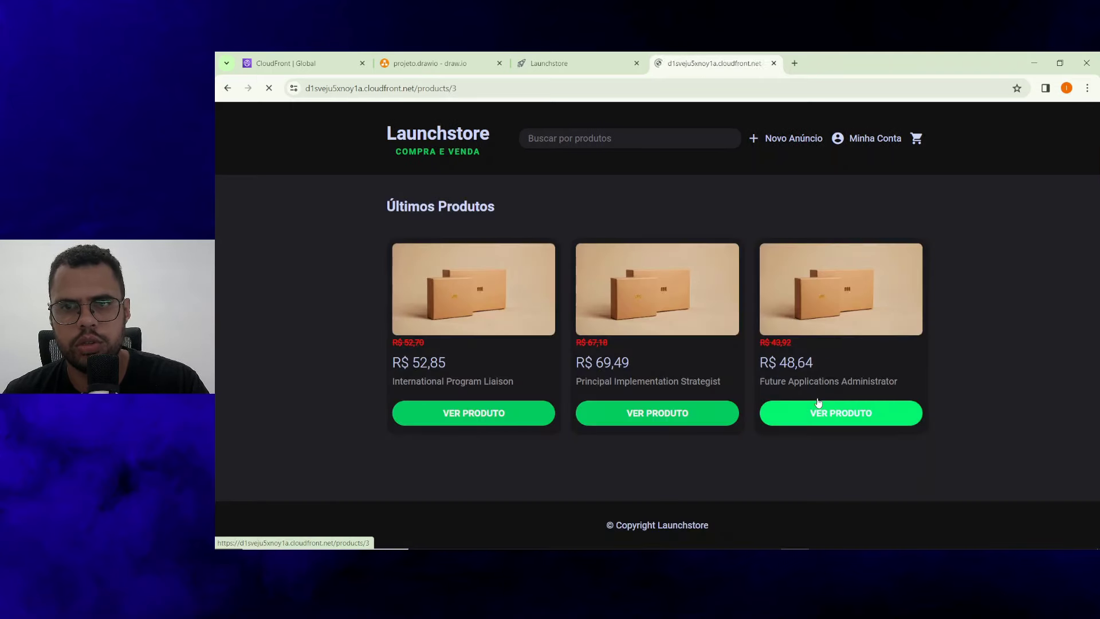
{"action": "key", "text": "alt+Left"}
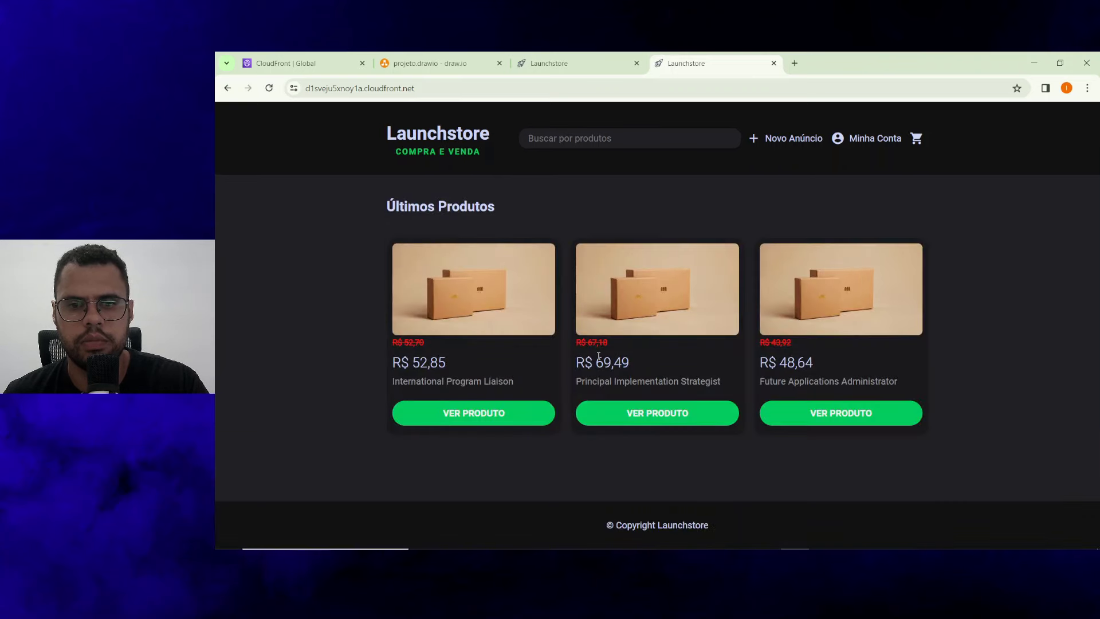
{"action": "left_click", "coordinate": [861, 137]}
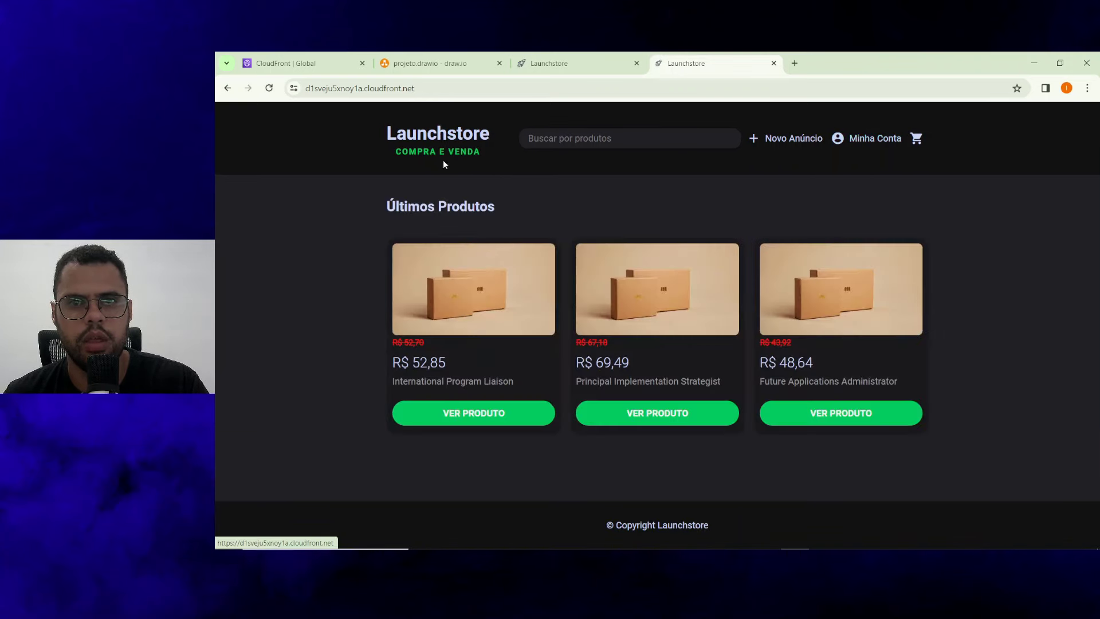
{"action": "left_click", "coordinate": [445, 368]}
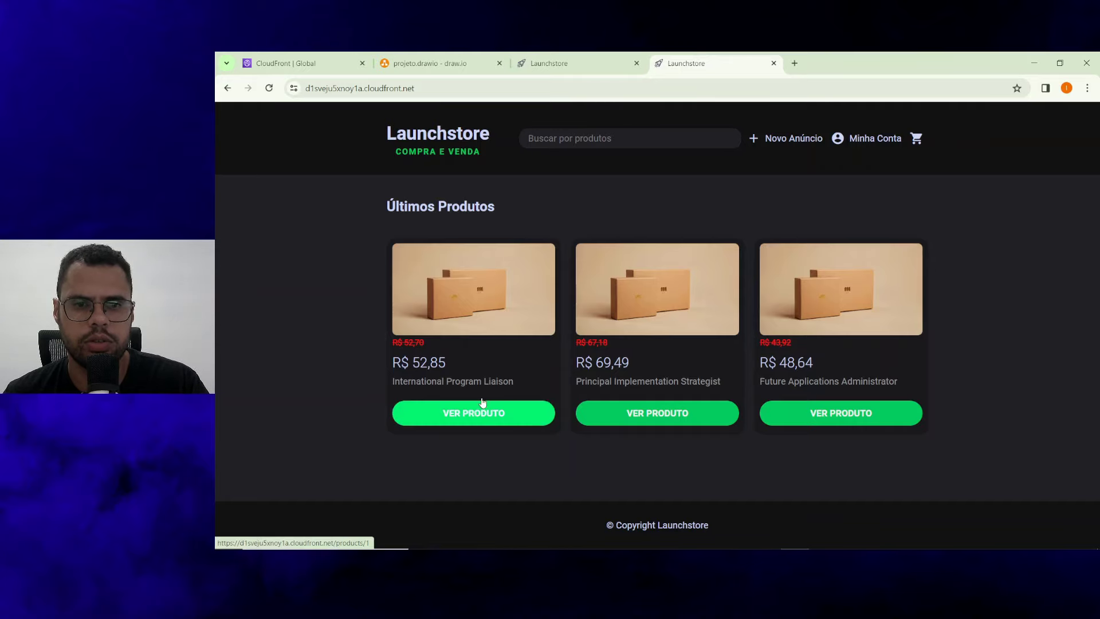
Return to the CloudFront cache statistics and review the total requests and the hits, misses and errors charts.
{"action": "key", "text": "ctrl+shift+Tab"}
{"action": "key", "text": "ctrl+shift+Tab"}
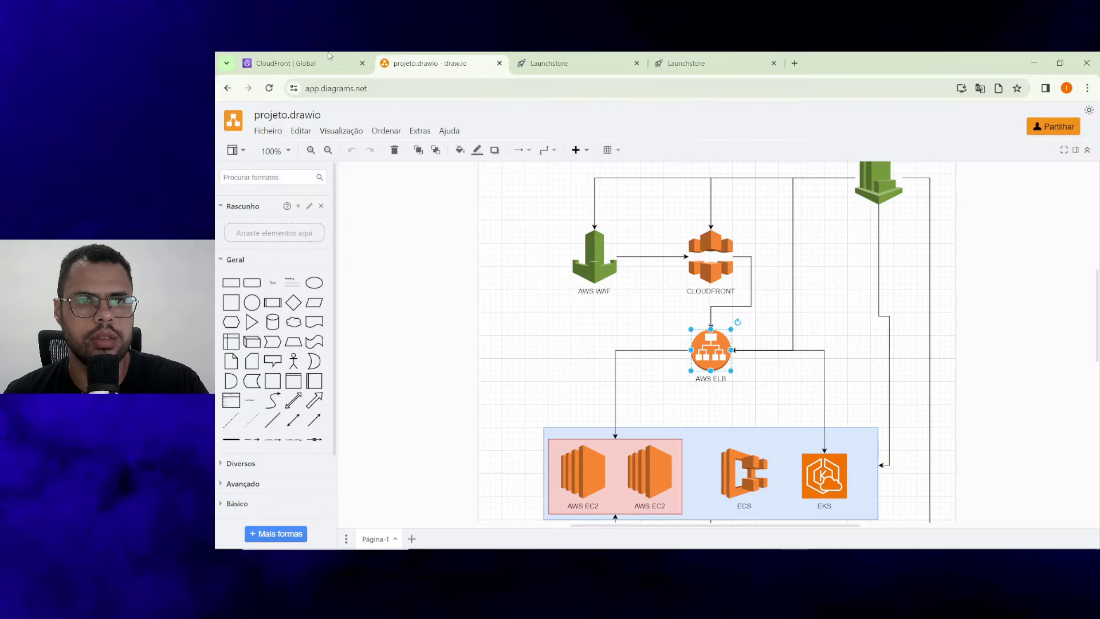
{"action": "key", "text": "ctrl+shift+Tab"}
{"action": "scroll", "coordinate": [643, 296], "scroll_direction": "down", "scroll_amount": 1}
{"action": "scroll", "coordinate": [642, 297], "scroll_direction": "down", "scroll_amount": 4}
{"action": "scroll", "coordinate": [635, 297], "scroll_direction": "up", "scroll_amount": 4}
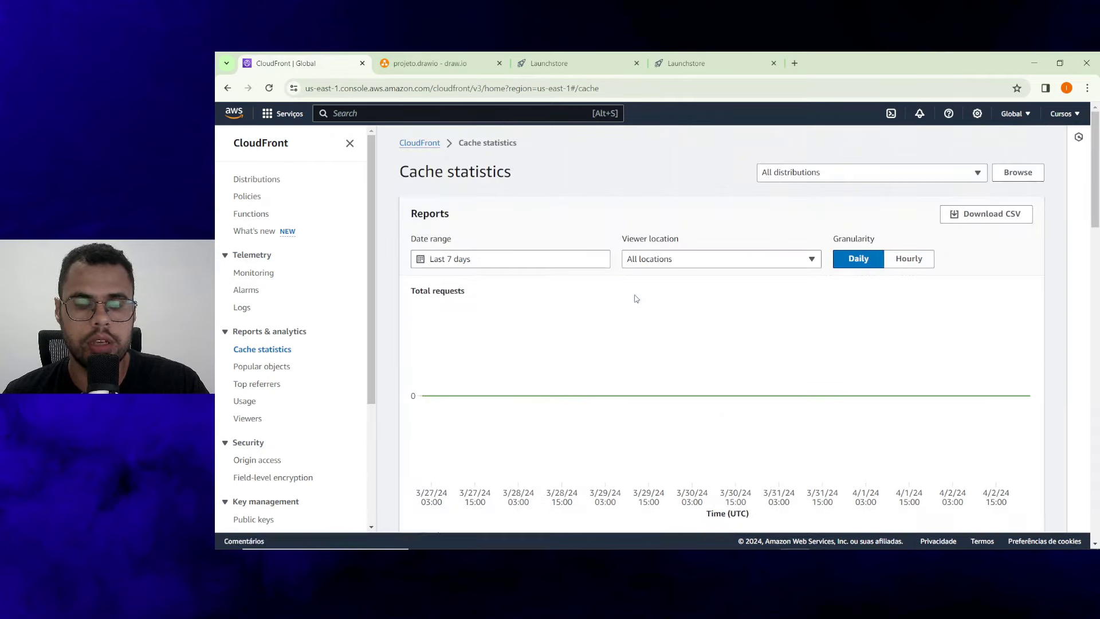
{"action": "scroll", "coordinate": [634, 304], "scroll_direction": "down", "scroll_amount": 4}
{"action": "scroll", "coordinate": [635, 307], "scroll_direction": "down", "scroll_amount": 3}
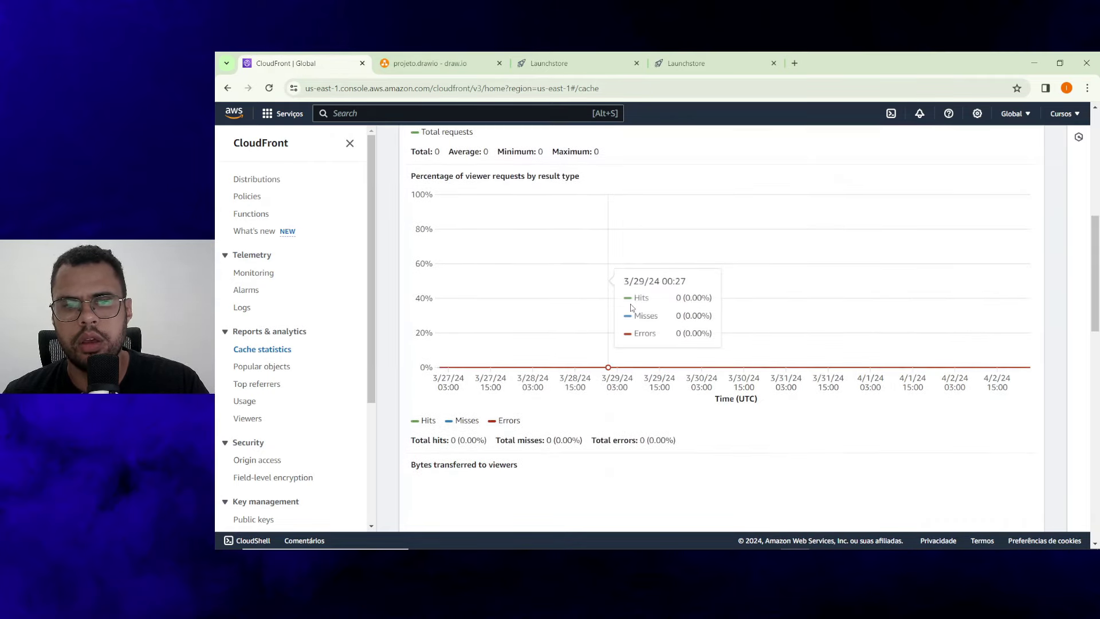
{"action": "scroll", "coordinate": [630, 309], "scroll_direction": "up", "scroll_amount": 2}
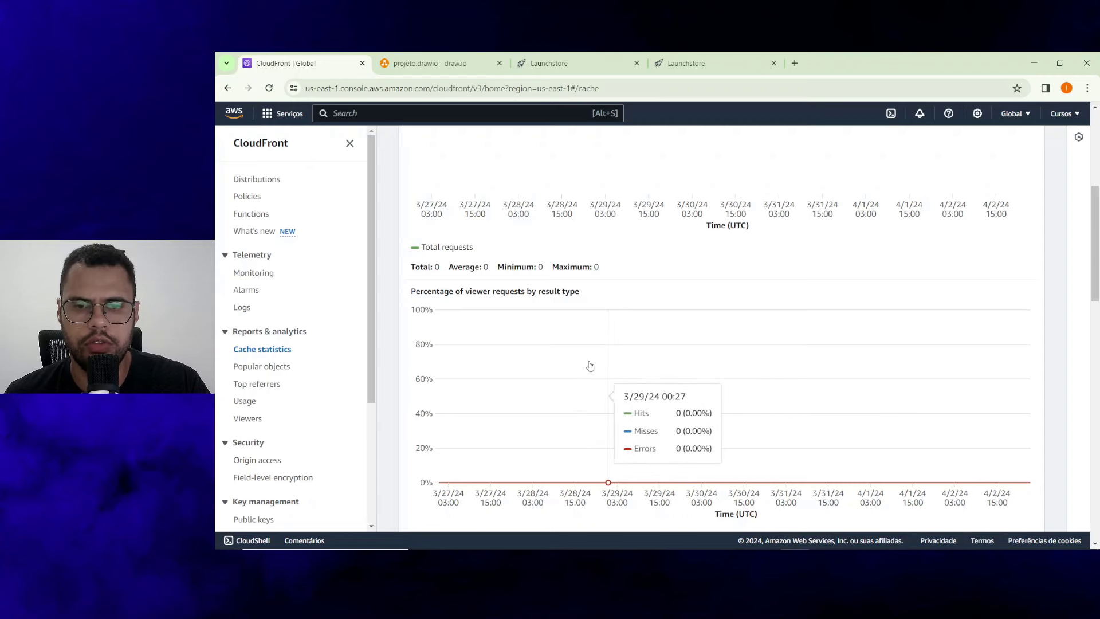
{"action": "scroll", "coordinate": [586, 361], "scroll_direction": "up", "scroll_amount": 5}
Switch to the projeto.drawio diagram and look at where AWS WAF sits in relation to CLOUDFRONT.
{"action": "left_click", "coordinate": [475, 62]}
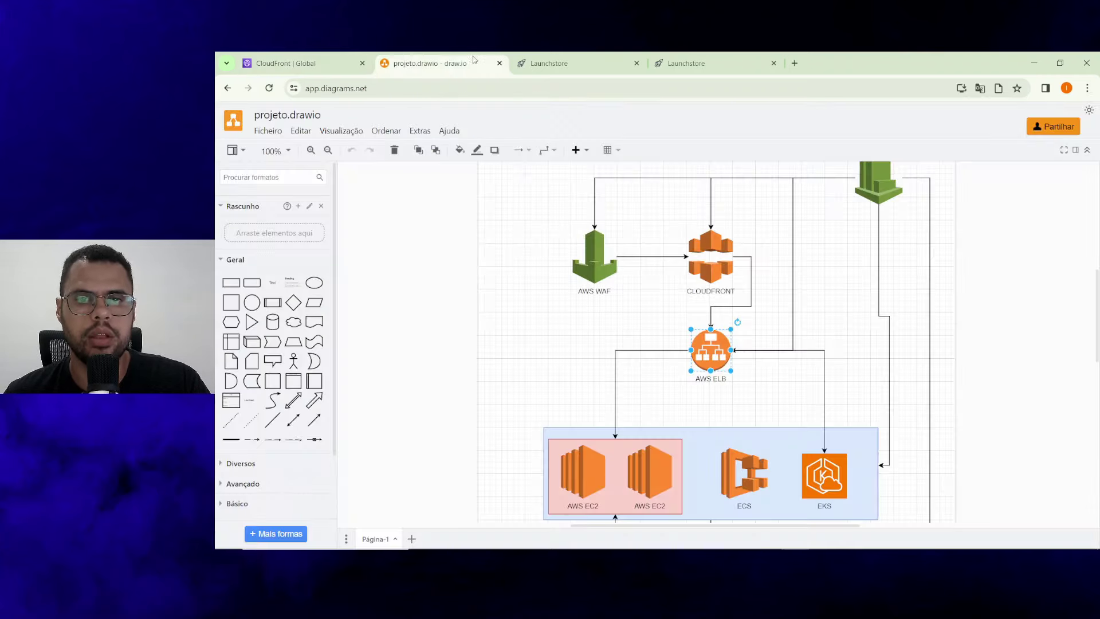
{"action": "left_click", "coordinate": [598, 284]}
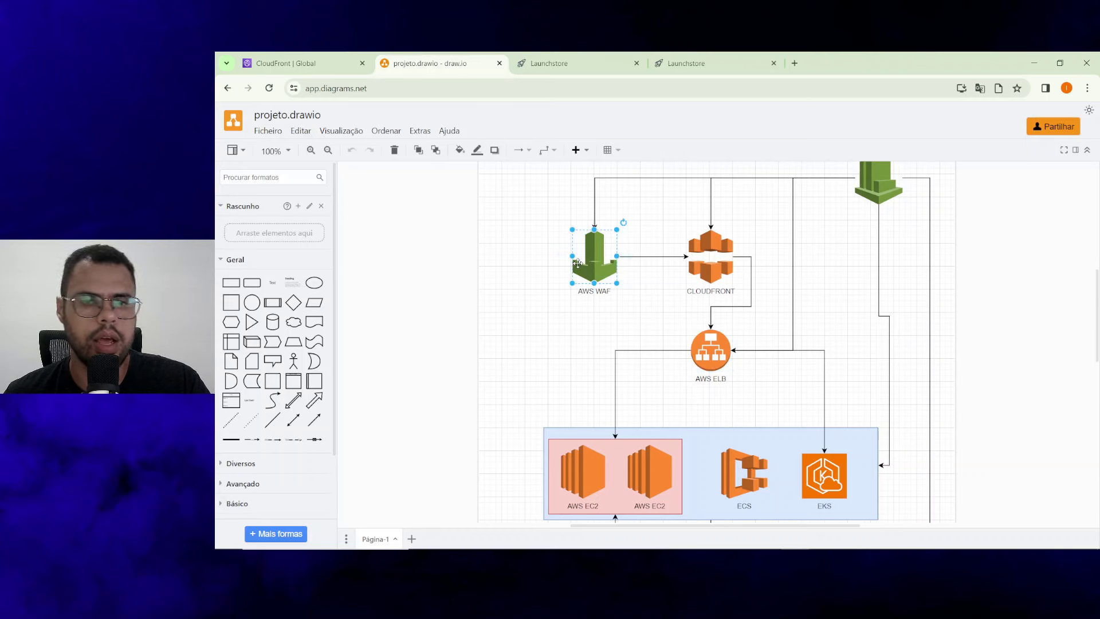
{"action": "left_click", "coordinate": [568, 358]}
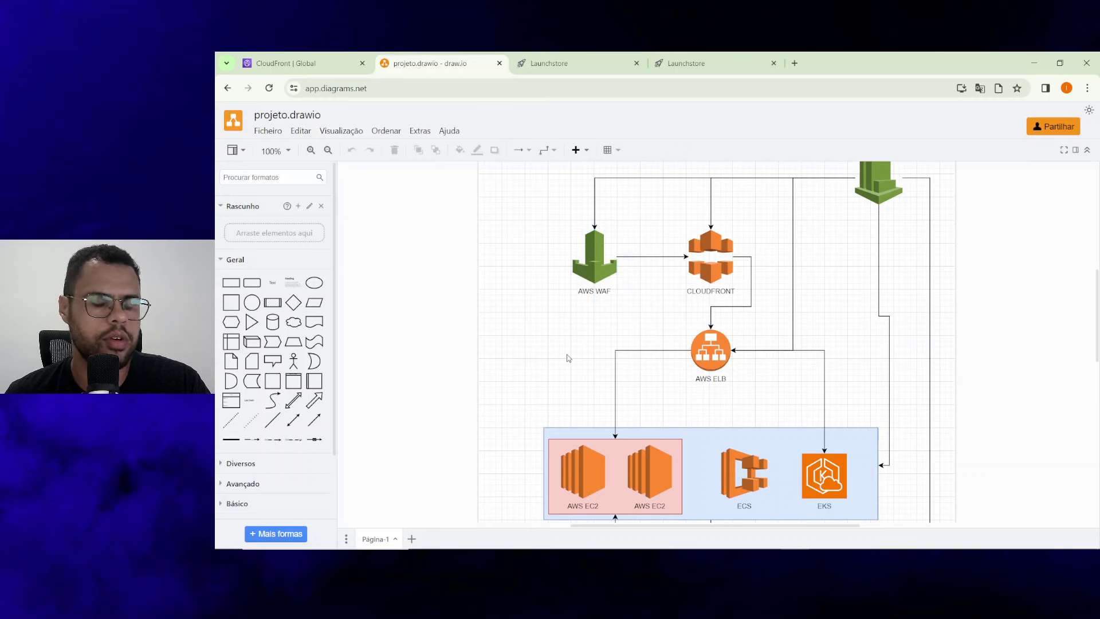
Return to the AWS console, search for "waf", and start creating a web ACL in WAF & Shield.
{"action": "left_click", "coordinate": [369, 58]}
{"action": "left_click", "coordinate": [454, 107]}
{"action": "type", "text": "wac"}
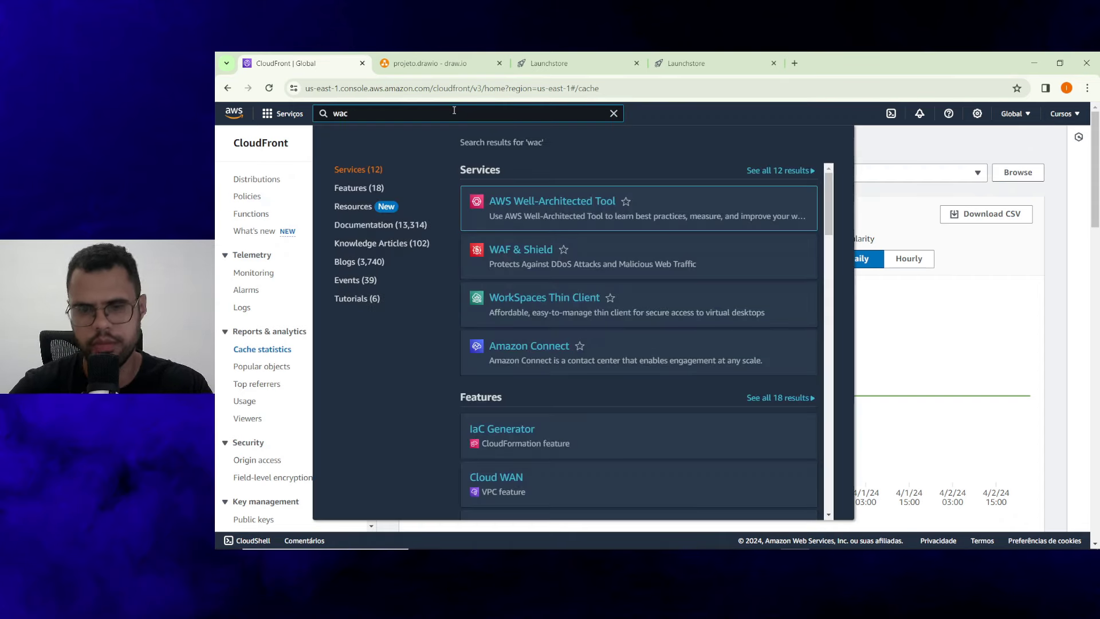
{"action": "key", "text": "BackSpace"}
{"action": "type", "text": "f"}
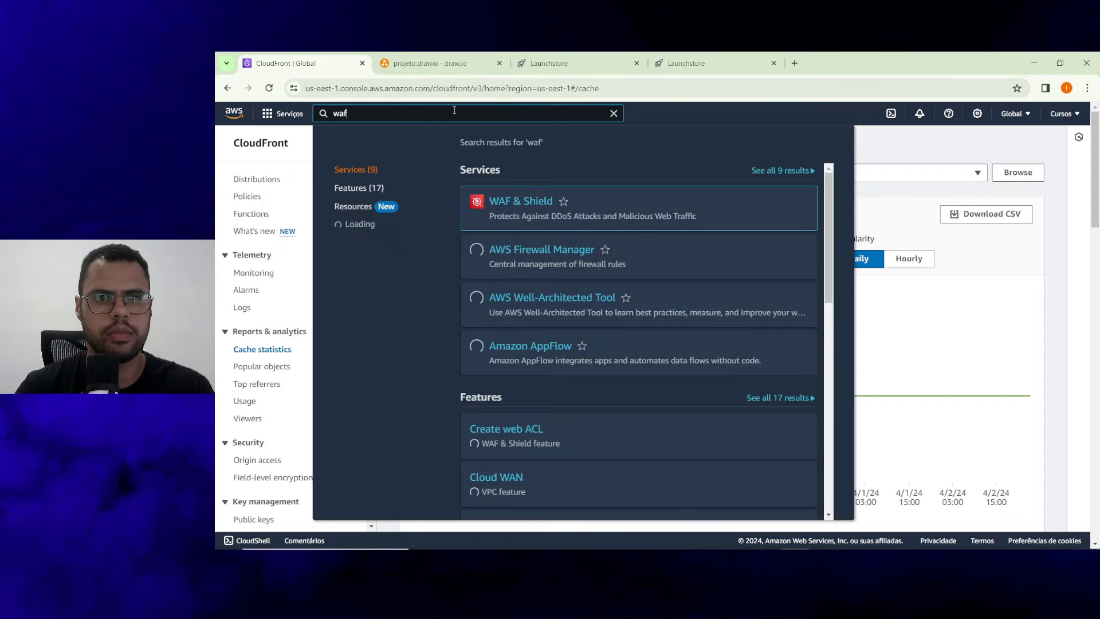
{"action": "left_click", "coordinate": [528, 237]}
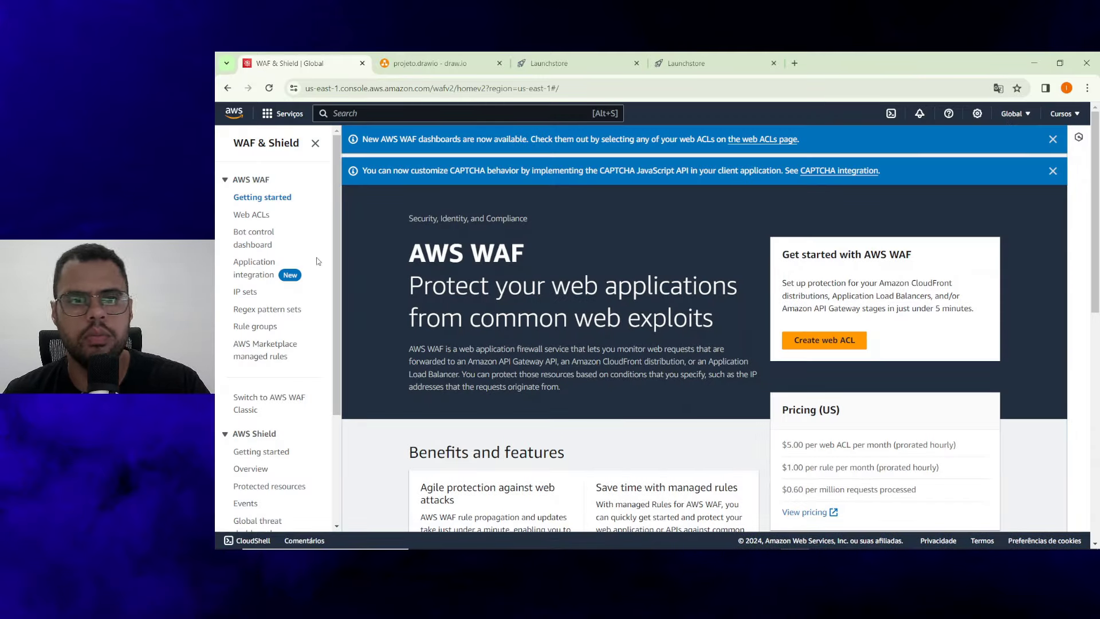
{"action": "left_click", "coordinate": [262, 220]}
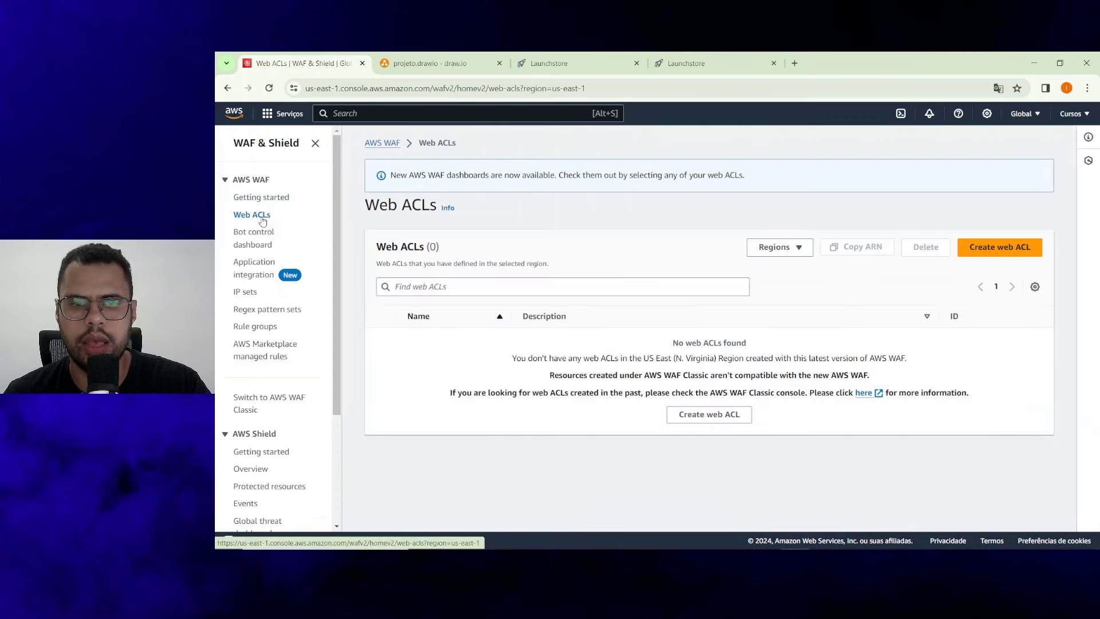
{"action": "left_click", "coordinate": [999, 250]}
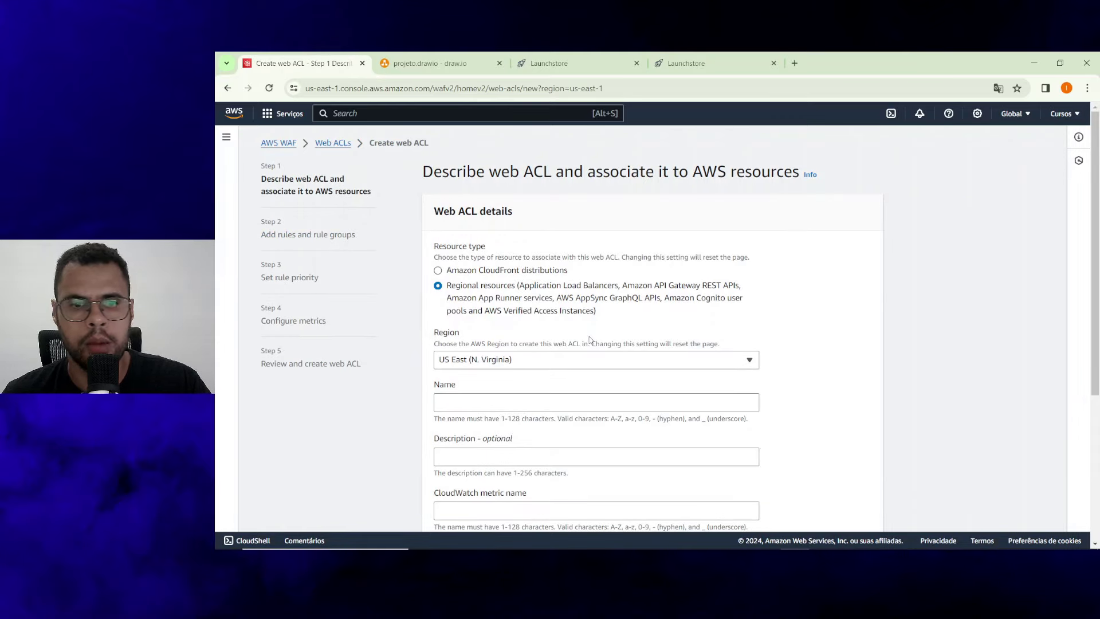
Switch back to the projeto.drawio diagram and examine how AWS WAF, CLOUDFRONT and AWS ELB are connected.
{"action": "left_click", "coordinate": [435, 64]}
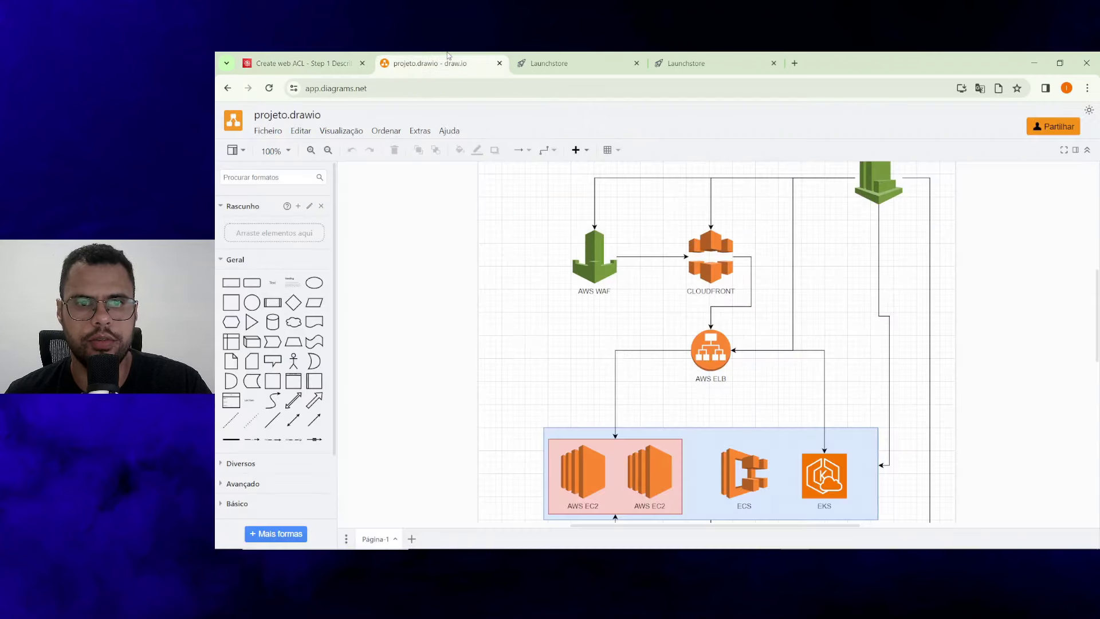
{"action": "left_click", "coordinate": [715, 352]}
{"action": "left_click", "coordinate": [612, 282]}
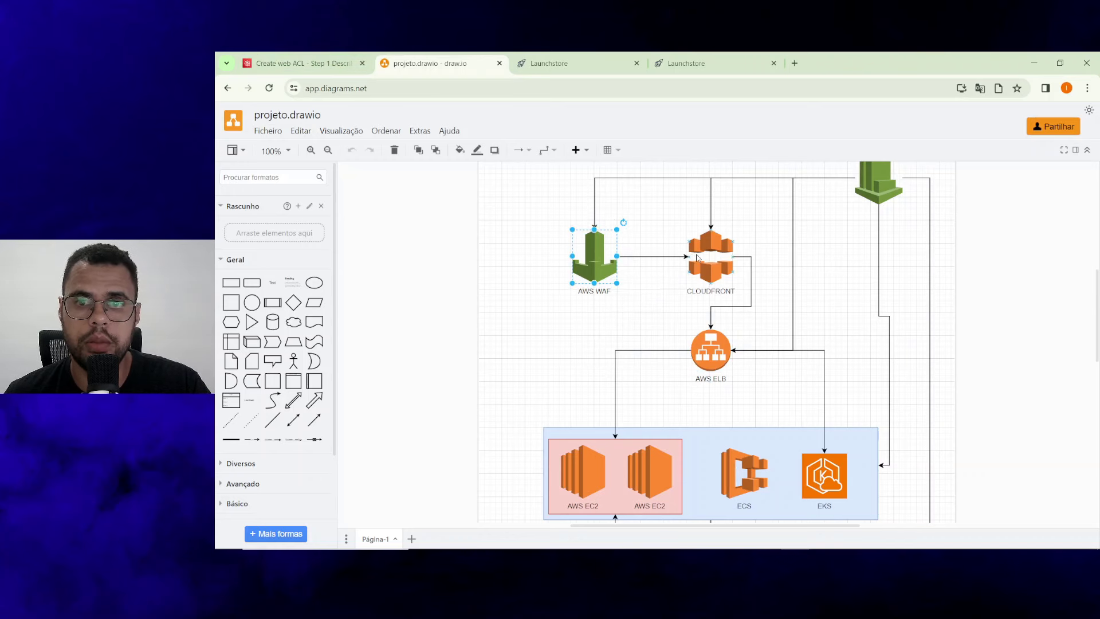
{"action": "left_click", "coordinate": [710, 271]}
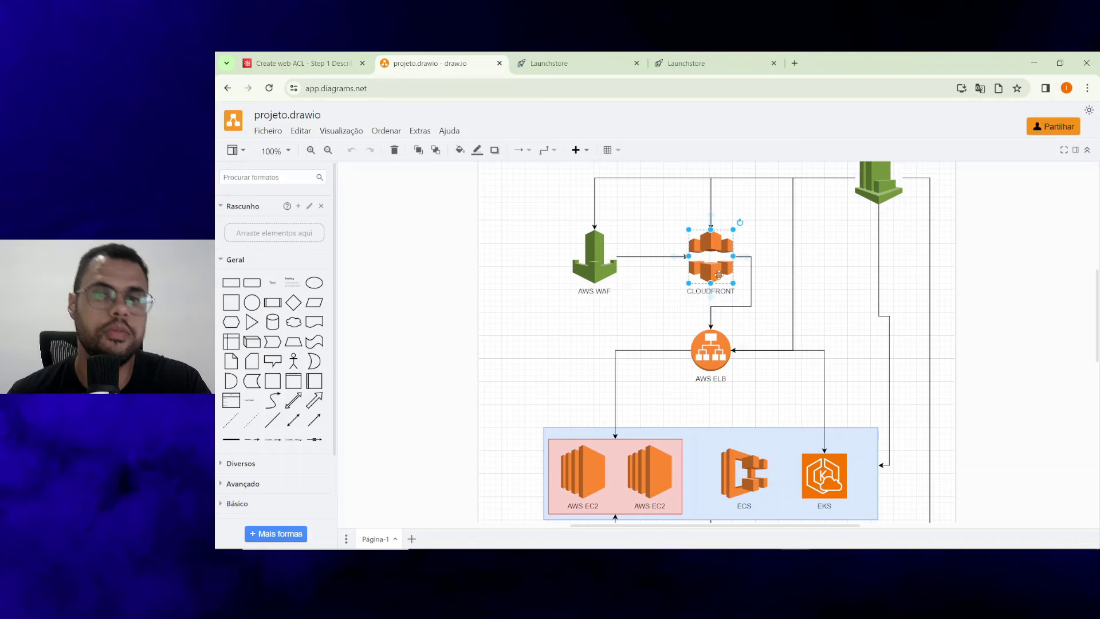
{"action": "left_click", "coordinate": [710, 358]}
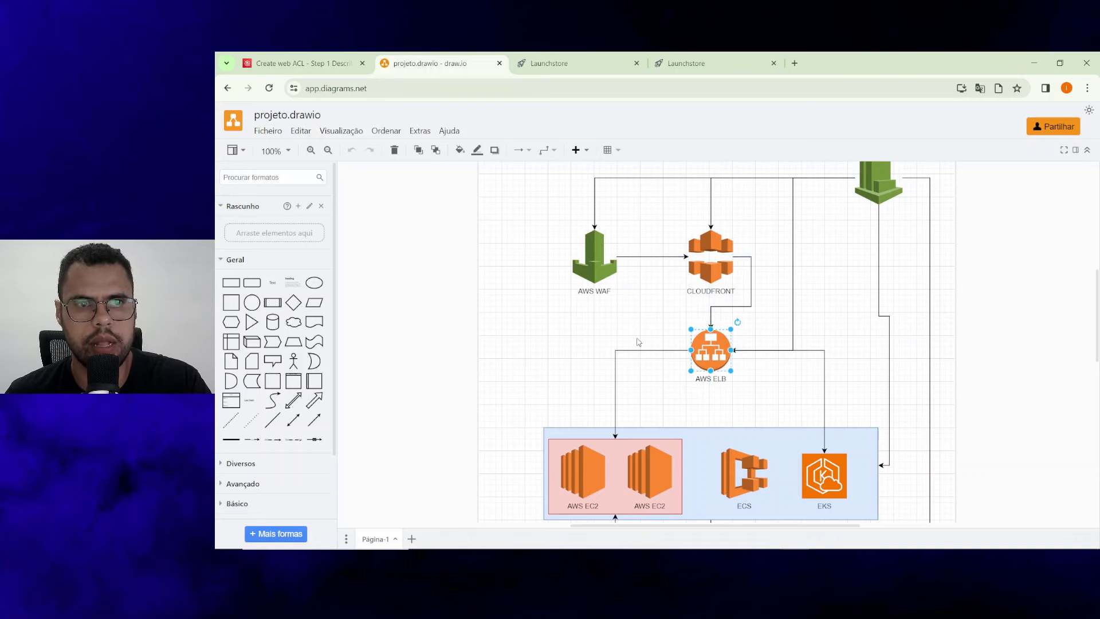
Return to the web ACL creation form, set the resource type to Amazon CloudFront distributions, and name the web ACL launchstore.
{"action": "left_click", "coordinate": [304, 63]}
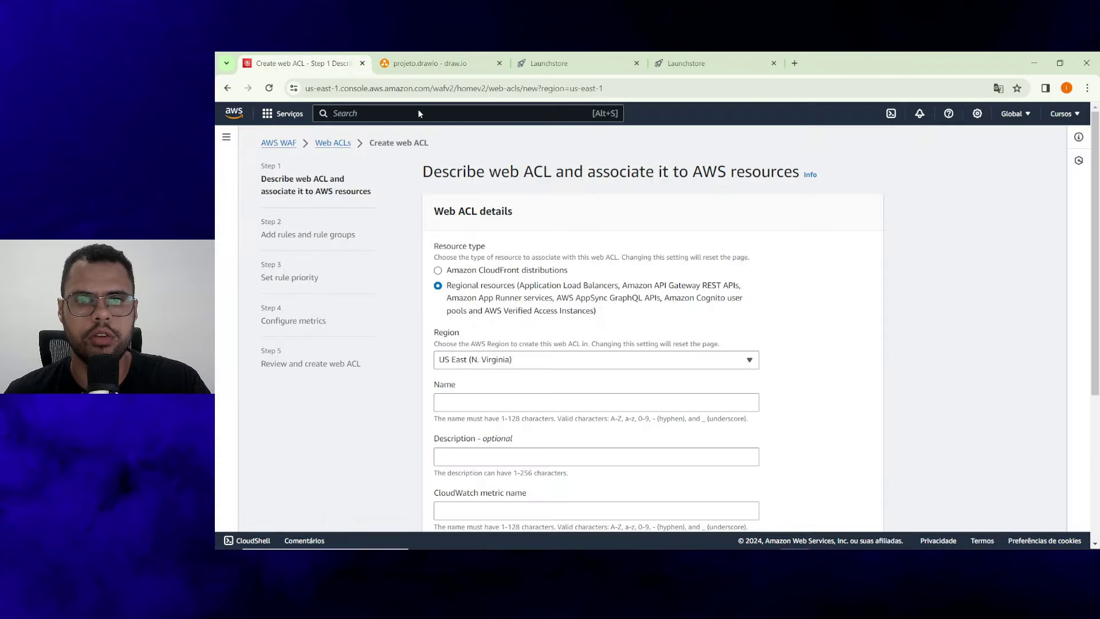
{"action": "left_click", "coordinate": [474, 273]}
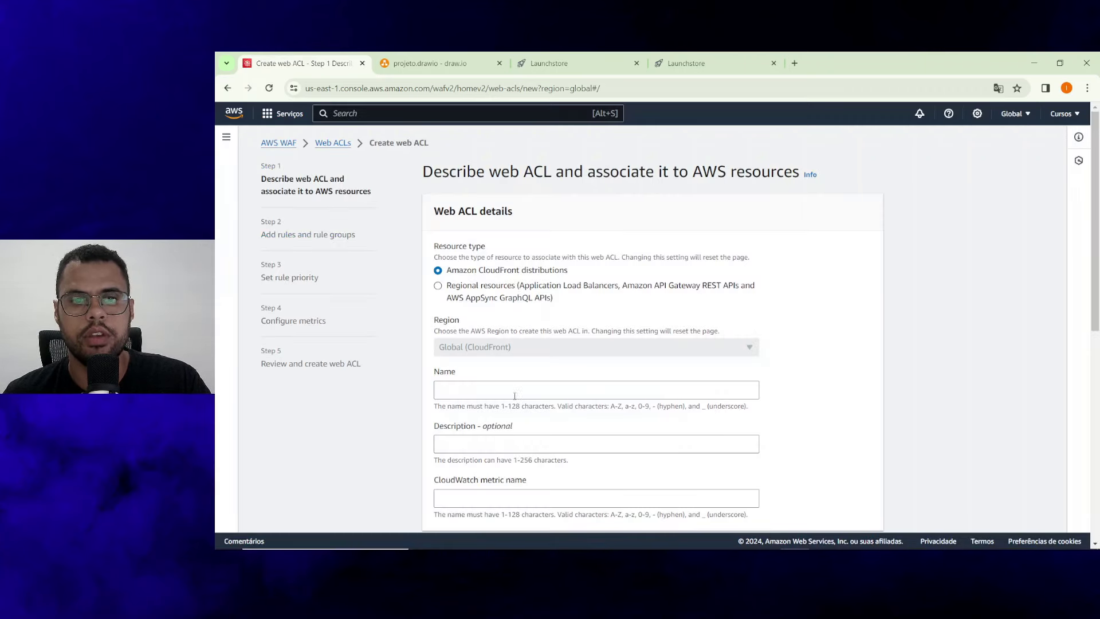
{"action": "left_click", "coordinate": [512, 396]}
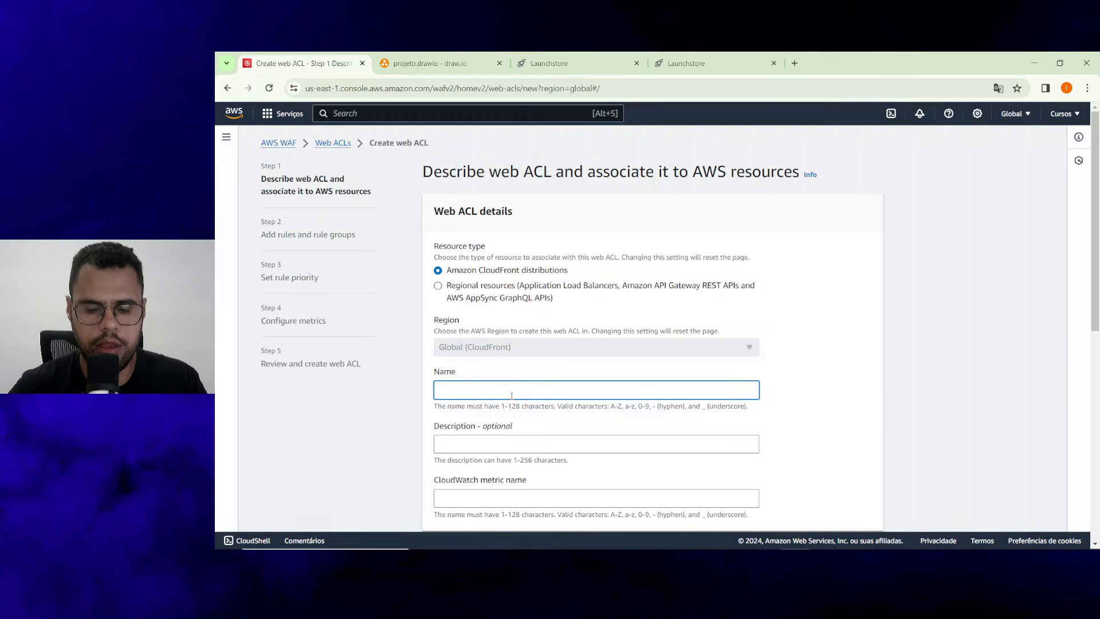
{"action": "type", "text": "launchsotre"}
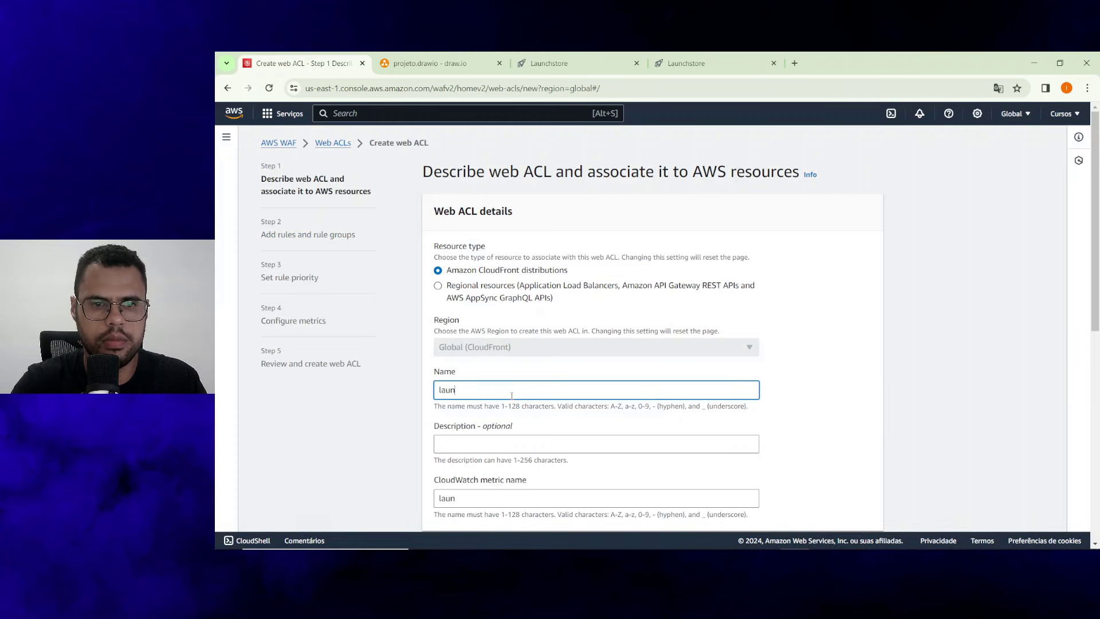
{"action": "key", "text": "BackSpace"}
{"action": "key", "text": "BackSpace"}
{"action": "key", "text": "BackSpace"}
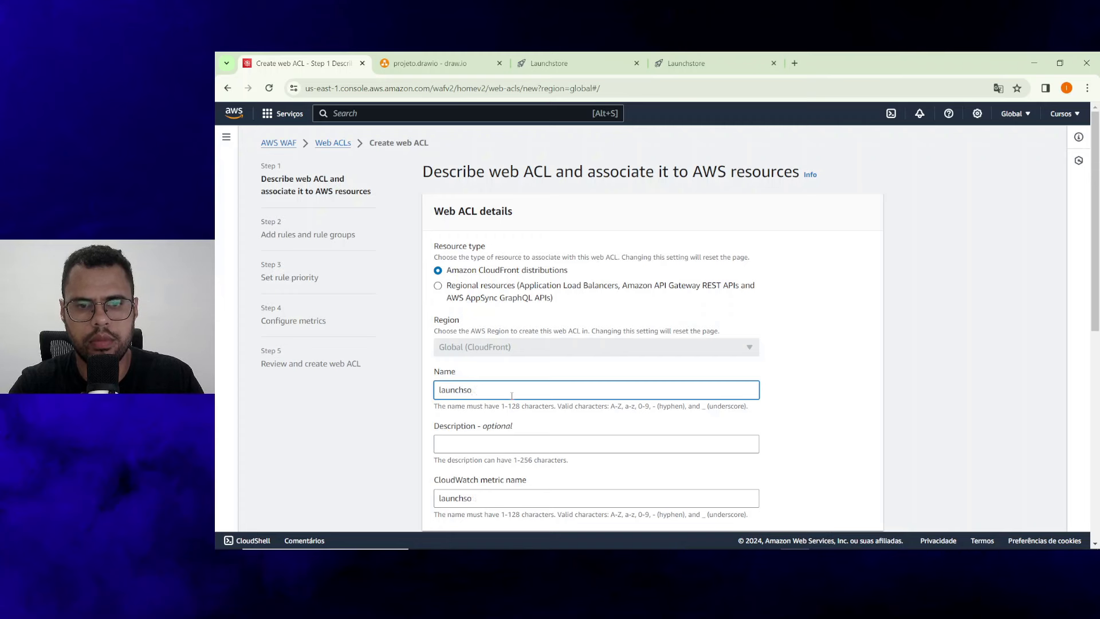
{"action": "type", "text": "tore"}
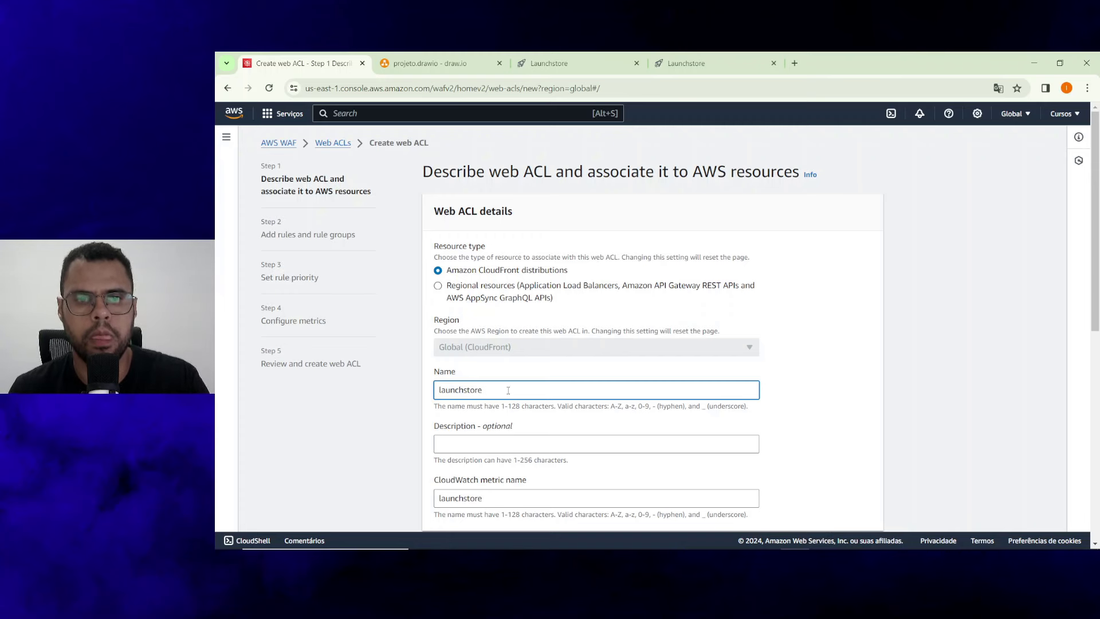
Associate the d1sveju5xnoy1a.cloudfront.net distribution with the web ACL, keep the Default body size limit, and proceed to the rules step.
{"action": "scroll", "coordinate": [843, 336], "scroll_direction": "down", "scroll_amount": 5}
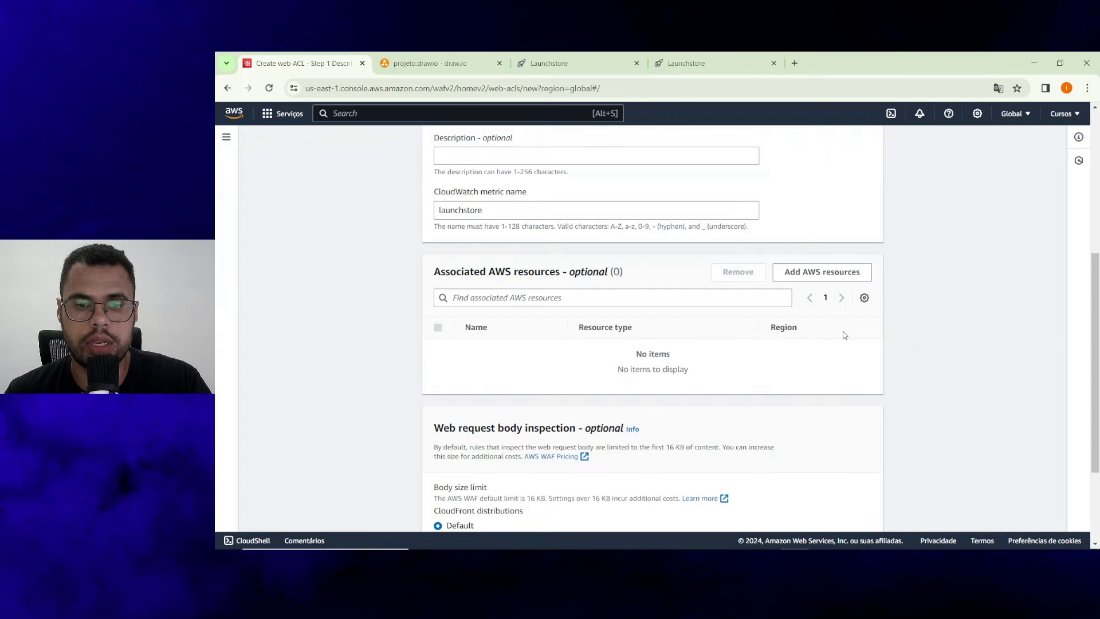
{"action": "left_click", "coordinate": [838, 276]}
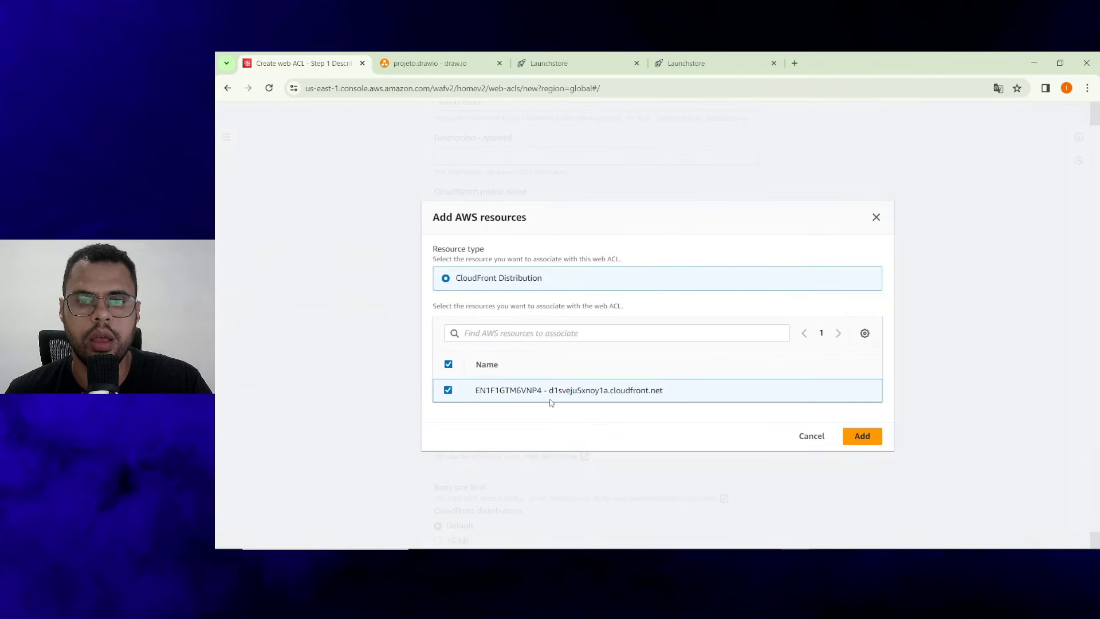
{"action": "left_click", "coordinate": [868, 435]}
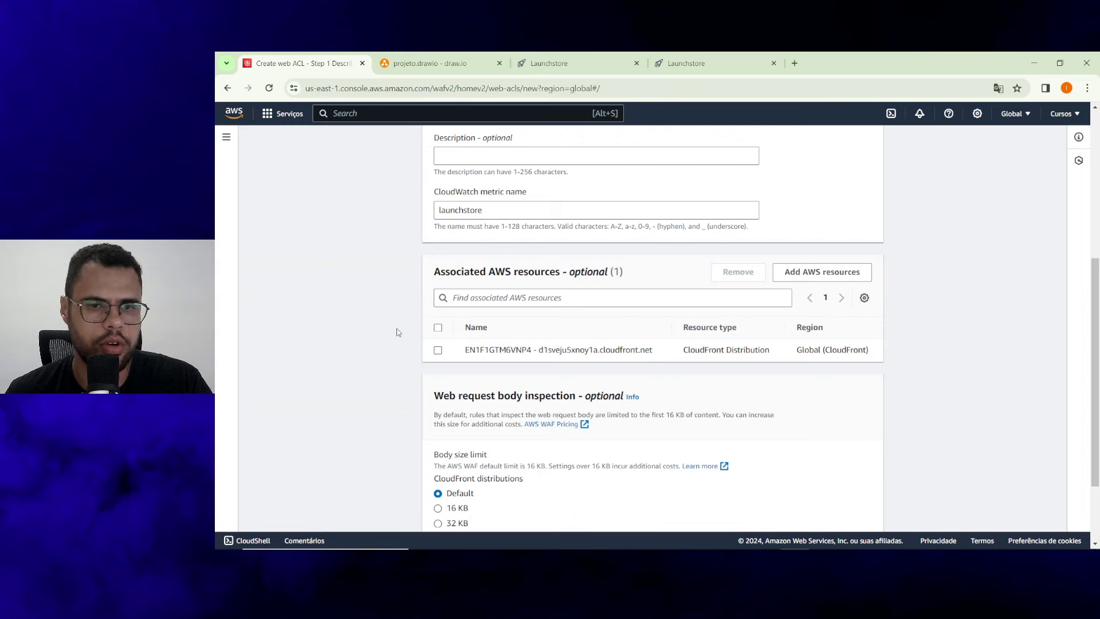
{"action": "scroll", "coordinate": [466, 337], "scroll_direction": "down", "scroll_amount": 2}
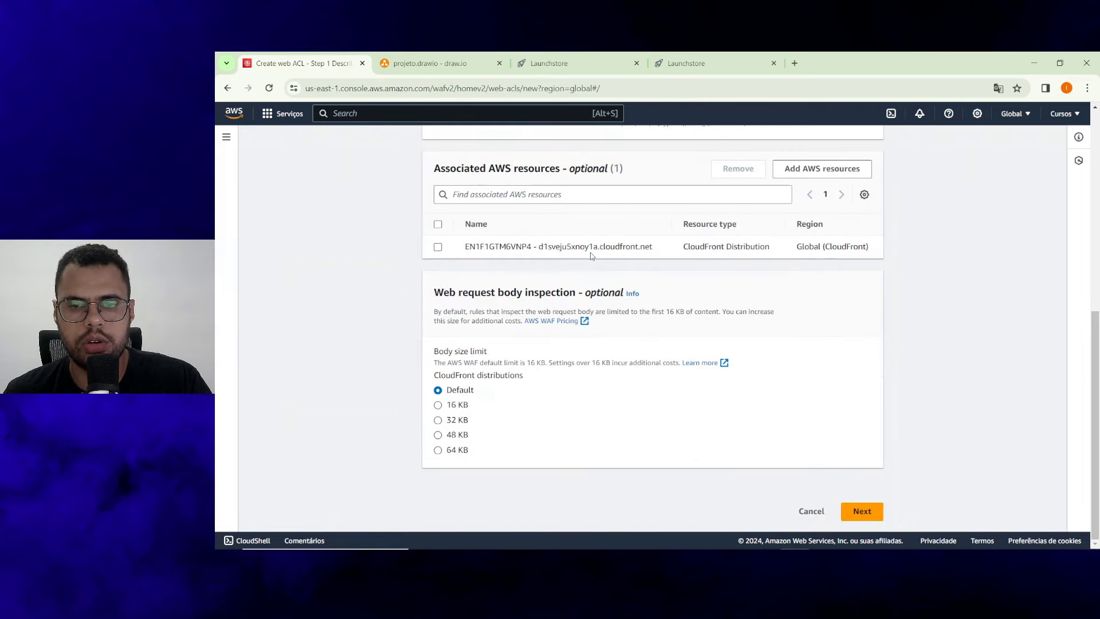
{"action": "left_click", "coordinate": [863, 511]}
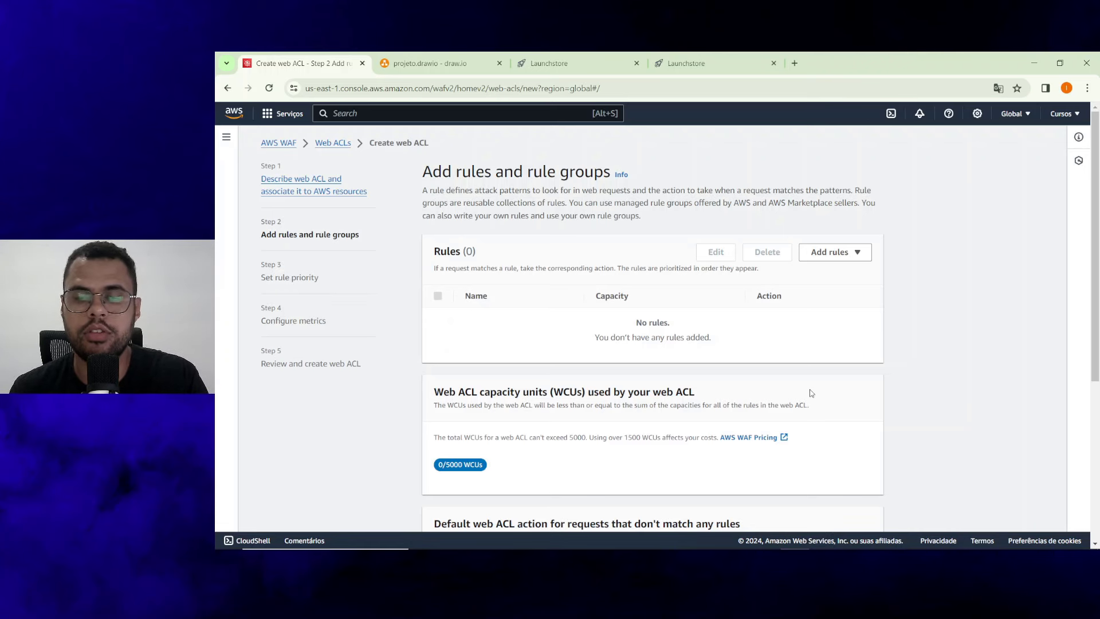
Start a custom rule with the rule builder, name it rate-limit, and make it a rate-based rule.
{"action": "left_click", "coordinate": [839, 256]}
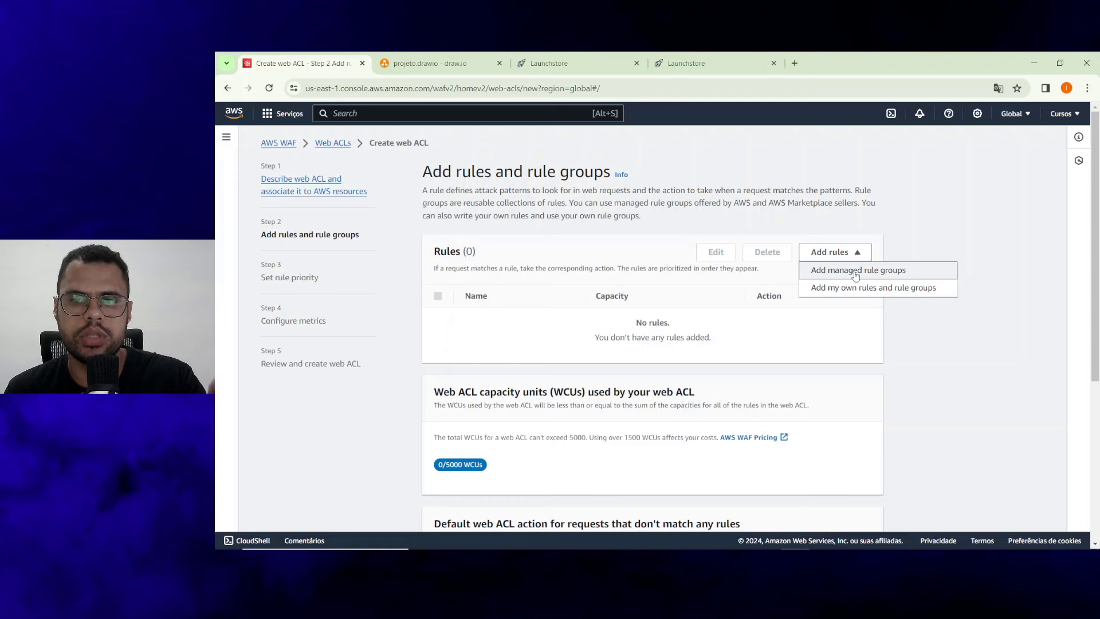
{"action": "left_click", "coordinate": [826, 289]}
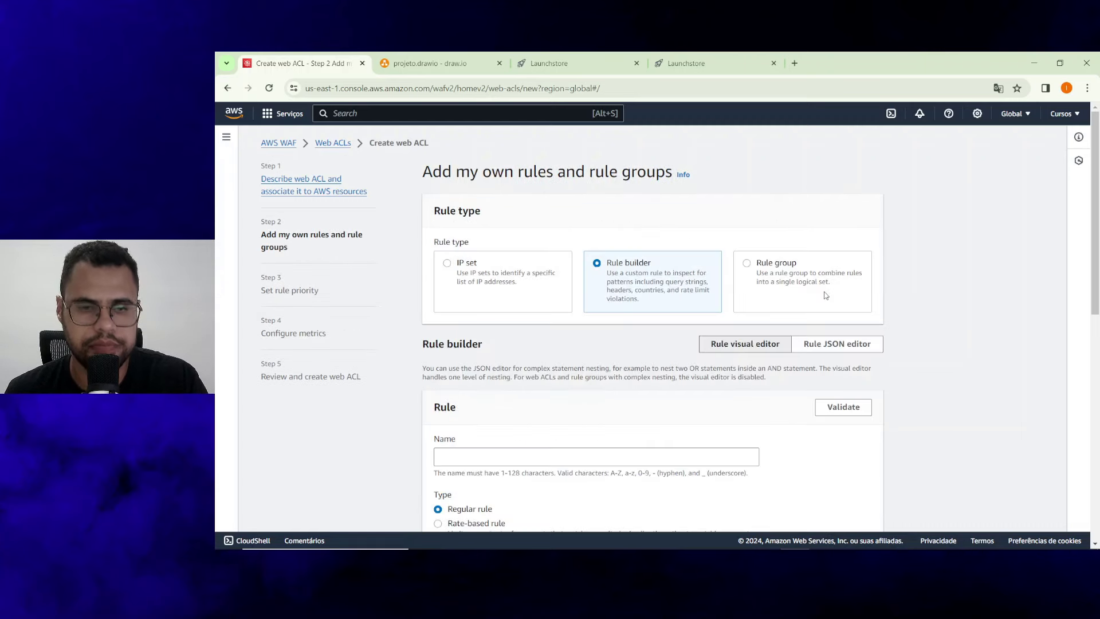
{"action": "scroll", "coordinate": [826, 295], "scroll_direction": "down", "scroll_amount": 3}
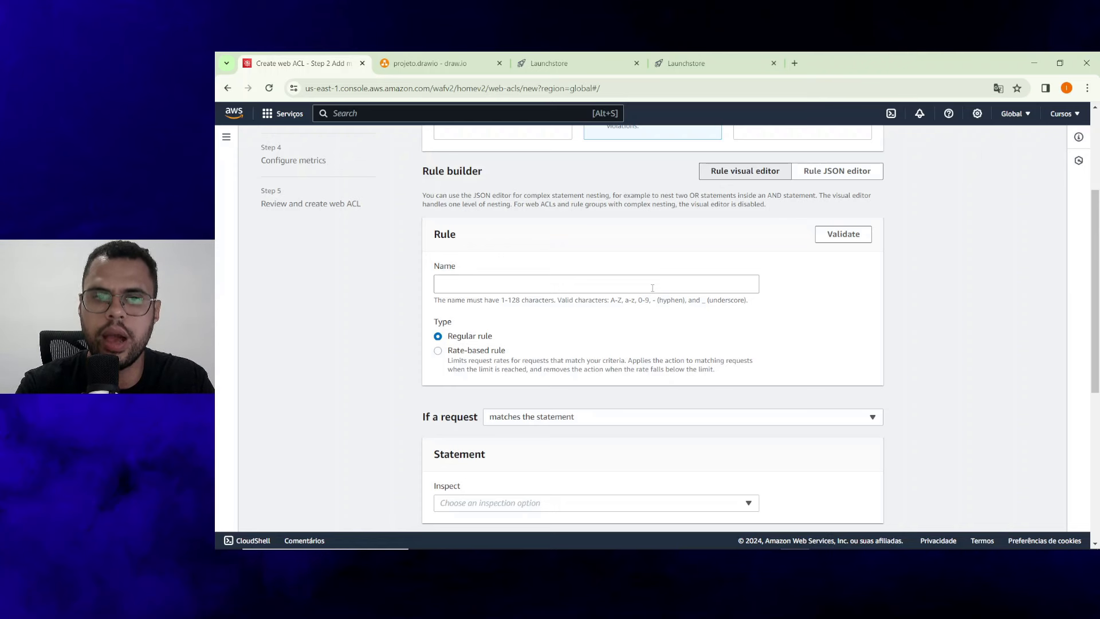
{"action": "left_click", "coordinate": [652, 287]}
{"action": "type", "text": "ra"}
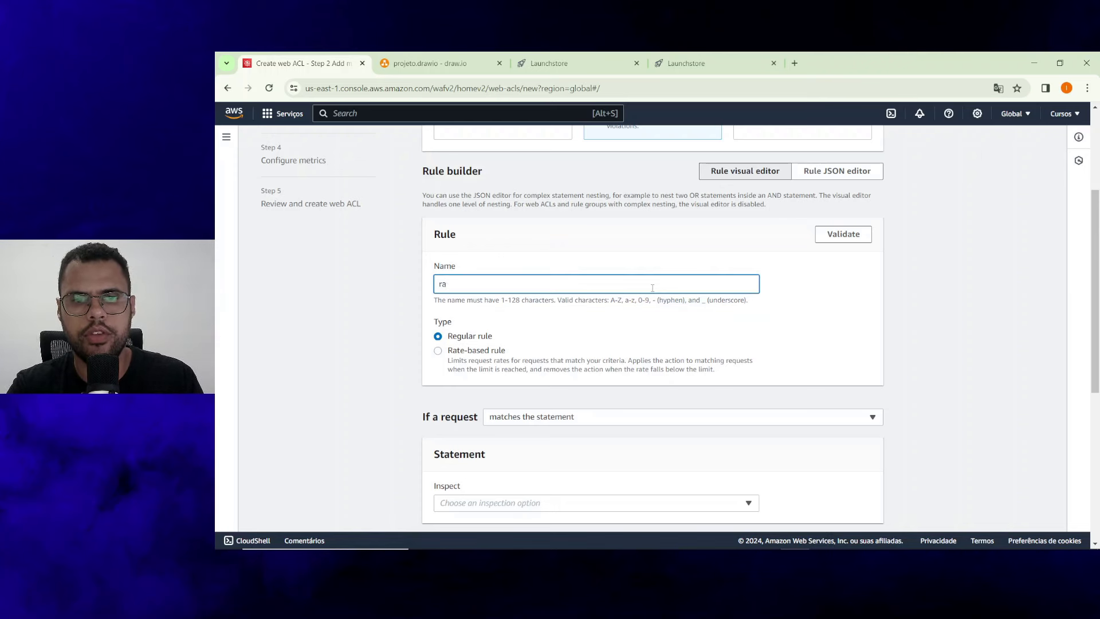
{"action": "type", "text": "te-limit"}
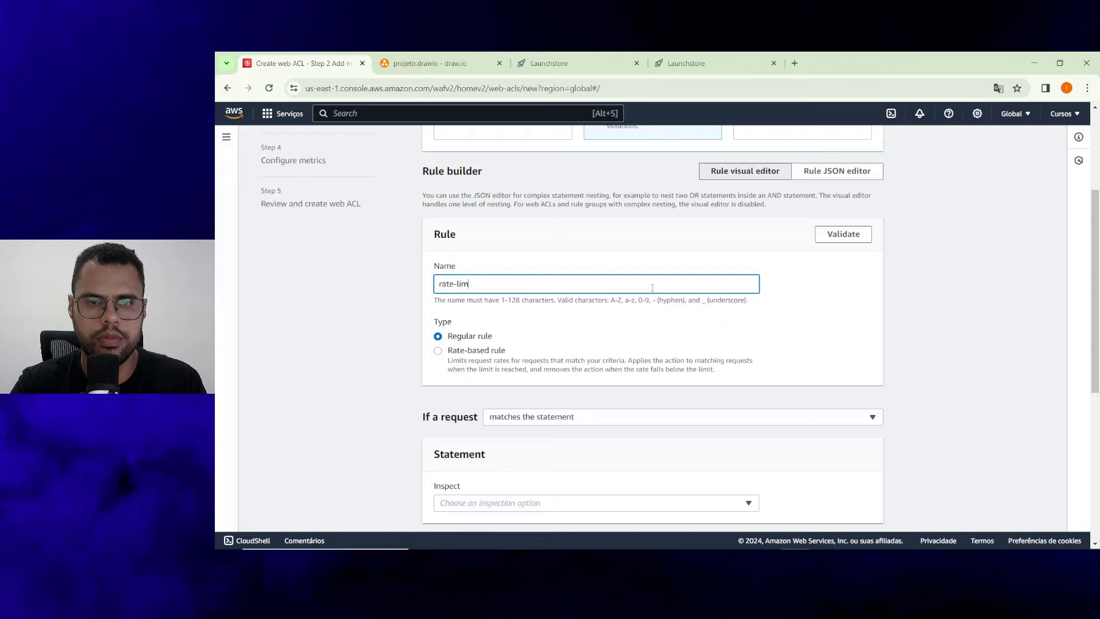
{"action": "left_click", "coordinate": [483, 359]}
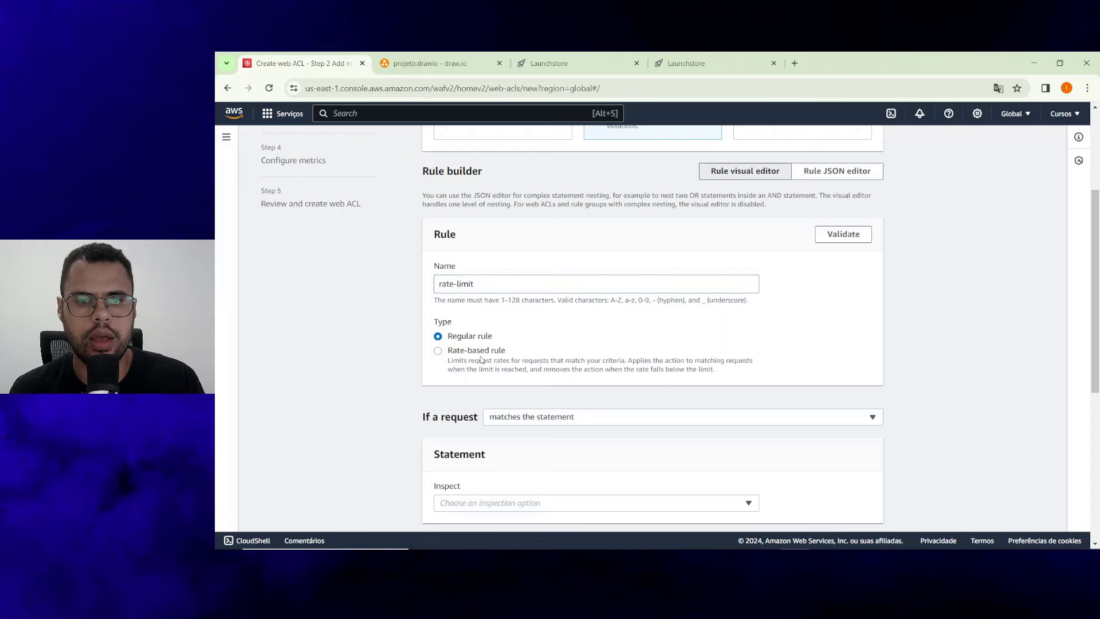
Set the rule's rate limit to 100 requests and keep the evaluation window at 5 minutes (300 seconds).
{"action": "scroll", "coordinate": [540, 373], "scroll_direction": "down", "scroll_amount": 3}
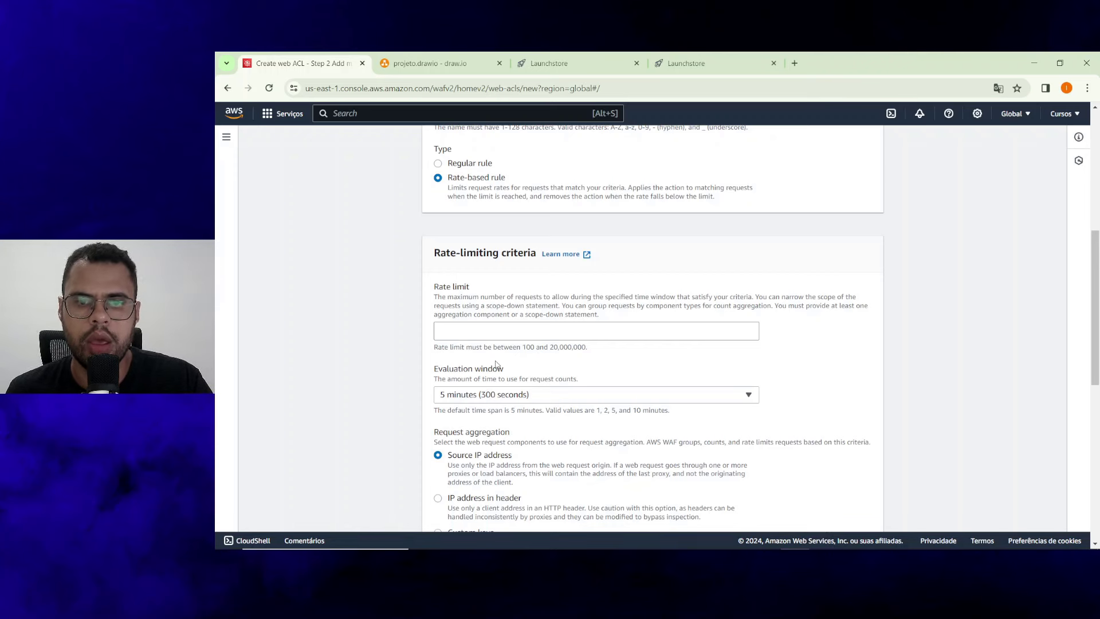
{"action": "left_click", "coordinate": [492, 333]}
{"action": "type", "text": "100"}
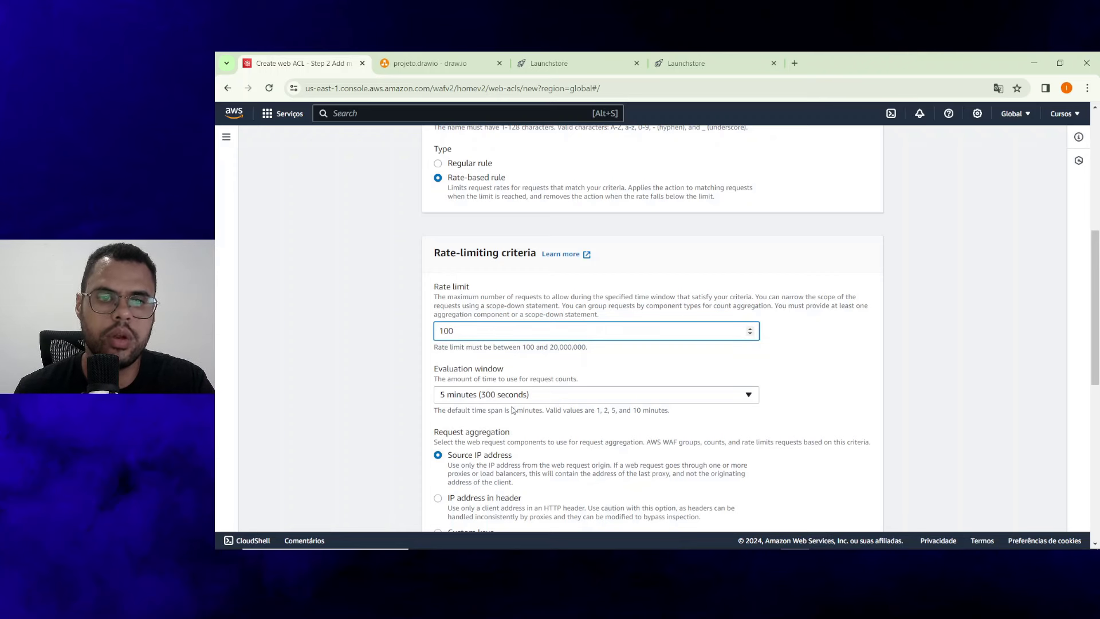
{"action": "left_click", "coordinate": [498, 398]}
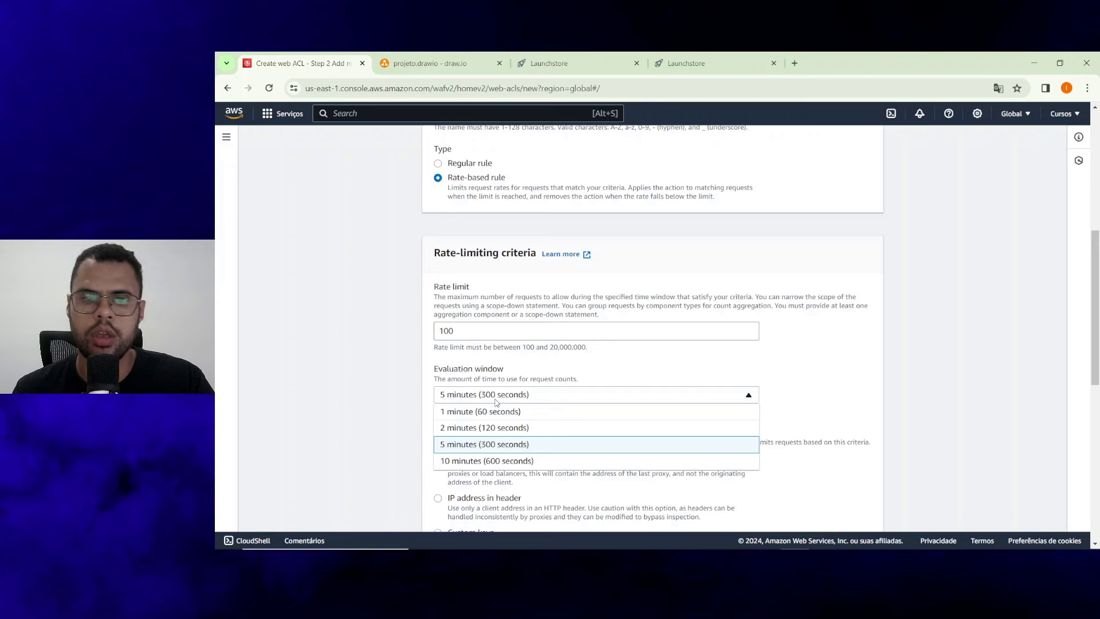
{"action": "left_click", "coordinate": [788, 396]}
{"action": "scroll", "coordinate": [565, 390], "scroll_direction": "down", "scroll_amount": 1}
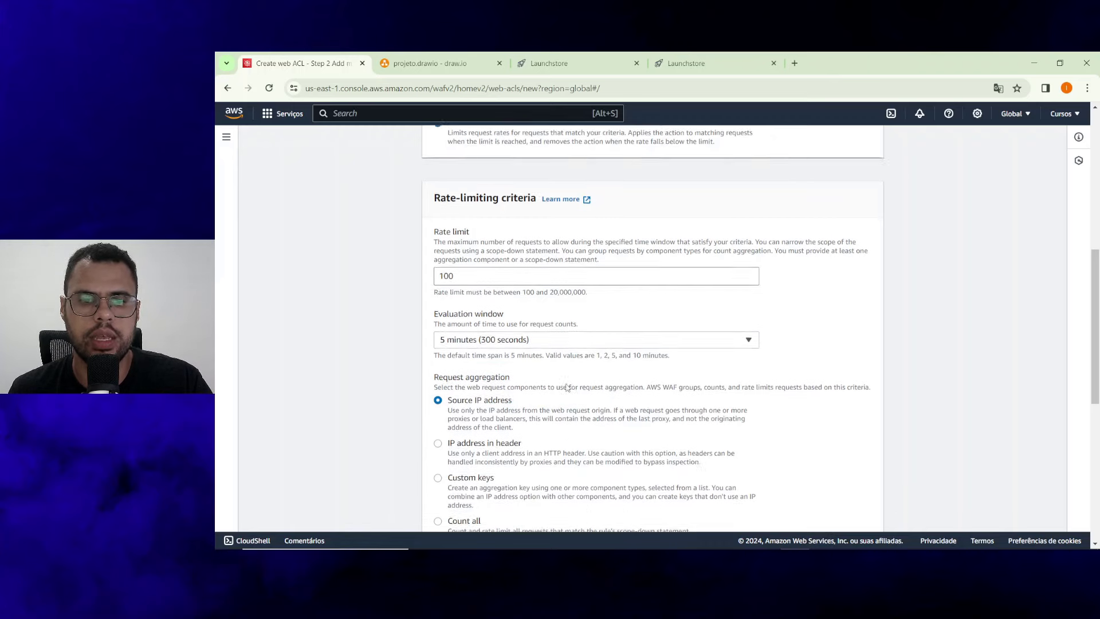
Keep Source IP address aggregation, all requests in scope and the Block action, and add the rule to the web ACL.
{"action": "scroll", "coordinate": [566, 388], "scroll_direction": "down", "scroll_amount": 2}
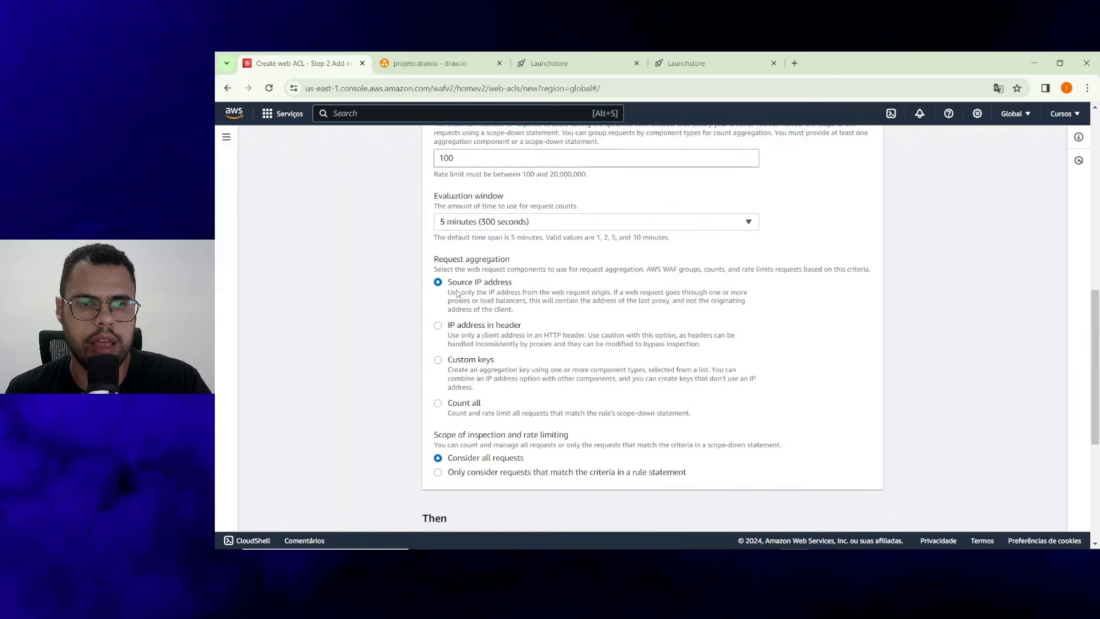
{"action": "left_click_drag", "start_coordinate": [449, 282], "coordinate": [522, 283]}
{"action": "scroll", "coordinate": [536, 295], "scroll_direction": "down", "scroll_amount": 5}
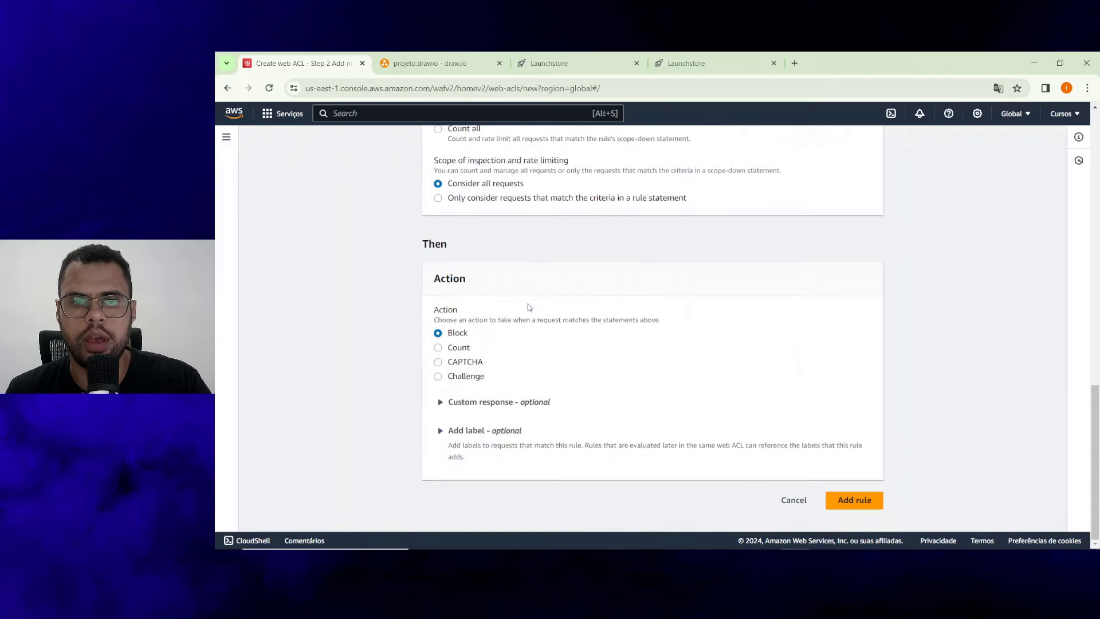
{"action": "left_click_drag", "start_coordinate": [443, 337], "coordinate": [480, 338]}
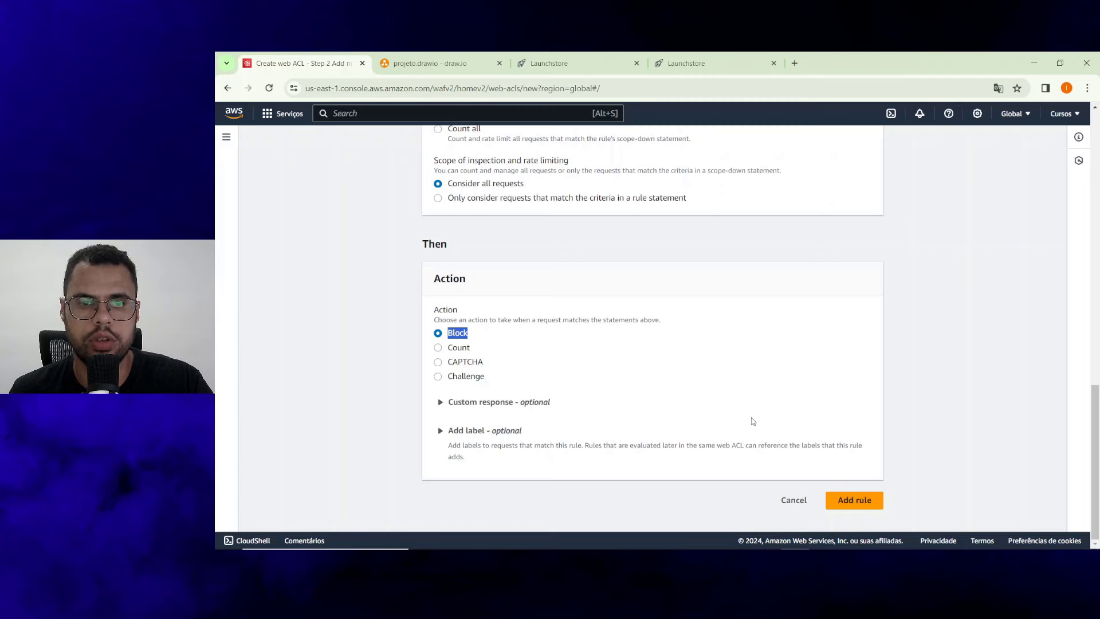
{"action": "left_click", "coordinate": [855, 500]}
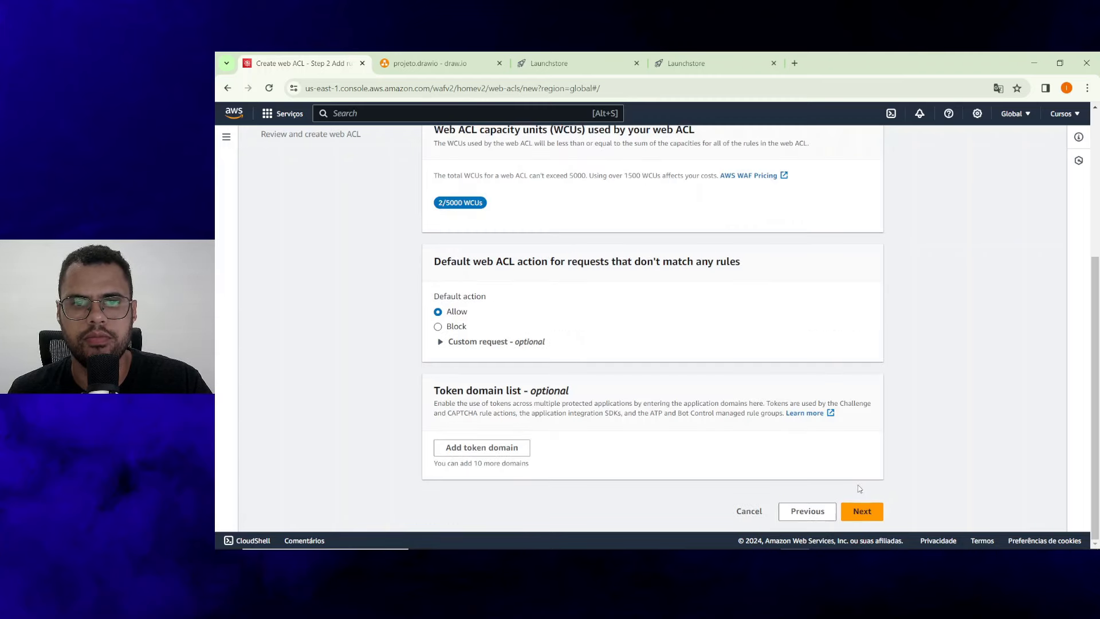
Review the rate-limit rule's action, the web ACL capacity units, and the default action for requests that match no rules.
{"action": "scroll", "coordinate": [802, 453], "scroll_direction": "up", "scroll_amount": 1}
{"action": "scroll", "coordinate": [771, 434], "scroll_direction": "up", "scroll_amount": 3}
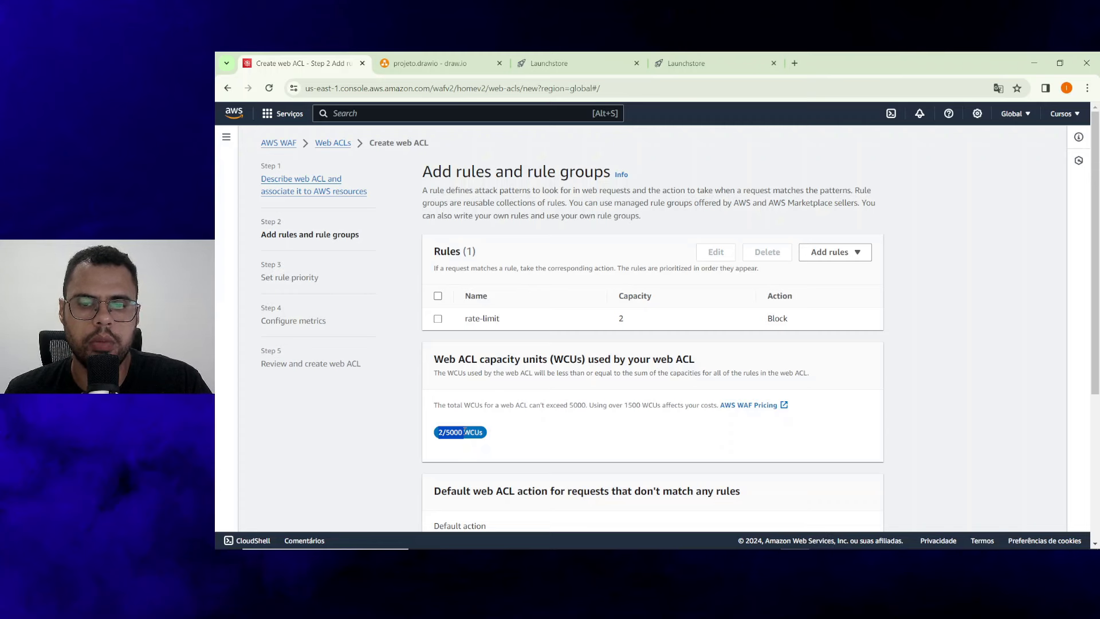
{"action": "scroll", "coordinate": [475, 424], "scroll_direction": "down", "scroll_amount": 2}
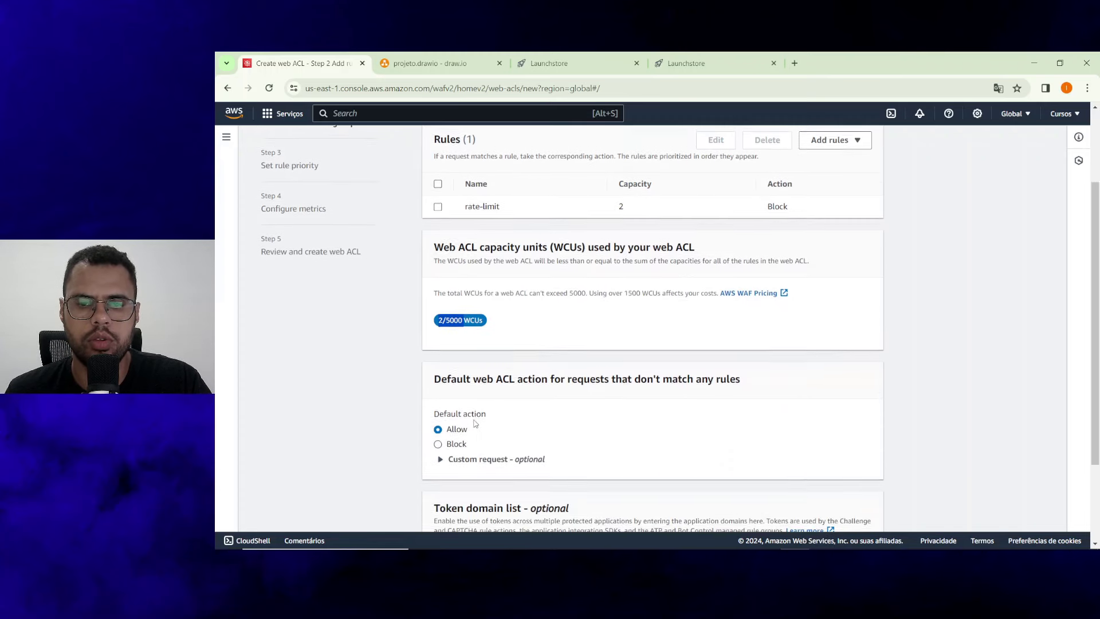
{"action": "scroll", "coordinate": [474, 425], "scroll_direction": "down", "scroll_amount": 2}
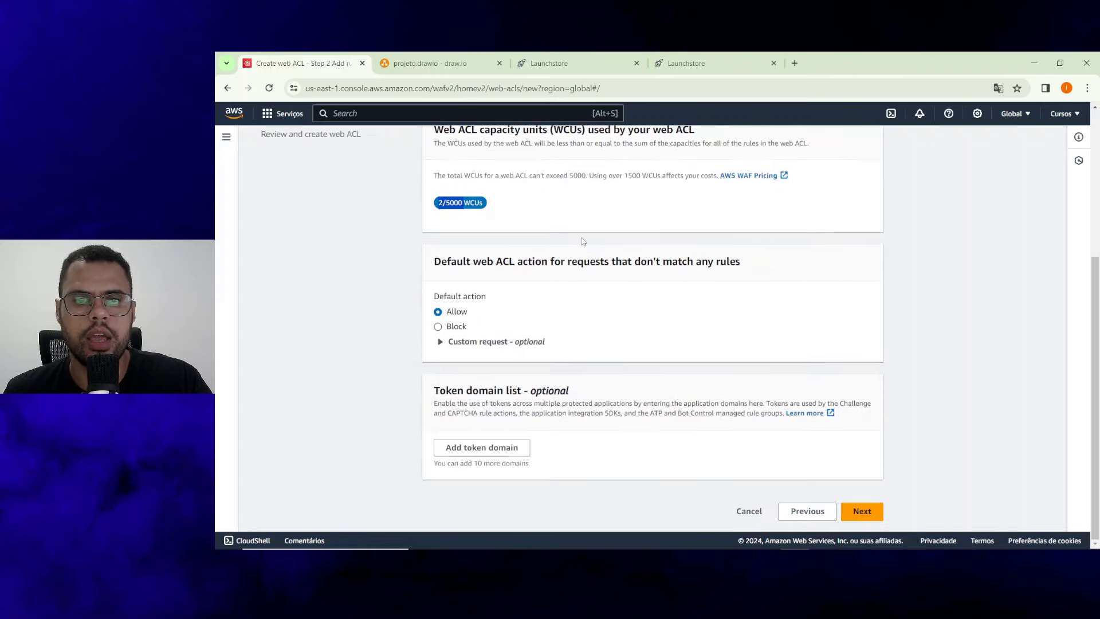
{"action": "left_click_drag", "start_coordinate": [465, 261], "coordinate": [826, 281]}
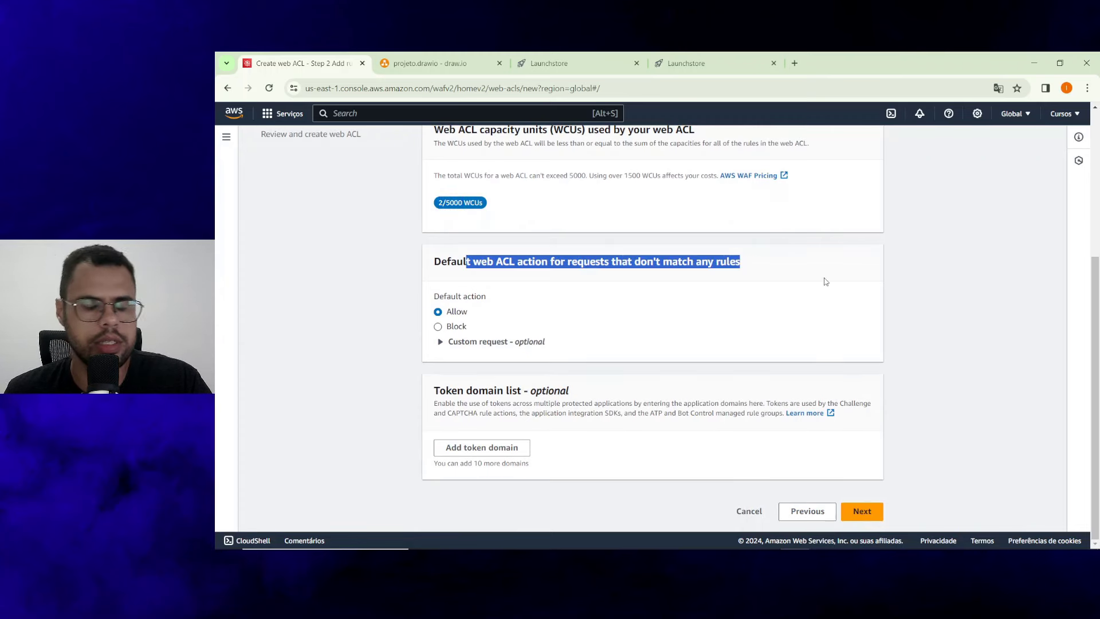
{"action": "left_click", "coordinate": [826, 282]}
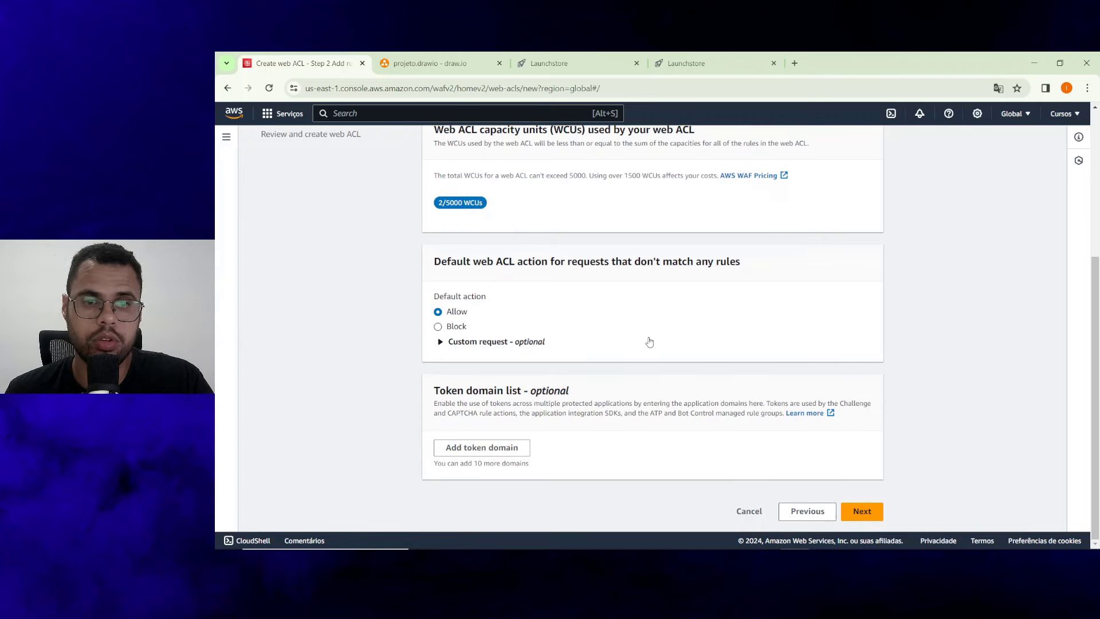
{"action": "scroll", "coordinate": [528, 289], "scroll_direction": "up", "scroll_amount": 1}
{"action": "left_click_drag", "start_coordinate": [502, 217], "coordinate": [793, 216]}
{"action": "double_click", "coordinate": [780, 216]}
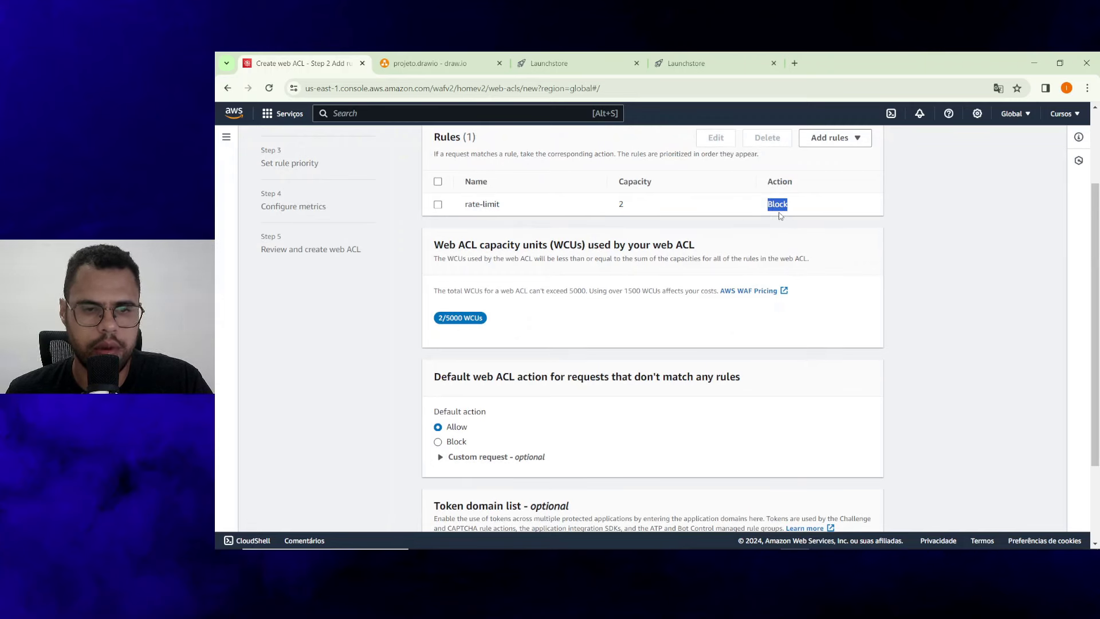
Keep the Allow default action, accept the rule priority and CloudWatch metrics settings, and go through the web ACL's review page.
{"action": "scroll", "coordinate": [779, 216], "scroll_direction": "down", "scroll_amount": 2}
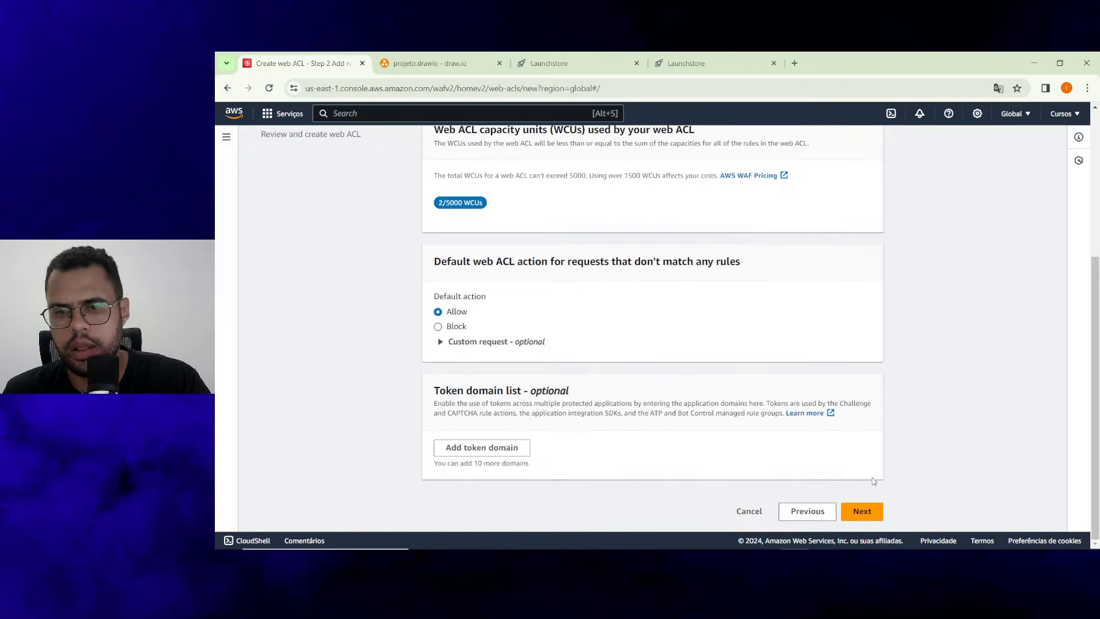
{"action": "left_click", "coordinate": [868, 513]}
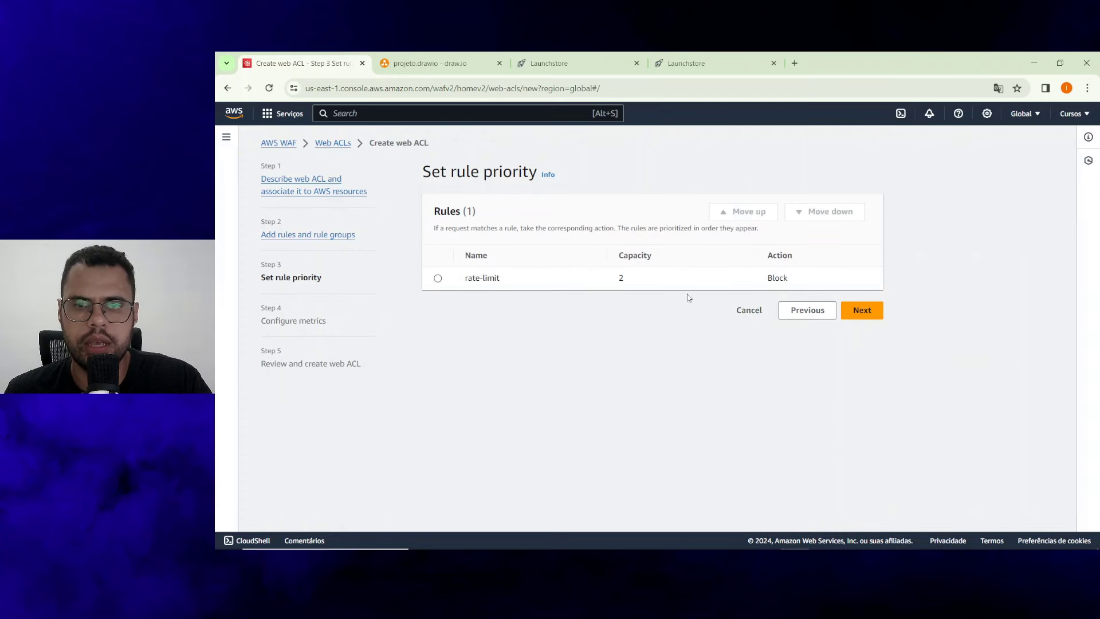
{"action": "left_click", "coordinate": [865, 309]}
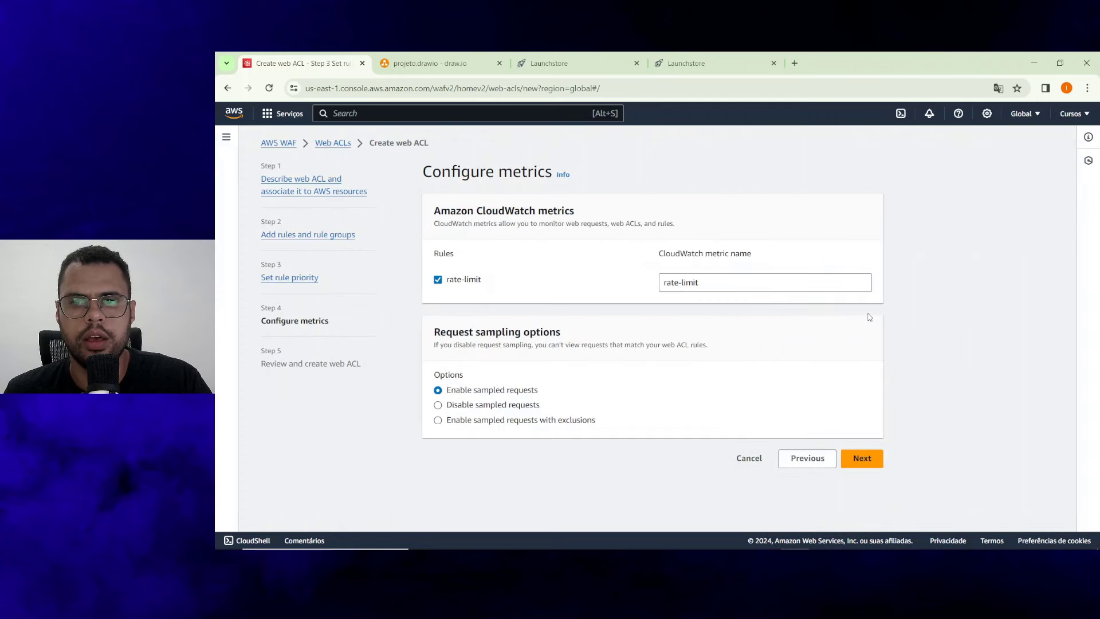
{"action": "left_click", "coordinate": [865, 465]}
{"action": "scroll", "coordinate": [868, 475], "scroll_direction": "down", "scroll_amount": 10}
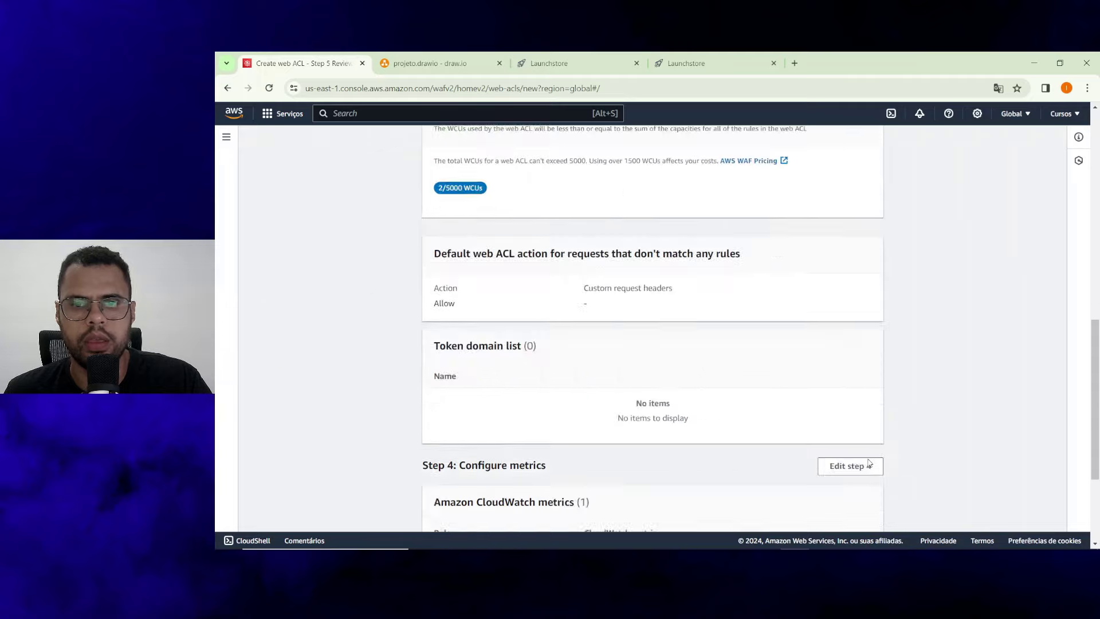
Create the launchstore web ACL from the review page with its rate-limit rule and default settings.
{"action": "left_click", "coordinate": [864, 510]}
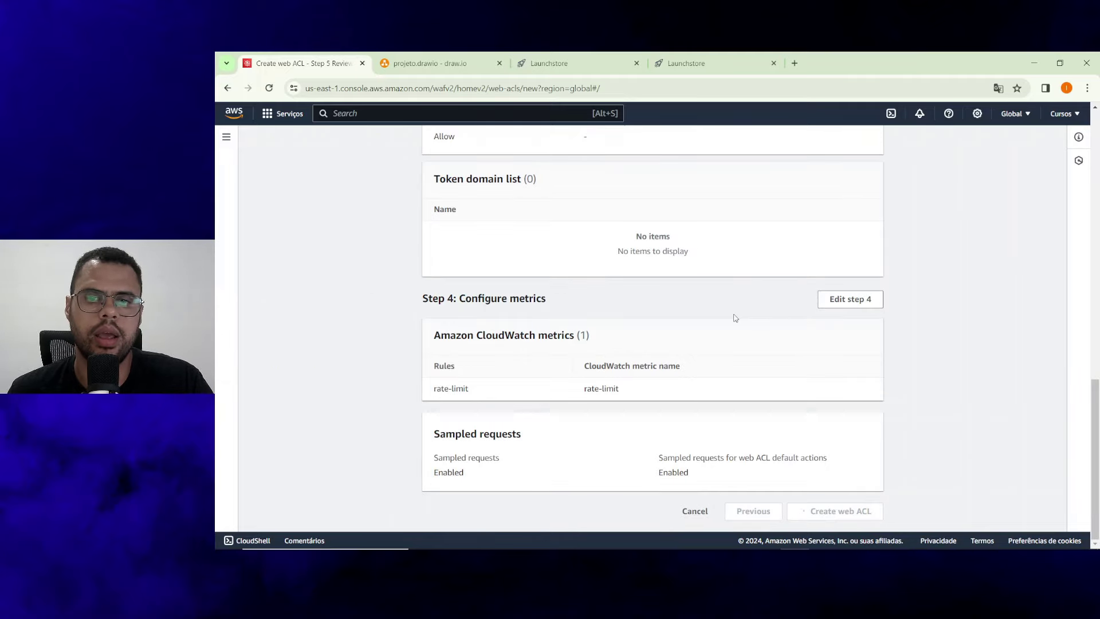
{"action": "scroll", "coordinate": [735, 318], "scroll_direction": "up", "scroll_amount": 5}
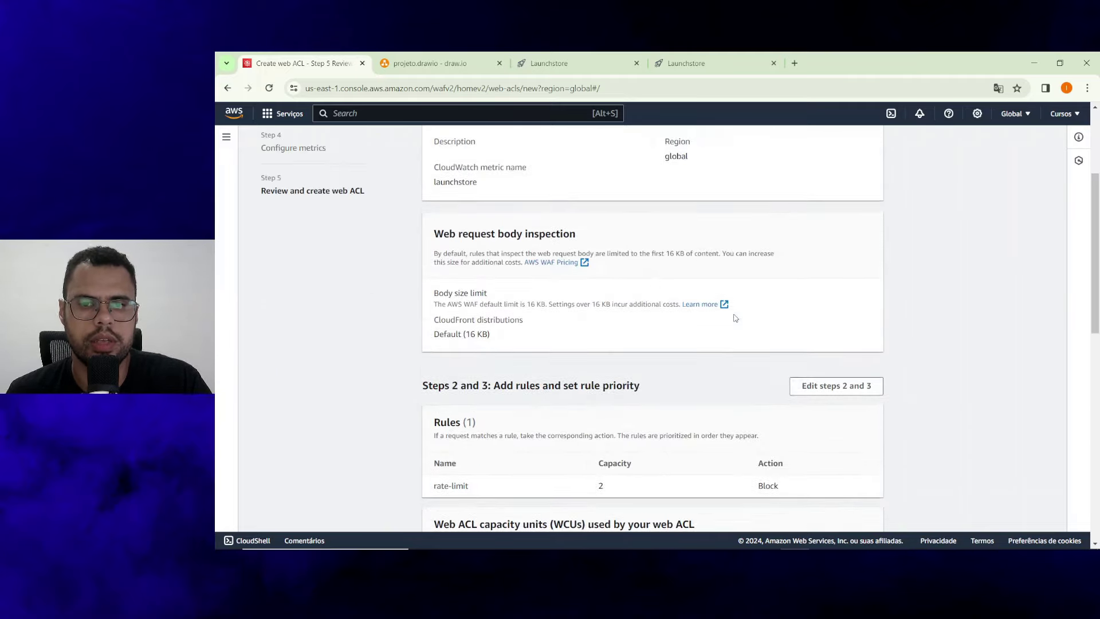
{"action": "scroll", "coordinate": [732, 317], "scroll_direction": "down", "scroll_amount": 5}
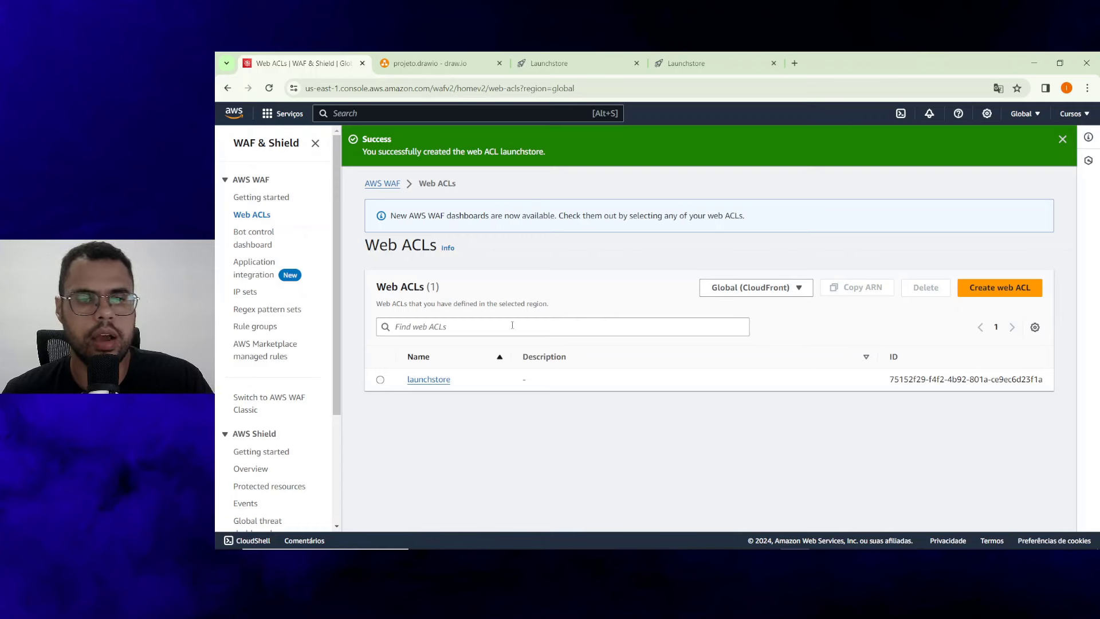
Open the launchstore web ACL and look over its traffic overview dashboard, including the action totals for all traffic.
{"action": "left_click", "coordinate": [426, 381]}
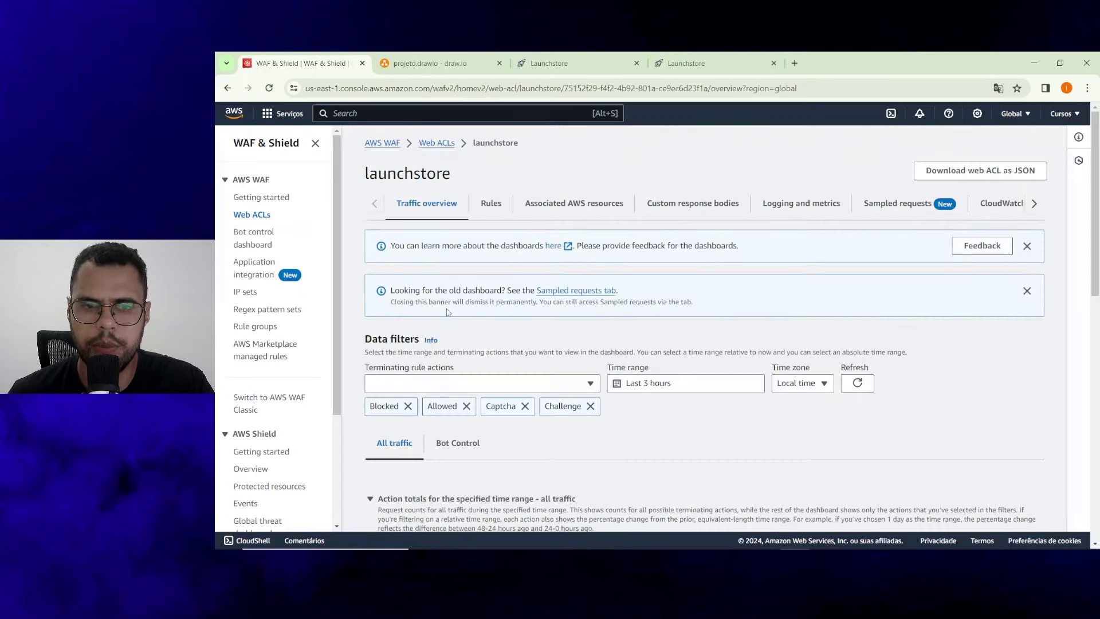
{"action": "scroll", "coordinate": [464, 315], "scroll_direction": "down", "scroll_amount": 13}
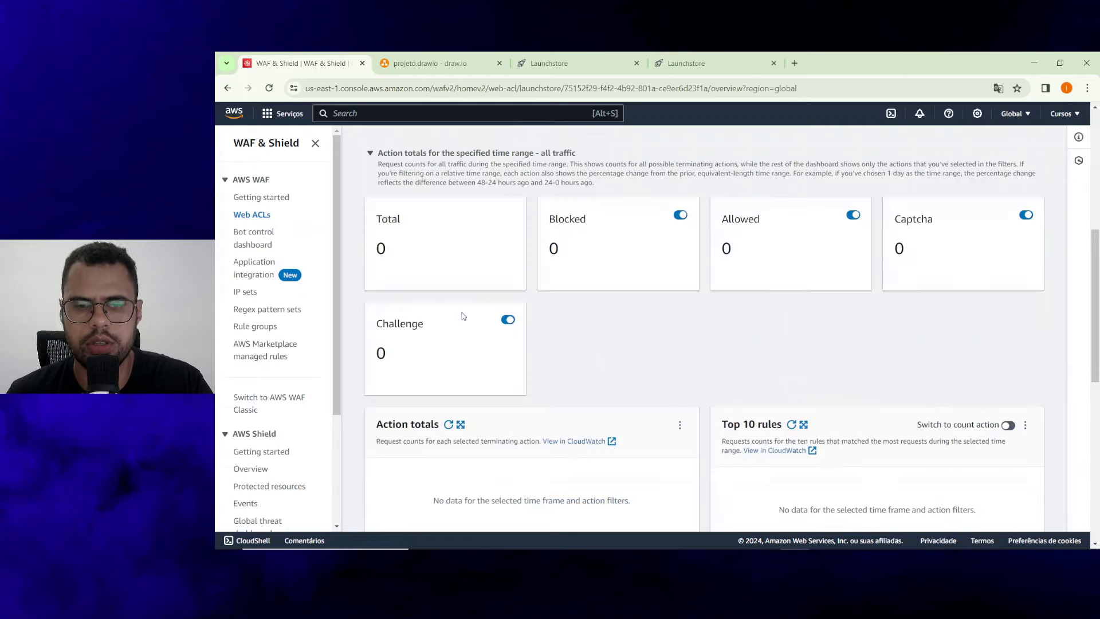
{"action": "scroll", "coordinate": [462, 323], "scroll_direction": "up", "scroll_amount": 6}
{"action": "scroll", "coordinate": [461, 323], "scroll_direction": "up", "scroll_amount": 7}
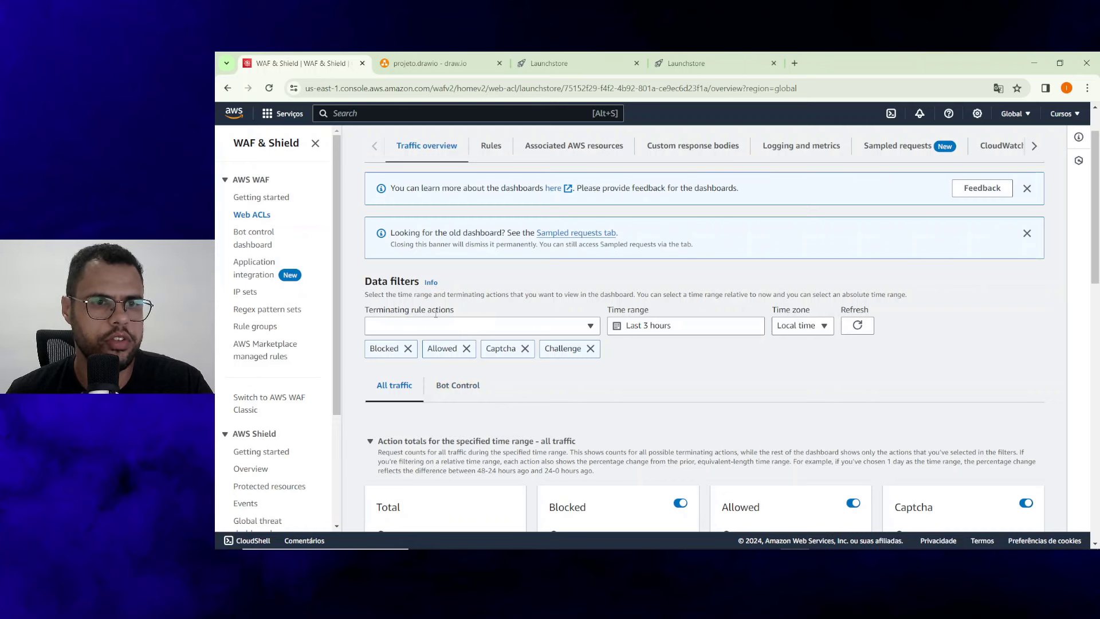
Search the AWS services for CloudFront and open its cache statistics report.
{"action": "left_click", "coordinate": [365, 112]}
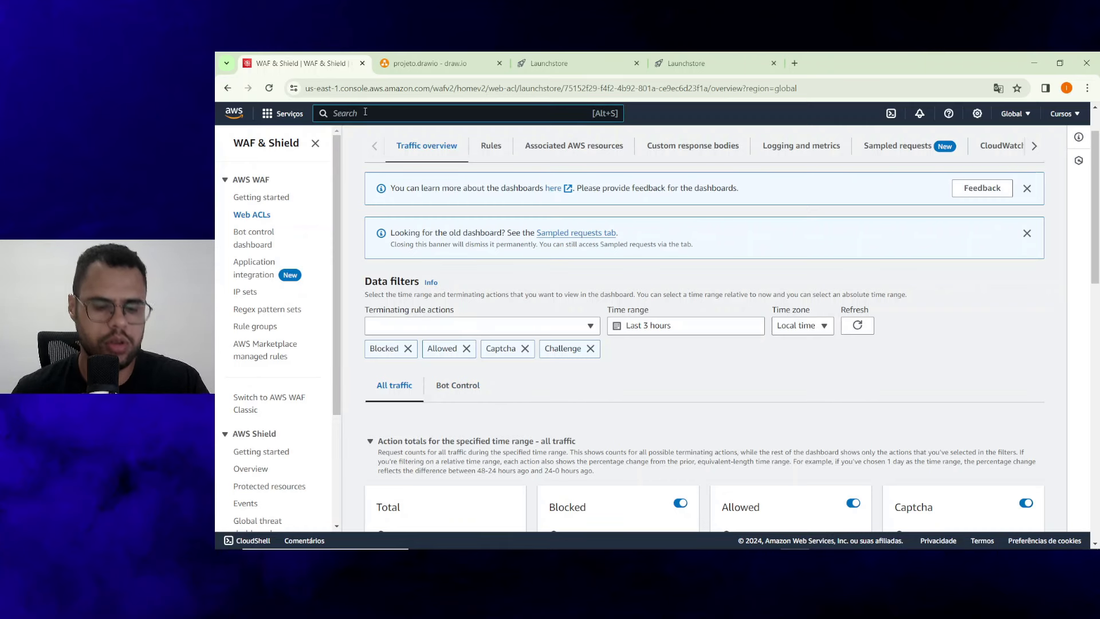
{"action": "type", "text": "cloud"}
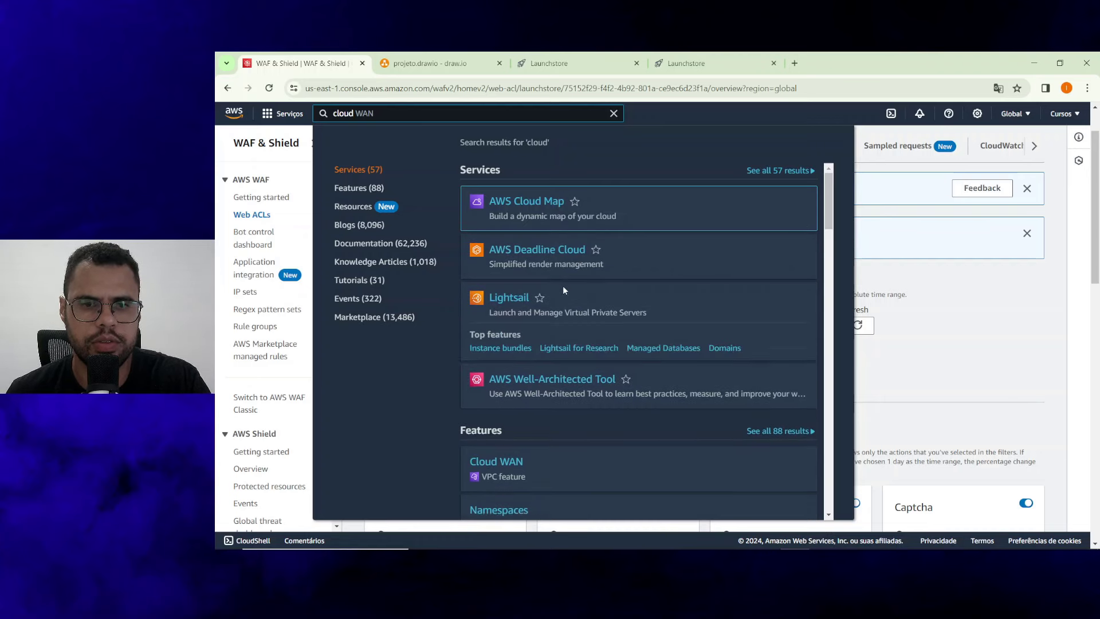
{"action": "type", "text": " WANf"}
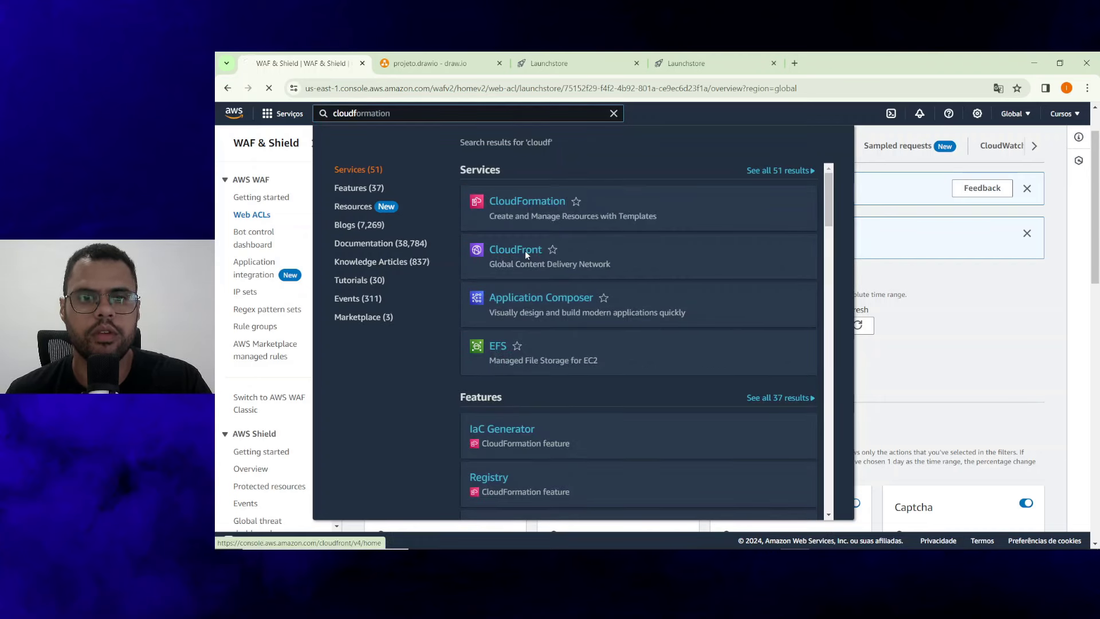
{"action": "left_click", "coordinate": [525, 250]}
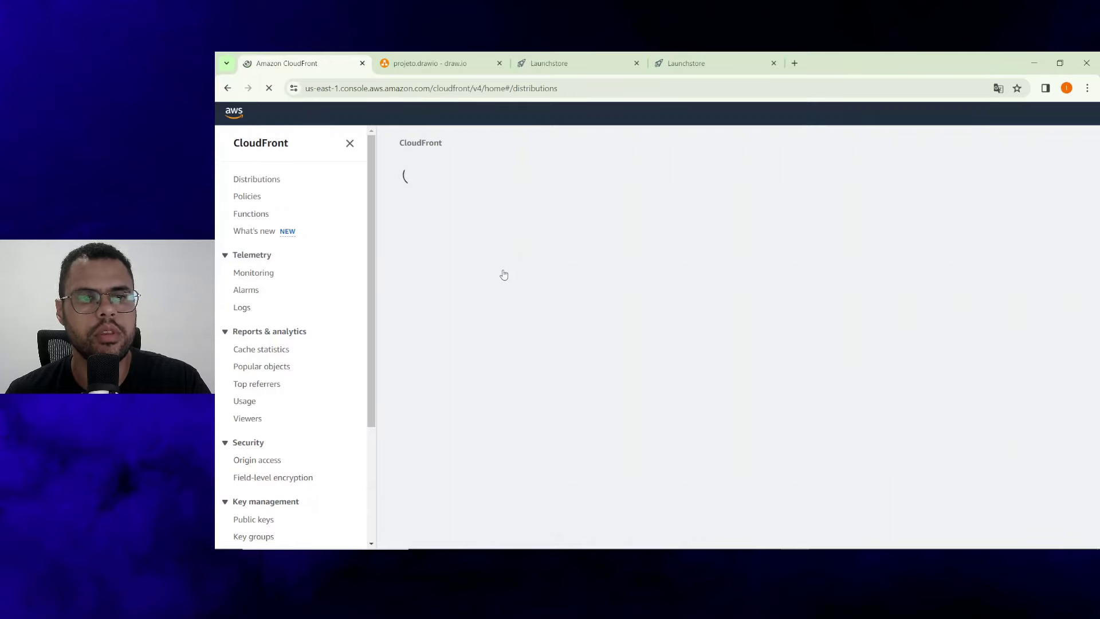
{"action": "left_click", "coordinate": [262, 351]}
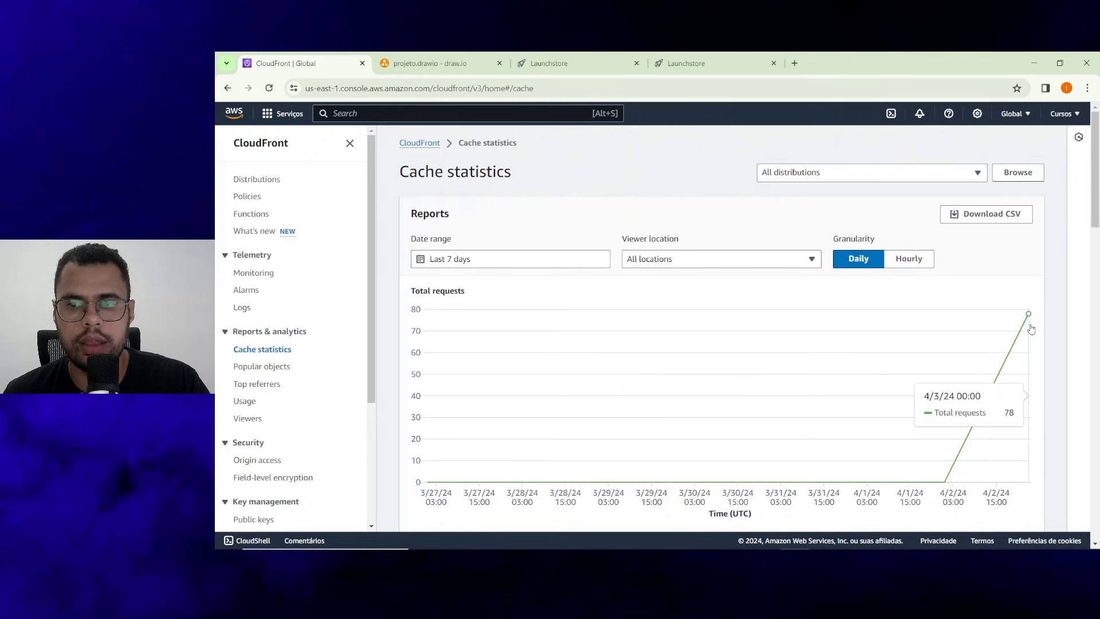
Examine the cache statistics charts for total requests, hits, misses and errors, and bytes transferred to viewers.
{"action": "scroll", "coordinate": [967, 317], "scroll_direction": "down", "scroll_amount": 6}
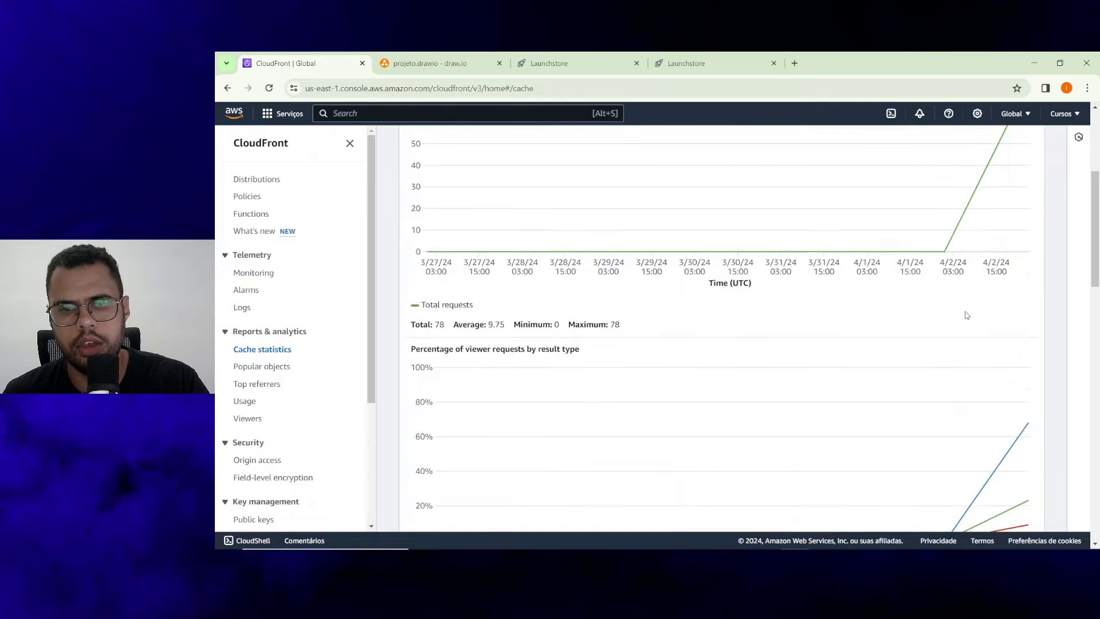
{"action": "scroll", "coordinate": [967, 316], "scroll_direction": "down", "scroll_amount": 1}
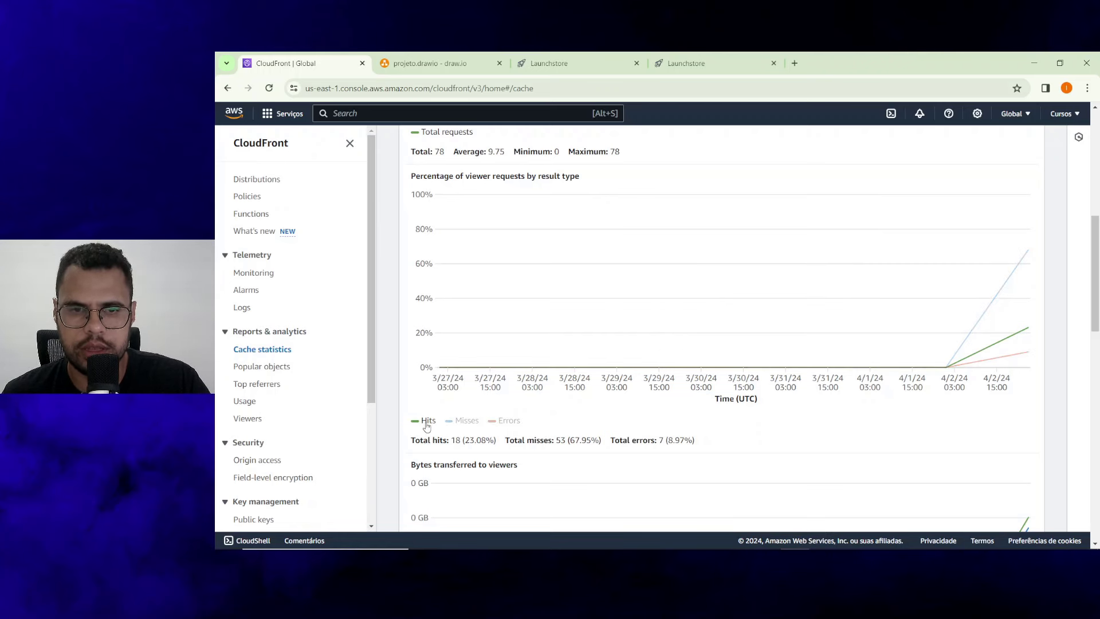
{"action": "mouse_move", "coordinate": [1009, 336]}
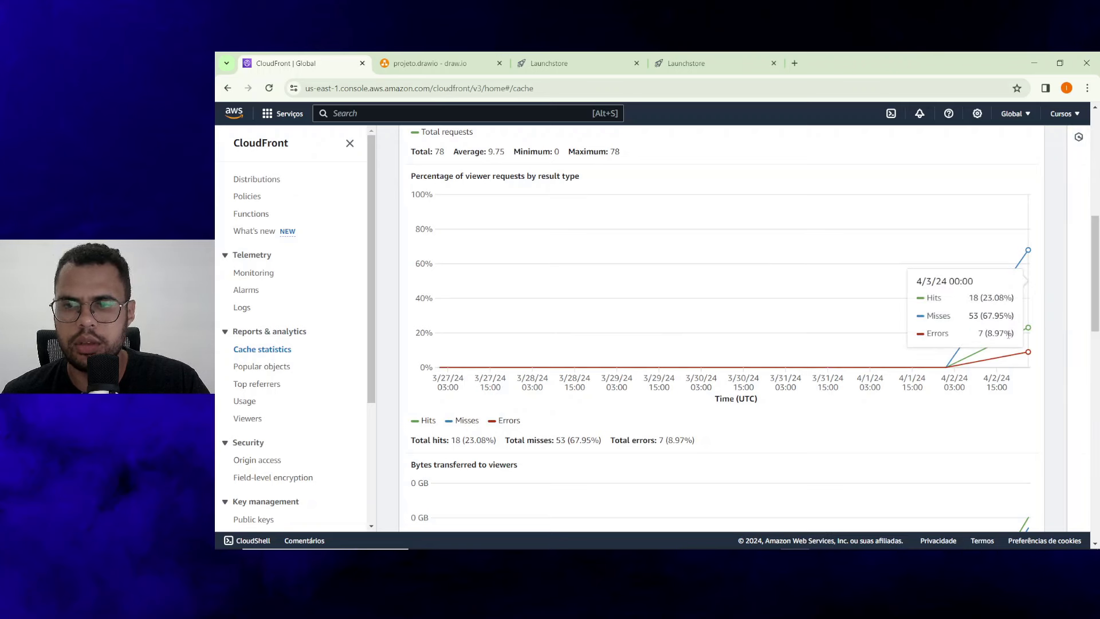
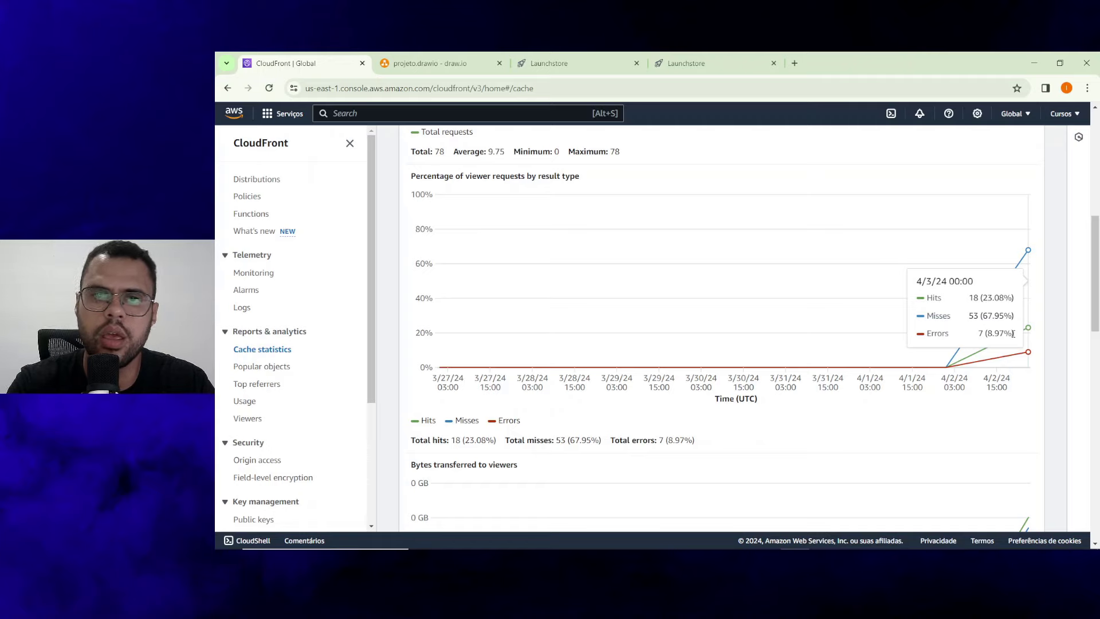
{"action": "scroll", "coordinate": [894, 240], "scroll_direction": "up", "scroll_amount": 3}
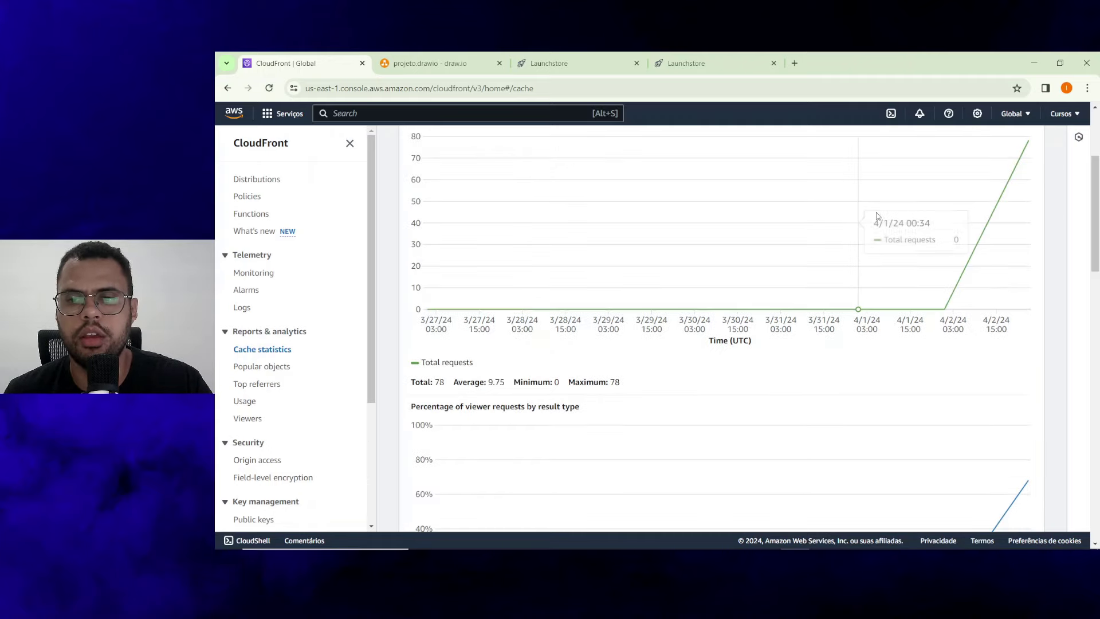
{"action": "scroll", "coordinate": [984, 280], "scroll_direction": "down", "scroll_amount": 4}
{"action": "scroll", "coordinate": [984, 280], "scroll_direction": "down", "scroll_amount": 7}
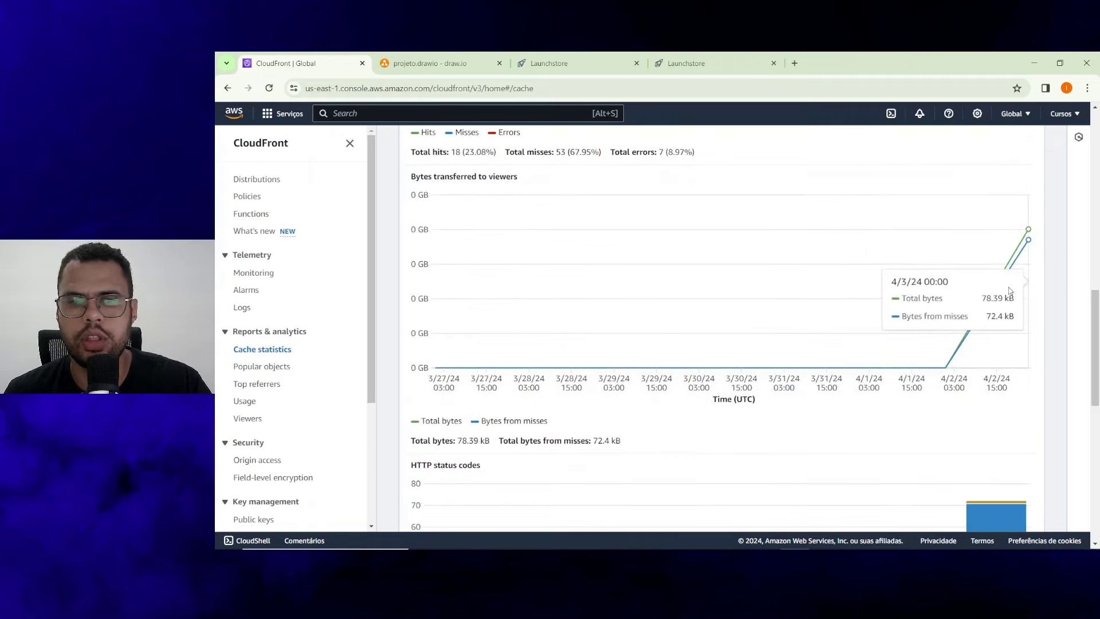
{"action": "scroll", "coordinate": [1001, 286], "scroll_direction": "up", "scroll_amount": 10}
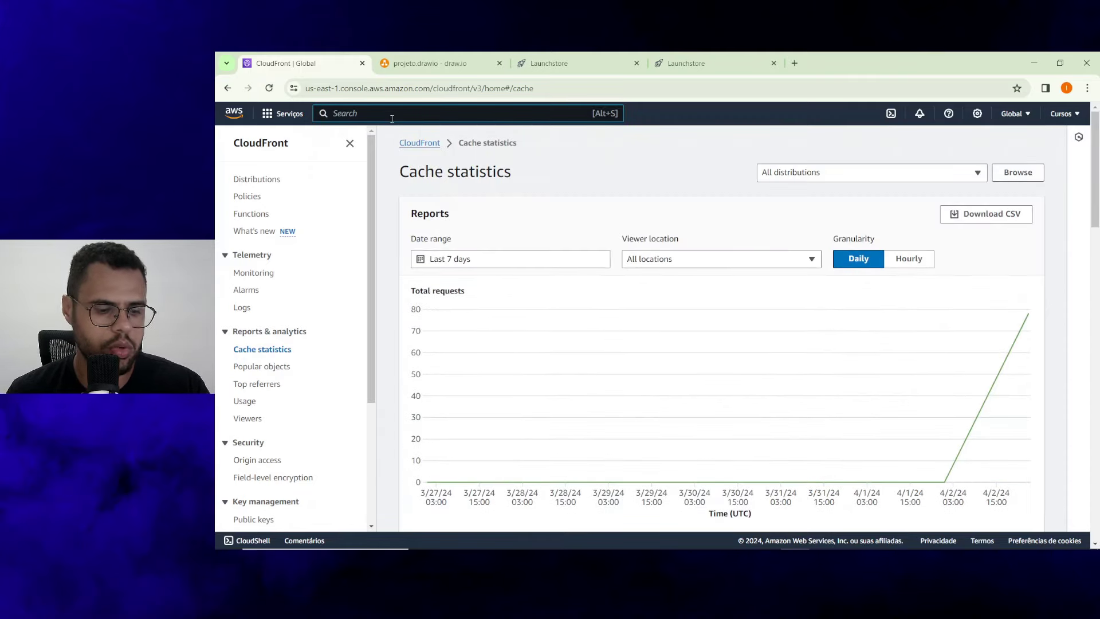
Search for waf and open the WAF & Shield console, and switch to the terminal to start an Ubuntu 20.04.6 LTS session.
{"action": "type", "text": "waf"}
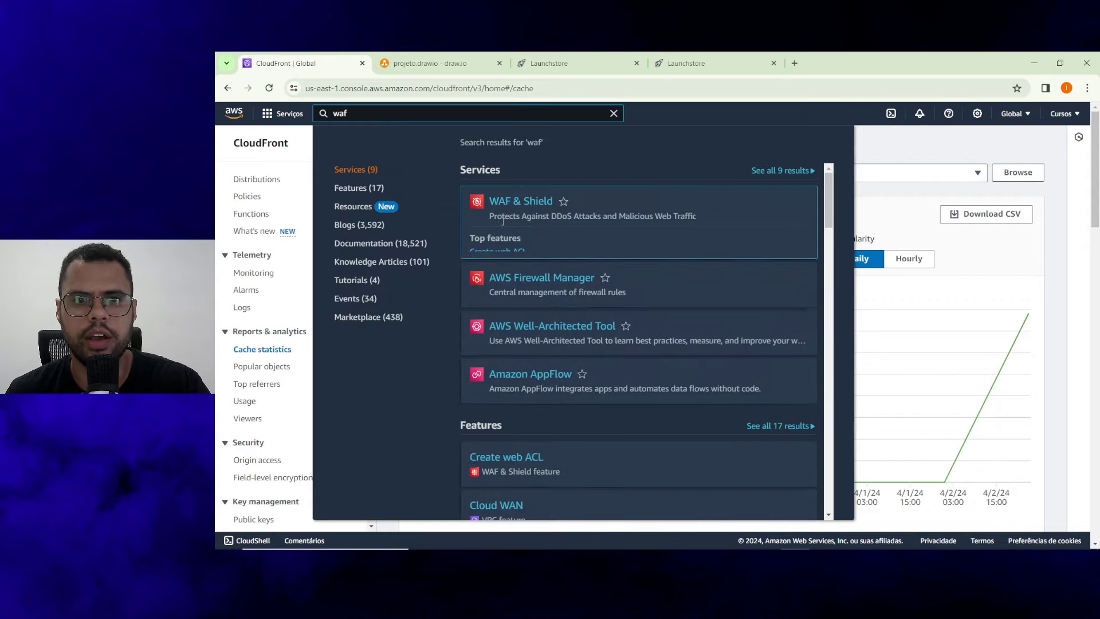
{"action": "left_click", "coordinate": [506, 212]}
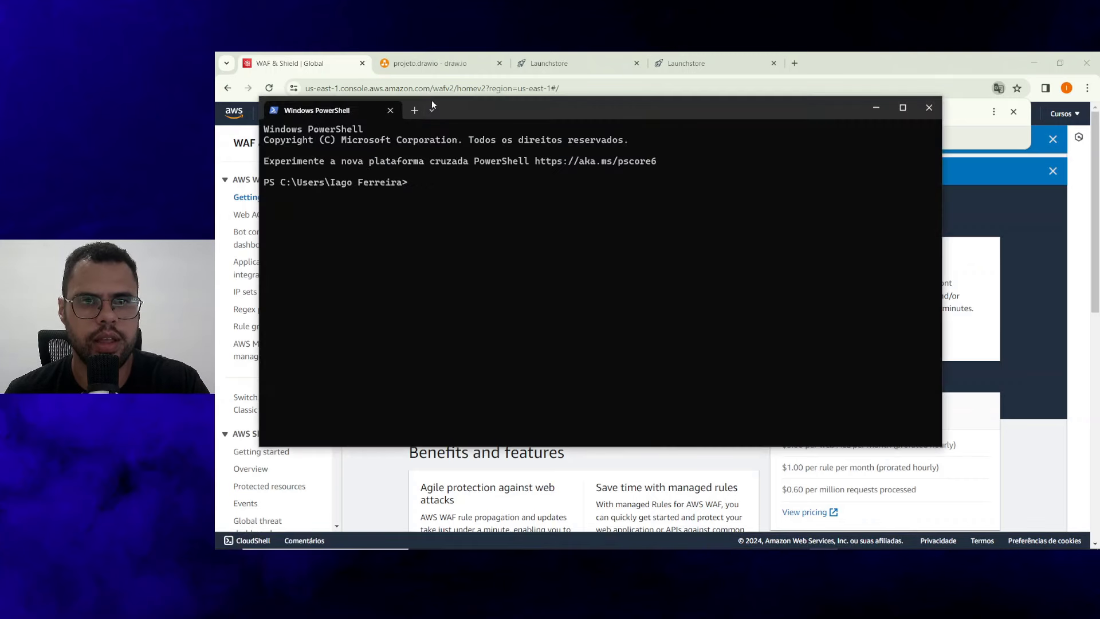
{"action": "left_click", "coordinate": [432, 110]}
{"action": "left_click", "coordinate": [442, 186]}
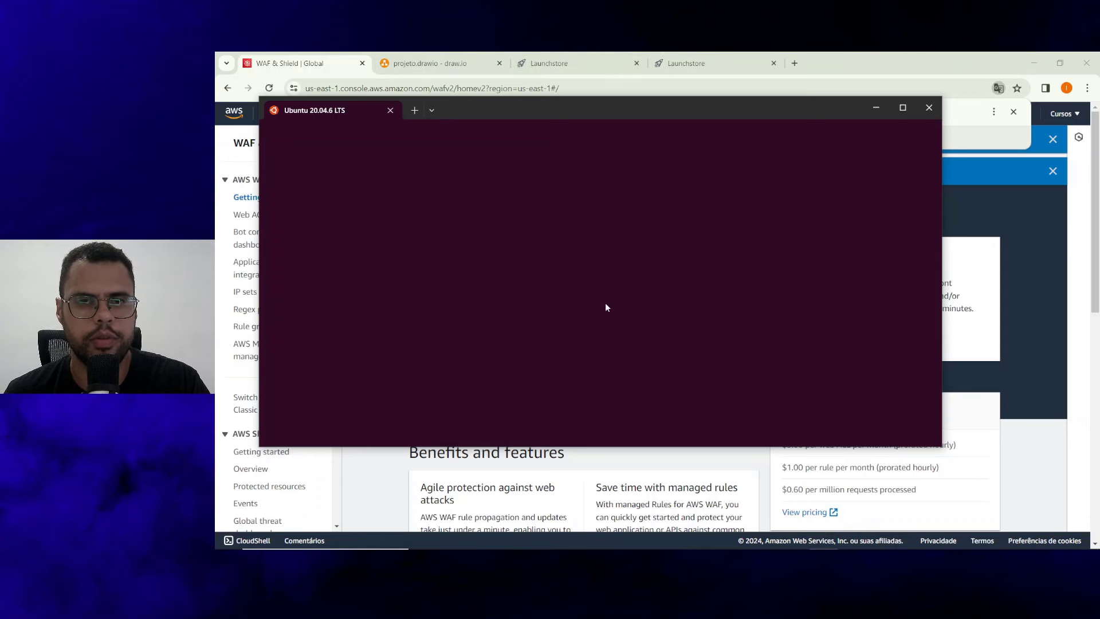
Copy the CloudFront address of the Launchstore site from the browser and return to the Ubuntu terminal.
{"action": "left_click", "coordinate": [682, 62]}
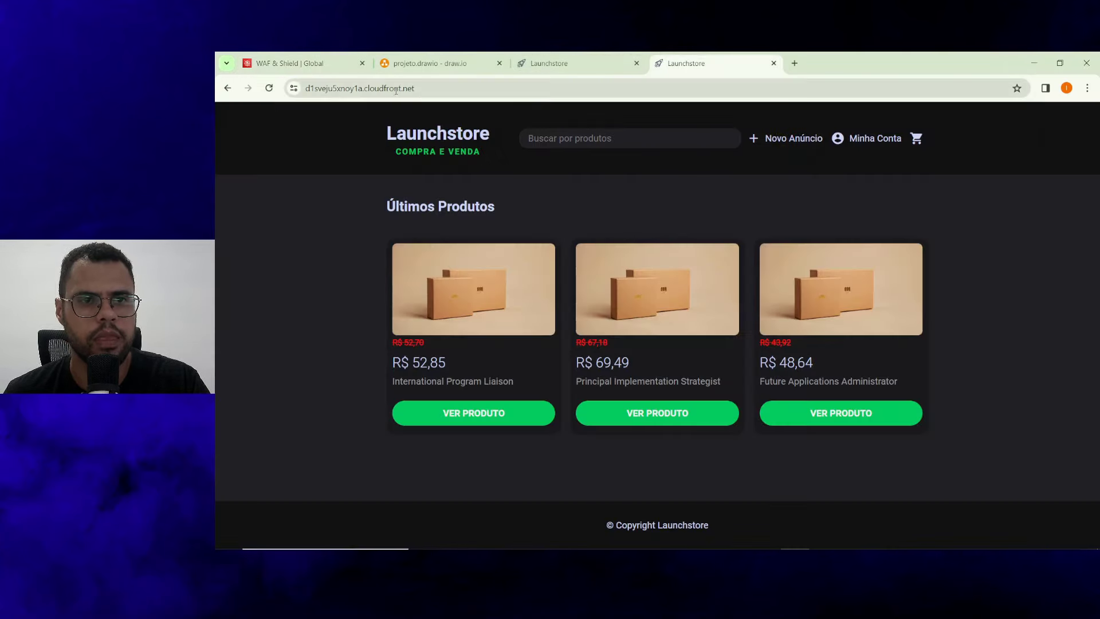
{"action": "left_click", "coordinate": [399, 89]}
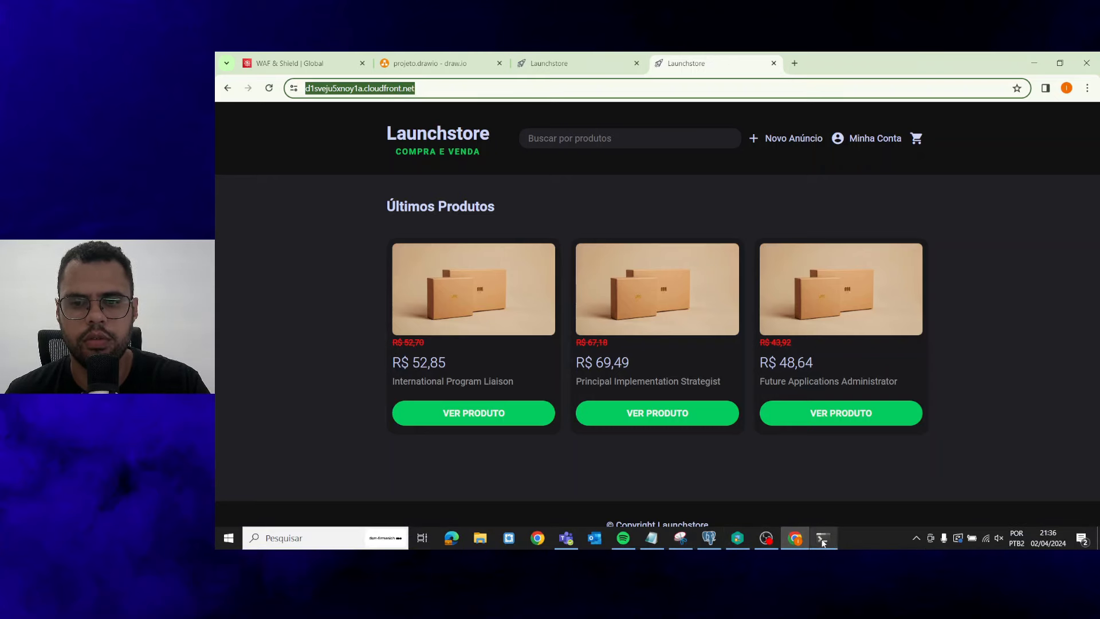
{"action": "left_click", "coordinate": [823, 538]}
Change to the home directory in the Ubuntu shell and list its files.
{"action": "type", "text": "c"}
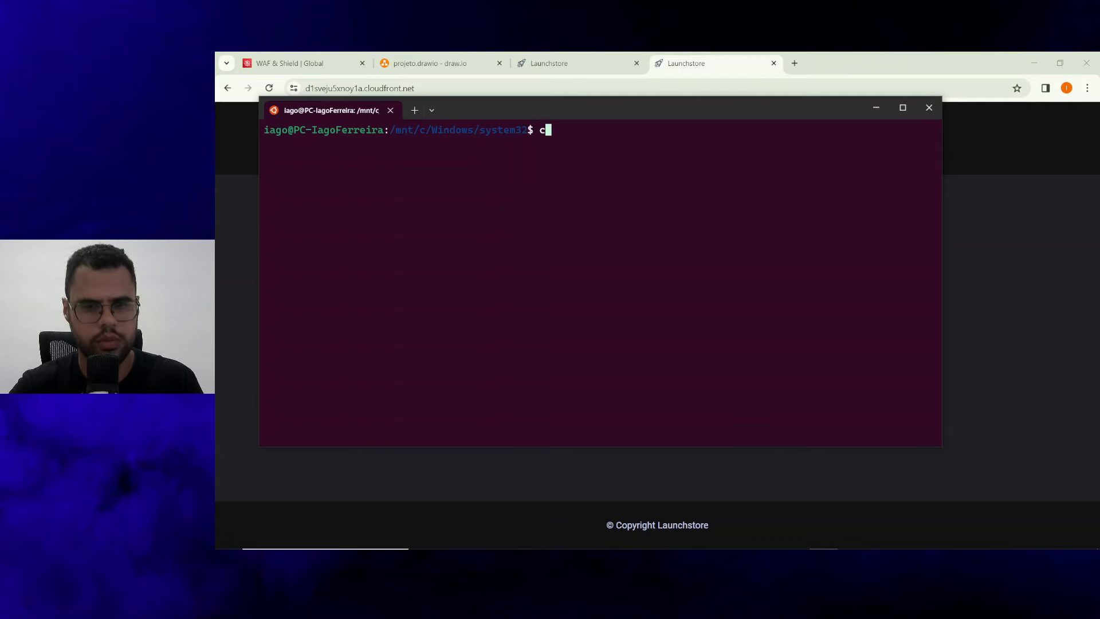
{"action": "type", "text": "d ~~"}
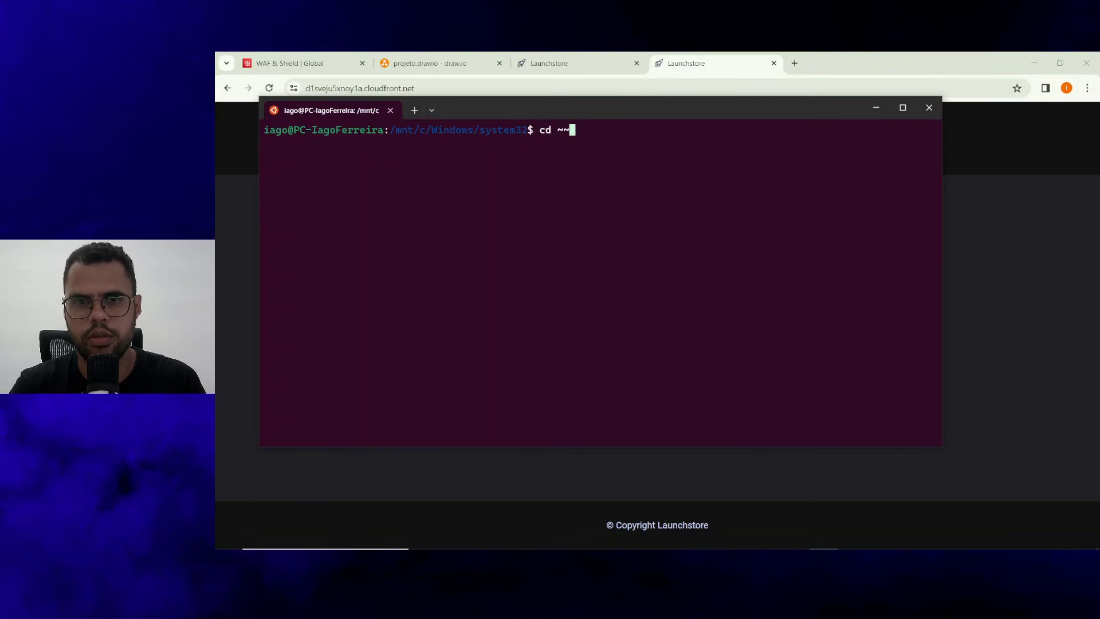
{"action": "key", "text": "Return"}
{"action": "type", "text": "ls"}
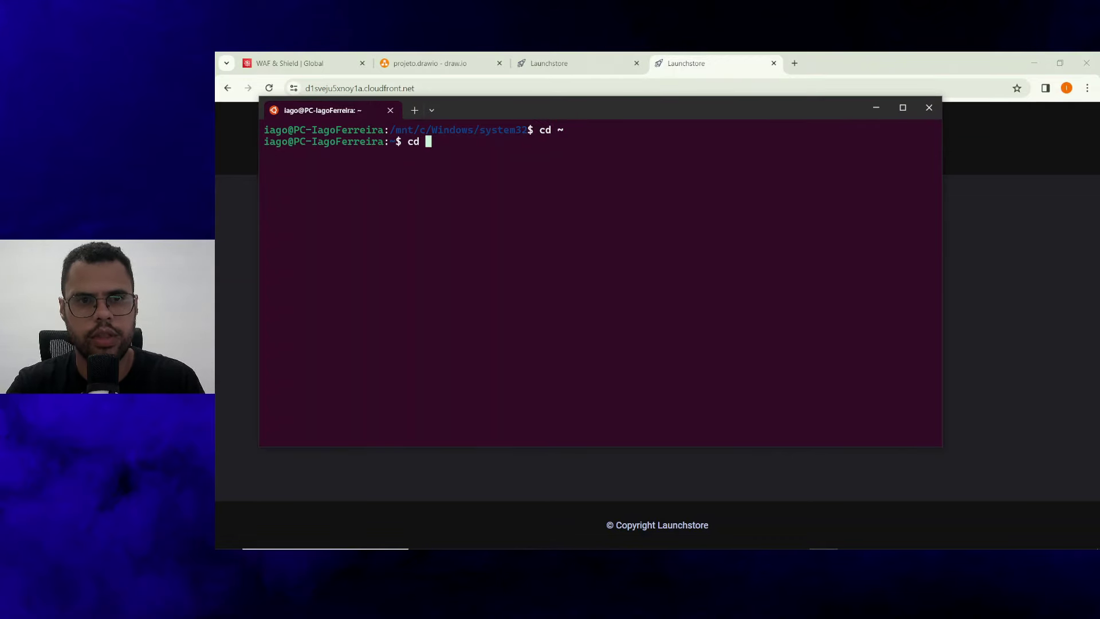
{"action": "key", "text": "BackSpace"}
{"action": "key", "text": "BackSpace"}
{"action": "key", "text": "BackSpace"}
{"action": "type", "text": "ls"}
{"action": "key", "text": "Return"}
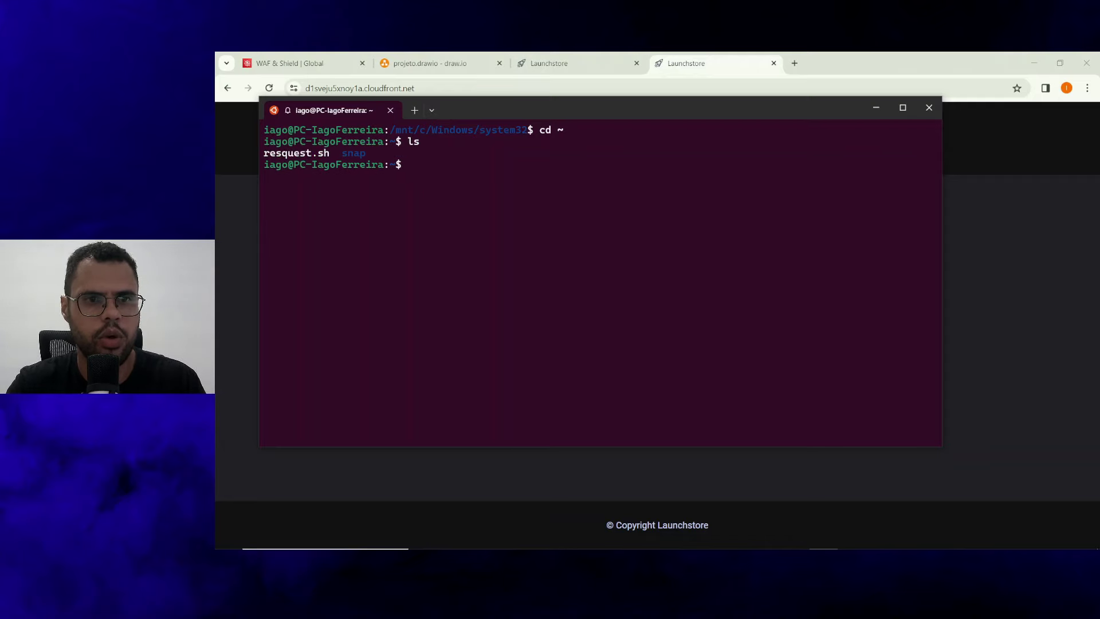
Open resquest.sh in vim and place the cursor at the start of the address in the url variable.
{"action": "type", "text": "vim resquest.sh"}
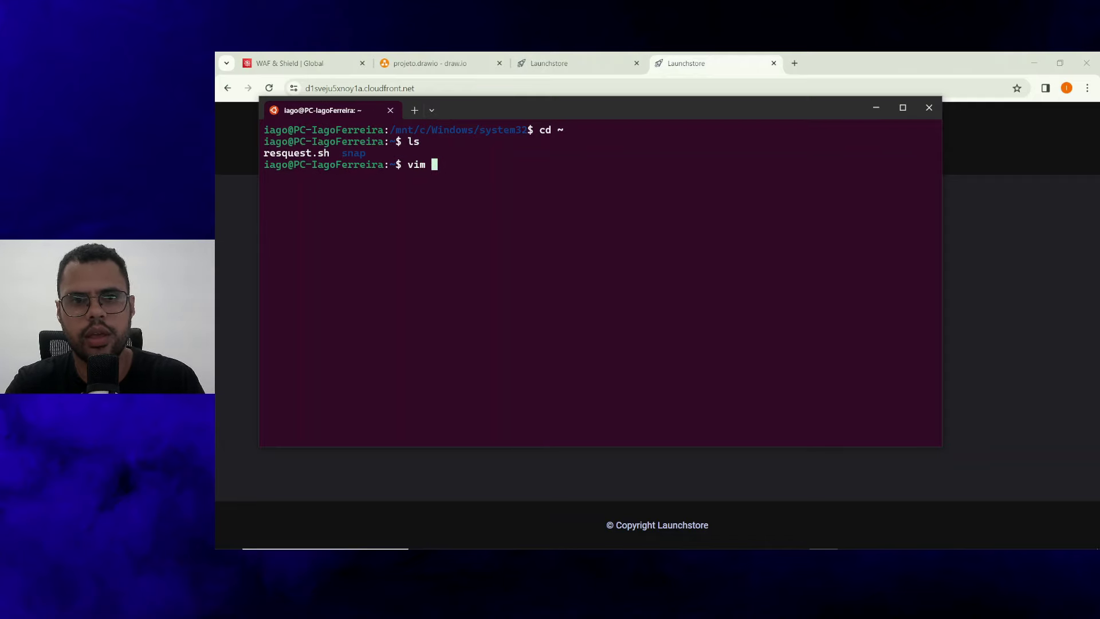
{"action": "key", "text": "Return"}
{"action": "key", "text": "Up"}
{"action": "key", "text": "Up"}
{"action": "key", "text": "Up"}
{"action": "key", "text": "Up"}
{"action": "key", "text": "Up"}
{"action": "key", "text": "Up"}
{"action": "key", "text": "Up"}
{"action": "key", "text": "Up"}
{"action": "key", "text": "Up"}
{"action": "key", "text": "Up"}
{"action": "key", "text": "Up"}
{"action": "key", "text": "Up"}
{"action": "key", "text": "Up"}
{"action": "key", "text": "Up"}
{"action": "key", "text": "Up"}
{"action": "key", "text": "Up"}
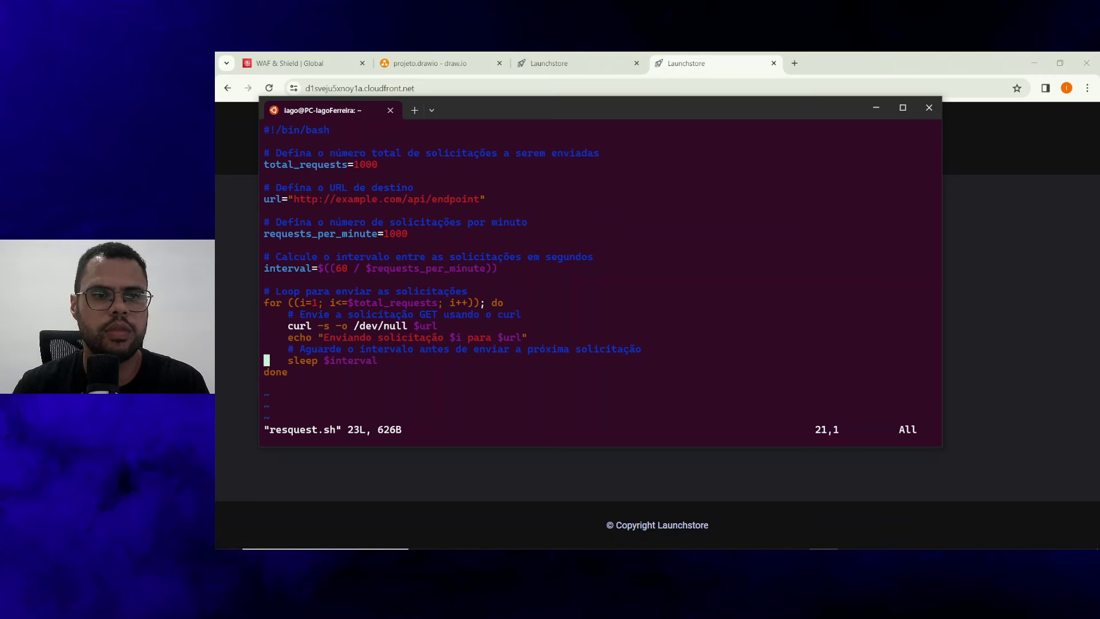
{"action": "key", "text": "Right"}
{"action": "key", "text": "Right"}
{"action": "key", "text": "Right"}
{"action": "key", "text": "Right"}
{"action": "key", "text": "Right"}
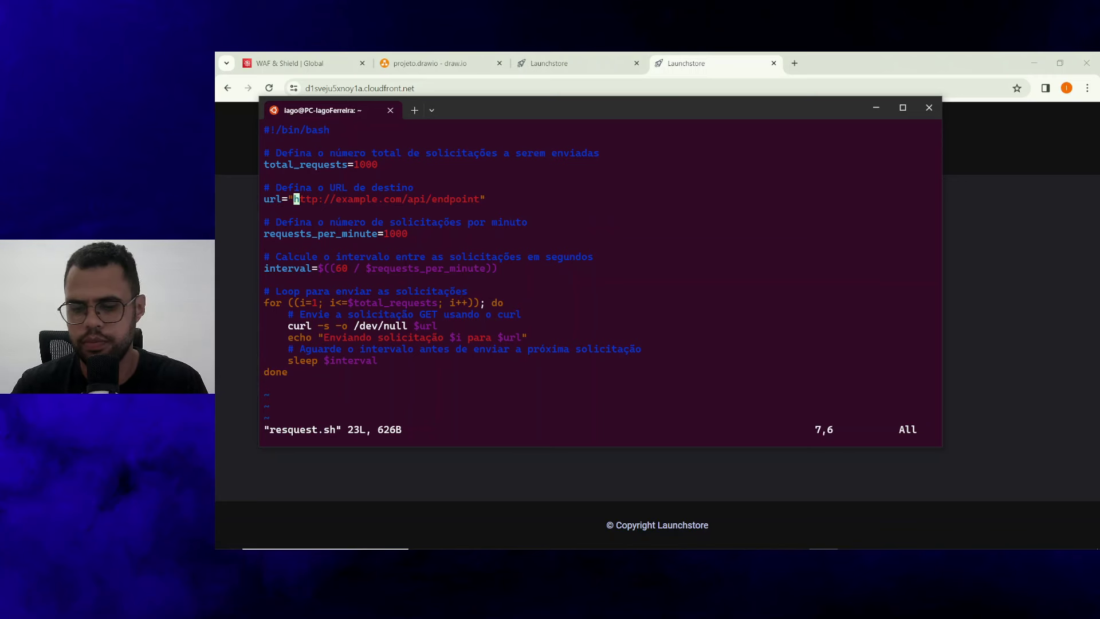
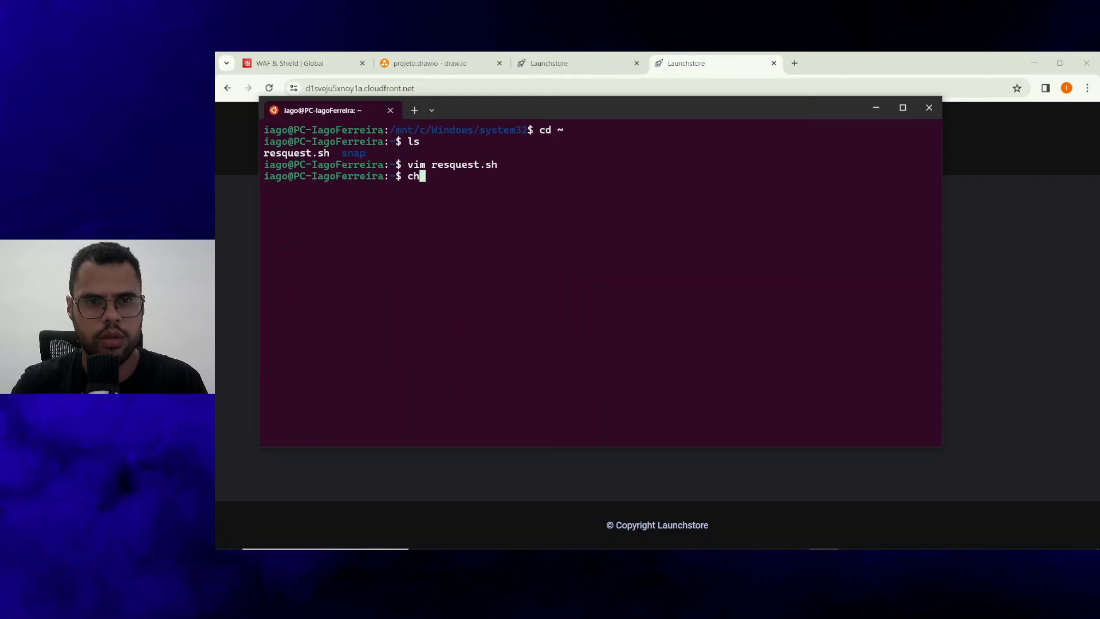
Give resquest.sh 755 permissions with chmod and run the script from the home directory.
{"action": "type", "text": "mod "}
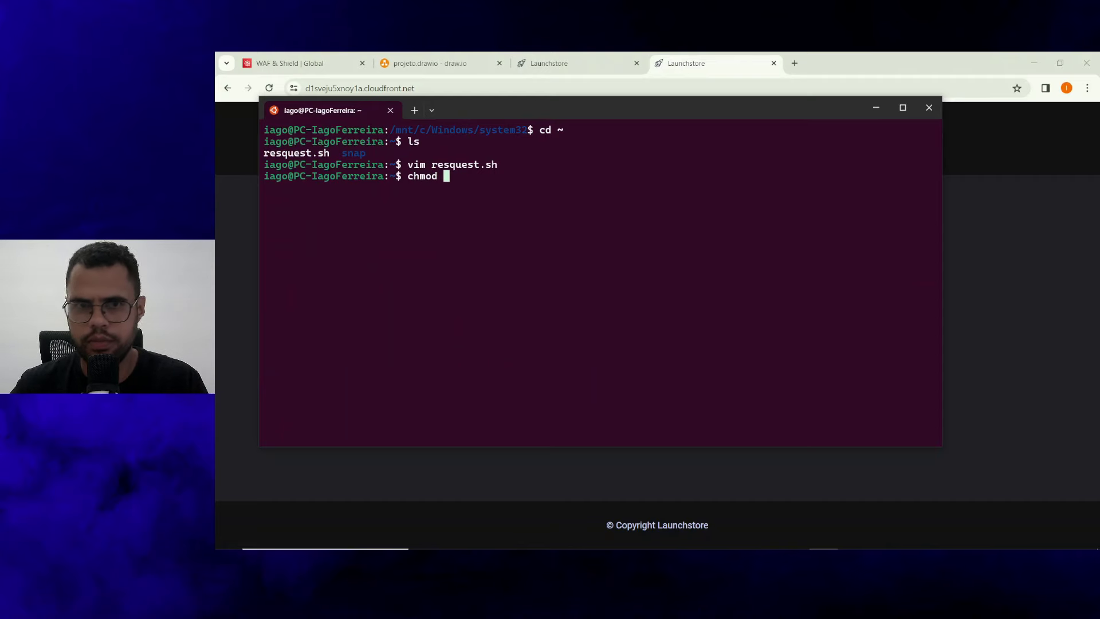
{"action": "type", "text": "755"}
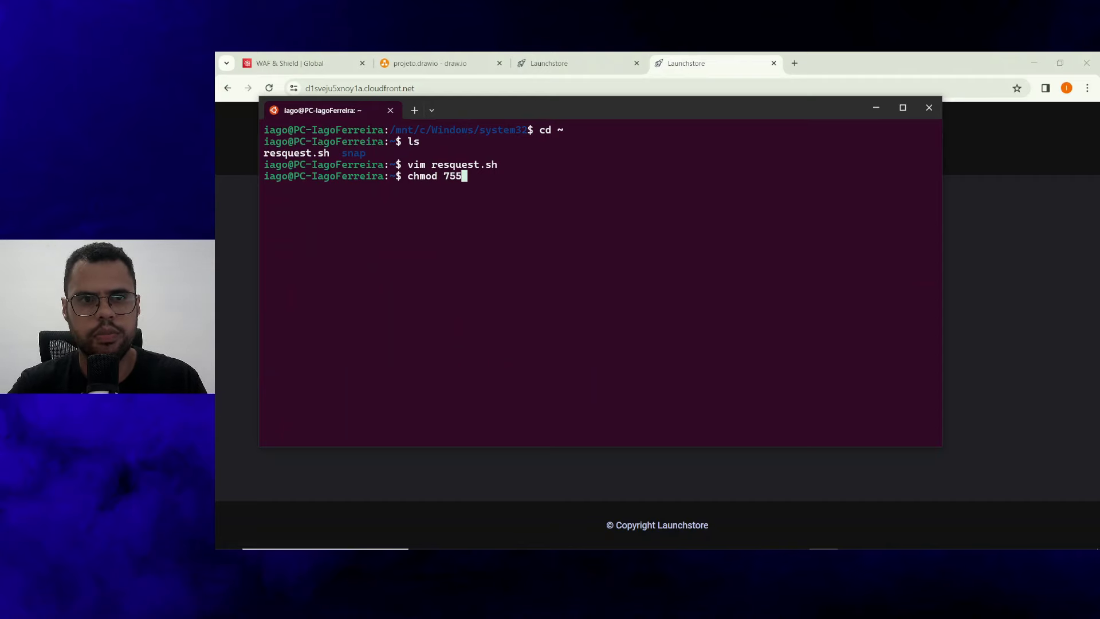
{"action": "type", "text": " resquest.sh"}
{"action": "key", "text": "Return"}
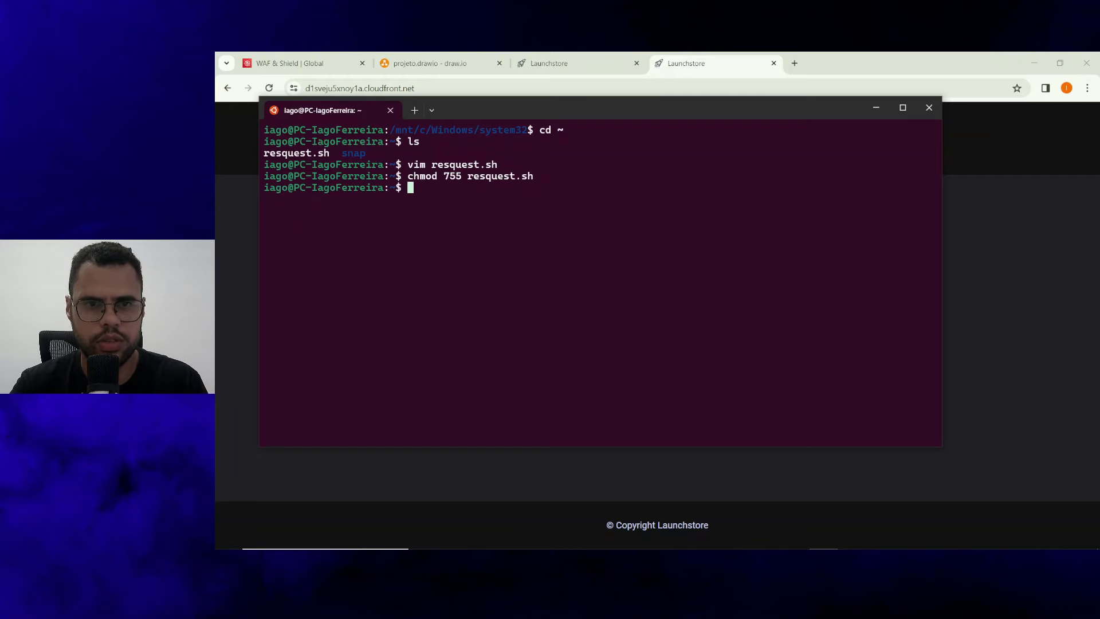
{"action": "type", "text": "./resquest.sh"}
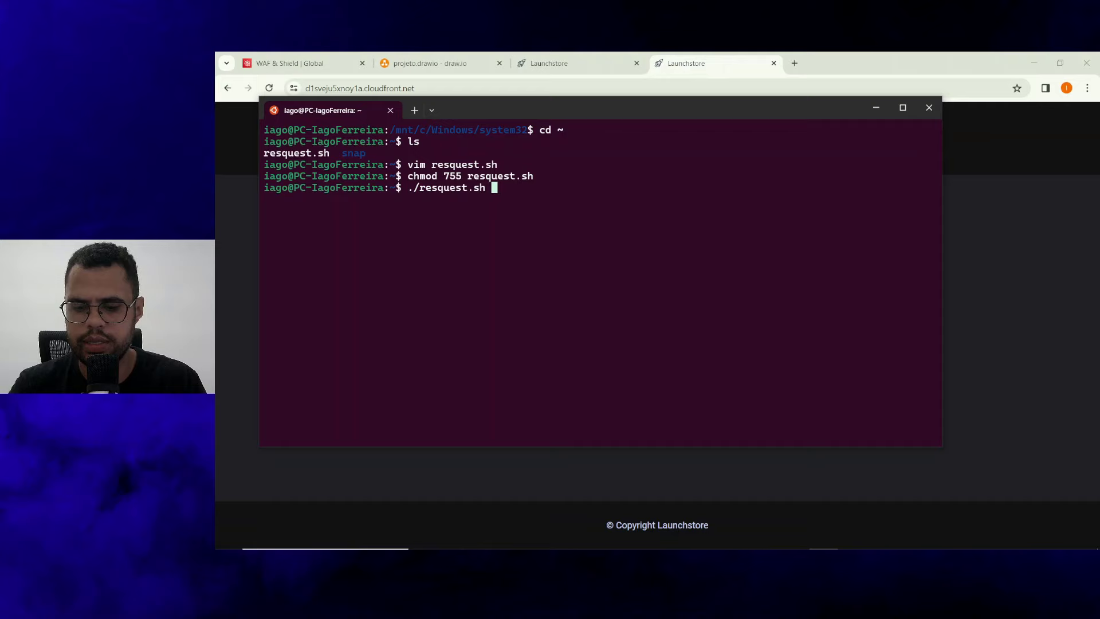
{"action": "key", "text": "Return"}
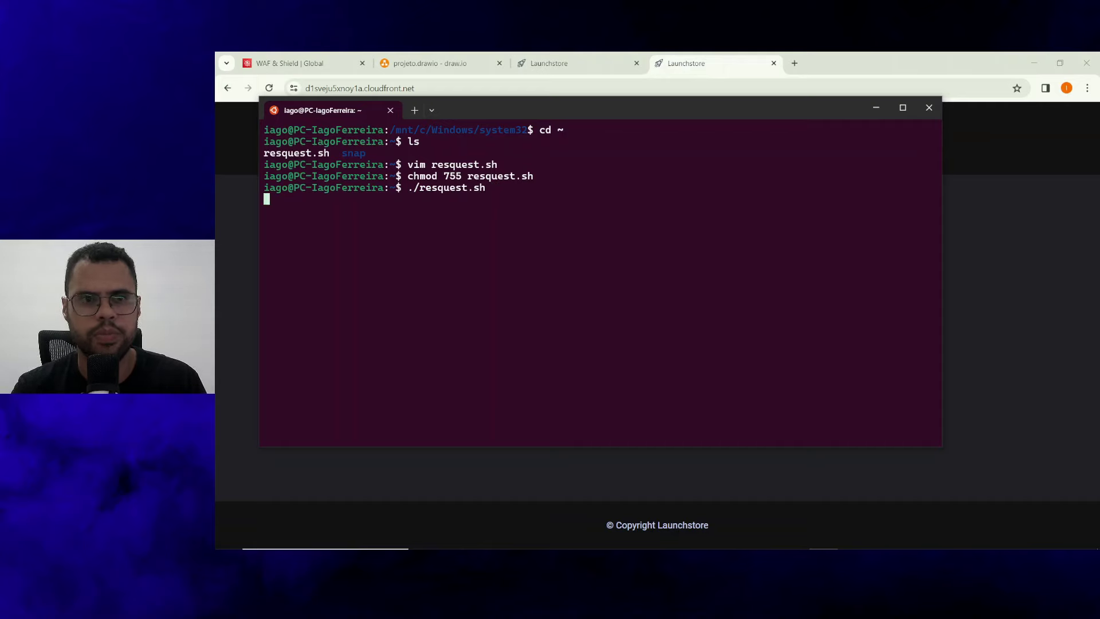
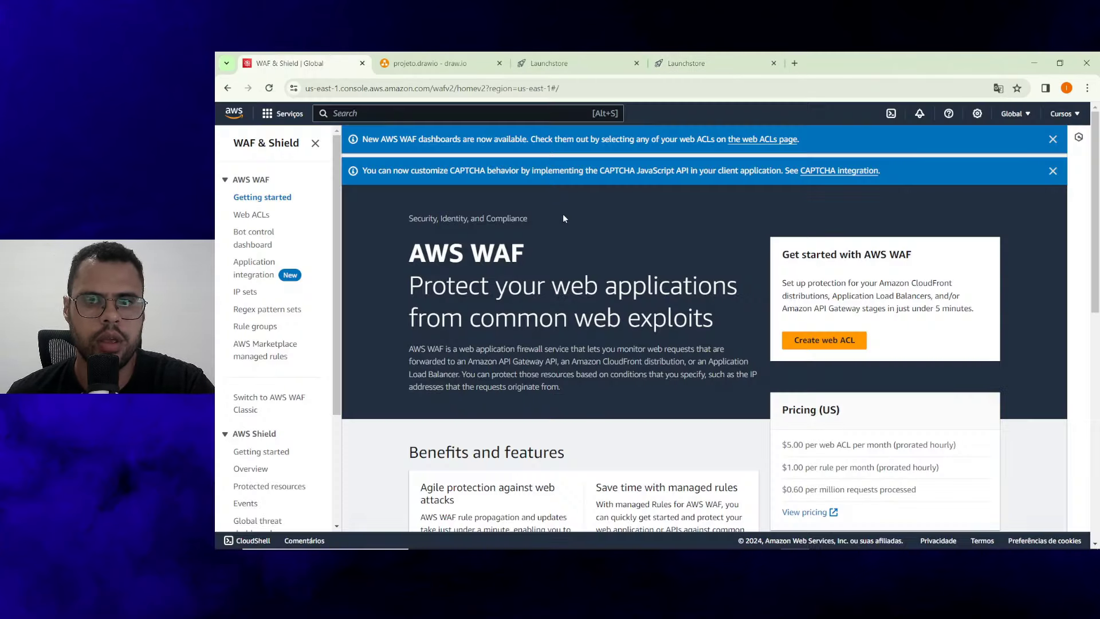
List the web ACLs for the Global (CloudFront) scope and open the launchstore web ACL.
{"action": "left_click", "coordinate": [252, 215]}
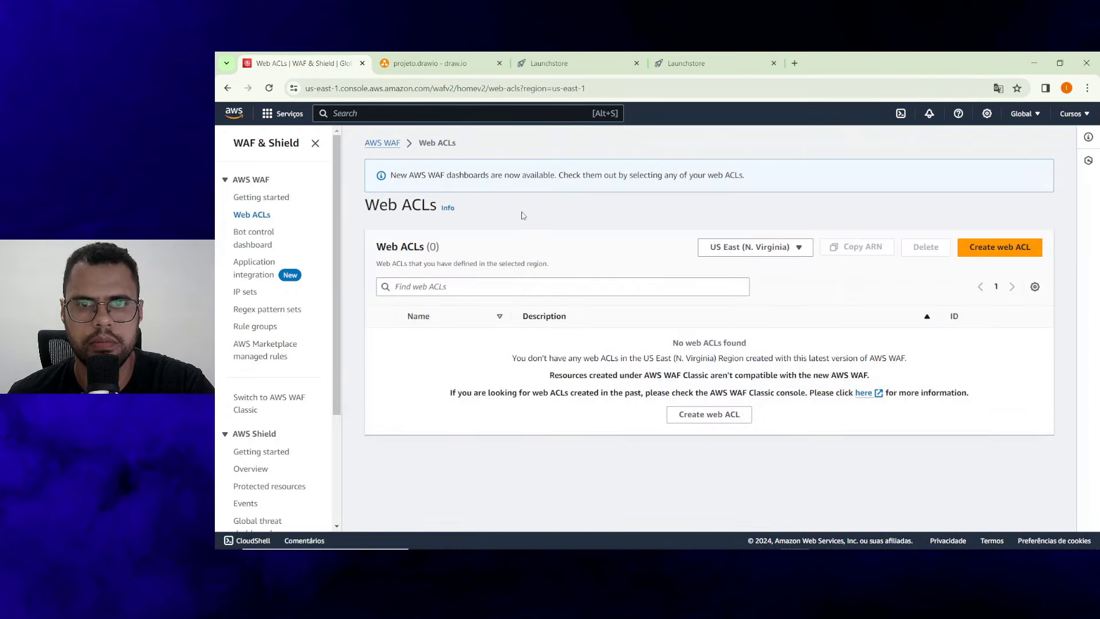
{"action": "left_click", "coordinate": [768, 249]}
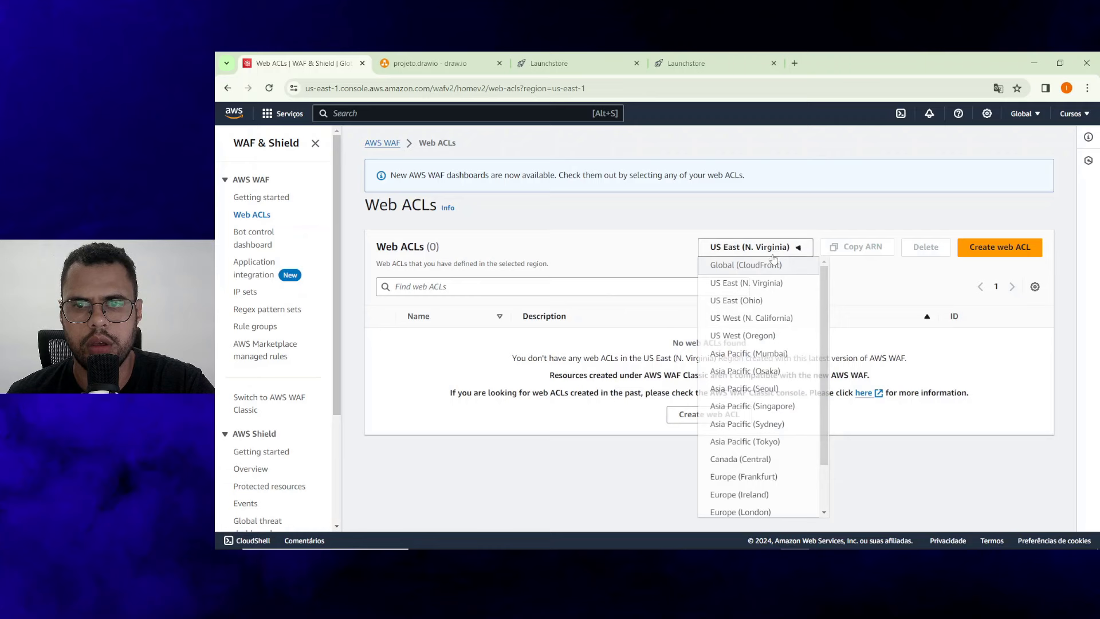
{"action": "left_click", "coordinate": [742, 267]}
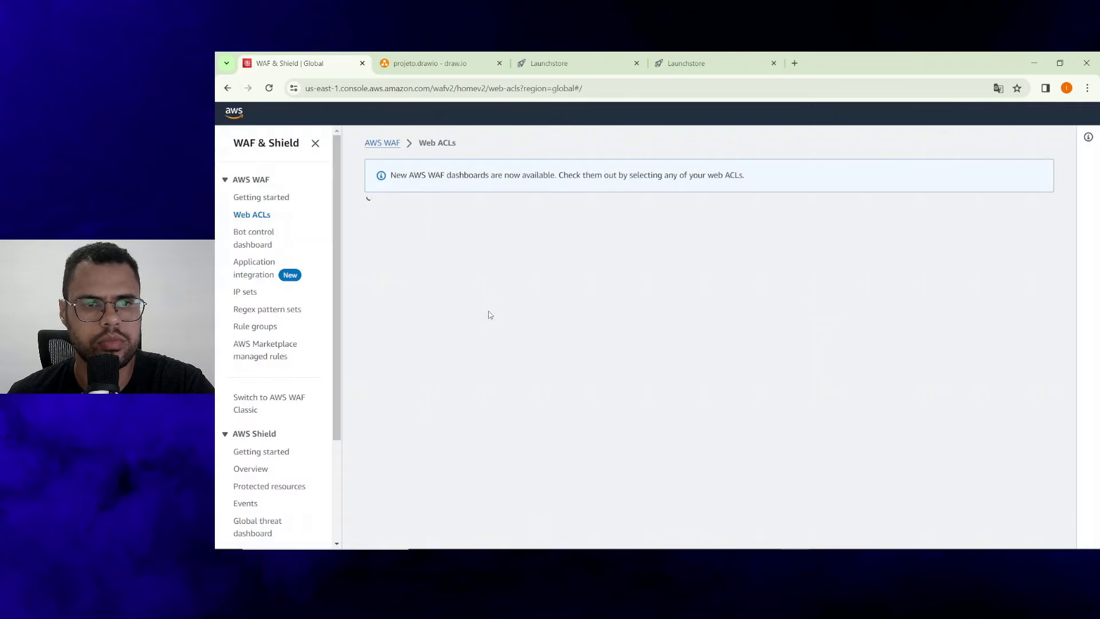
{"action": "left_click", "coordinate": [442, 339]}
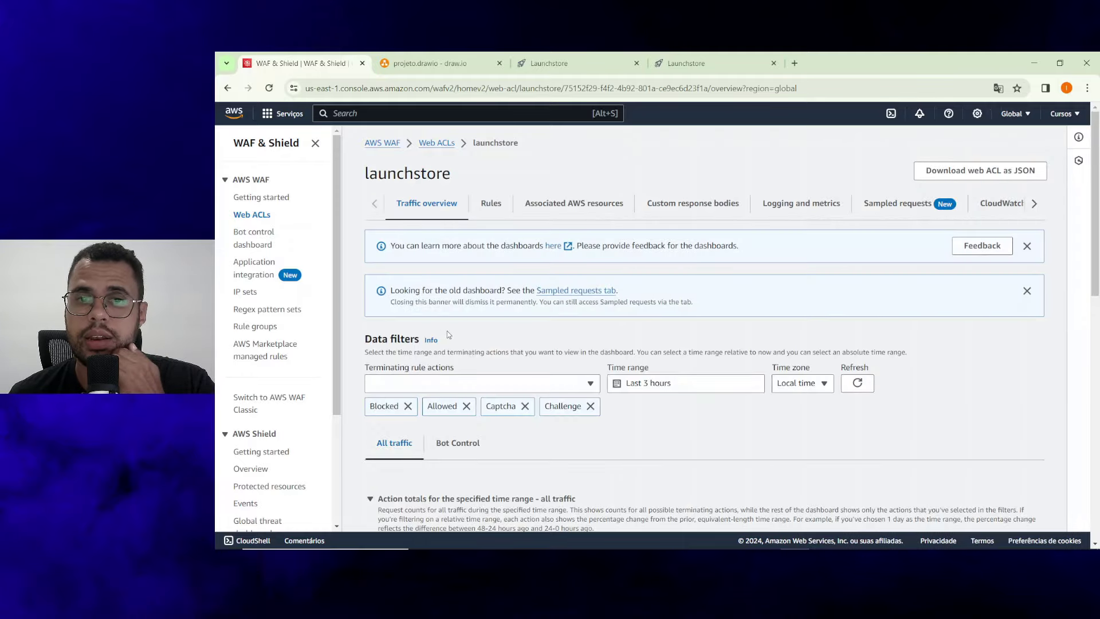
Look through the launchstore traffic overview, checking the request totals per action, the top rules and the bot detection charts.
{"action": "scroll", "coordinate": [502, 338], "scroll_direction": "down", "scroll_amount": 7}
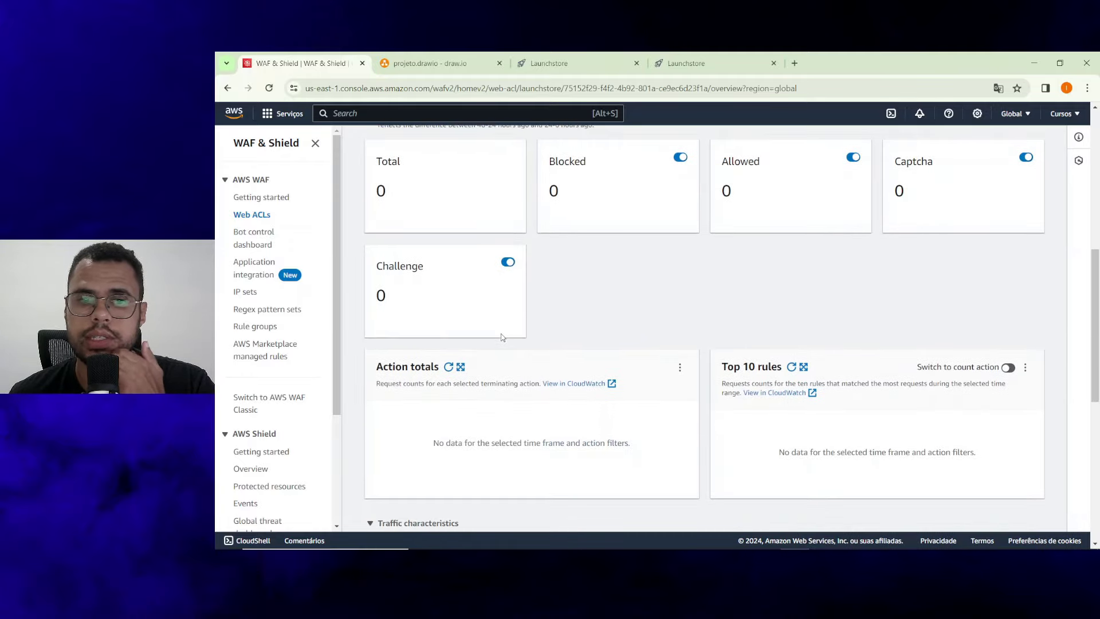
{"action": "scroll", "coordinate": [502, 338], "scroll_direction": "down", "scroll_amount": 7}
{"action": "scroll", "coordinate": [504, 338], "scroll_direction": "up", "scroll_amount": 4}
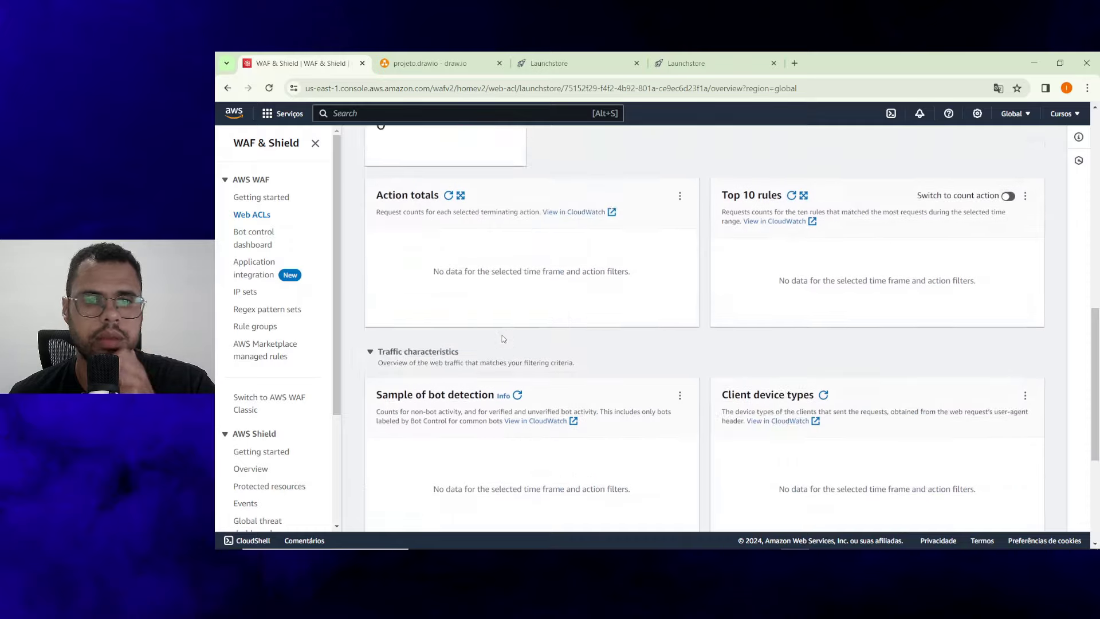
{"action": "scroll", "coordinate": [503, 338], "scroll_direction": "up", "scroll_amount": 11}
{"action": "scroll", "coordinate": [503, 338], "scroll_direction": "down", "scroll_amount": 7}
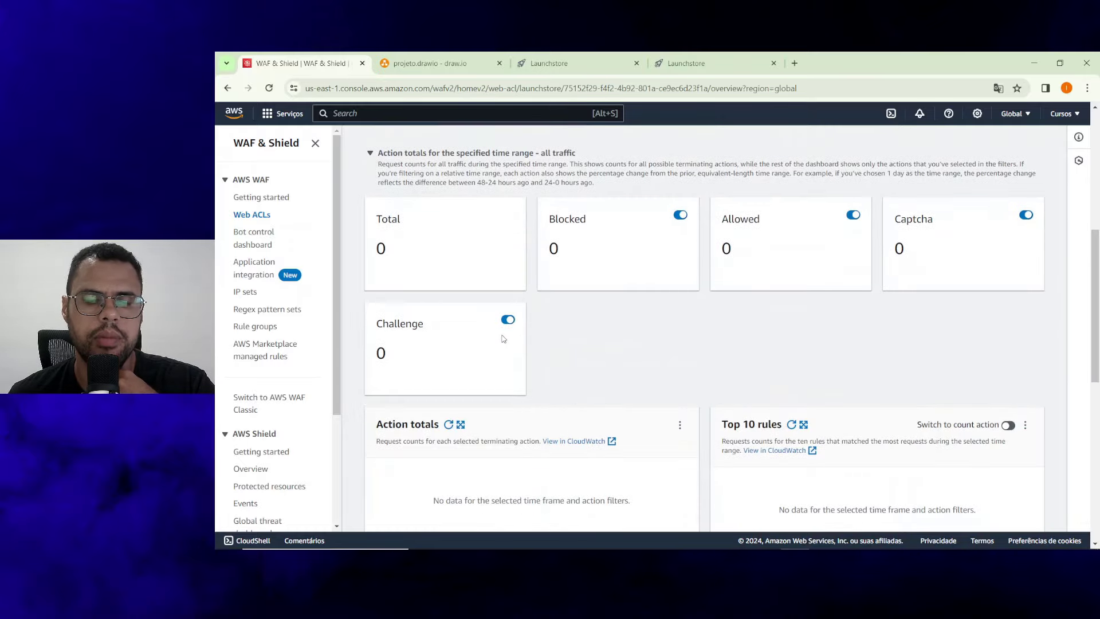
{"action": "scroll", "coordinate": [503, 339], "scroll_direction": "down", "scroll_amount": 6}
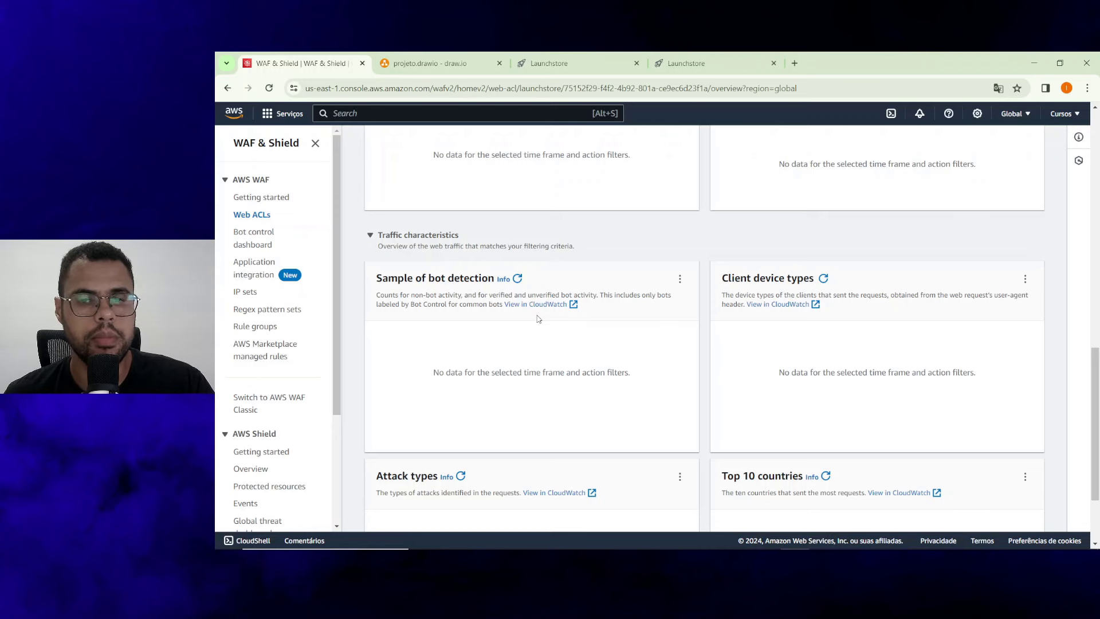
{"action": "key", "text": "alt+Tab"}
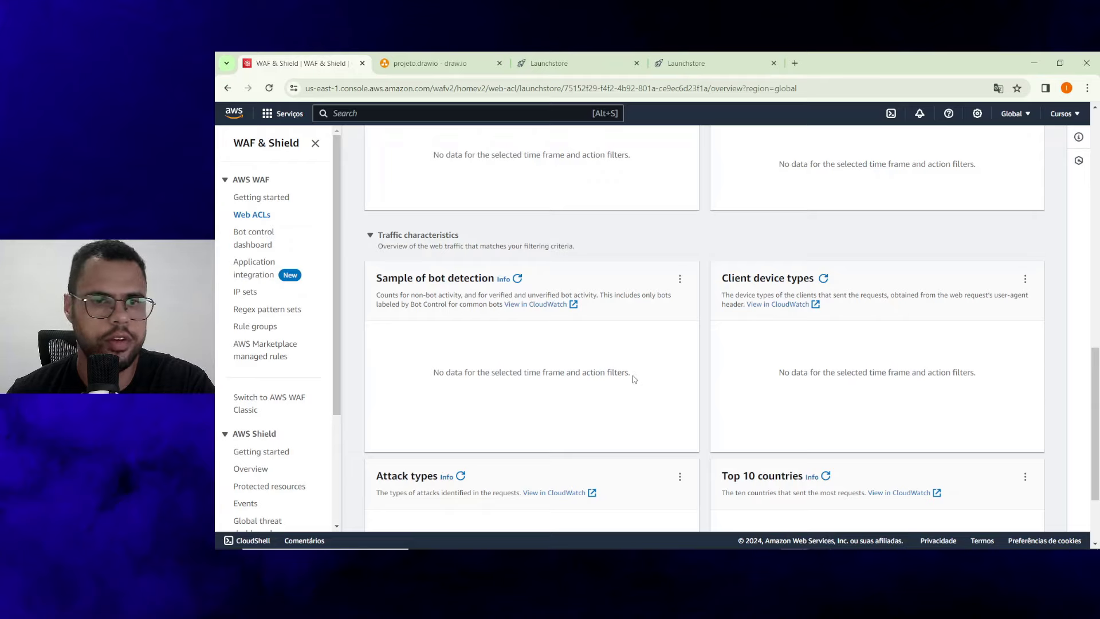
{"action": "scroll", "coordinate": [633, 376], "scroll_direction": "up", "scroll_amount": 10}
{"action": "scroll", "coordinate": [968, 205], "scroll_direction": "down", "scroll_amount": 6}
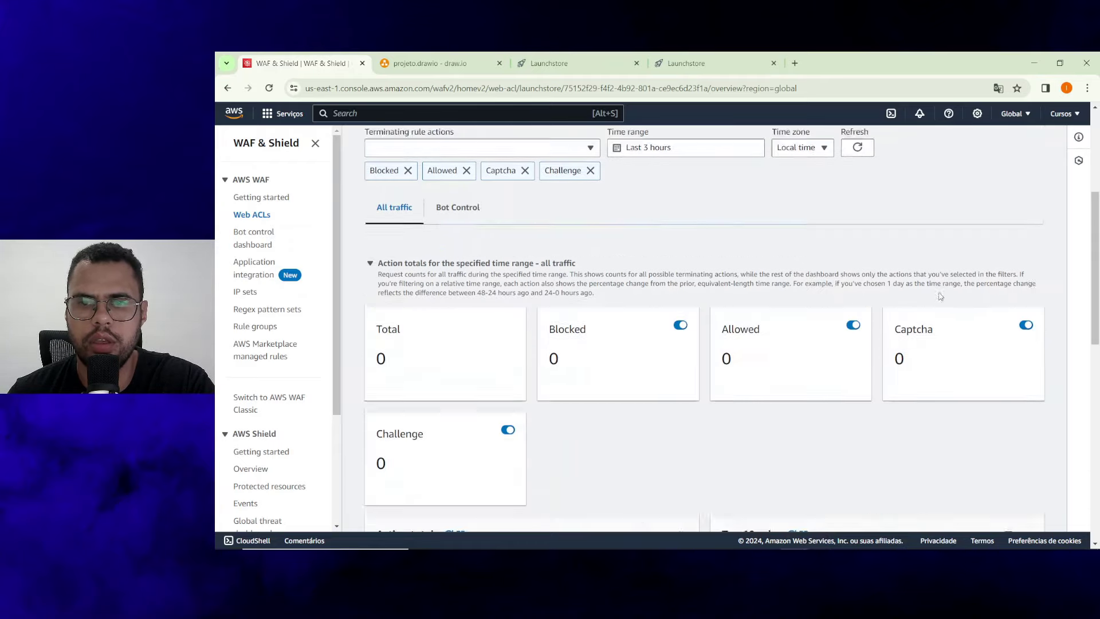
{"action": "scroll", "coordinate": [860, 270], "scroll_direction": "up", "scroll_amount": 4}
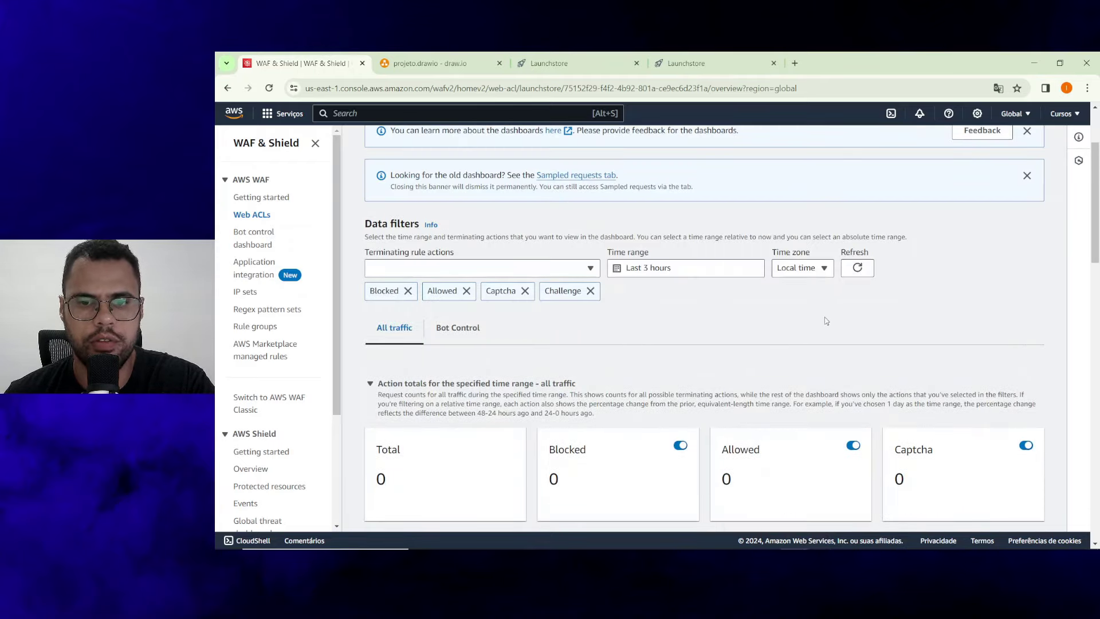
{"action": "scroll", "coordinate": [631, 355], "scroll_direction": "up", "scroll_amount": 2}
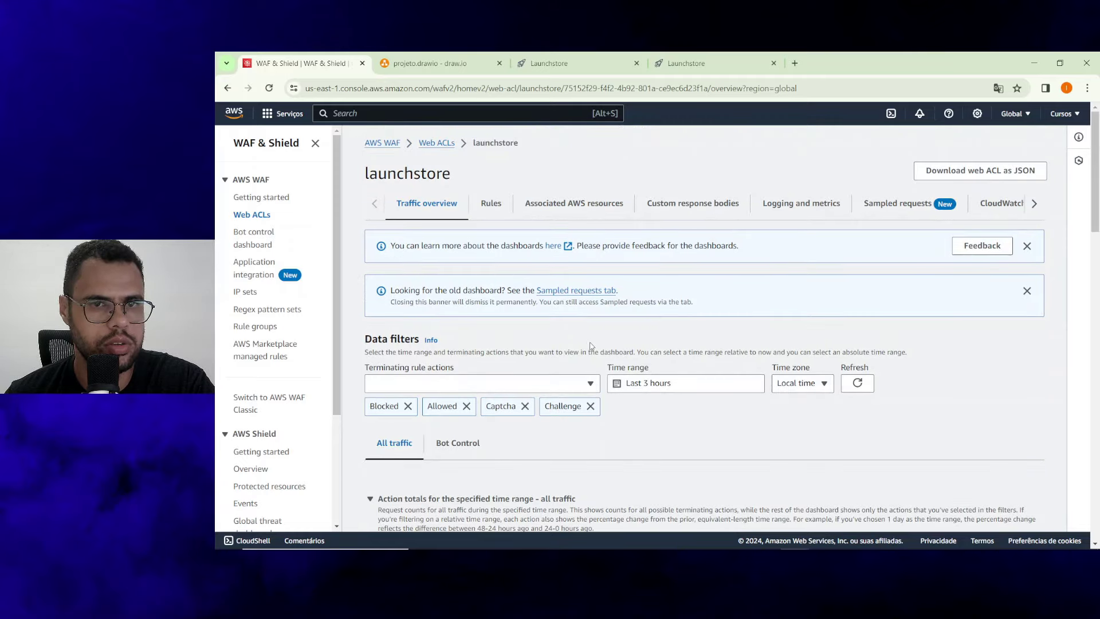
Inspect the Desktop share in the client device types chart and recheck the action totals.
{"action": "scroll", "coordinate": [600, 359], "scroll_direction": "down", "scroll_amount": 15}
{"action": "scroll", "coordinate": [599, 359], "scroll_direction": "up", "scroll_amount": 5}
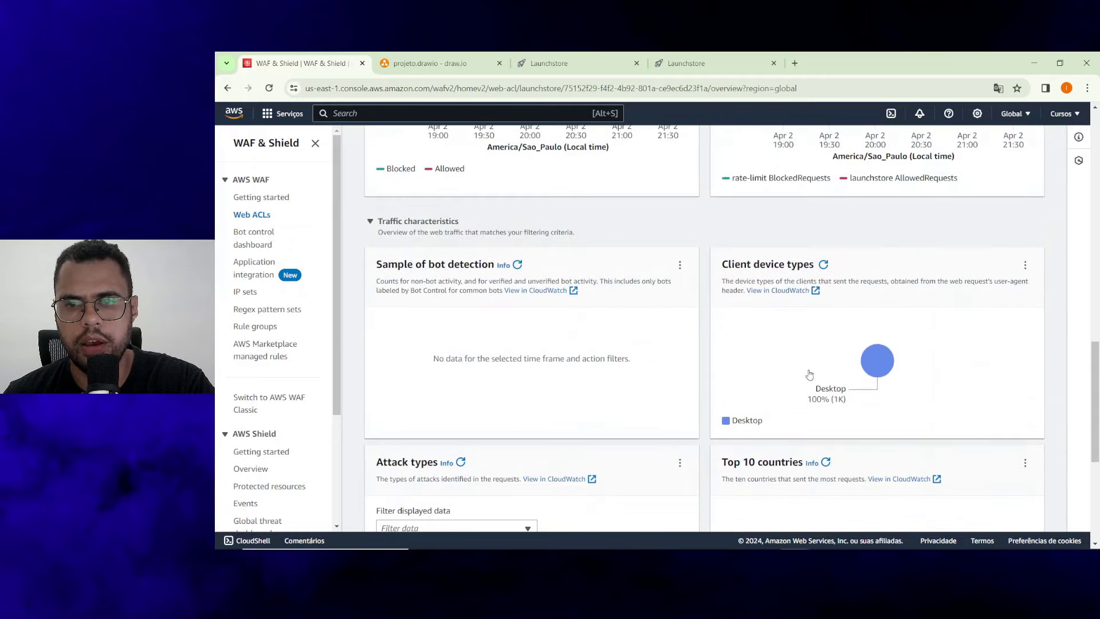
{"action": "mouse_move", "coordinate": [876, 371]}
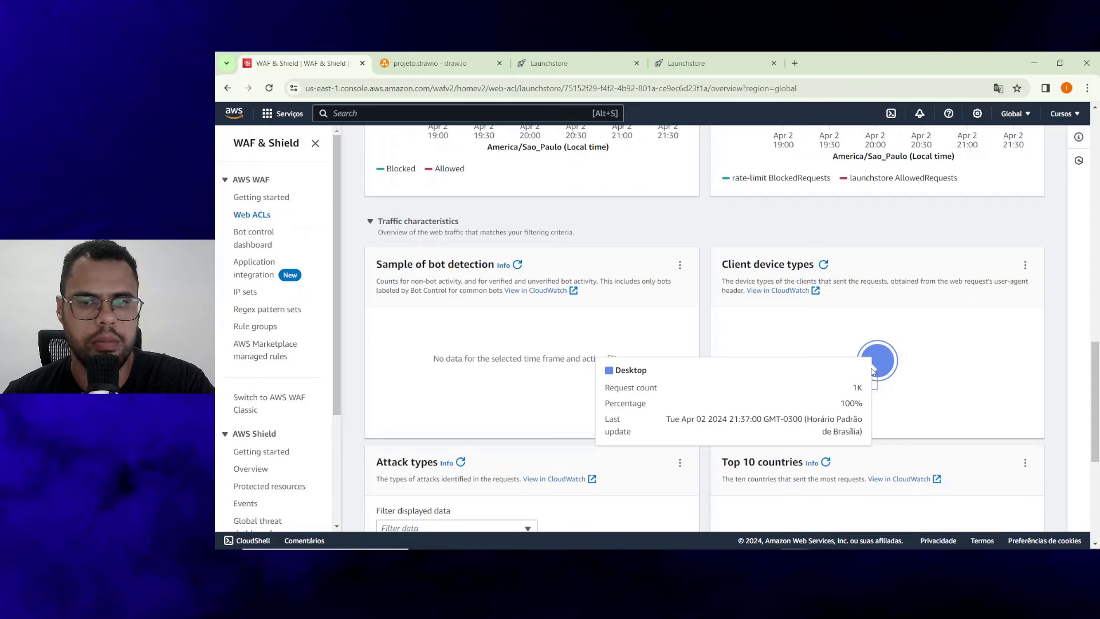
{"action": "scroll", "coordinate": [854, 373], "scroll_direction": "up", "scroll_amount": 4}
{"action": "scroll", "coordinate": [686, 397], "scroll_direction": "up", "scroll_amount": 10}
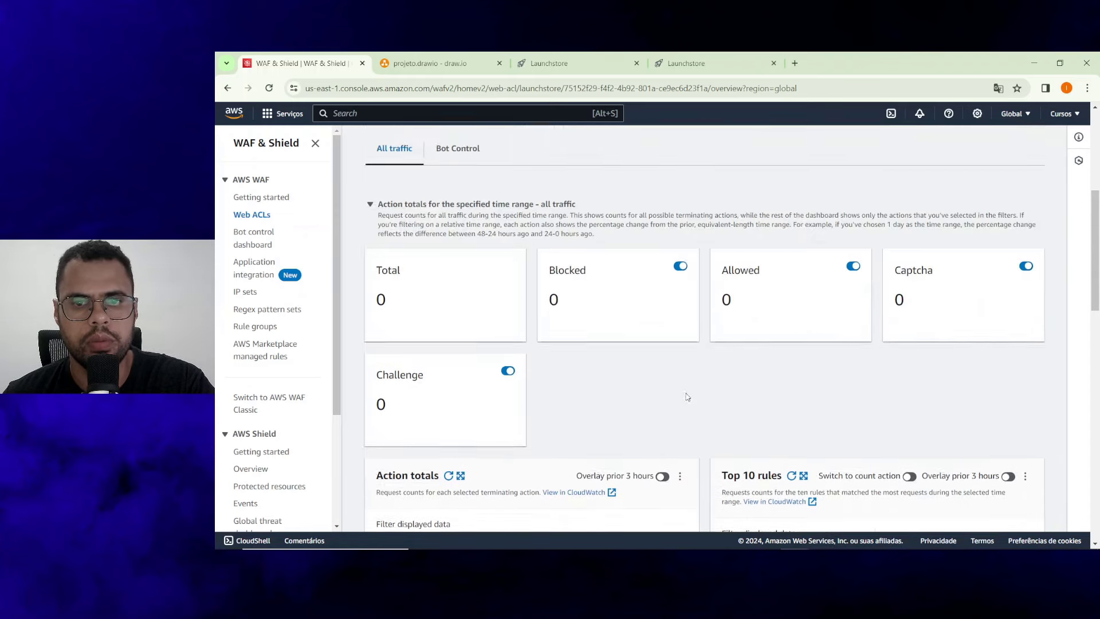
Refresh the traffic overview data and examine blocked versus allowed requests, client device types and attack types.
{"action": "left_click", "coordinate": [850, 282]}
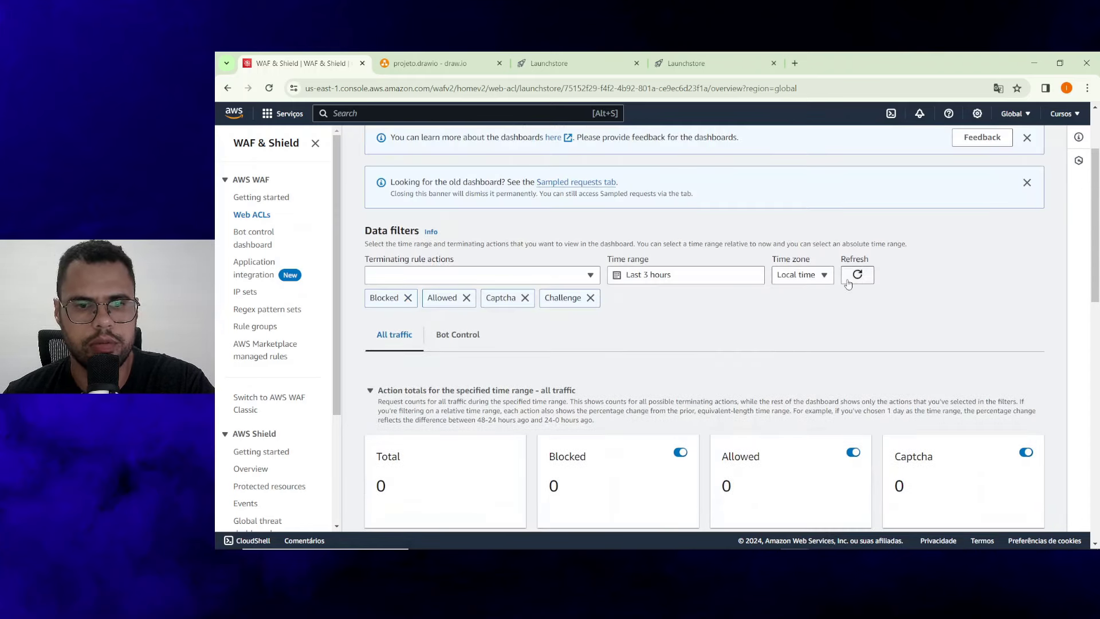
{"action": "scroll", "coordinate": [690, 303], "scroll_direction": "down", "scroll_amount": 5}
{"action": "scroll", "coordinate": [655, 286], "scroll_direction": "down", "scroll_amount": 4}
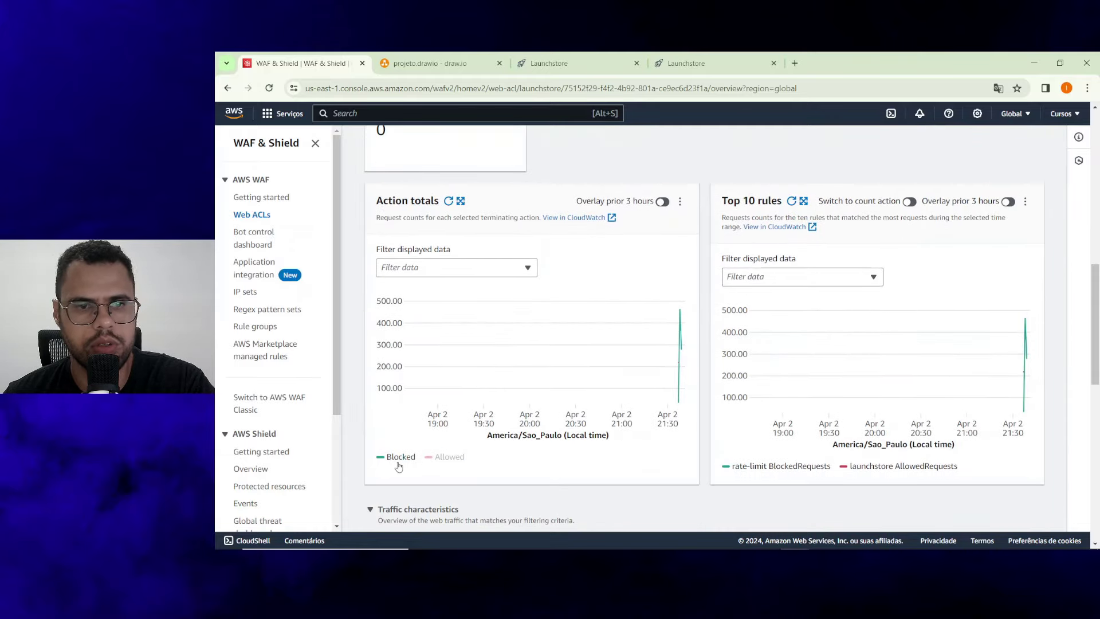
{"action": "mouse_move", "coordinate": [681, 351]}
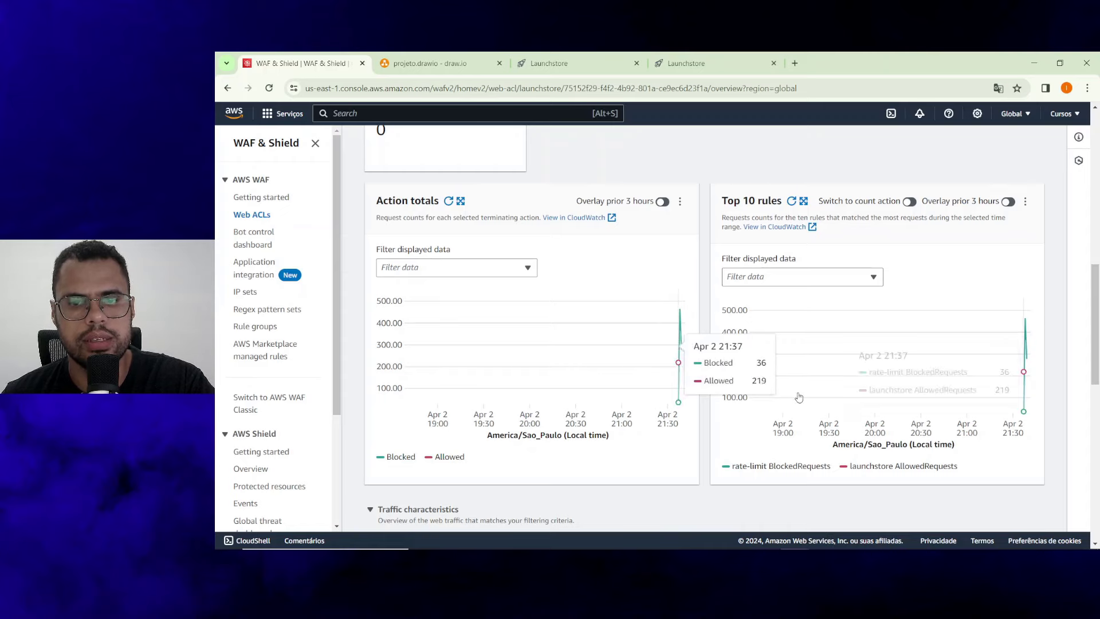
{"action": "scroll", "coordinate": [802, 373], "scroll_direction": "down", "scroll_amount": 4}
{"action": "mouse_move", "coordinate": [885, 424]}
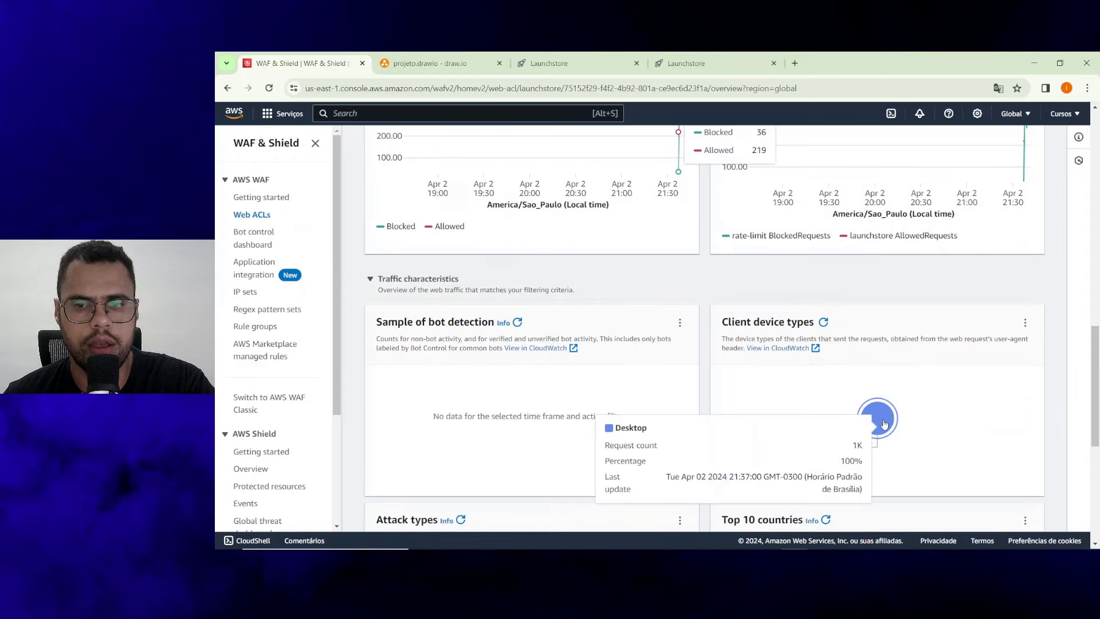
{"action": "scroll", "coordinate": [884, 424], "scroll_direction": "up", "scroll_amount": 2}
{"action": "mouse_move", "coordinate": [669, 252]}
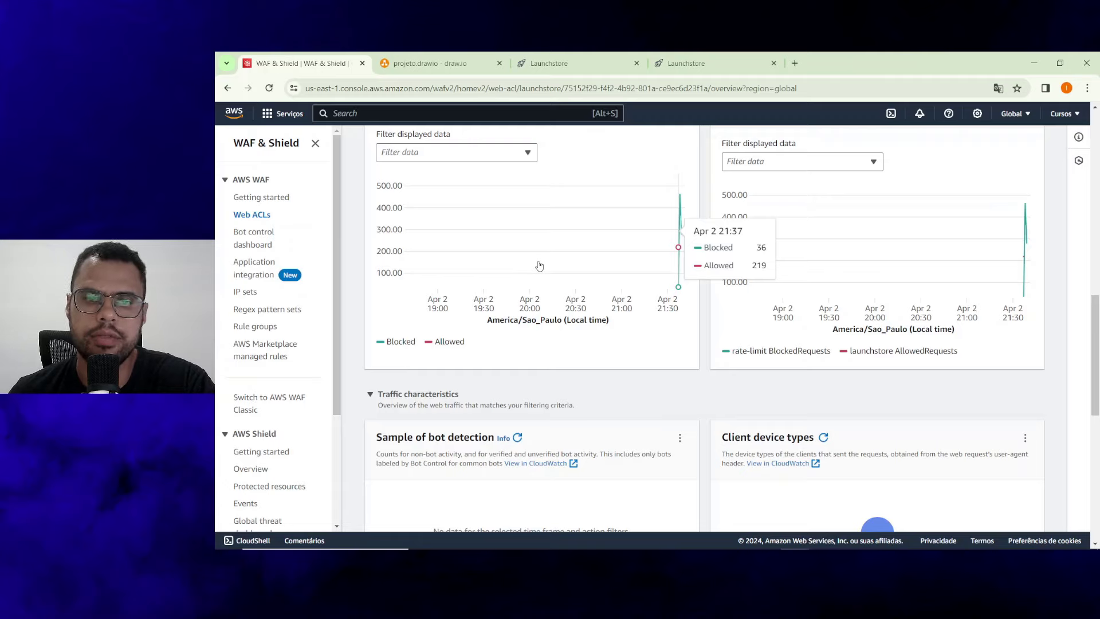
{"action": "scroll", "coordinate": [539, 266], "scroll_direction": "down", "scroll_amount": 8}
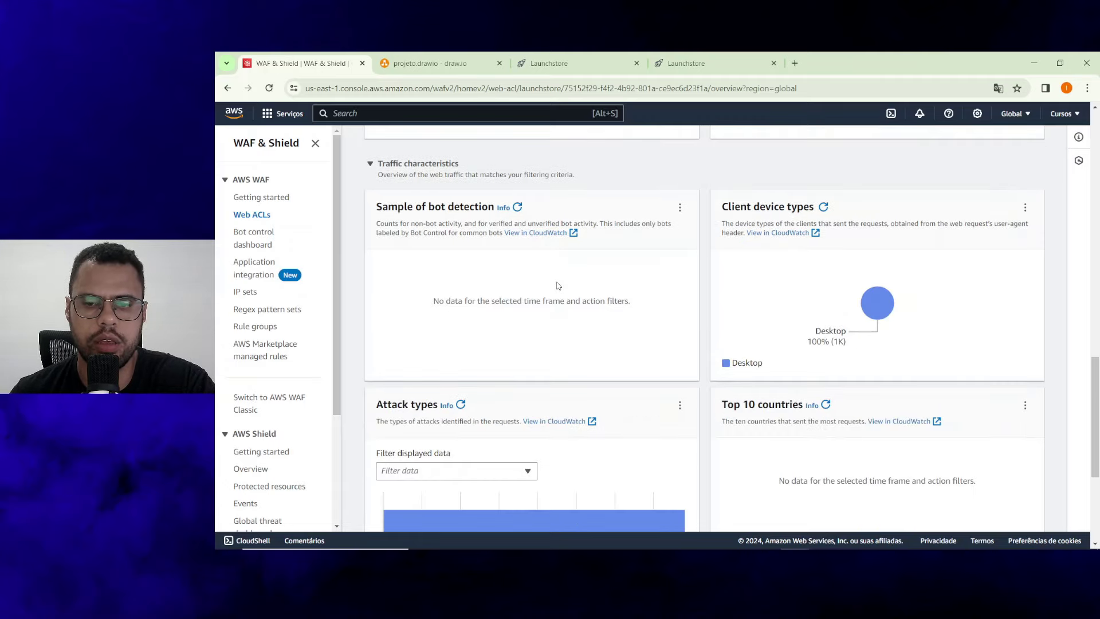
{"action": "scroll", "coordinate": [558, 285], "scroll_direction": "up", "scroll_amount": 10}
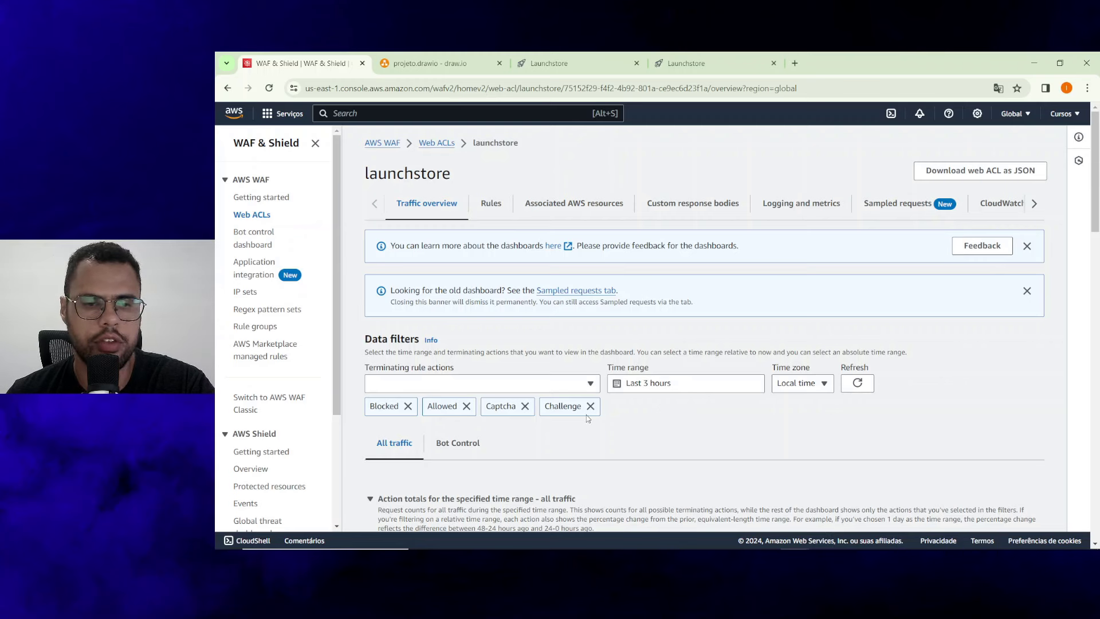
Show the rules of the launchstore web ACL and start adding managed rule groups.
{"action": "left_click", "coordinate": [487, 205]}
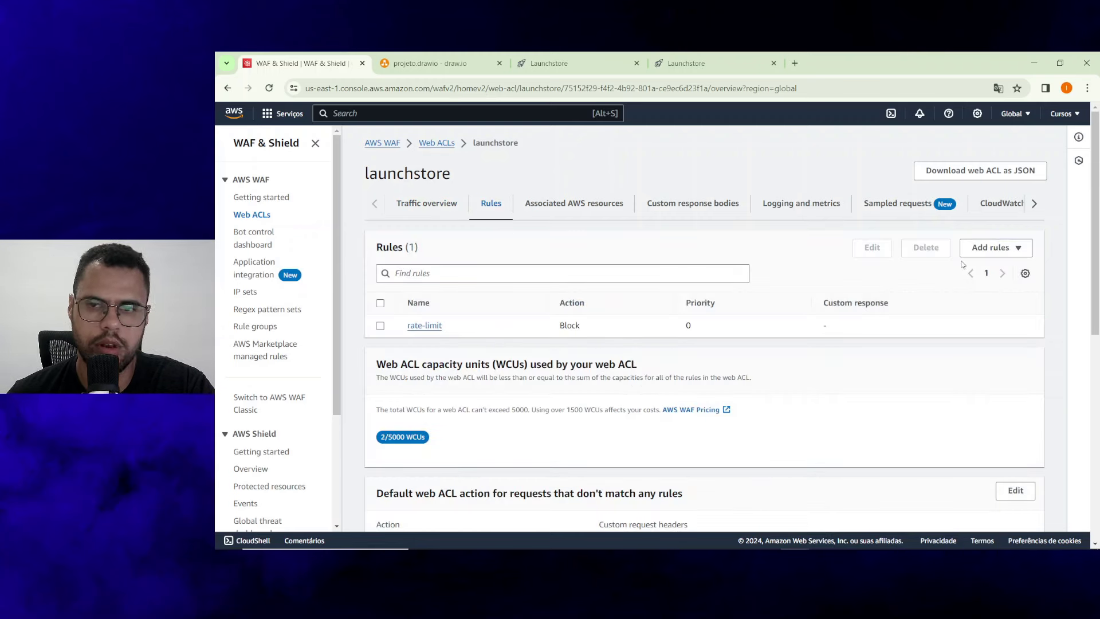
{"action": "left_click", "coordinate": [1001, 250]}
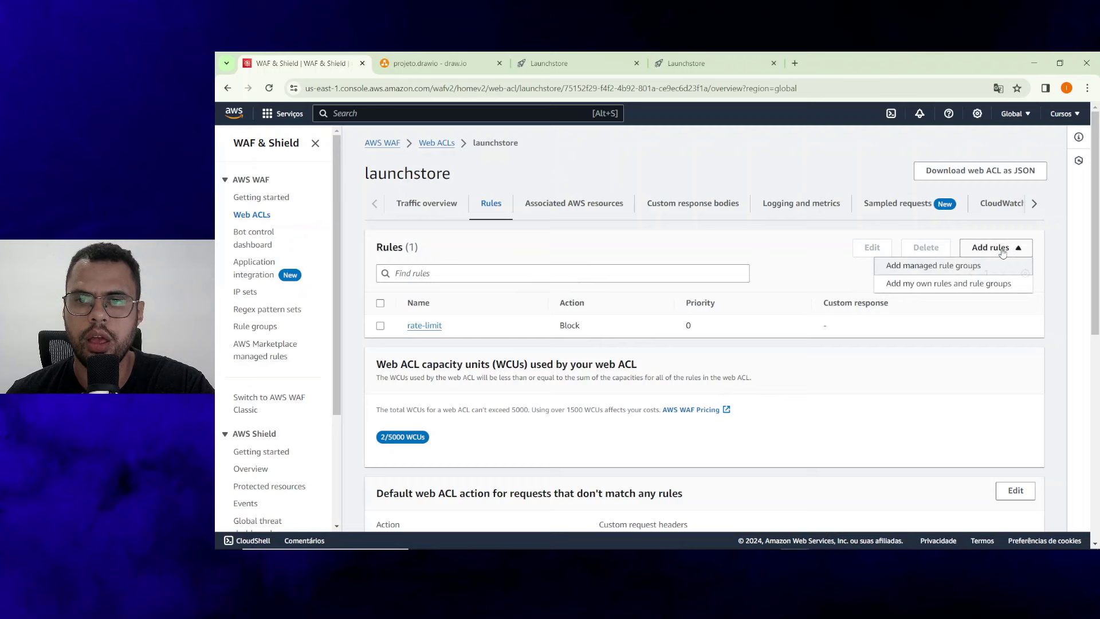
{"action": "left_click", "coordinate": [959, 270]}
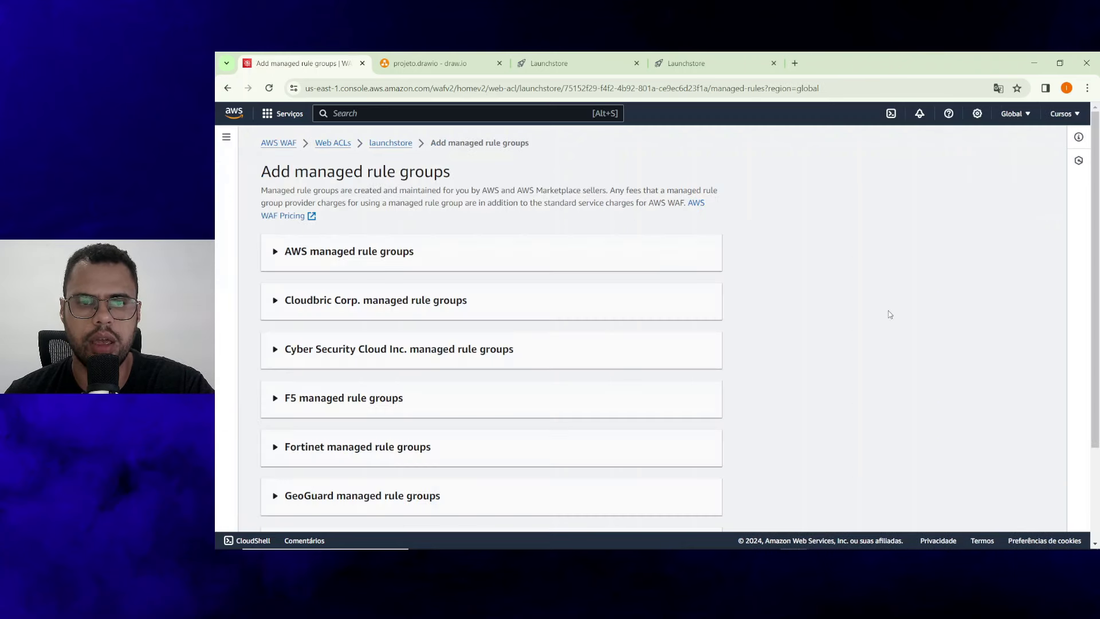
Expand the AWS managed rule groups and check the additional monthly fee for Account creation fraud prevention.
{"action": "left_click", "coordinate": [410, 252]}
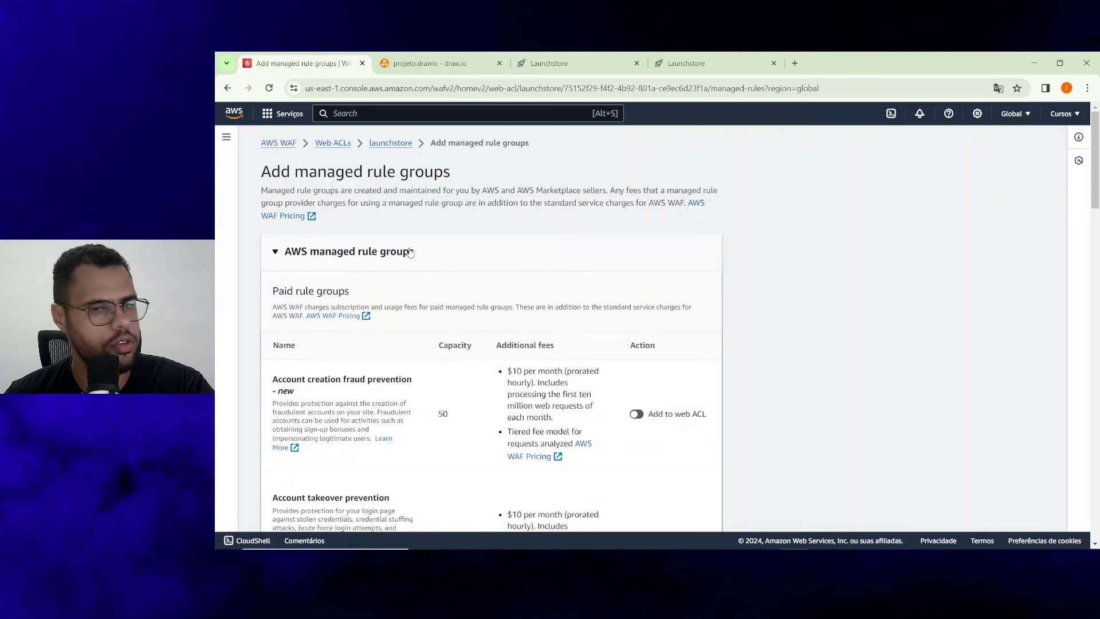
{"action": "scroll", "coordinate": [410, 251], "scroll_direction": "down", "scroll_amount": 2}
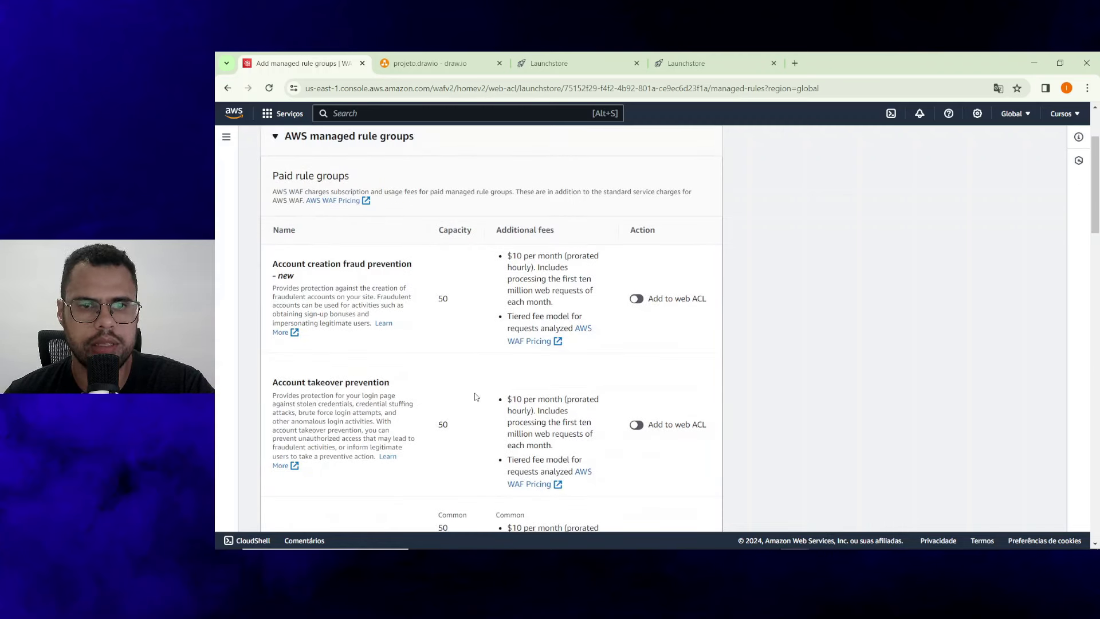
{"action": "left_click_drag", "start_coordinate": [508, 255], "coordinate": [571, 280]}
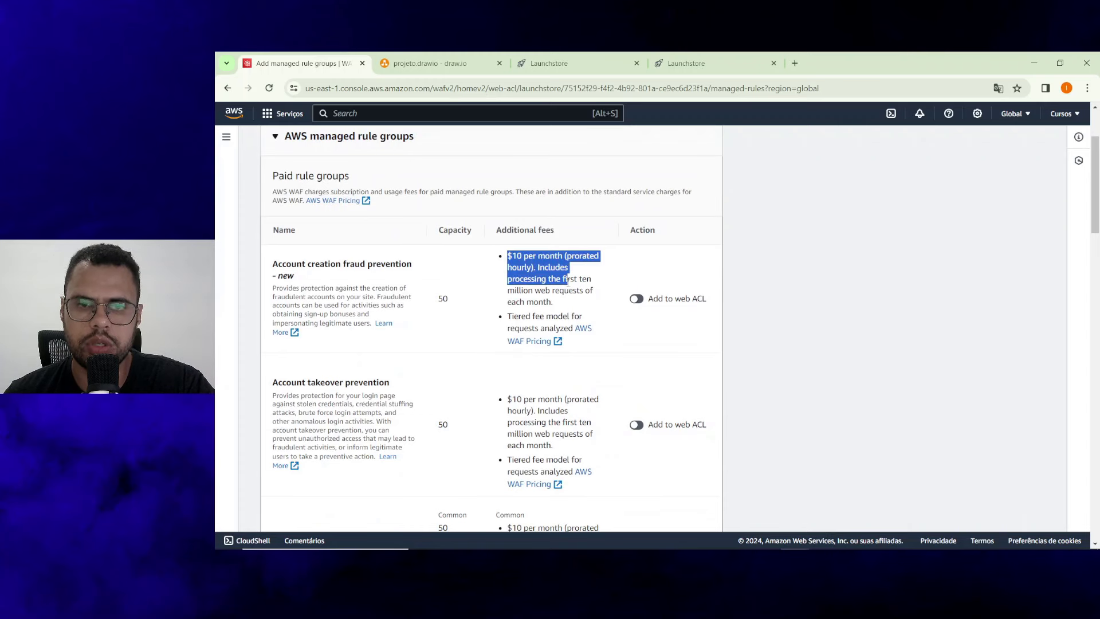
{"action": "left_click", "coordinate": [507, 270]}
{"action": "left_click_drag", "start_coordinate": [507, 255], "coordinate": [549, 256]}
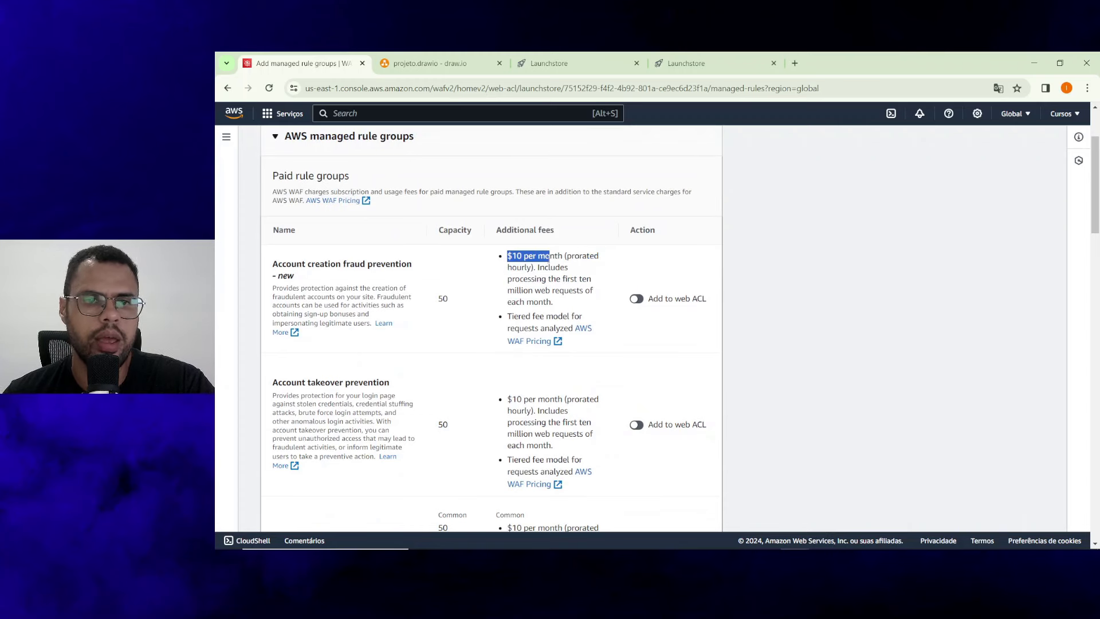
Check the additional fees for the Account takeover prevention and common-level Bot Control paid rule groups.
{"action": "scroll", "coordinate": [550, 270], "scroll_direction": "down", "scroll_amount": 2}
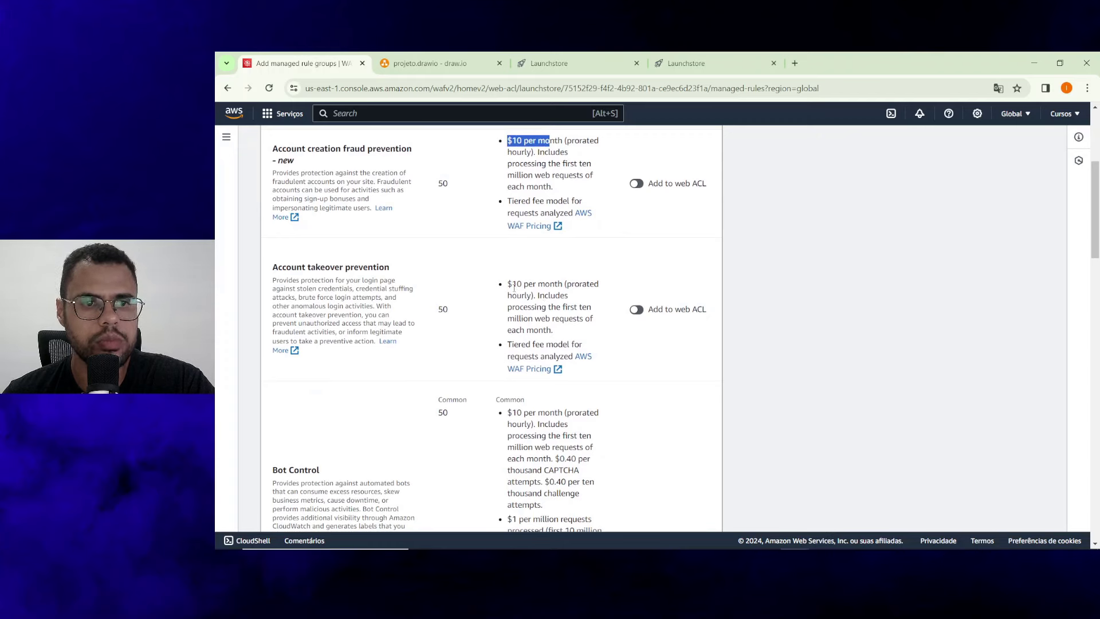
{"action": "scroll", "coordinate": [514, 287], "scroll_direction": "down", "scroll_amount": 4}
{"action": "left_click_drag", "start_coordinate": [508, 182], "coordinate": [549, 200]}
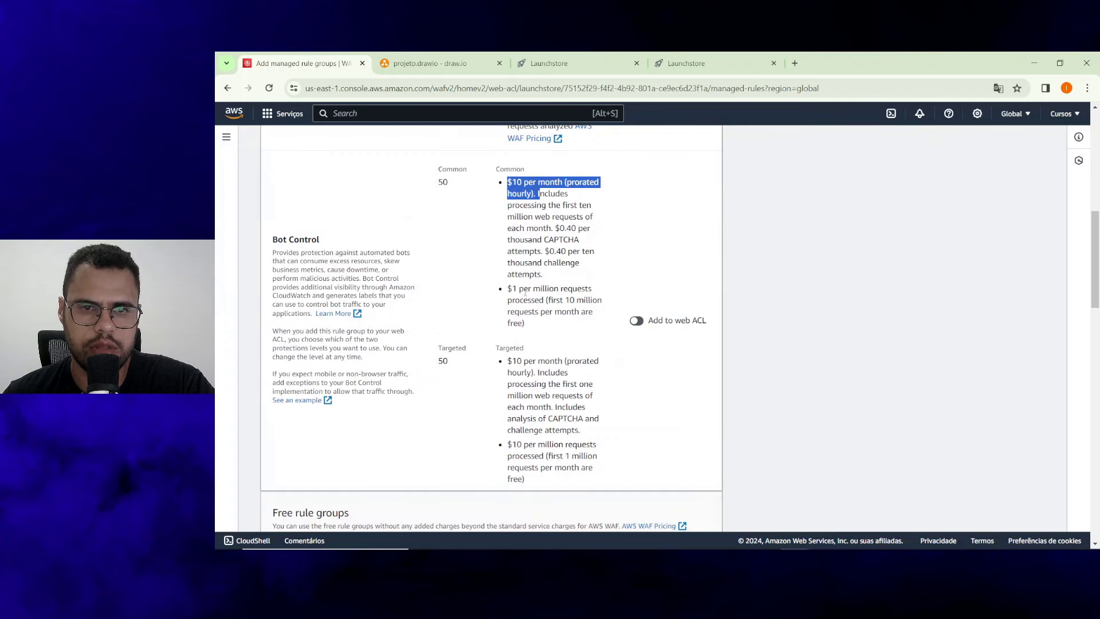
{"action": "left_click_drag", "start_coordinate": [507, 289], "coordinate": [529, 299]}
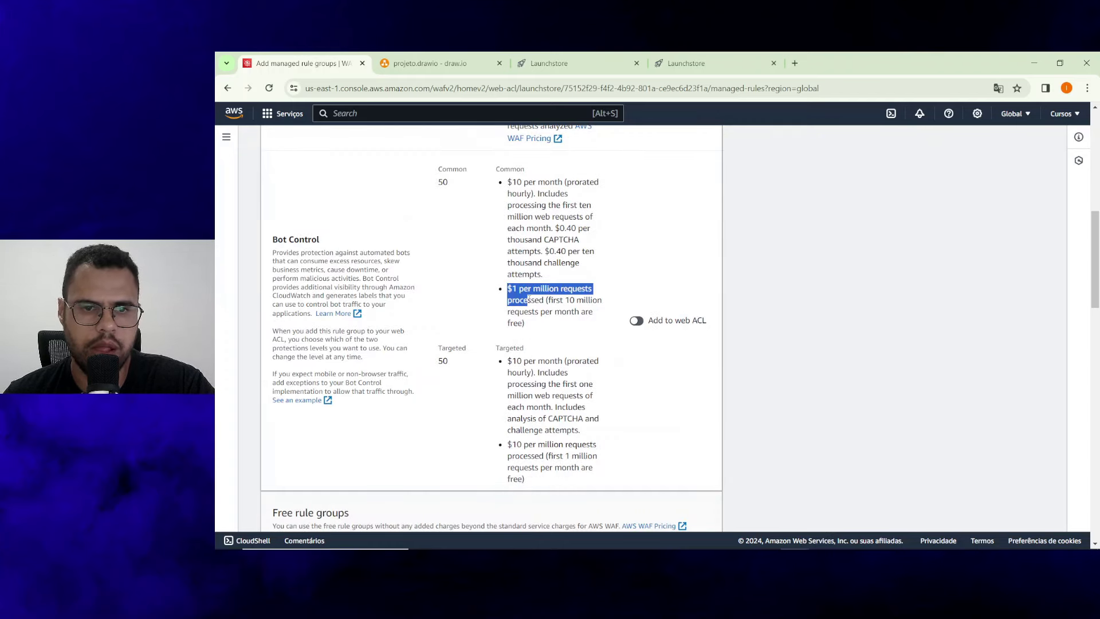
Browse the free AWS managed rule groups, including the Core rule set, Known bad inputs, PHP application and SQL database groups.
{"action": "scroll", "coordinate": [529, 299], "scroll_direction": "down", "scroll_amount": 4}
{"action": "scroll", "coordinate": [528, 300], "scroll_direction": "down", "scroll_amount": 5}
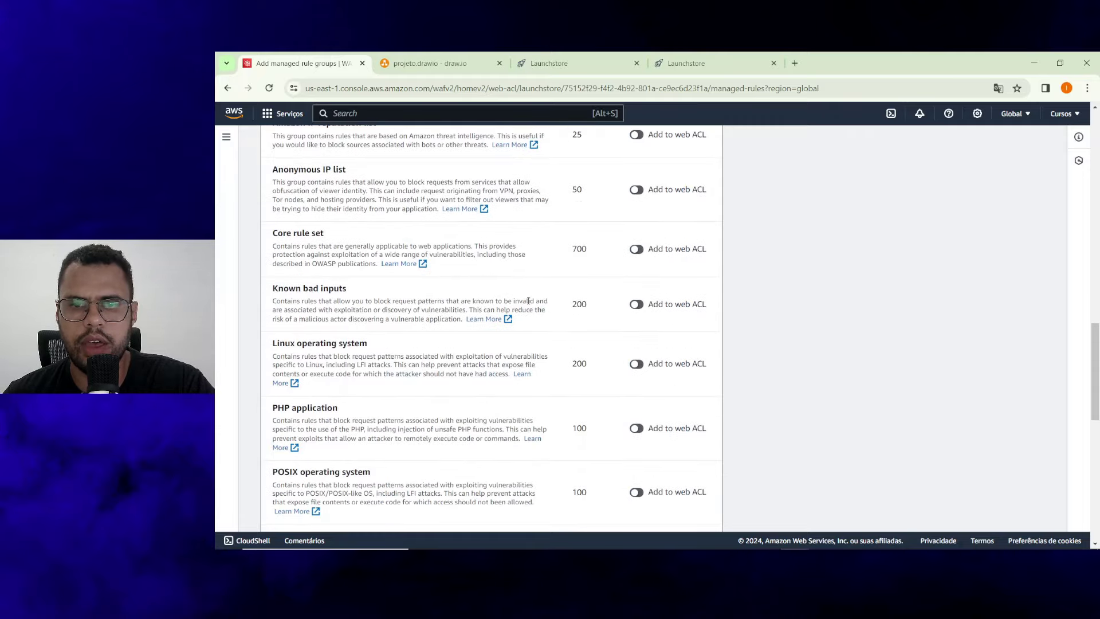
{"action": "scroll", "coordinate": [528, 300], "scroll_direction": "down", "scroll_amount": 8}
{"action": "scroll", "coordinate": [528, 300], "scroll_direction": "up", "scroll_amount": 6}
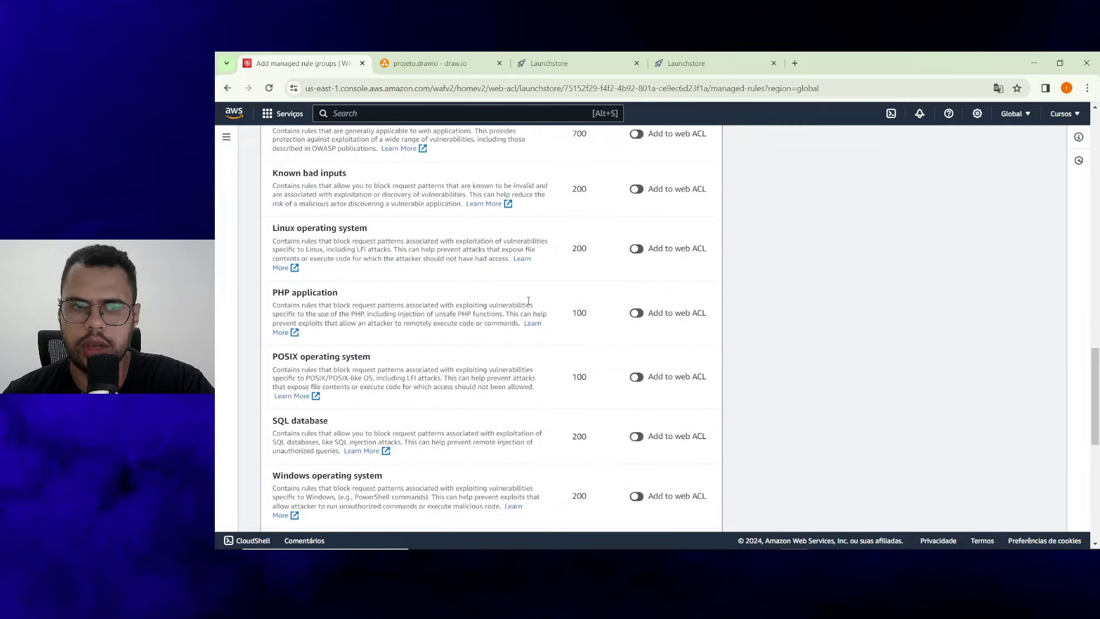
{"action": "scroll", "coordinate": [528, 300], "scroll_direction": "down", "scroll_amount": 5}
Recheck the monthly fee for Account creation fraud prevention and return to the launchstore web ACL without adding rule groups.
{"action": "scroll", "coordinate": [528, 301], "scroll_direction": "up", "scroll_amount": 10}
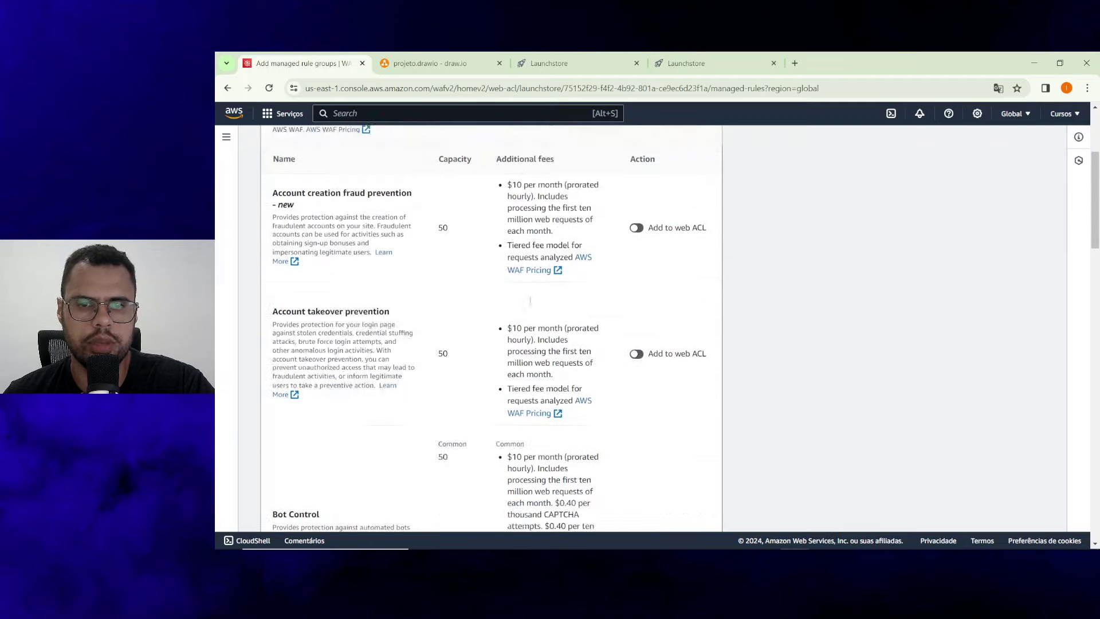
{"action": "scroll", "coordinate": [530, 300], "scroll_direction": "up", "scroll_amount": 3}
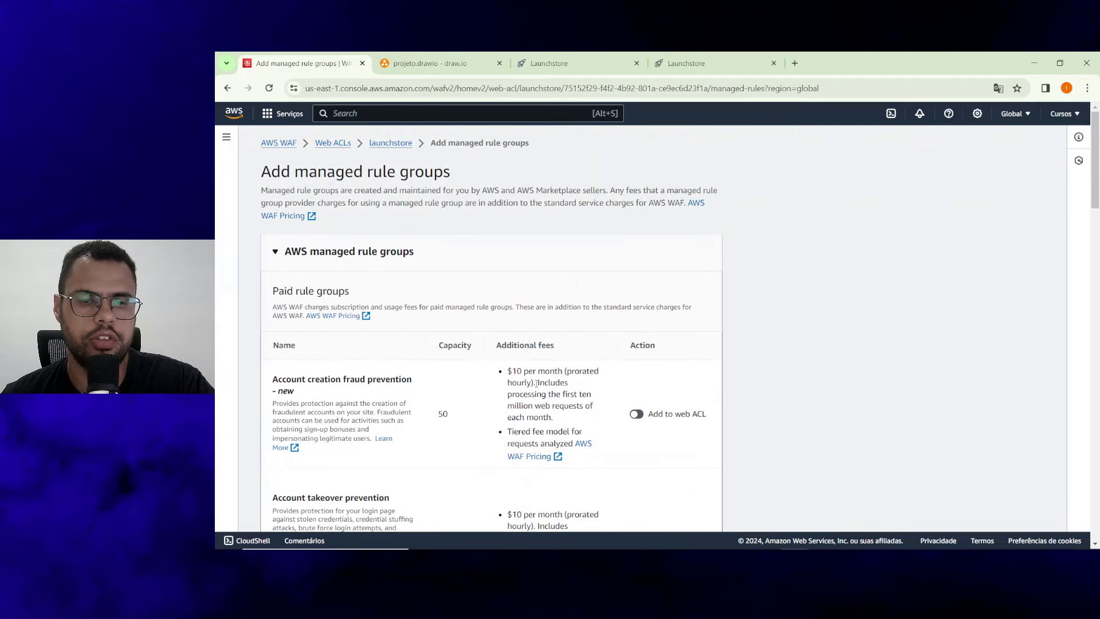
{"action": "left_click_drag", "start_coordinate": [508, 371], "coordinate": [545, 370]}
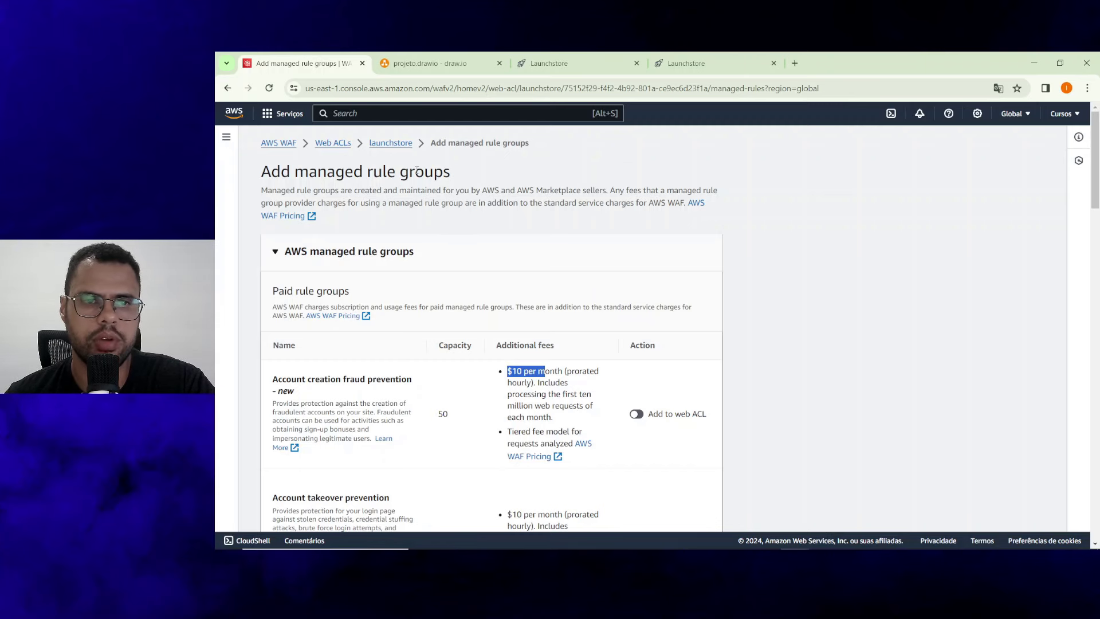
{"action": "left_click", "coordinate": [394, 144]}
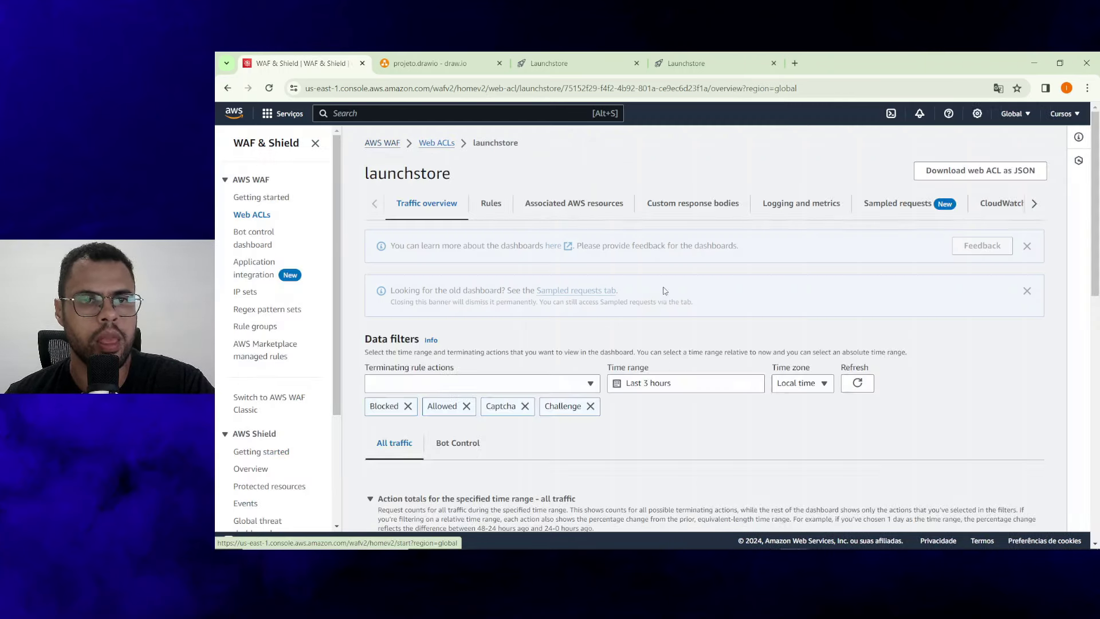
Switch to the projeto.drawio architecture diagram and trace the path from AWS WAF through CloudFront to the AWS ELB.
{"action": "left_click", "coordinate": [451, 57]}
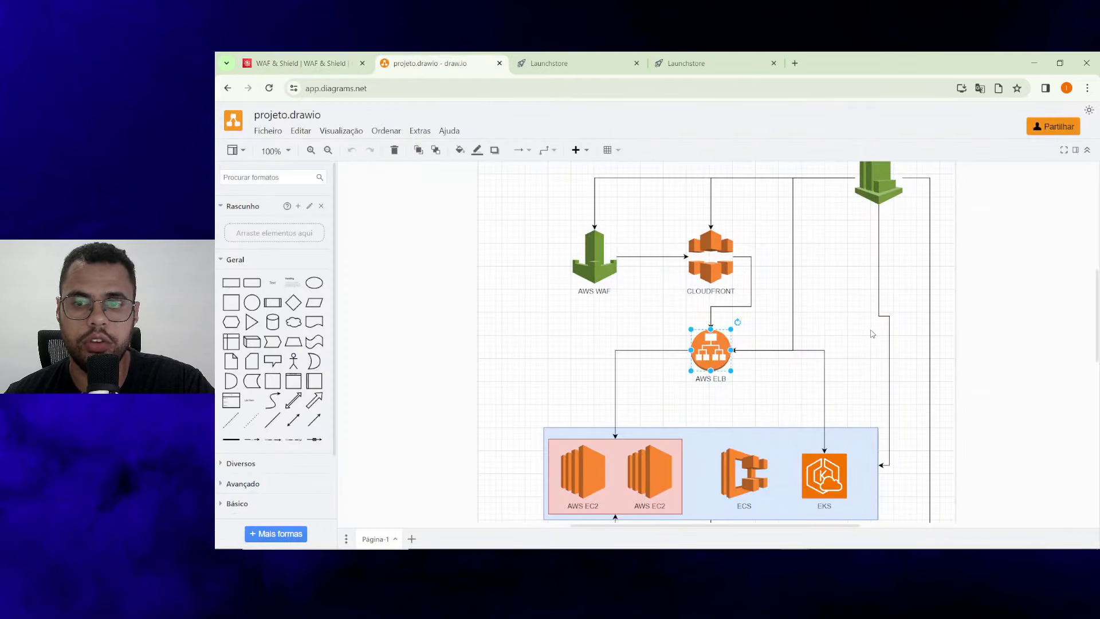
{"action": "left_click", "coordinate": [593, 269]}
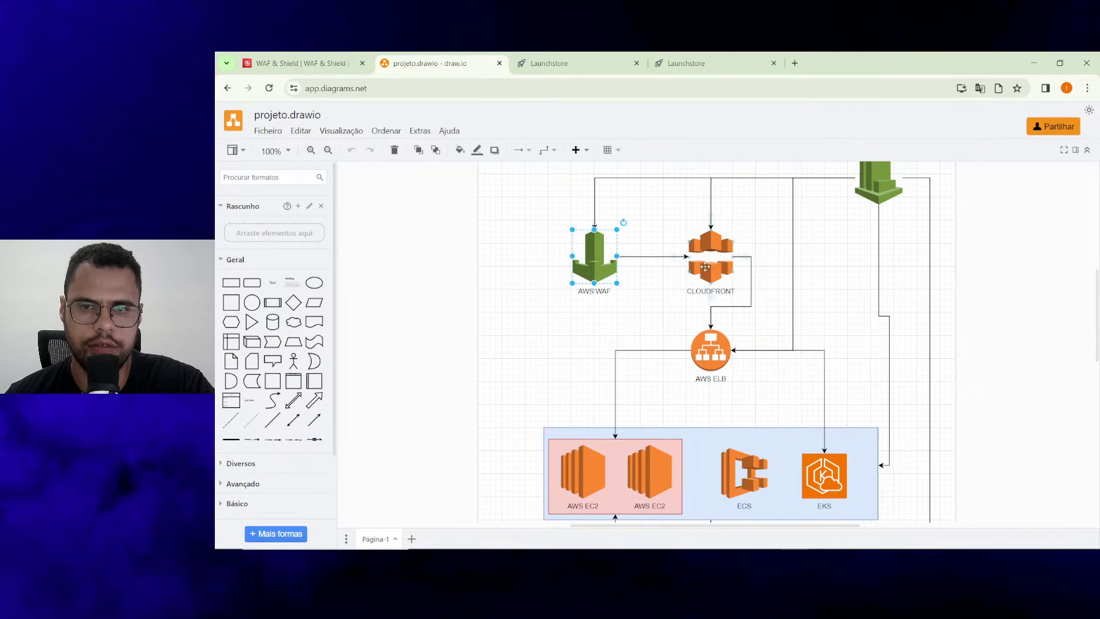
{"action": "left_click", "coordinate": [712, 264]}
{"action": "left_click", "coordinate": [711, 350]}
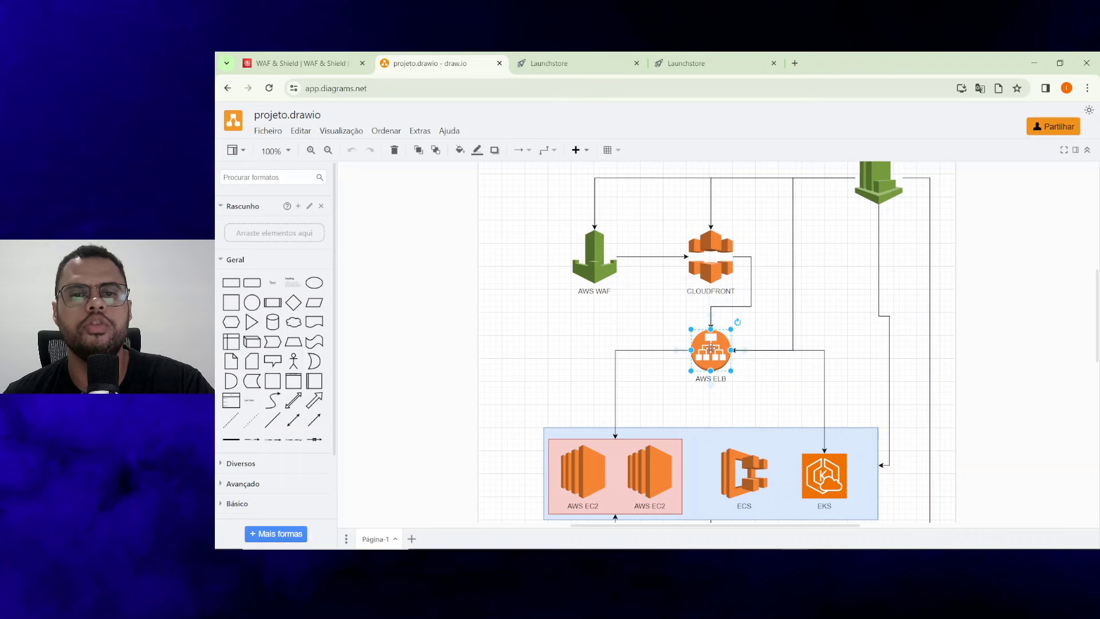
{"action": "left_click", "coordinate": [745, 367]}
Examine the diagram's compute layer below the load balancer and how Elastic connects to the EC2 instances and databases.
{"action": "scroll", "coordinate": [747, 370], "scroll_direction": "down", "scroll_amount": 2}
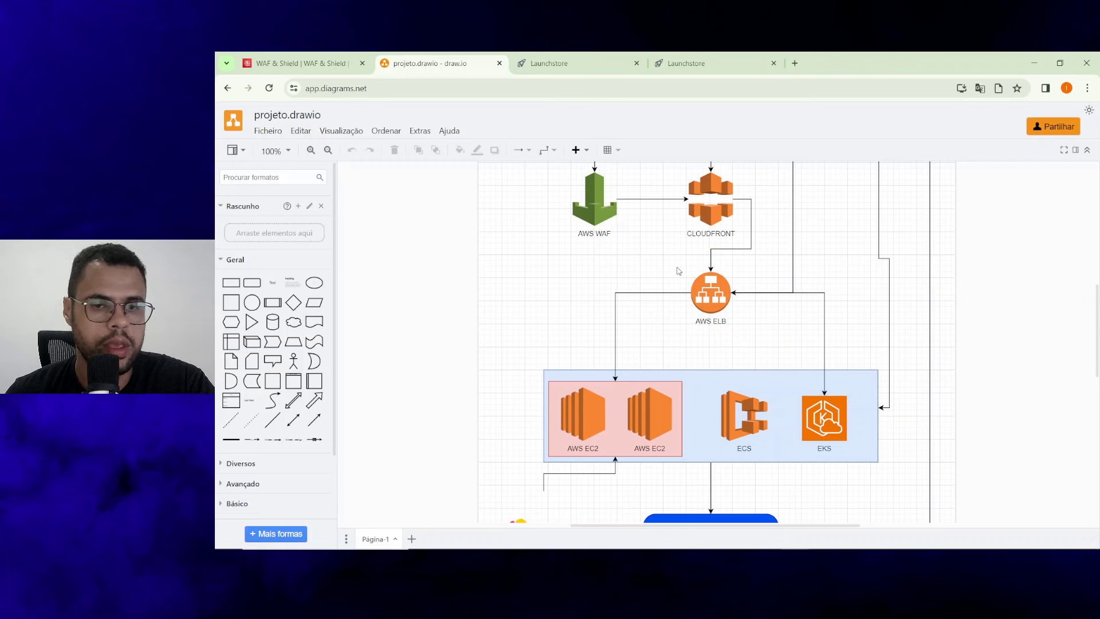
{"action": "scroll", "coordinate": [685, 279], "scroll_direction": "down", "scroll_amount": 1}
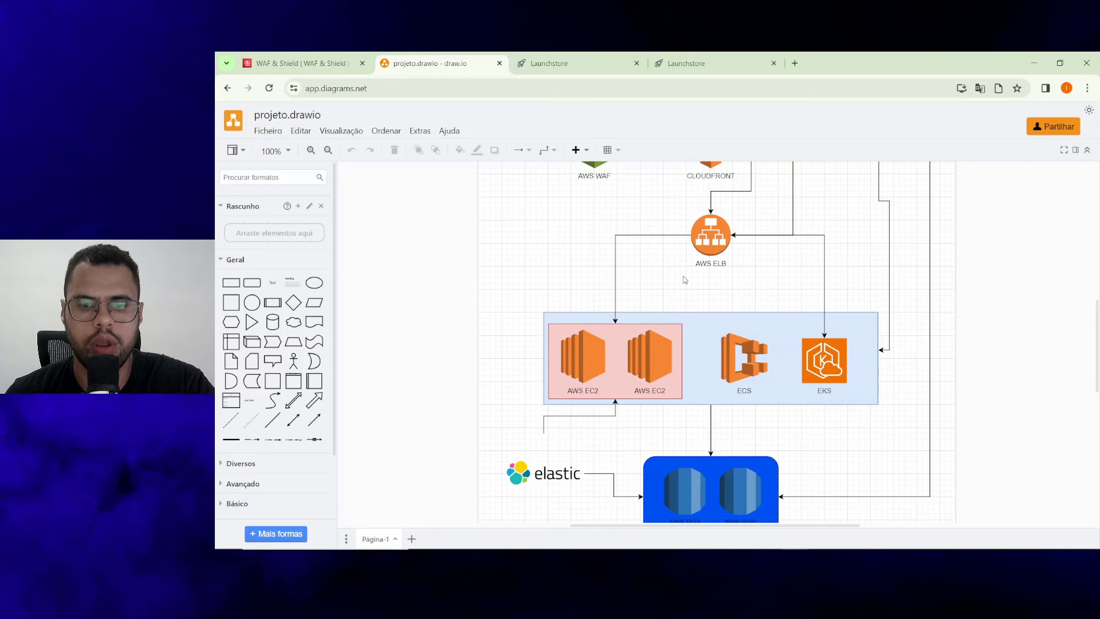
{"action": "left_click", "coordinate": [552, 481]}
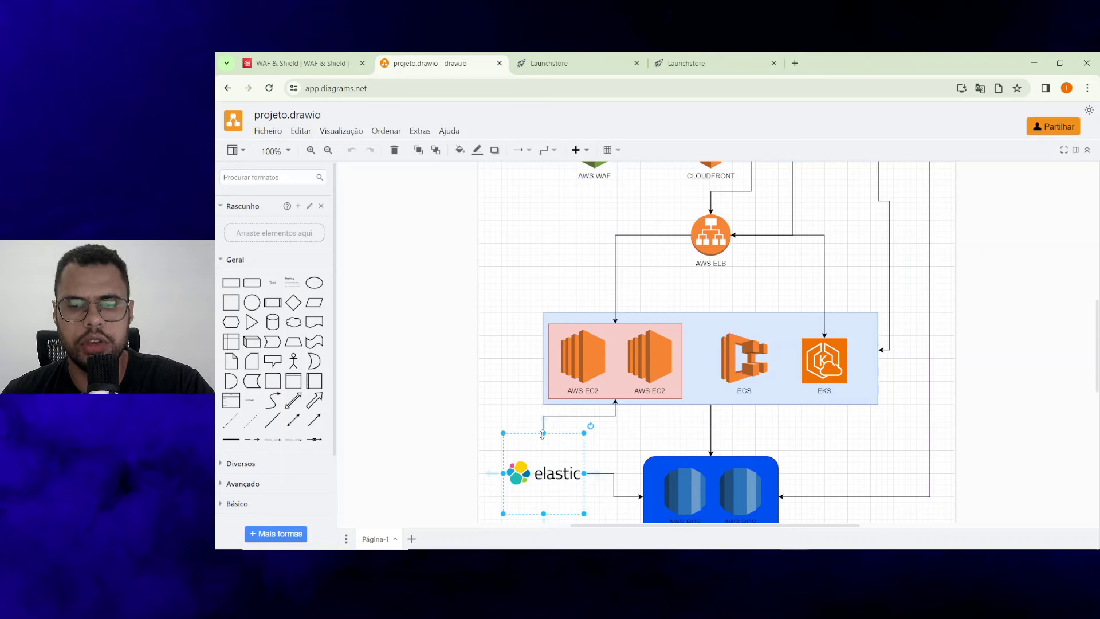
Test the CloudFront-served Launchstore site by opening the International Program Liaison product.
{"action": "left_click", "coordinate": [687, 63]}
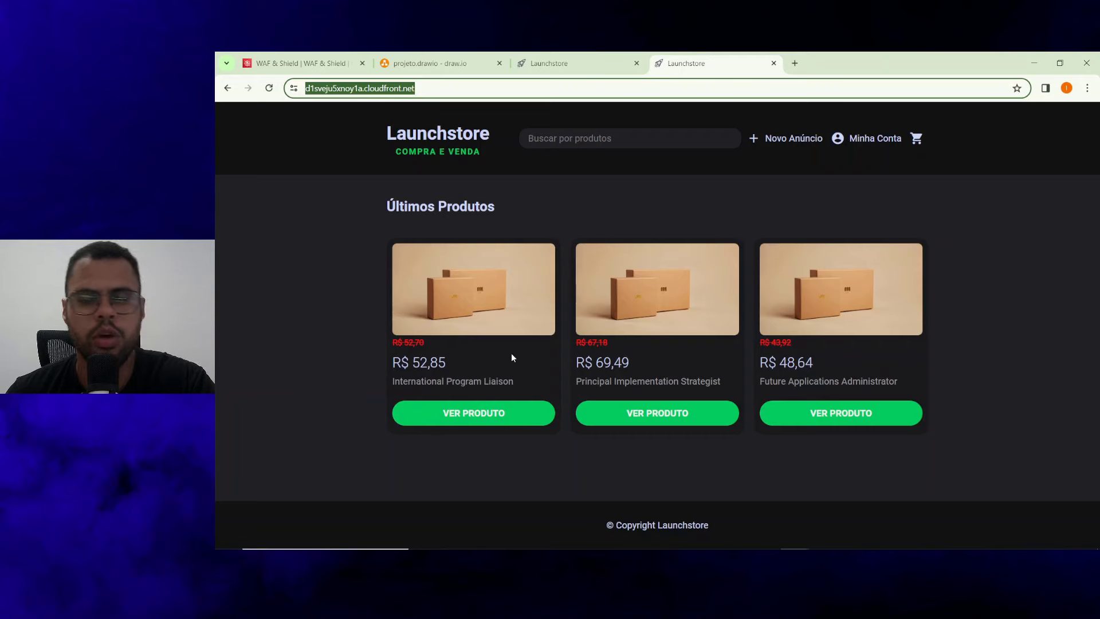
{"action": "left_click", "coordinate": [487, 415]}
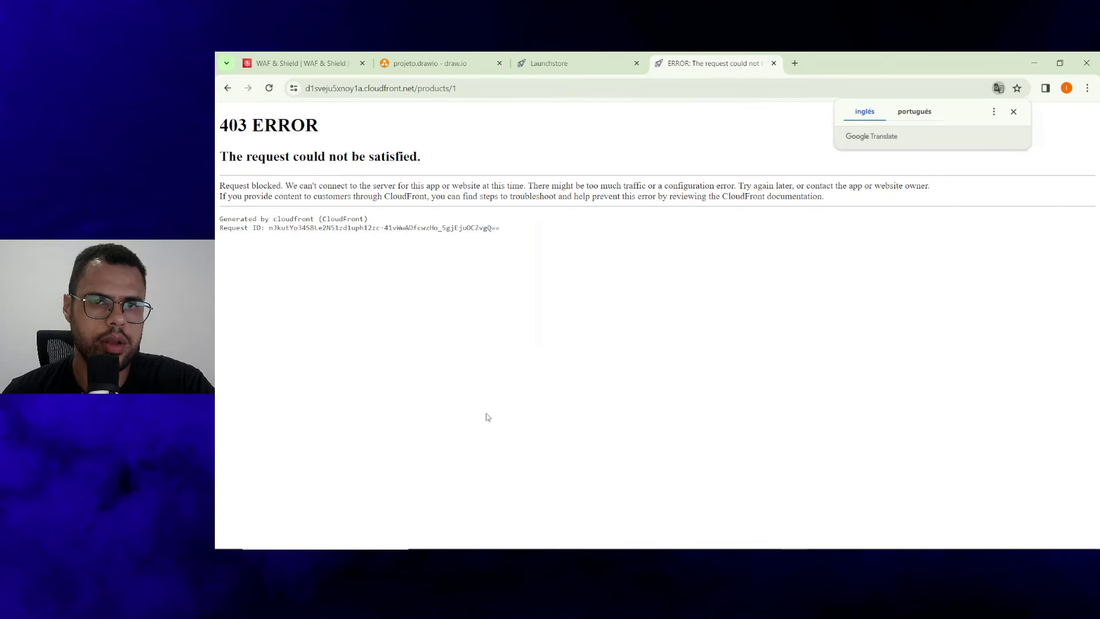